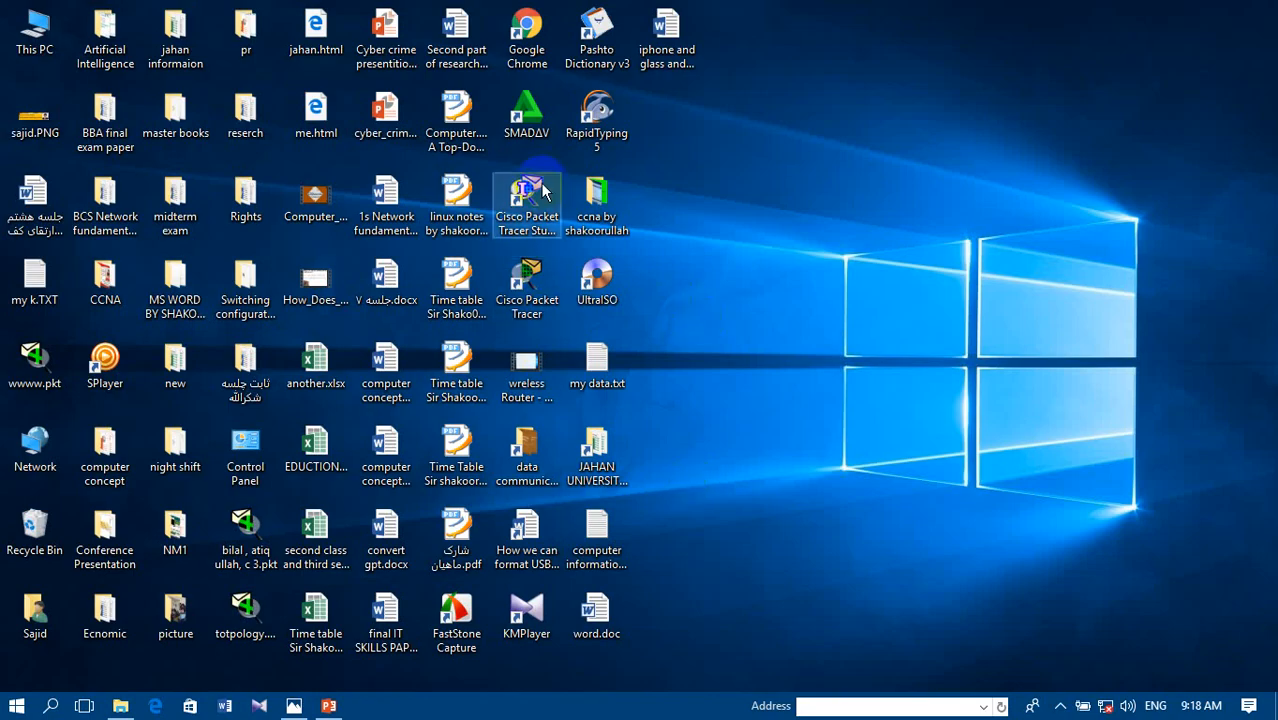
- Launch Cisco Packet Tracer and refresh the desktop while it loads
{"action": "double_click", "coordinate": [526, 295]}
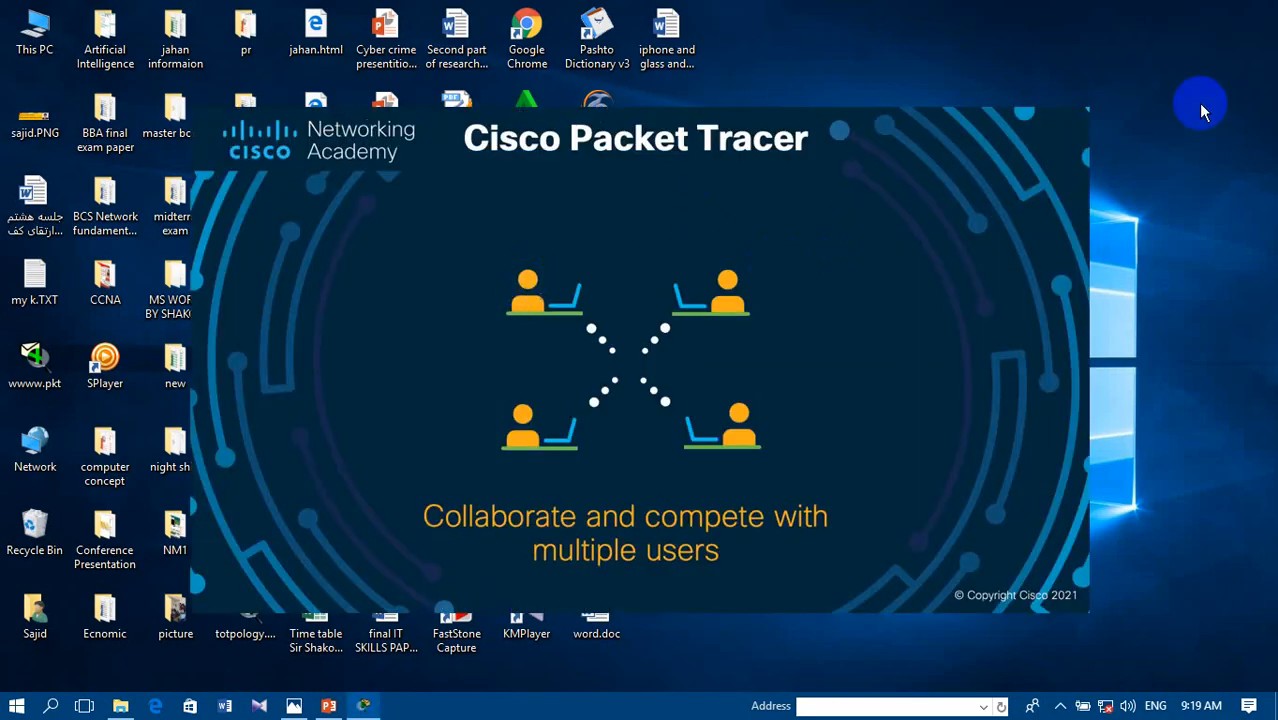
{"action": "right_click", "coordinate": [1170, 103]}
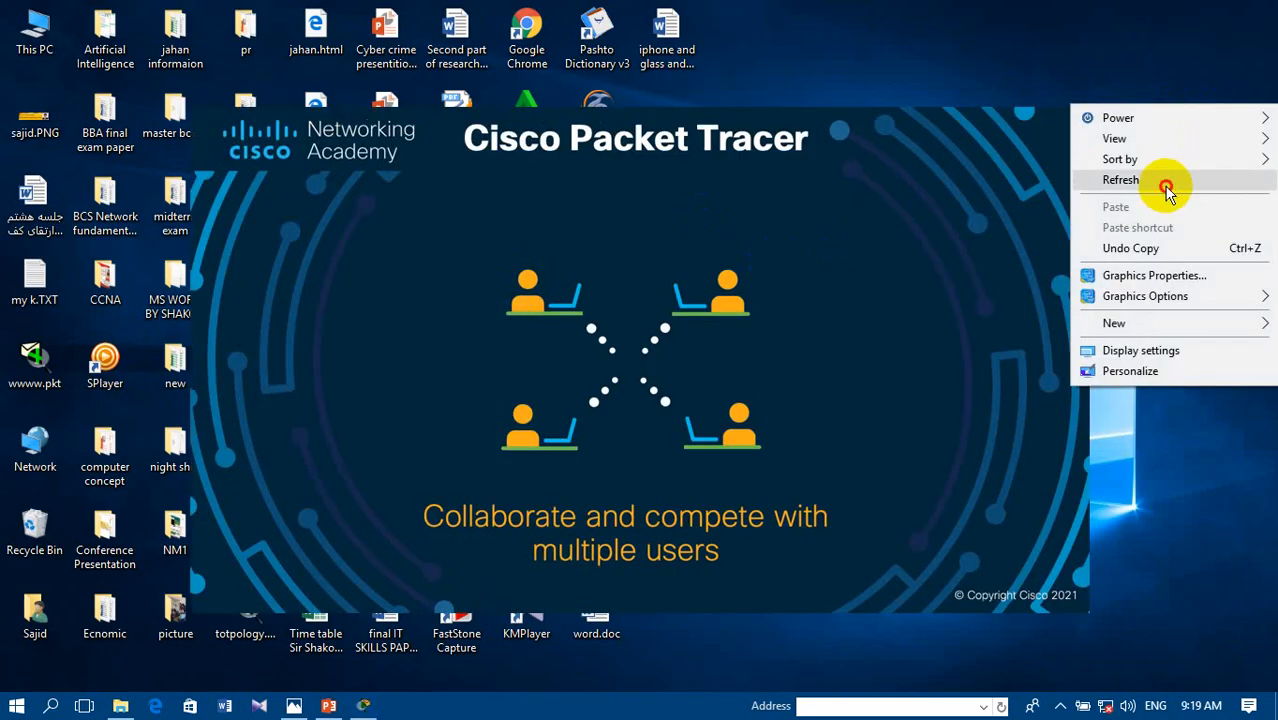
{"action": "left_click", "coordinate": [1168, 186]}
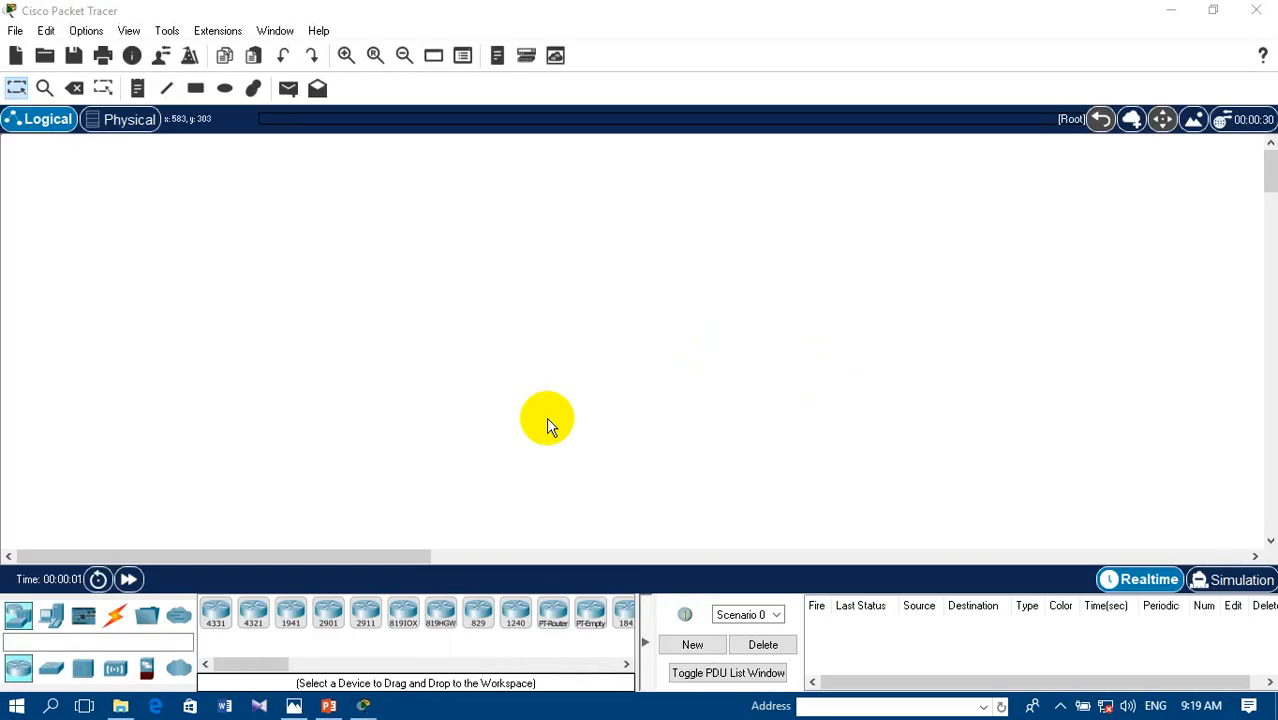
- Place three ISR4331 routers in a row across the upper workspace and move Router1 closer to the middle
{"action": "left_click", "coordinate": [214, 613]}
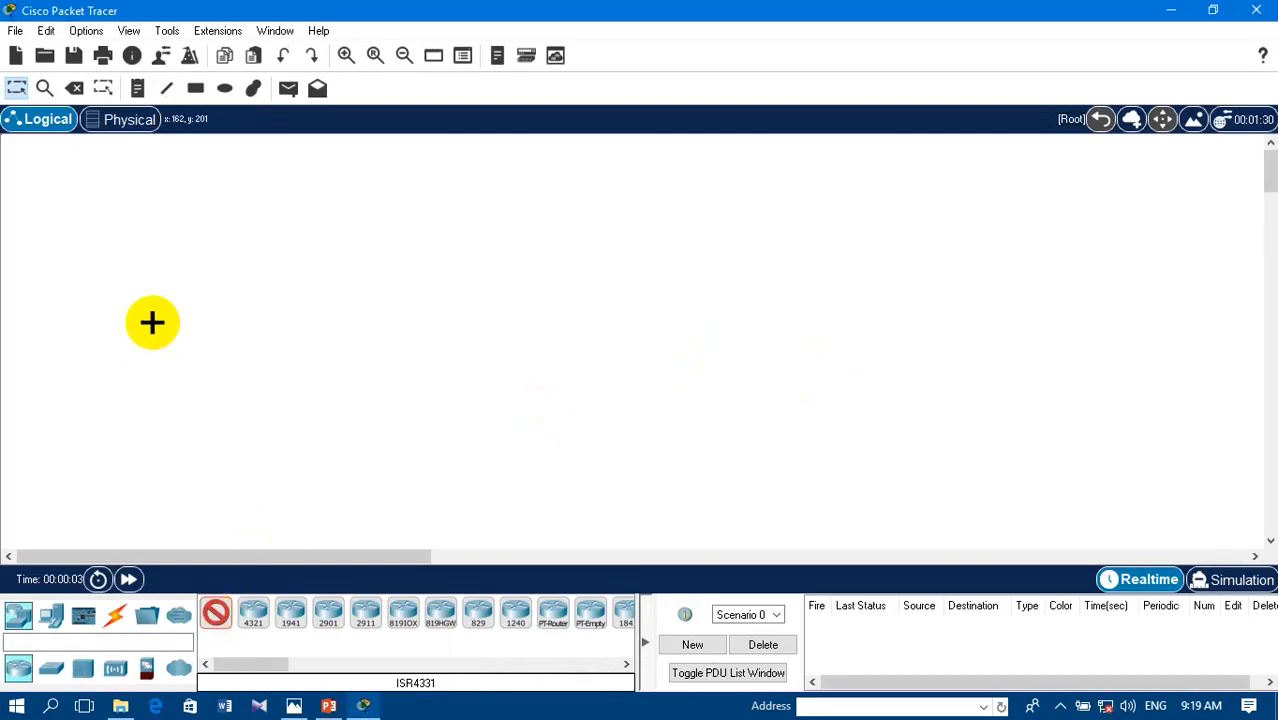
{"action": "left_click", "coordinate": [151, 243]}
{"action": "left_click", "coordinate": [430, 243]}
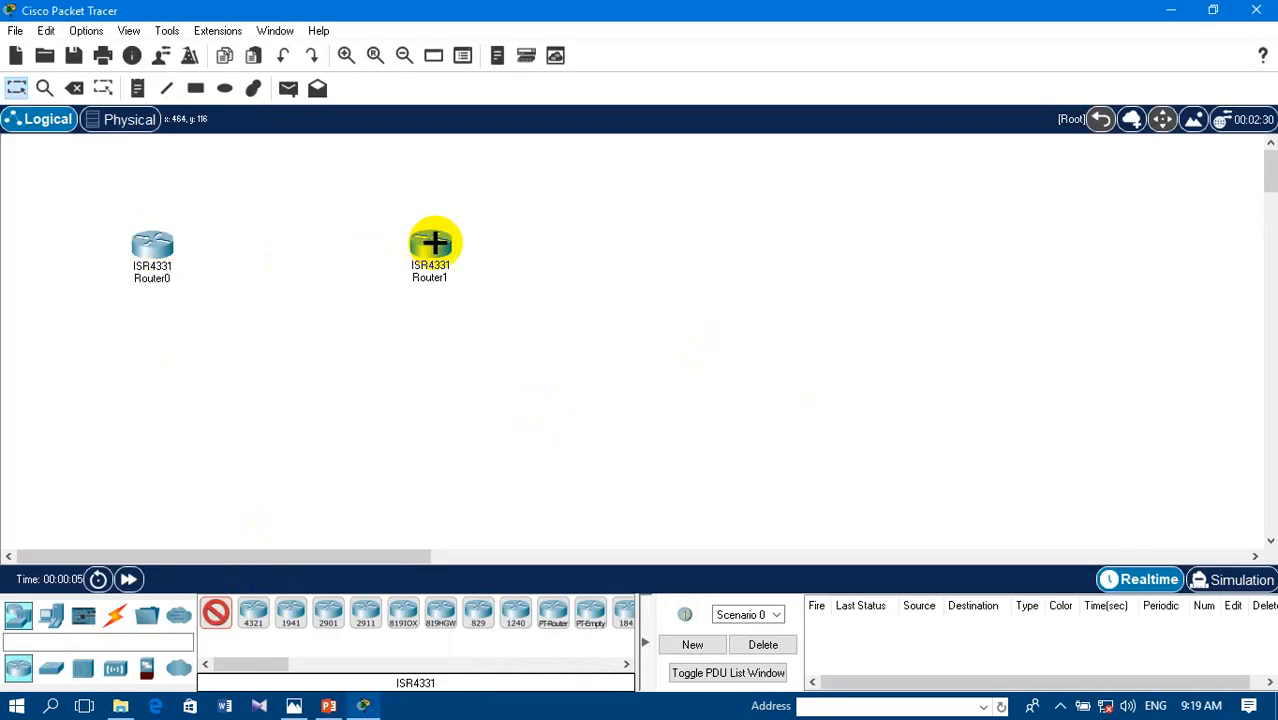
{"action": "left_click", "coordinate": [945, 240]}
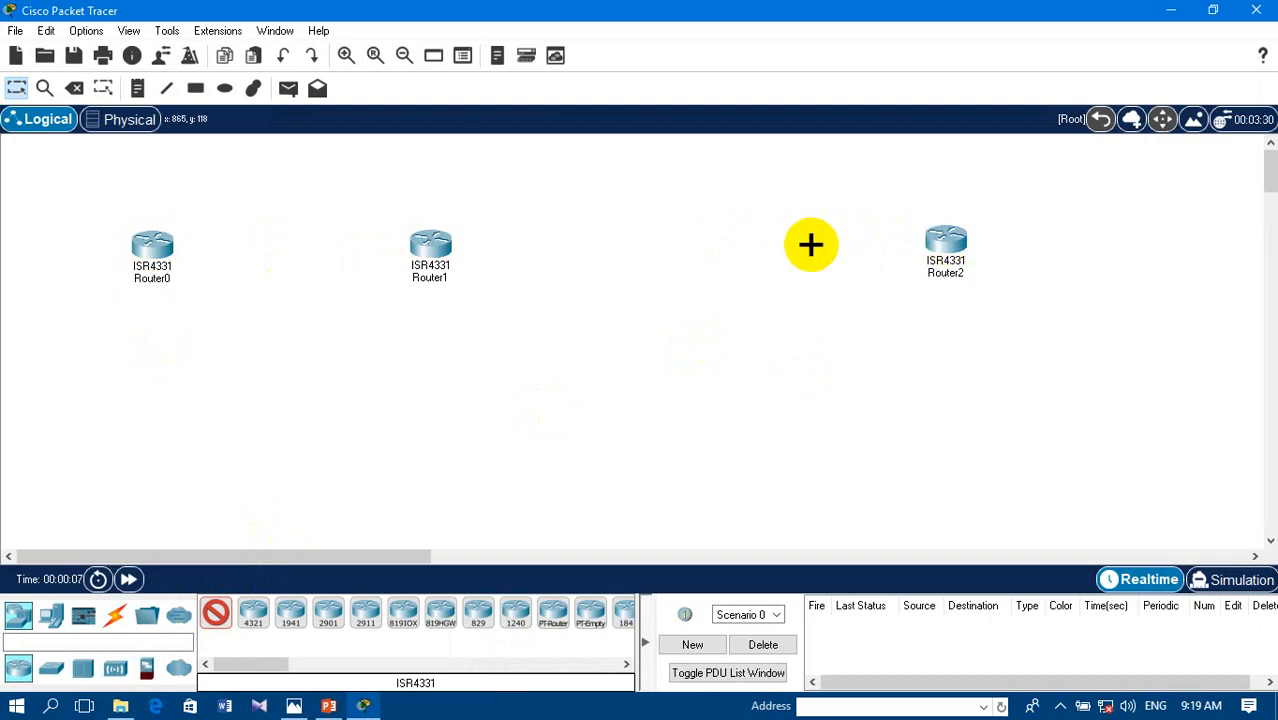
{"action": "key", "text": "Escape"}
{"action": "left_click_drag", "start_coordinate": [431, 244], "coordinate": [514, 248]}
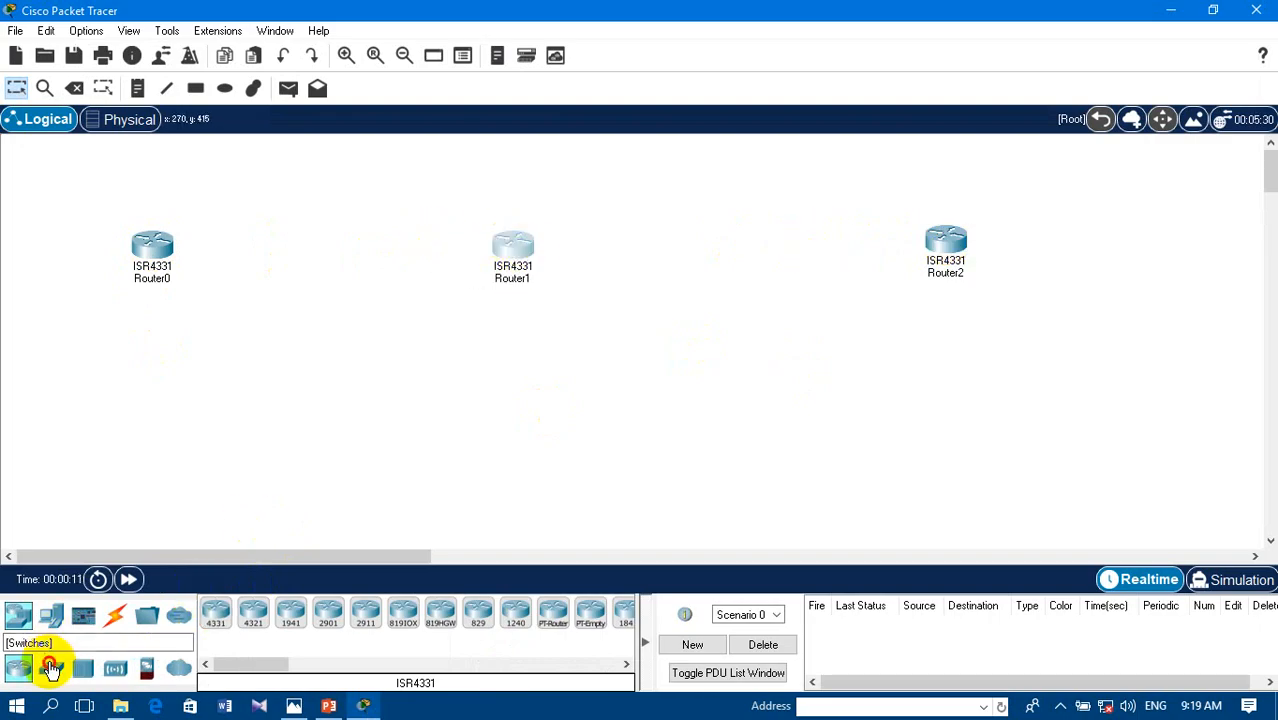
- Place three 2960 IOS15 switches, one below each router
{"action": "left_click", "coordinate": [50, 668]}
{"action": "left_click", "coordinate": [216, 613]}
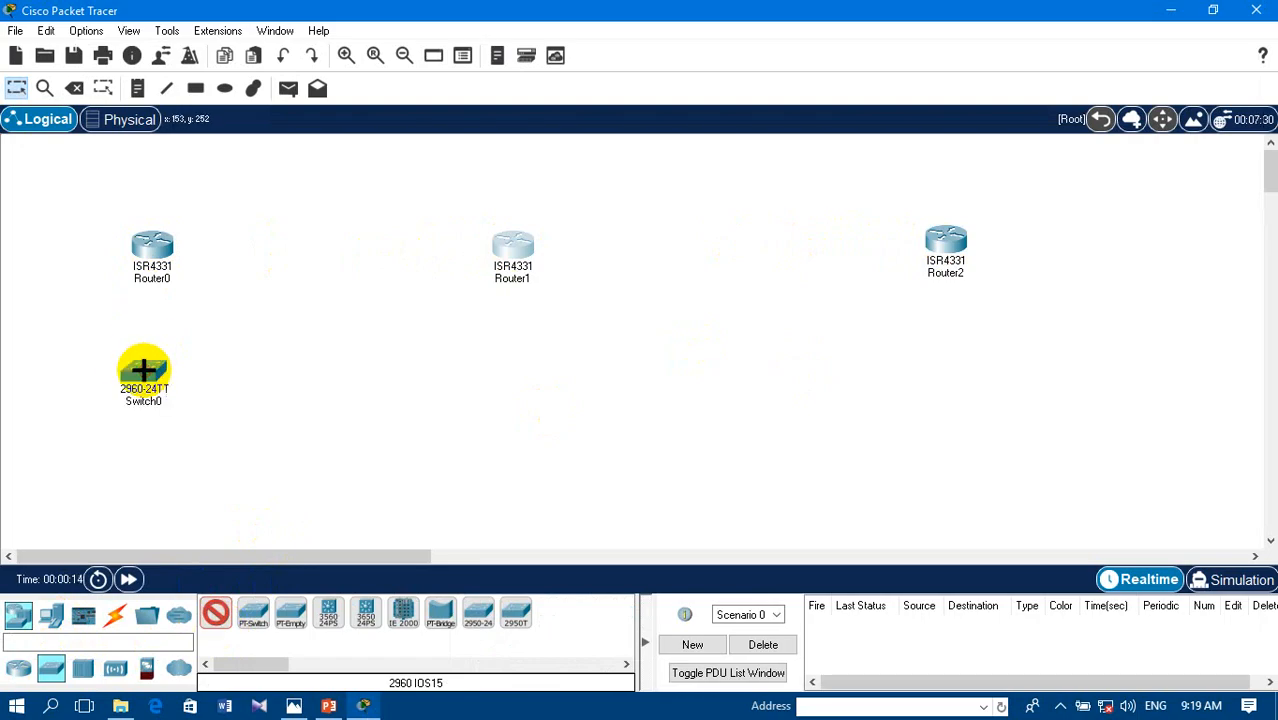
{"action": "left_click", "coordinate": [516, 357]}
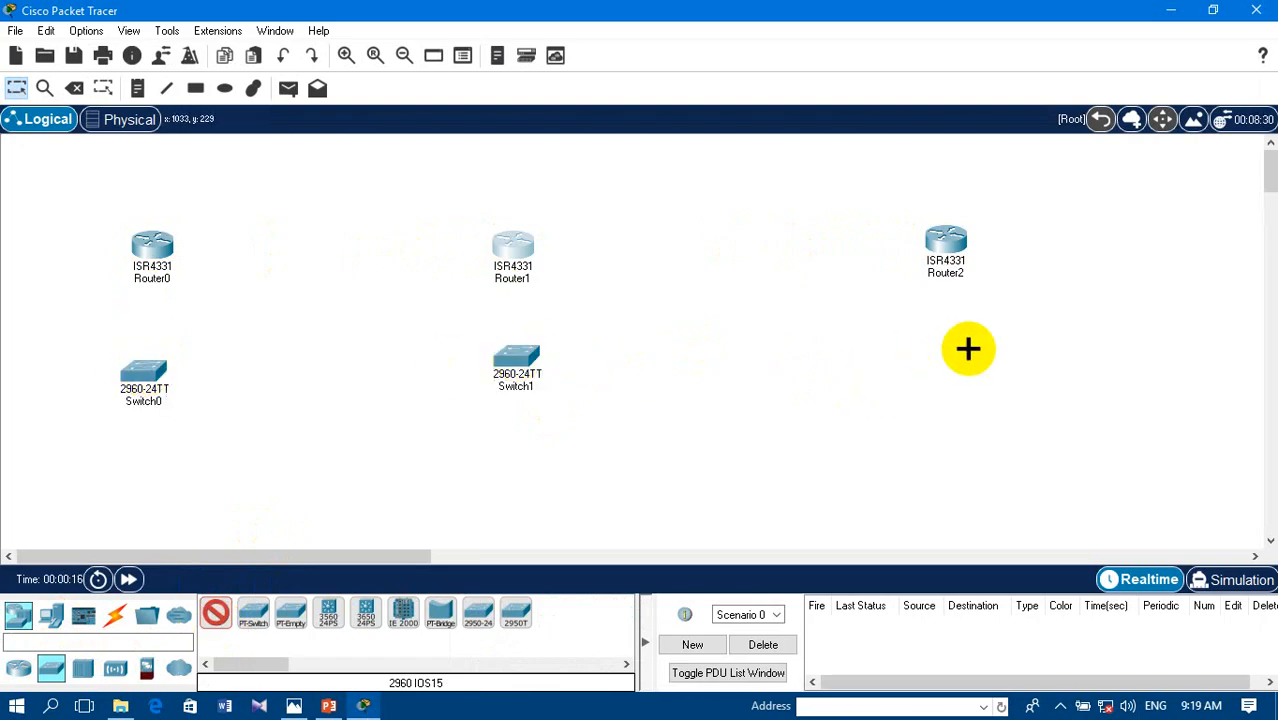
- Place six laptops, two below each switch, and move Router1 slightly upward
{"action": "left_click", "coordinate": [56, 624]}
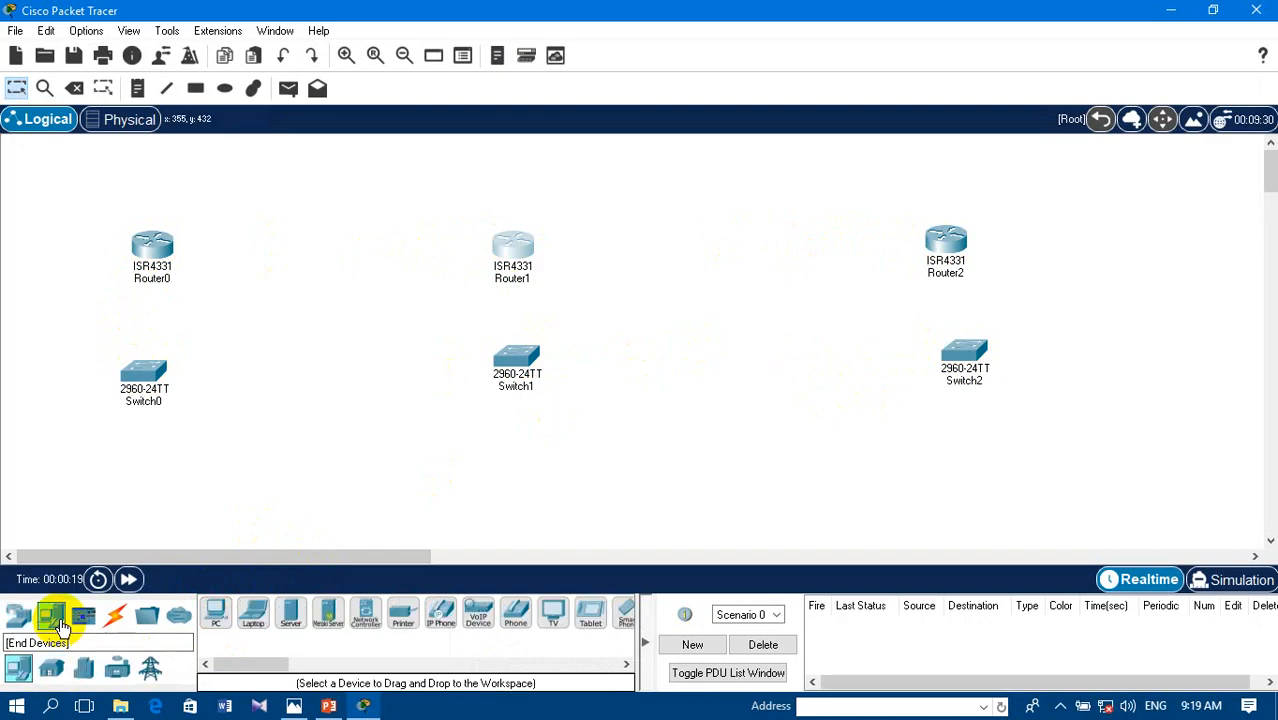
{"action": "left_click", "coordinate": [248, 625]}
{"action": "left_click", "coordinate": [86, 478]}
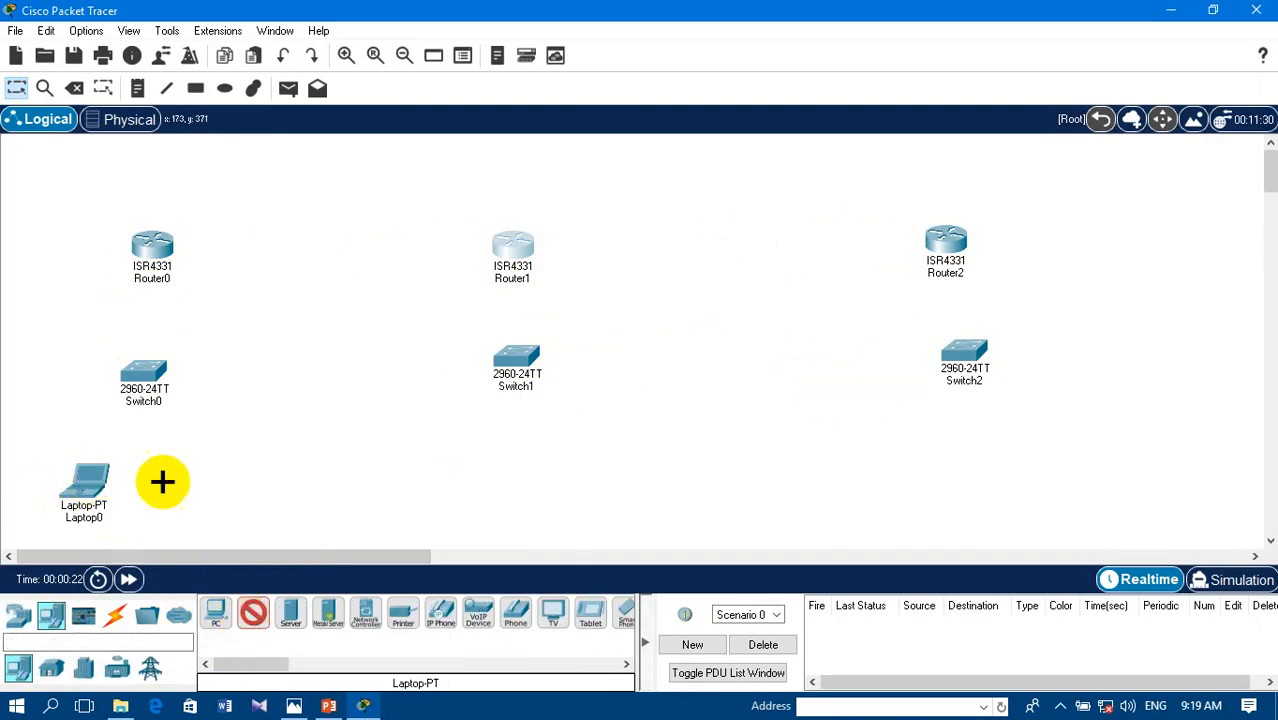
{"action": "left_click", "coordinate": [166, 478]}
{"action": "left_click", "coordinate": [466, 473]}
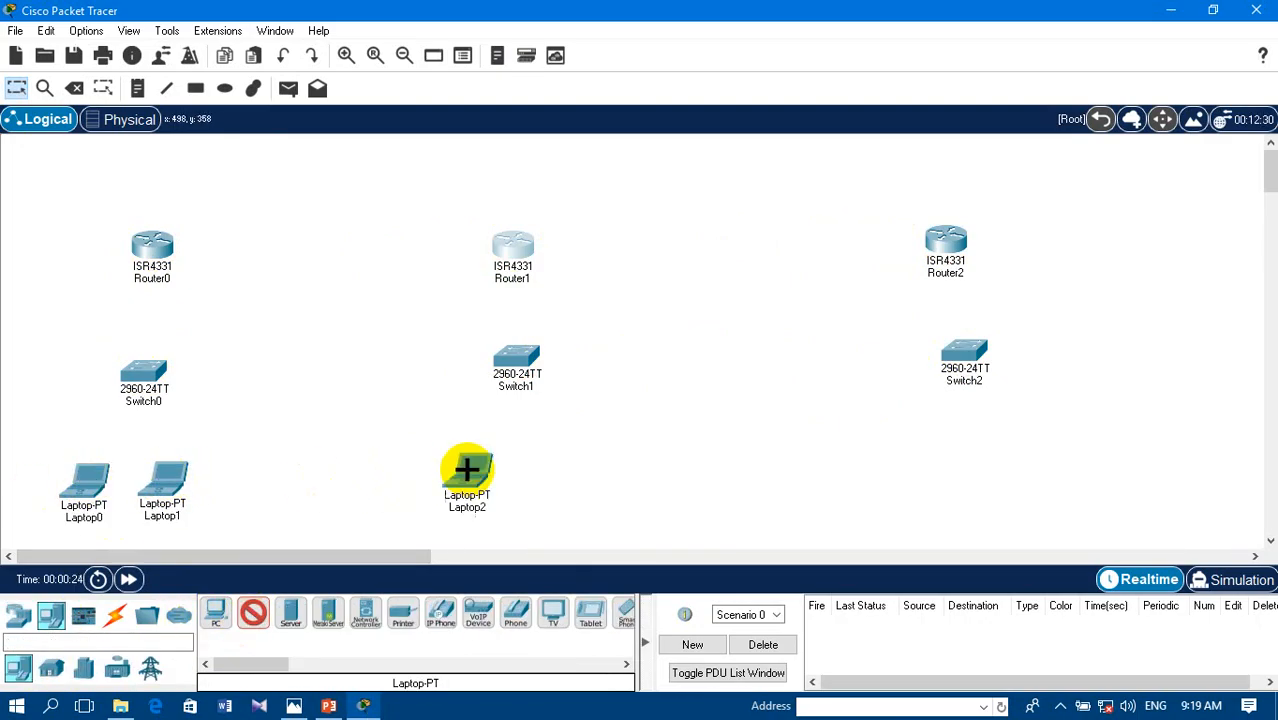
{"action": "left_click", "coordinate": [552, 471]}
{"action": "left_click", "coordinate": [930, 468]}
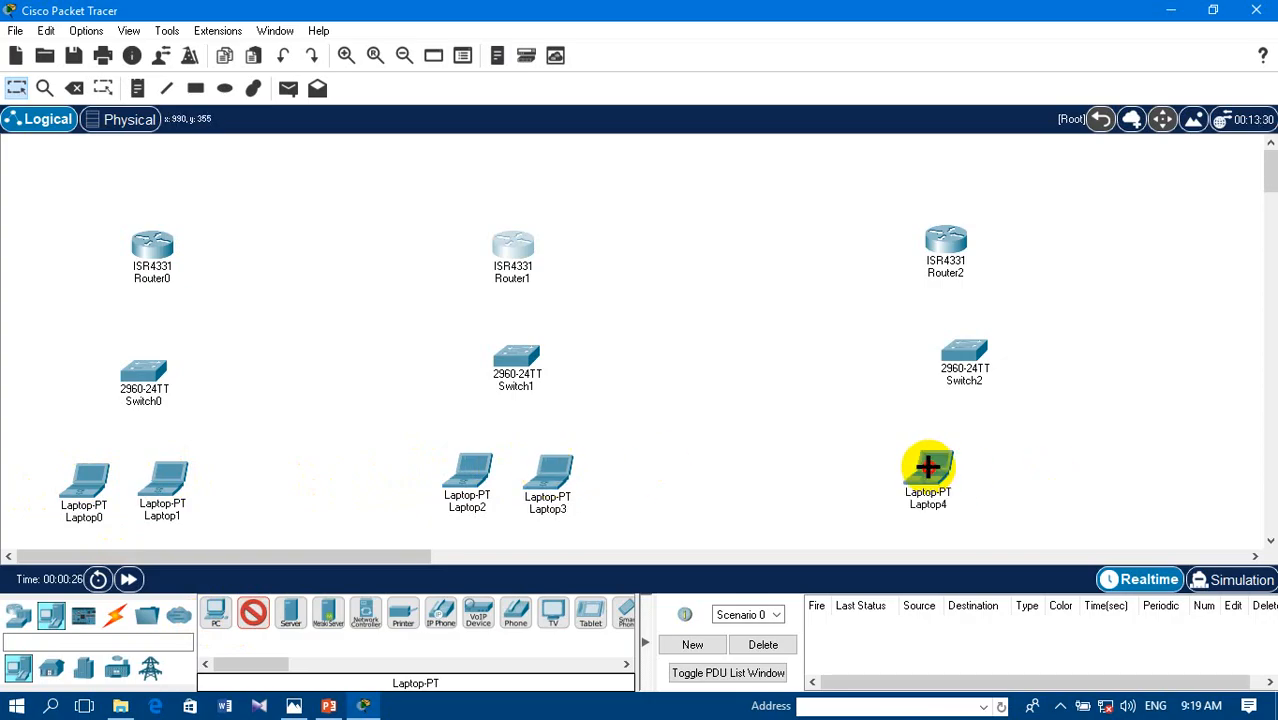
{"action": "left_click", "coordinate": [1000, 461]}
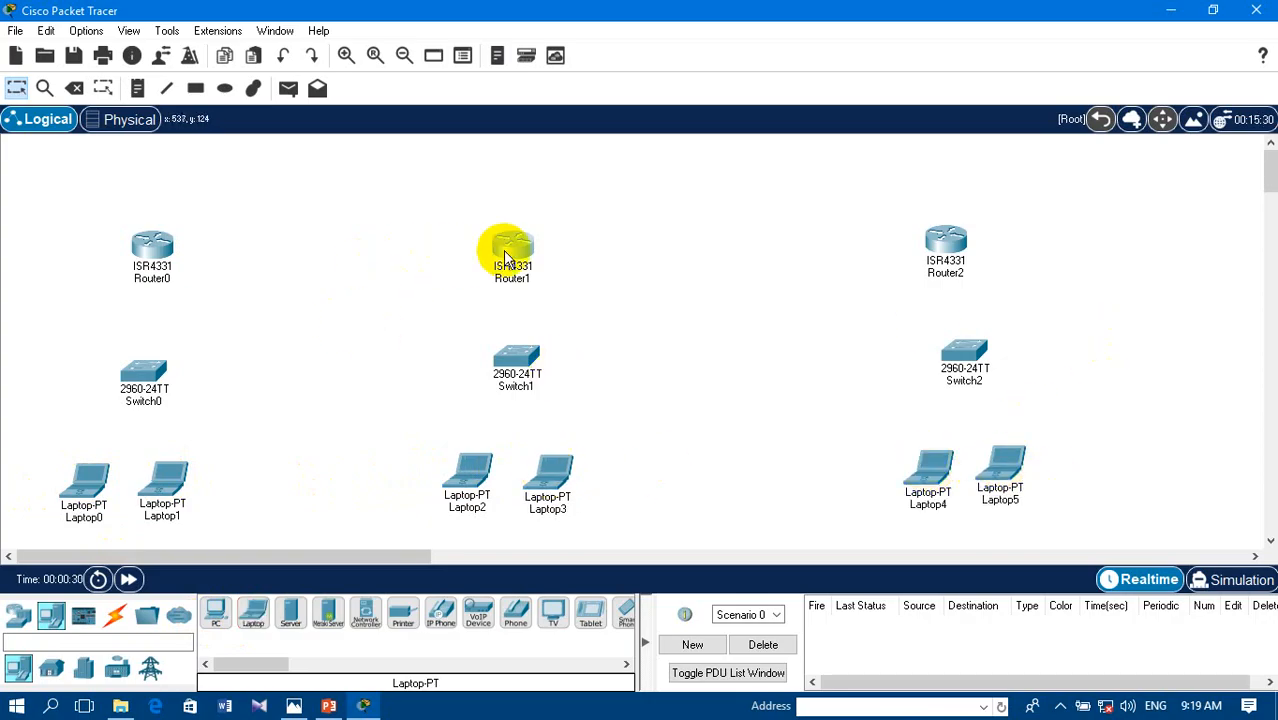
{"action": "left_click_drag", "start_coordinate": [507, 256], "coordinate": [509, 247]}
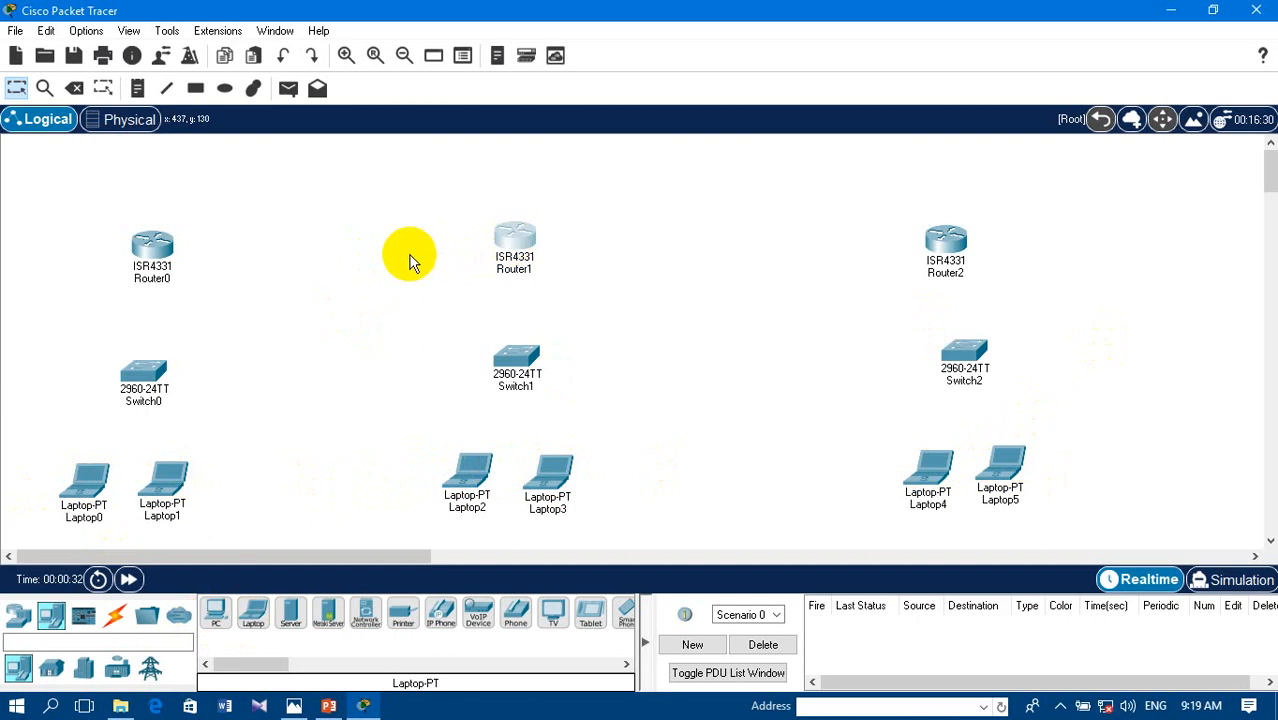
- Power off Router0, install a NIM-2T serial module in its first NIM slot, and power it back on
{"action": "left_click", "coordinate": [152, 256]}
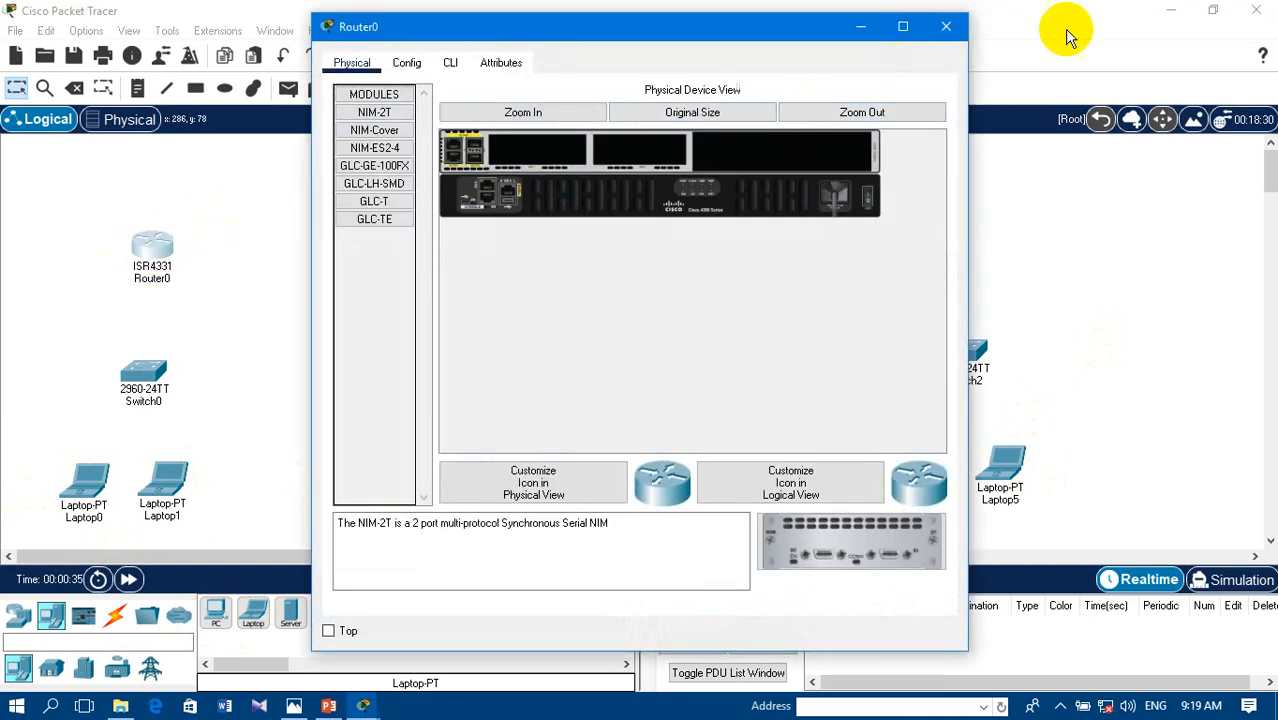
{"action": "left_click", "coordinate": [906, 25]}
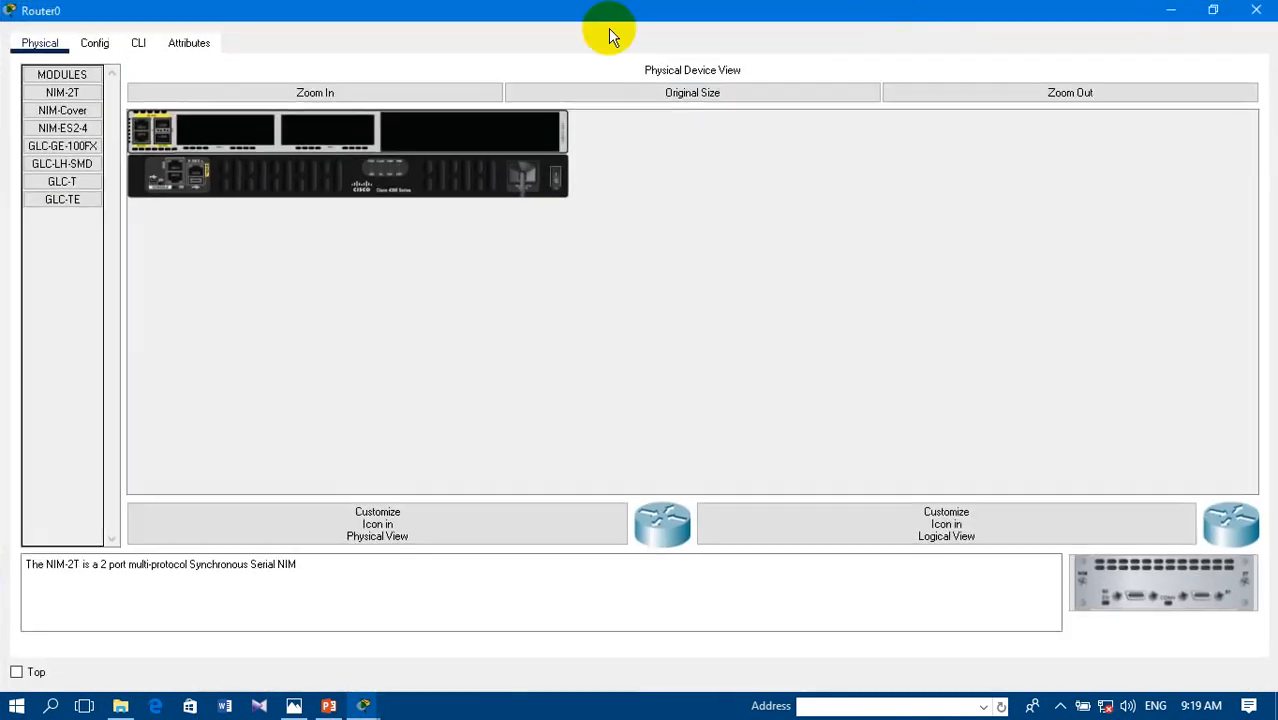
{"action": "left_click", "coordinate": [318, 92]}
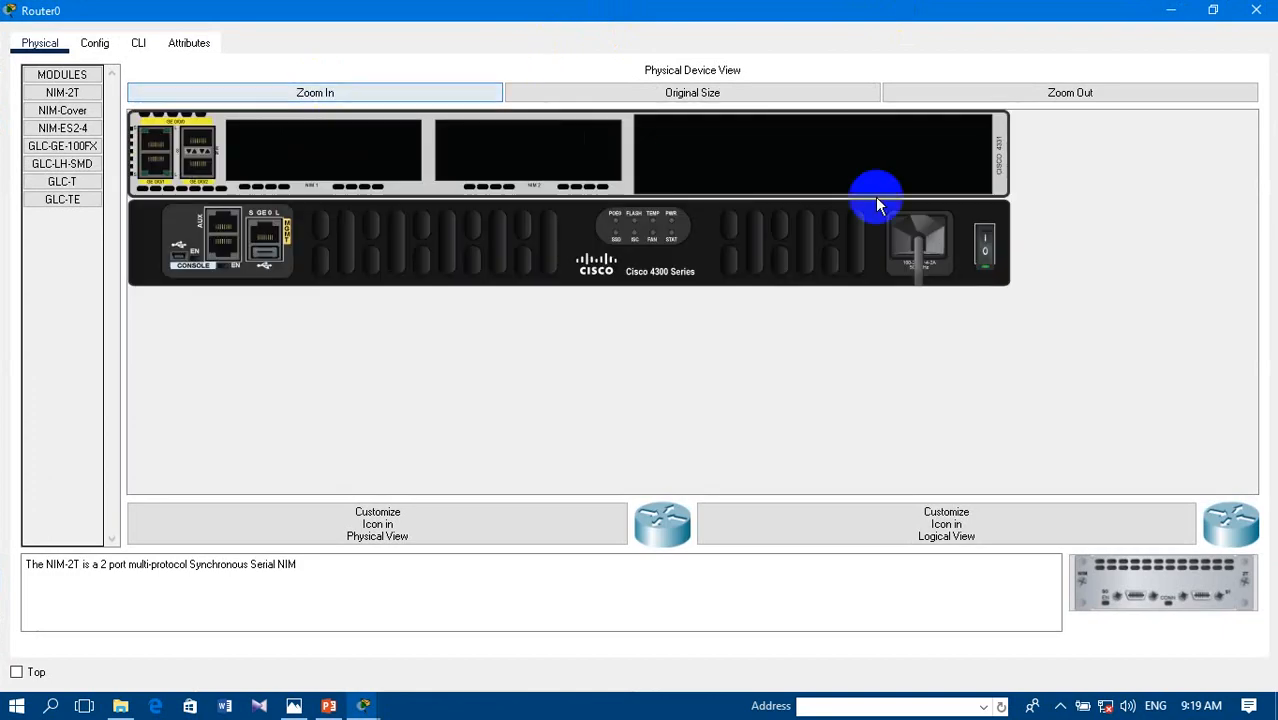
{"action": "left_click", "coordinate": [985, 272]}
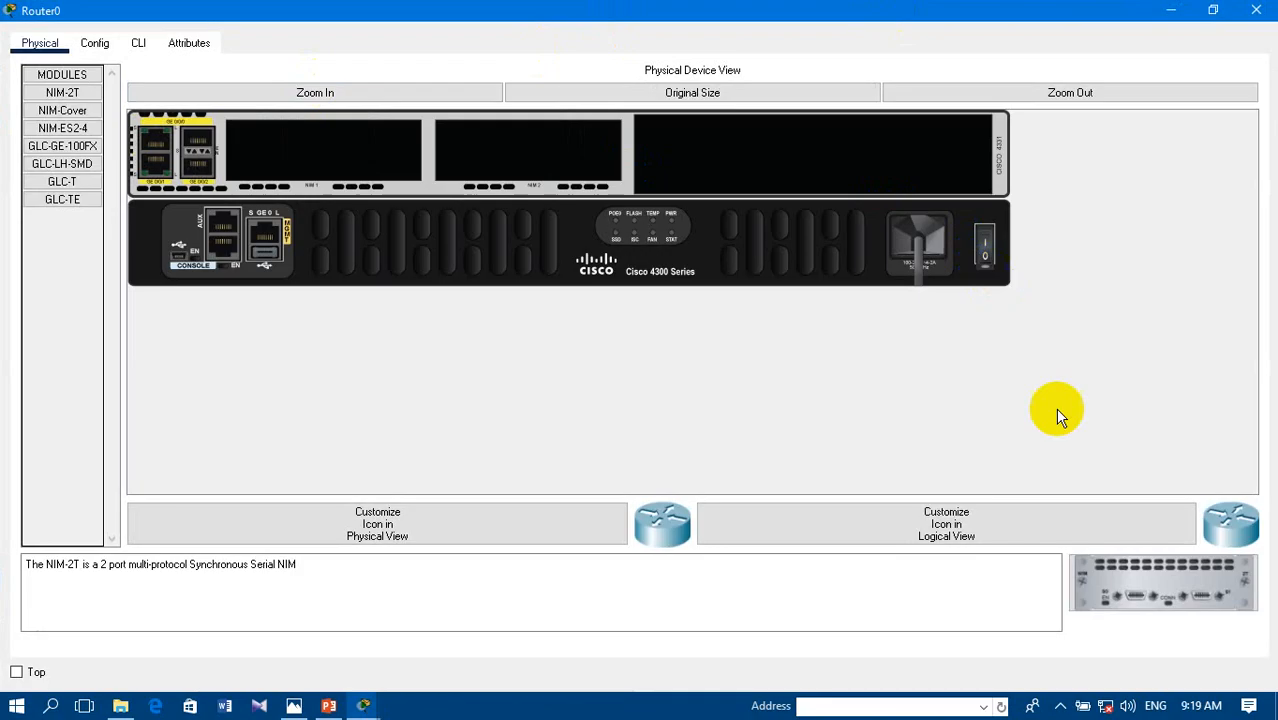
{"action": "left_click_drag", "start_coordinate": [1141, 585], "coordinate": [333, 146]}
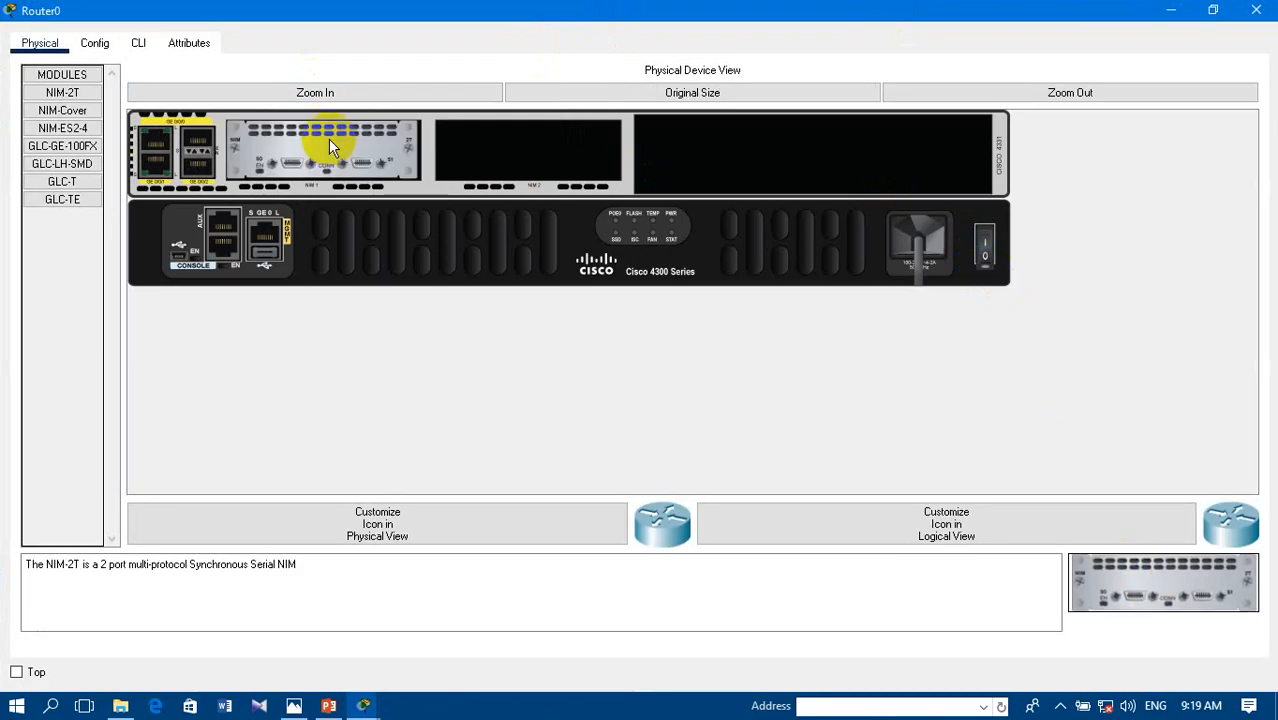
{"action": "left_click", "coordinate": [985, 262]}
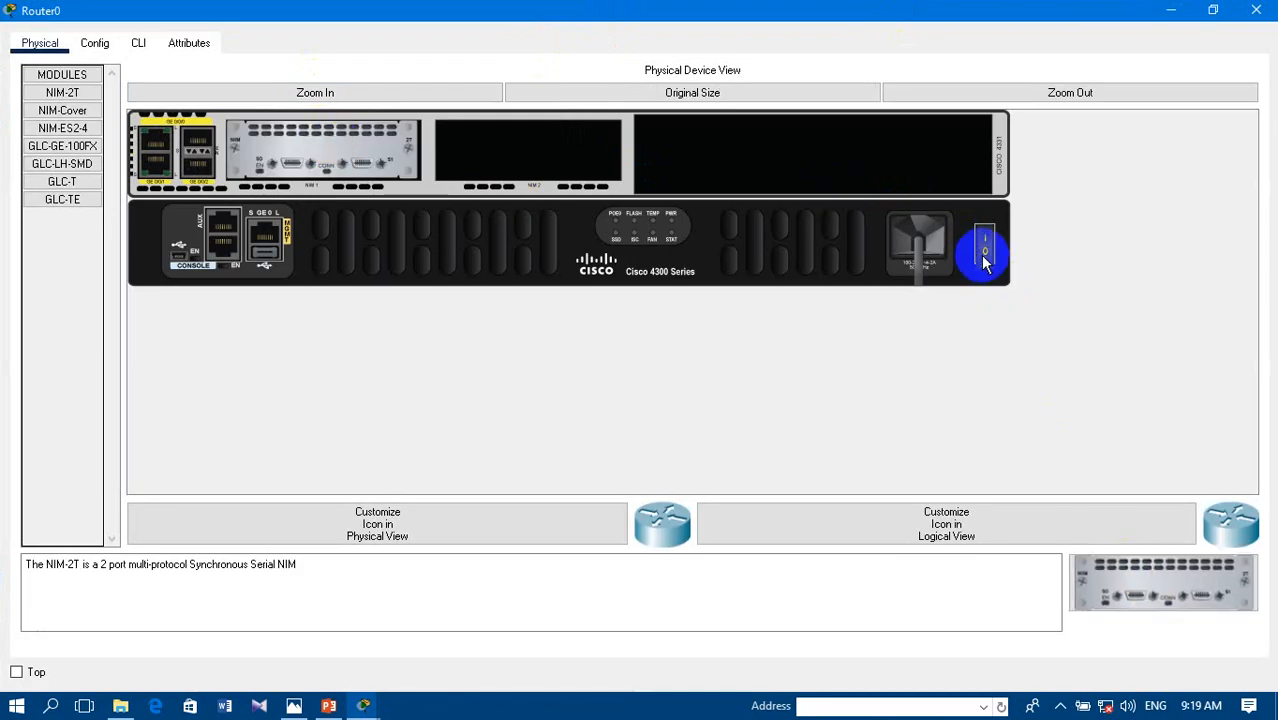
{"action": "left_click", "coordinate": [1253, 11]}
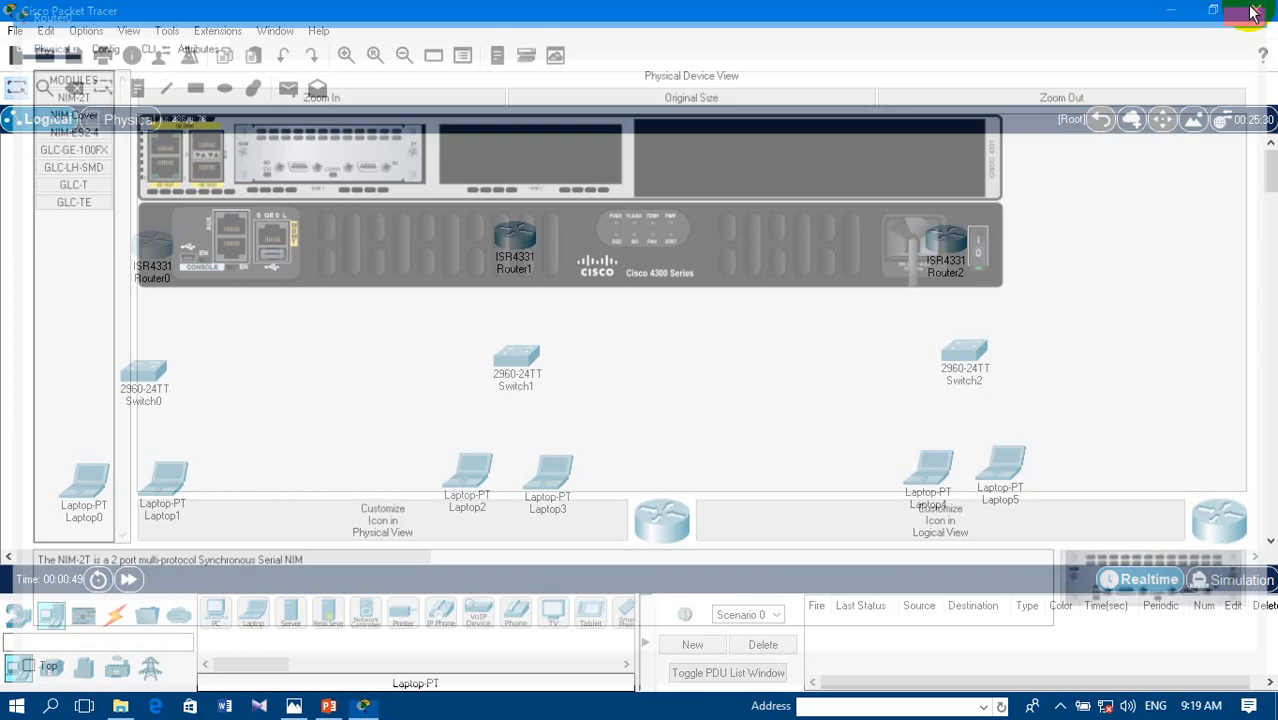
- Install a NIM-2T serial module in Router1's first NIM slot with the power off, and switch the router back on
{"action": "left_click", "coordinate": [515, 232]}
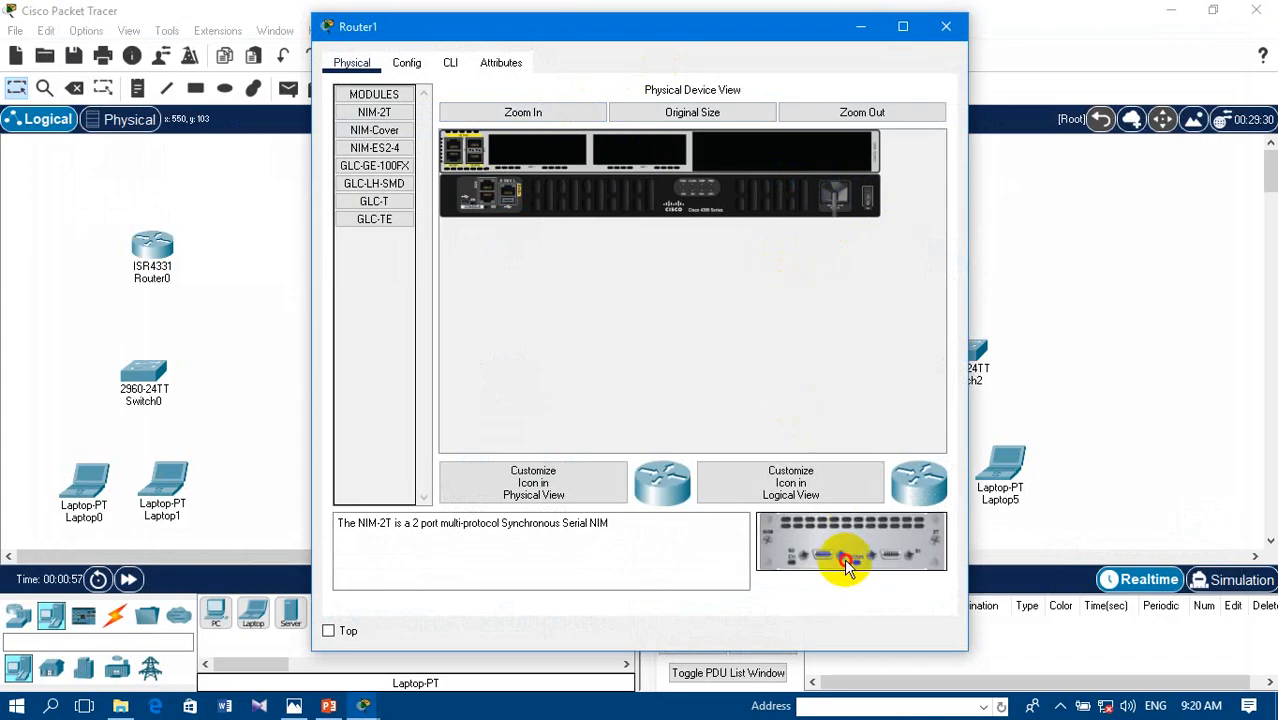
{"action": "left_click_drag", "start_coordinate": [845, 565], "coordinate": [530, 152]}
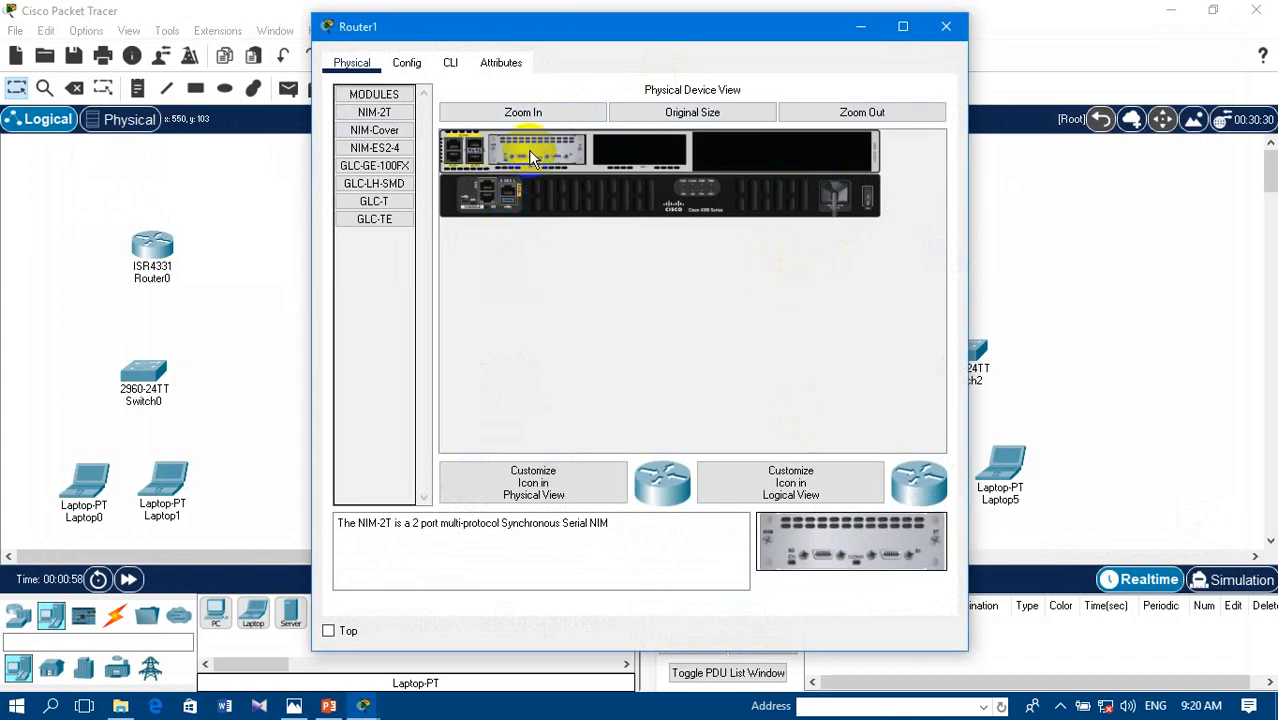
{"action": "left_click", "coordinate": [866, 200]}
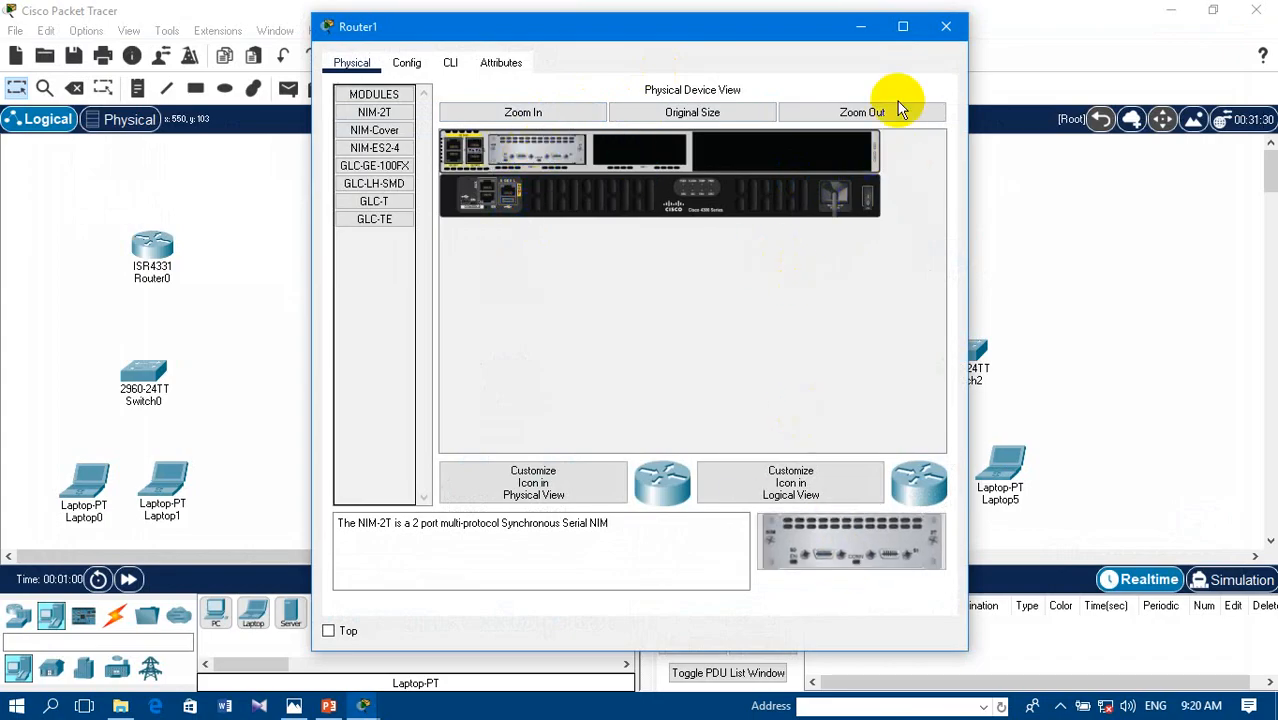
{"action": "left_click", "coordinate": [955, 25]}
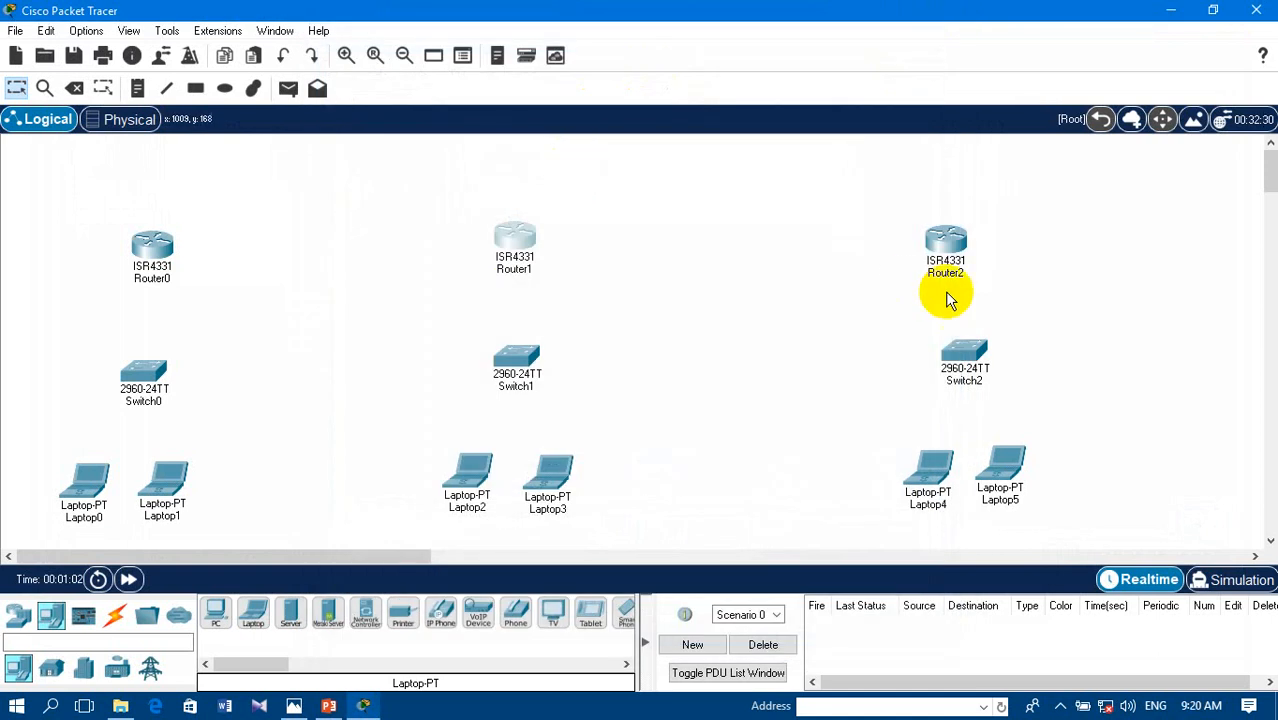
- Install a NIM-2T serial module in Router2's first NIM slot with the power off, and switch the router back on
{"action": "left_click", "coordinate": [944, 243]}
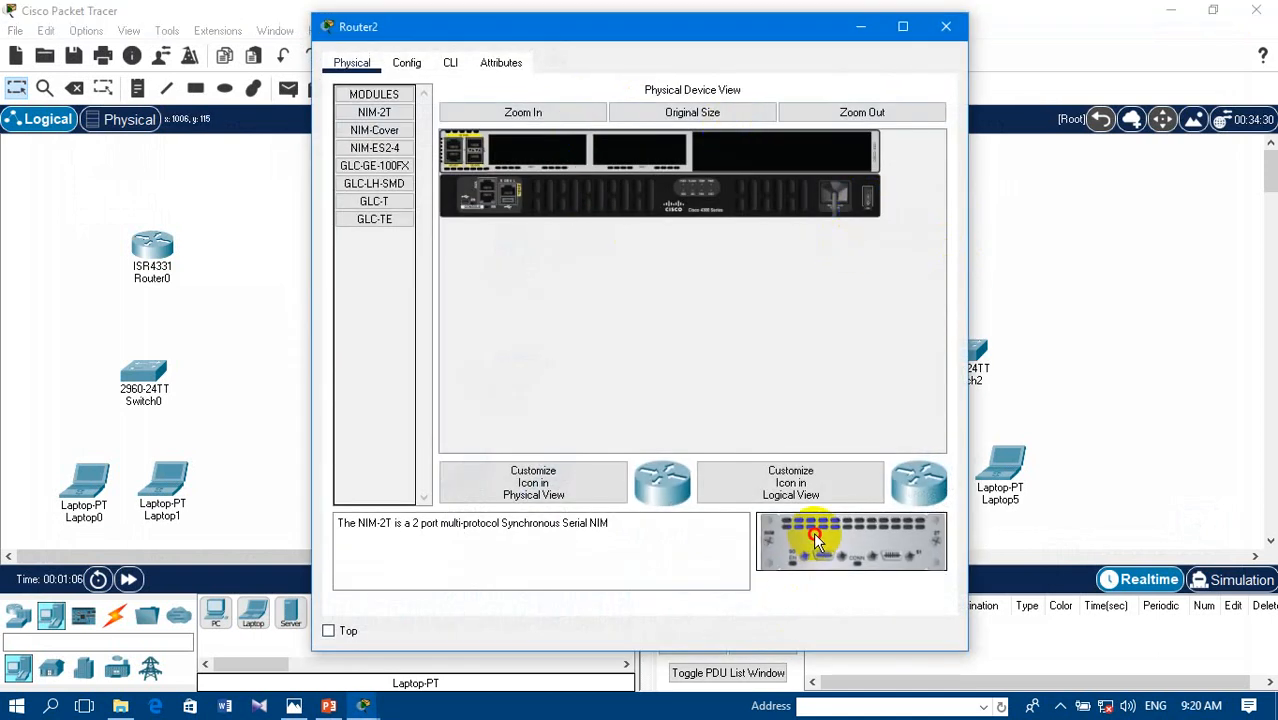
{"action": "left_click_drag", "start_coordinate": [807, 528], "coordinate": [540, 155]}
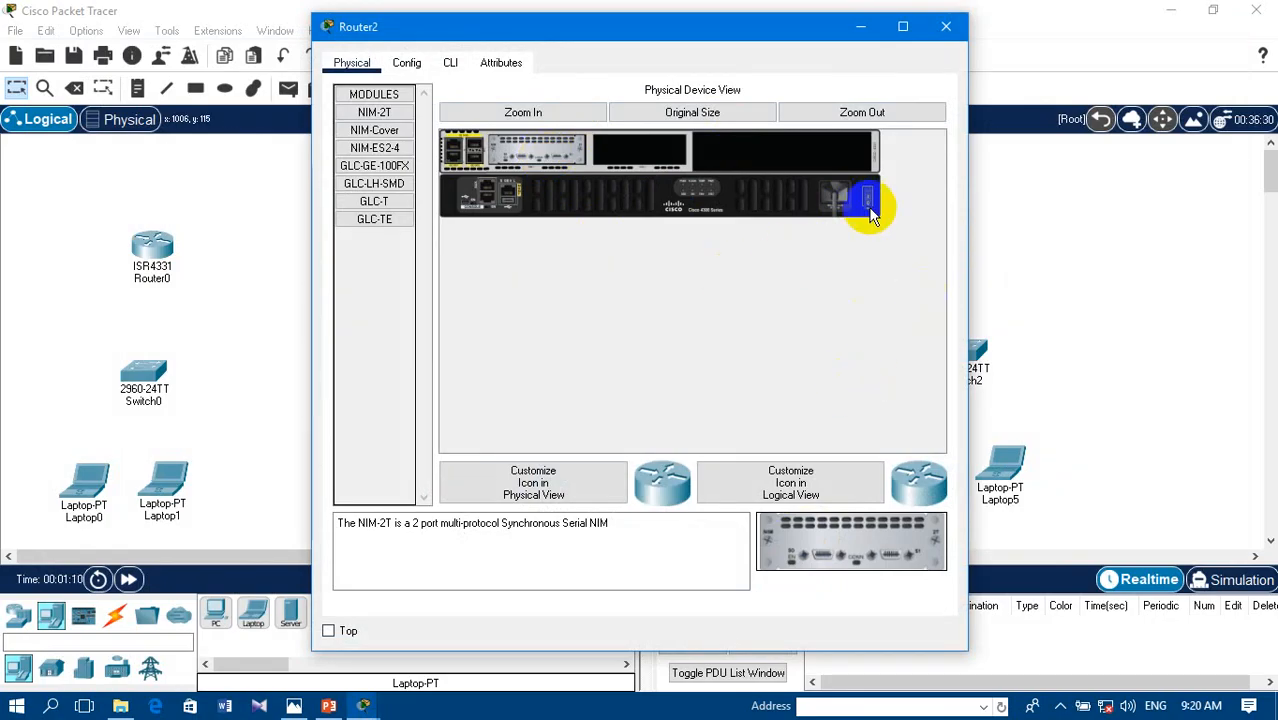
{"action": "left_click", "coordinate": [945, 26]}
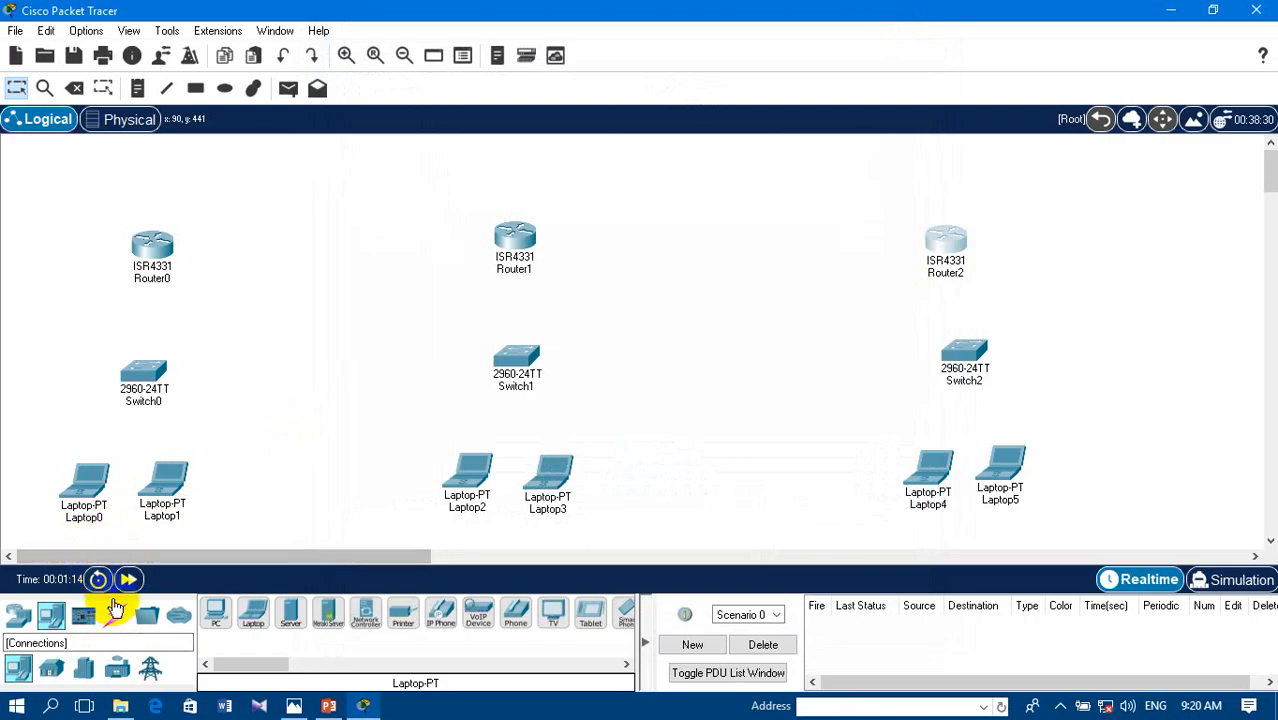
- Link Router0 to Router1 and Router1 to Router2 using the automatically chosen connection type
{"action": "left_click", "coordinate": [114, 612]}
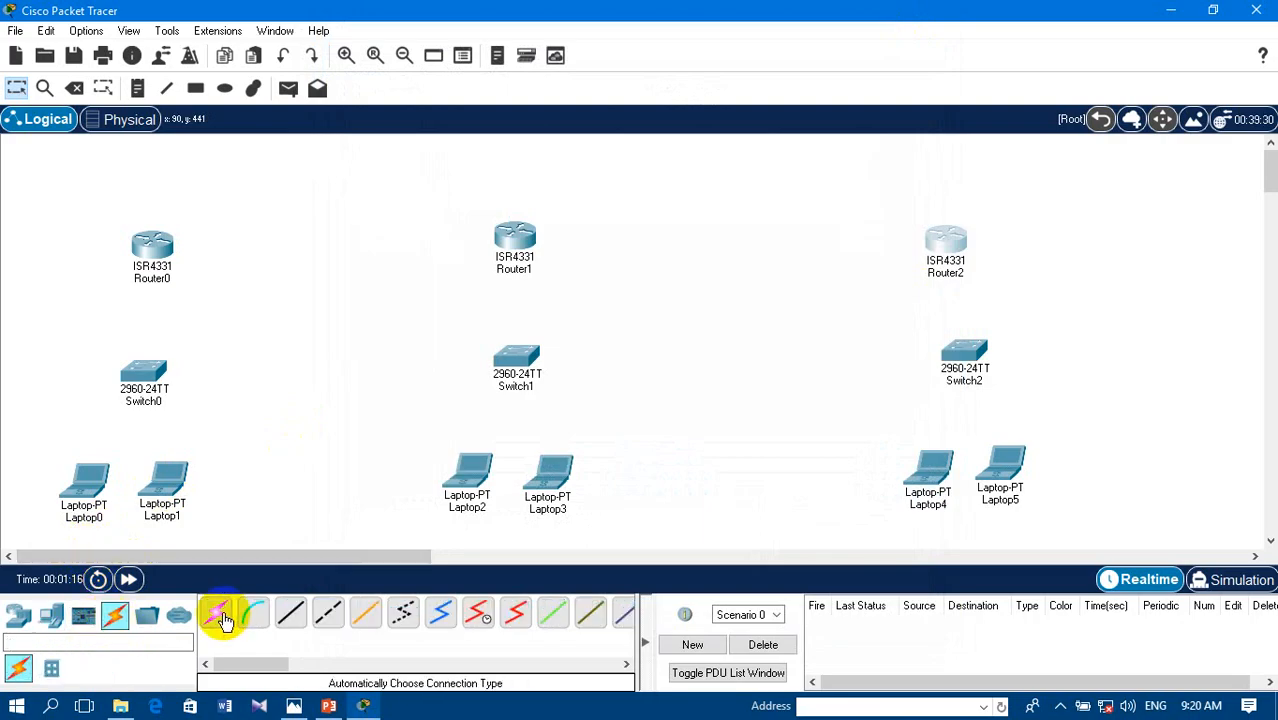
{"action": "left_click", "coordinate": [218, 614]}
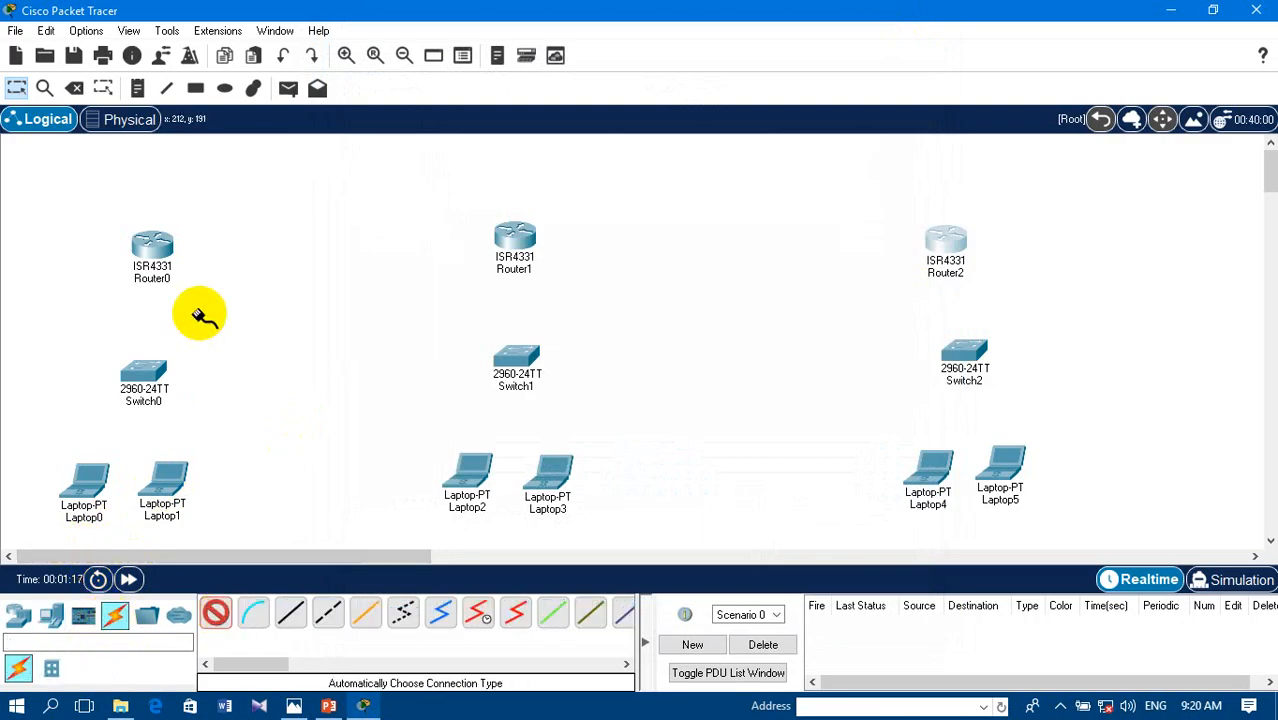
{"action": "left_click", "coordinate": [152, 248]}
{"action": "left_click", "coordinate": [514, 238]}
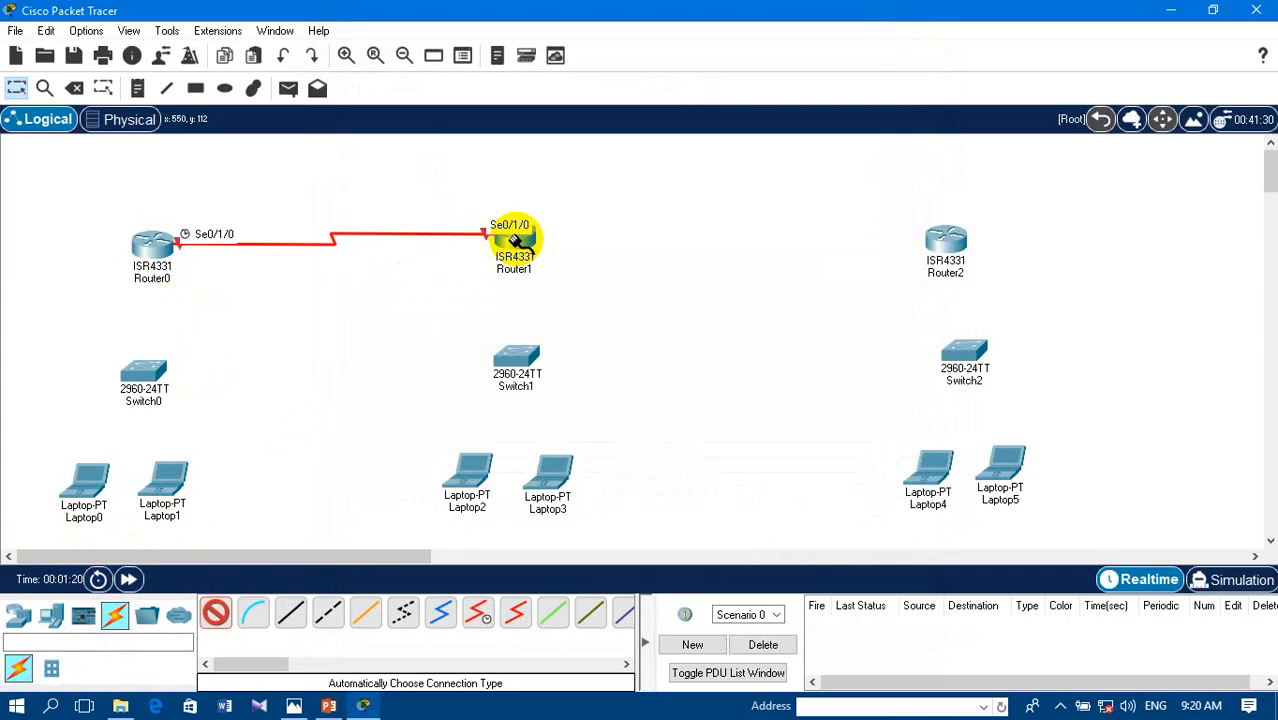
{"action": "left_click", "coordinate": [514, 238]}
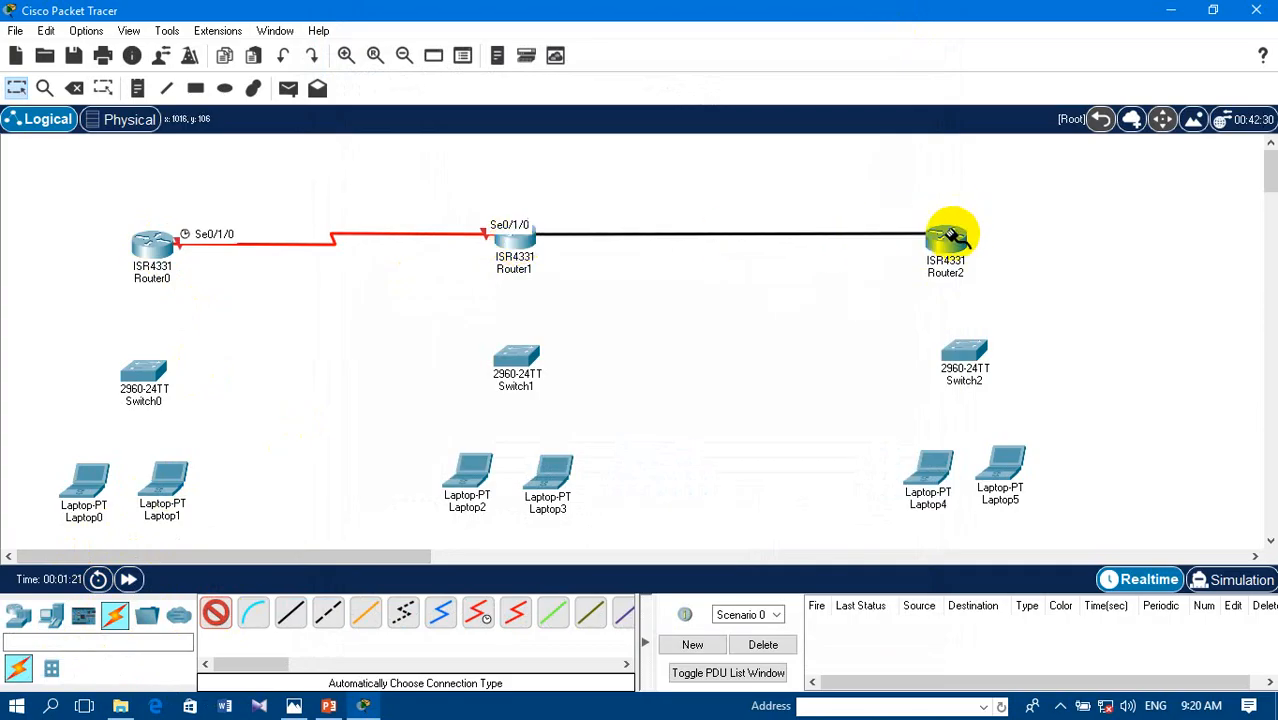
{"action": "left_click", "coordinate": [948, 234]}
- Cable Router0 to Switch0, and Switch0 to Laptop0 and Laptop1, using the automatically chosen connection type
{"action": "left_click", "coordinate": [148, 246]}
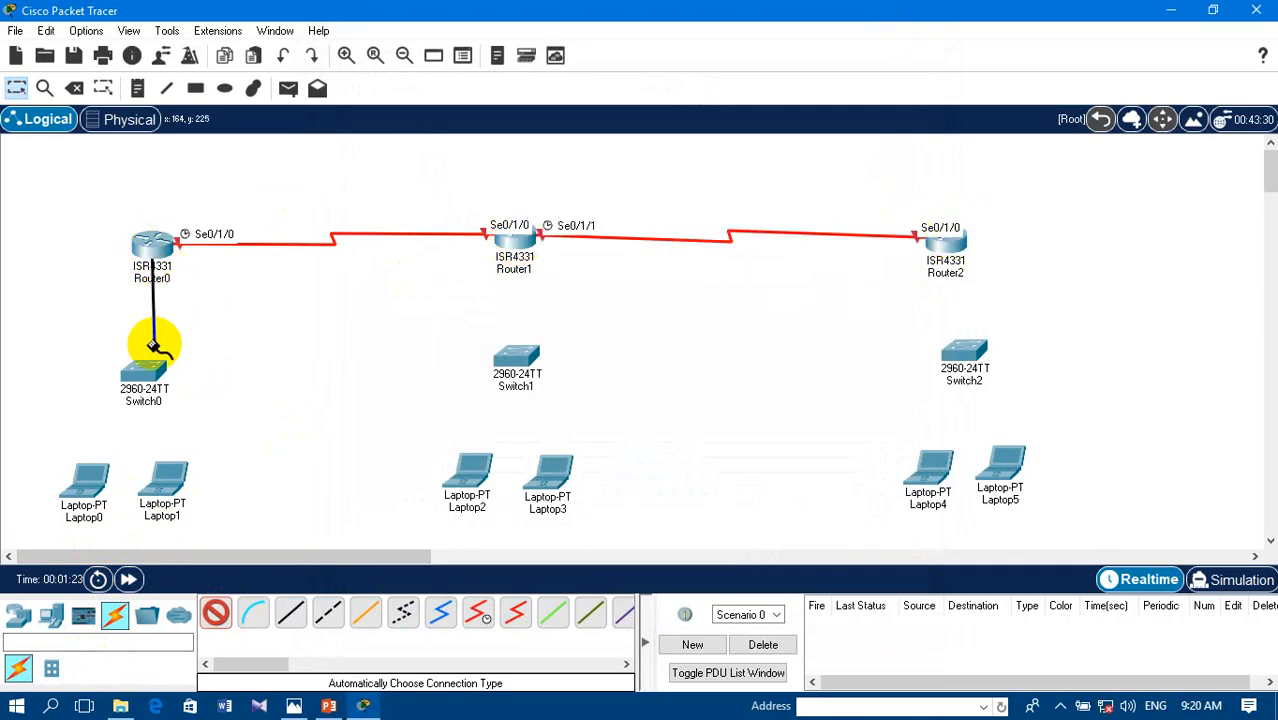
{"action": "left_click", "coordinate": [143, 368]}
{"action": "left_click", "coordinate": [143, 370]}
{"action": "left_click", "coordinate": [82, 474]}
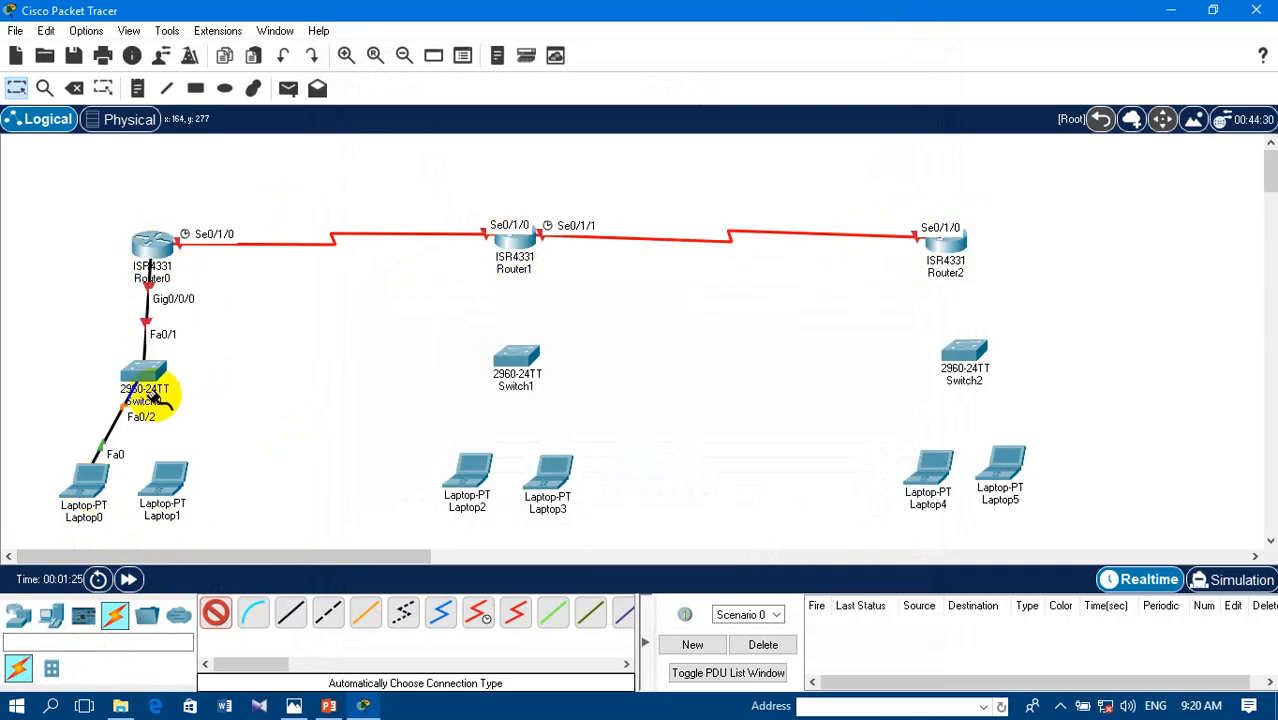
{"action": "left_click", "coordinate": [148, 372]}
{"action": "left_click", "coordinate": [163, 478]}
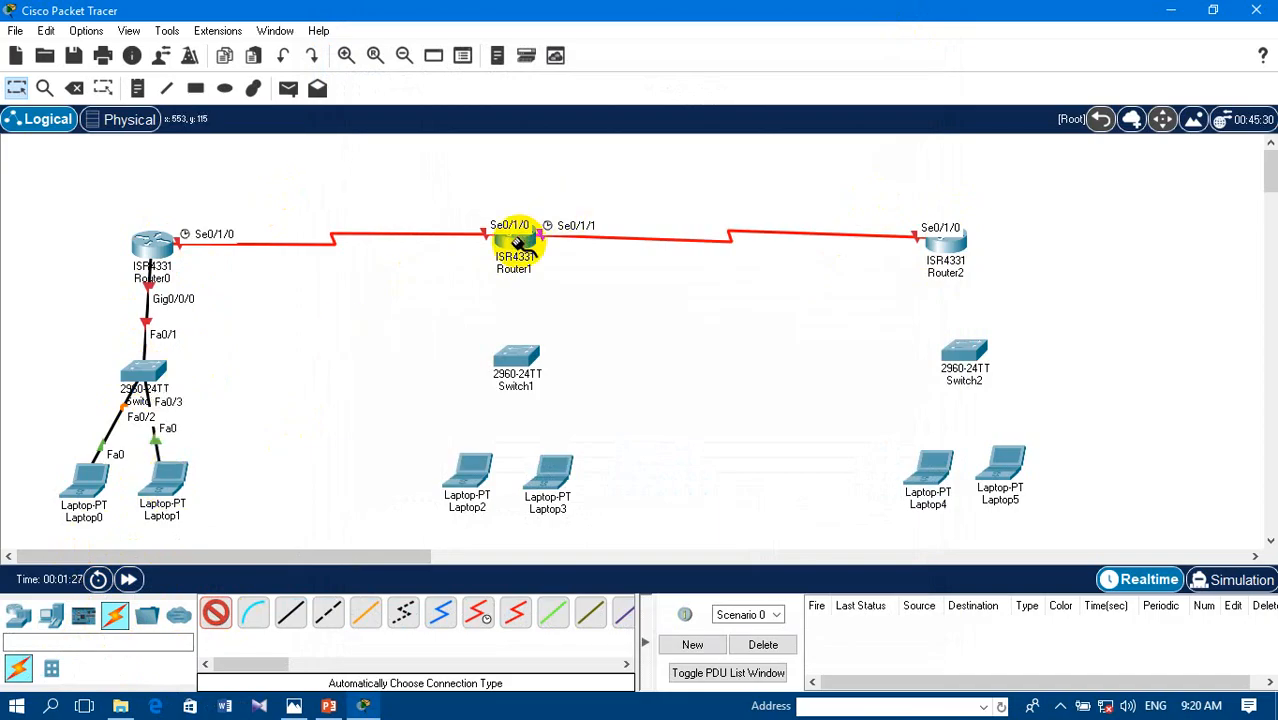
- Cable Router1 to Switch1, and Switch1 to Laptop2 and Laptop3, using the automatically chosen connection type
{"action": "left_click", "coordinate": [514, 238]}
{"action": "left_click", "coordinate": [516, 358]}
{"action": "left_click", "coordinate": [516, 358]}
{"action": "left_click", "coordinate": [466, 478]}
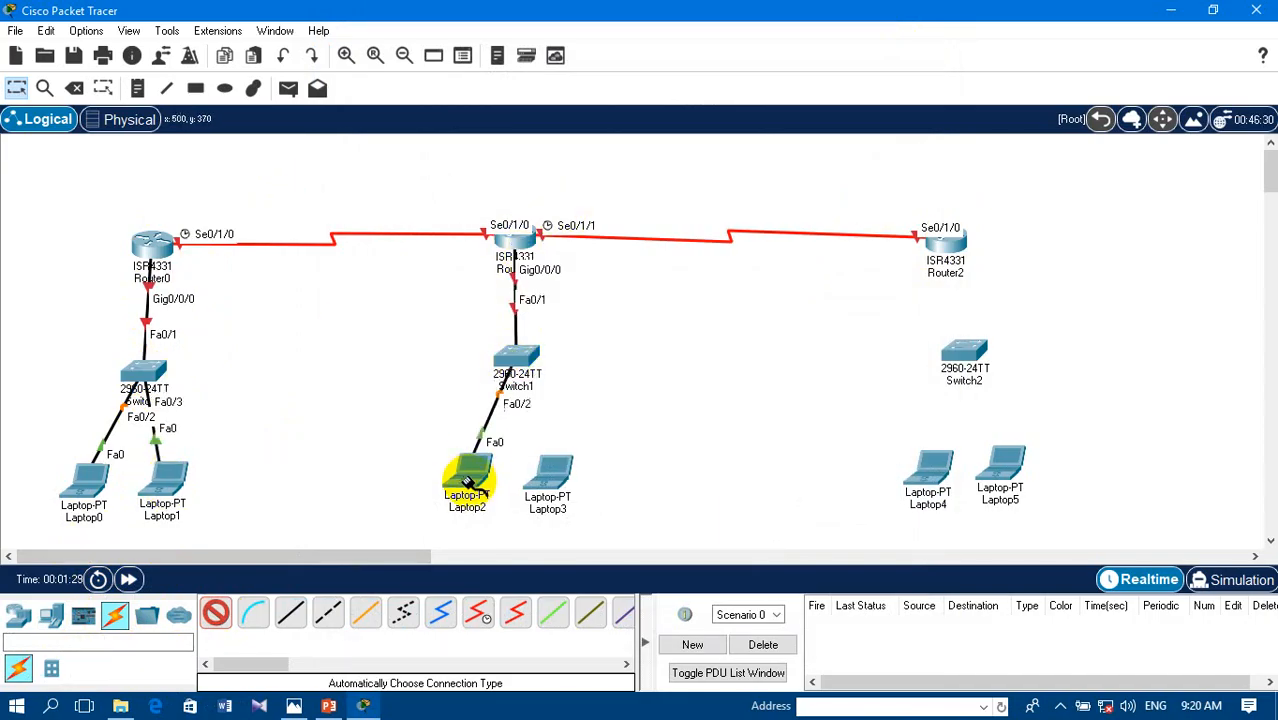
{"action": "left_click", "coordinate": [540, 360]}
{"action": "left_click", "coordinate": [553, 472]}
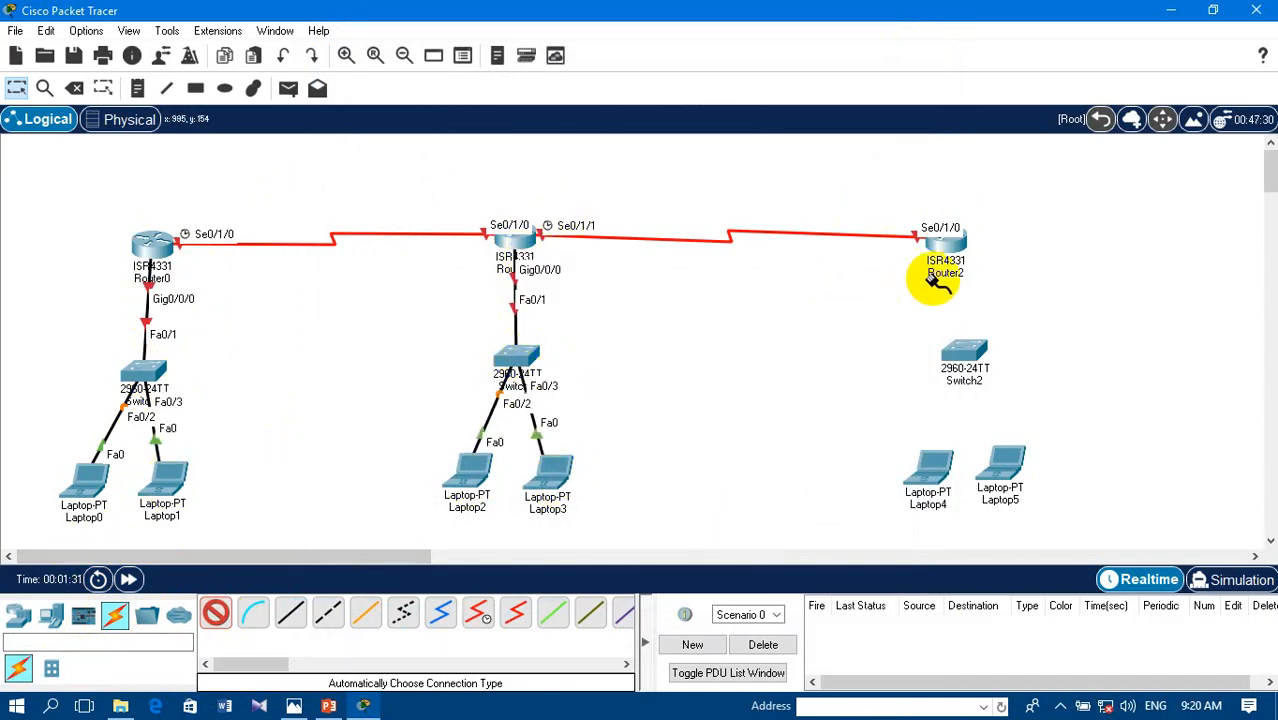
- Cable Router2 to Switch2, and Switch2 to Laptop4 and Laptop5, using the automatically chosen connection type
{"action": "left_click", "coordinate": [952, 243]}
{"action": "left_click", "coordinate": [964, 353]}
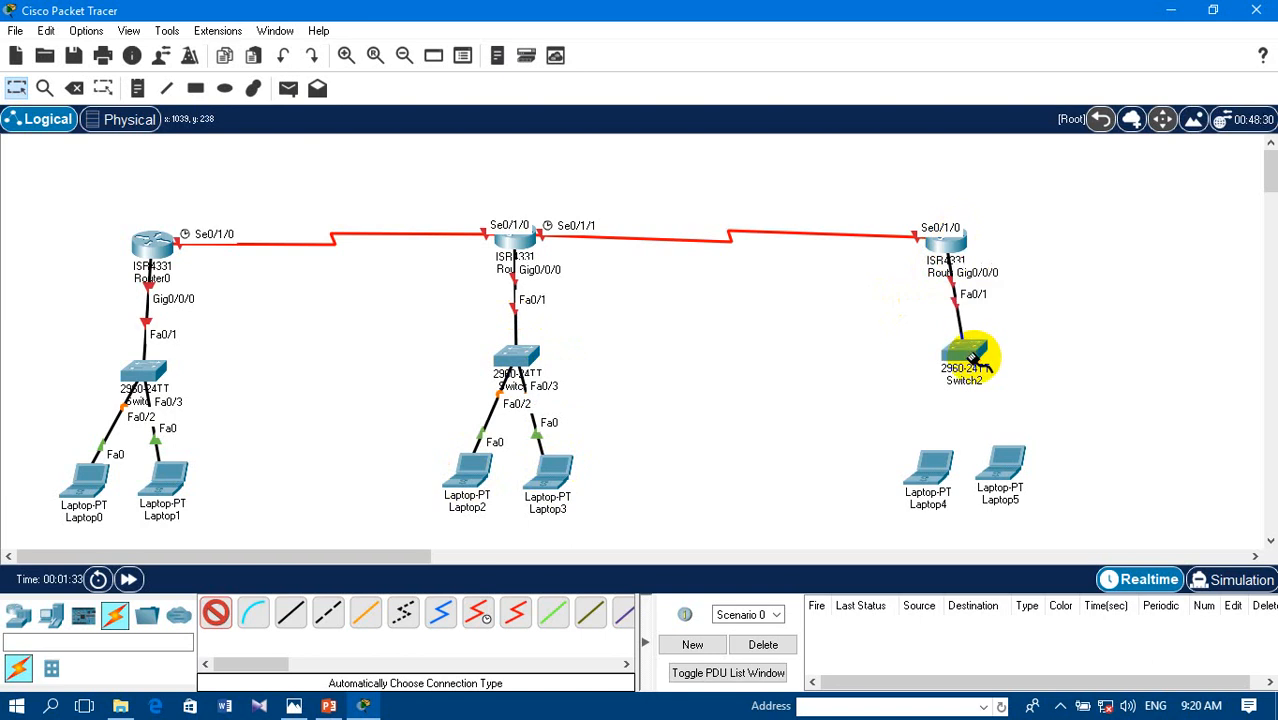
{"action": "left_click", "coordinate": [964, 353]}
{"action": "left_click", "coordinate": [929, 466]}
{"action": "left_click", "coordinate": [964, 360]}
{"action": "left_click", "coordinate": [1015, 452]}
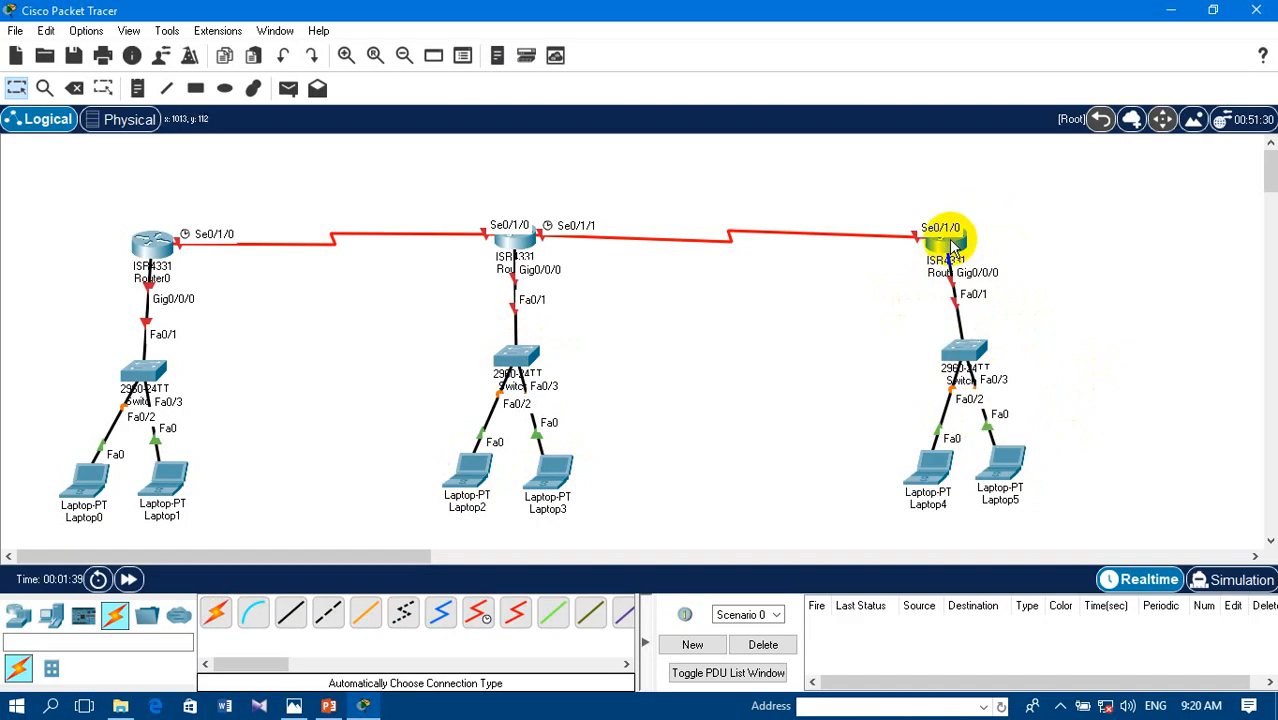
- Reposition the three routers, Switch1 and Laptop2 so each router lines up above its switch and the port labels are readable
{"action": "left_click_drag", "start_coordinate": [955, 238], "coordinate": [969, 229]}
{"action": "left_click", "coordinate": [517, 240]}
{"action": "left_click_drag", "start_coordinate": [517, 240], "coordinate": [513, 218]}
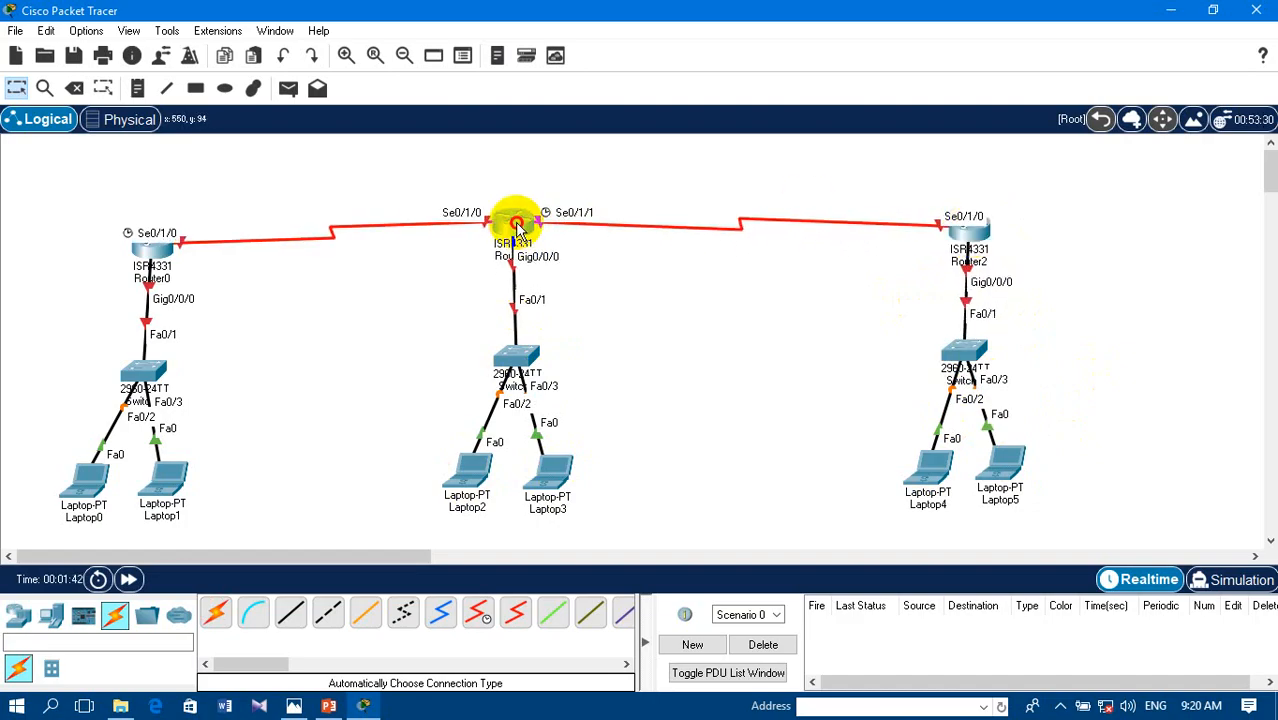
{"action": "left_click_drag", "start_coordinate": [143, 243], "coordinate": [139, 224]}
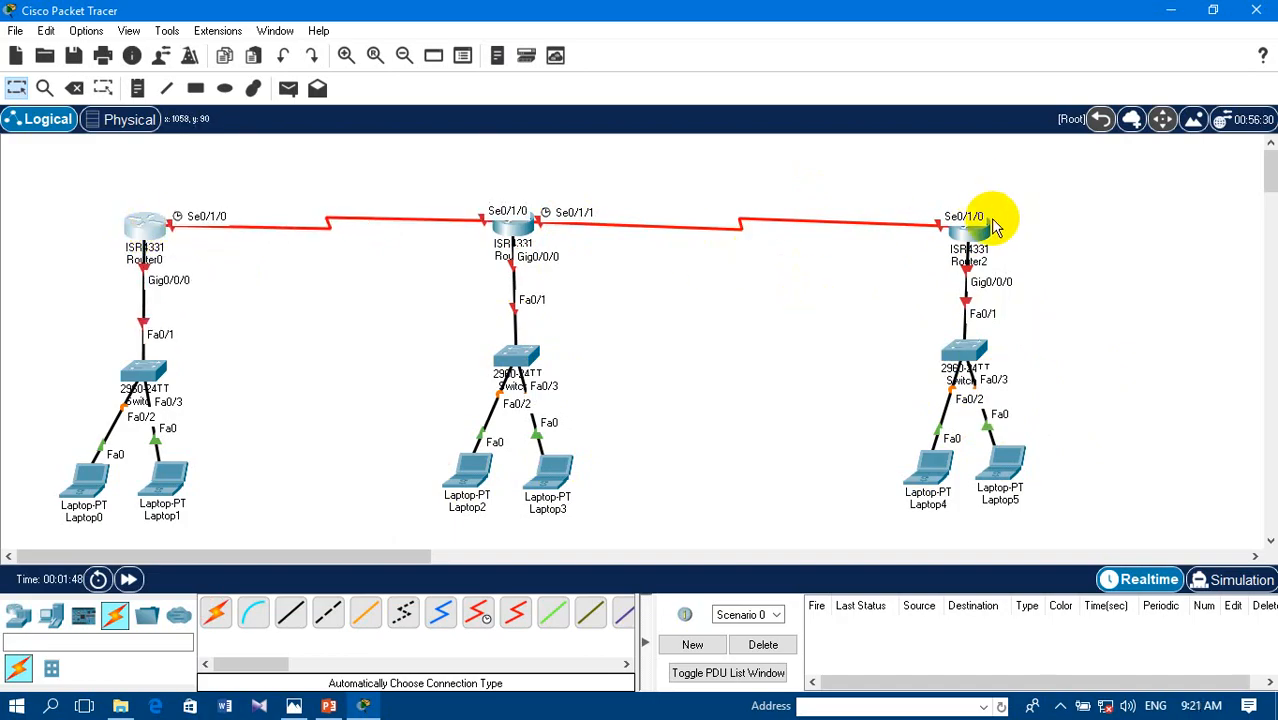
{"action": "left_click_drag", "start_coordinate": [978, 230], "coordinate": [977, 222]}
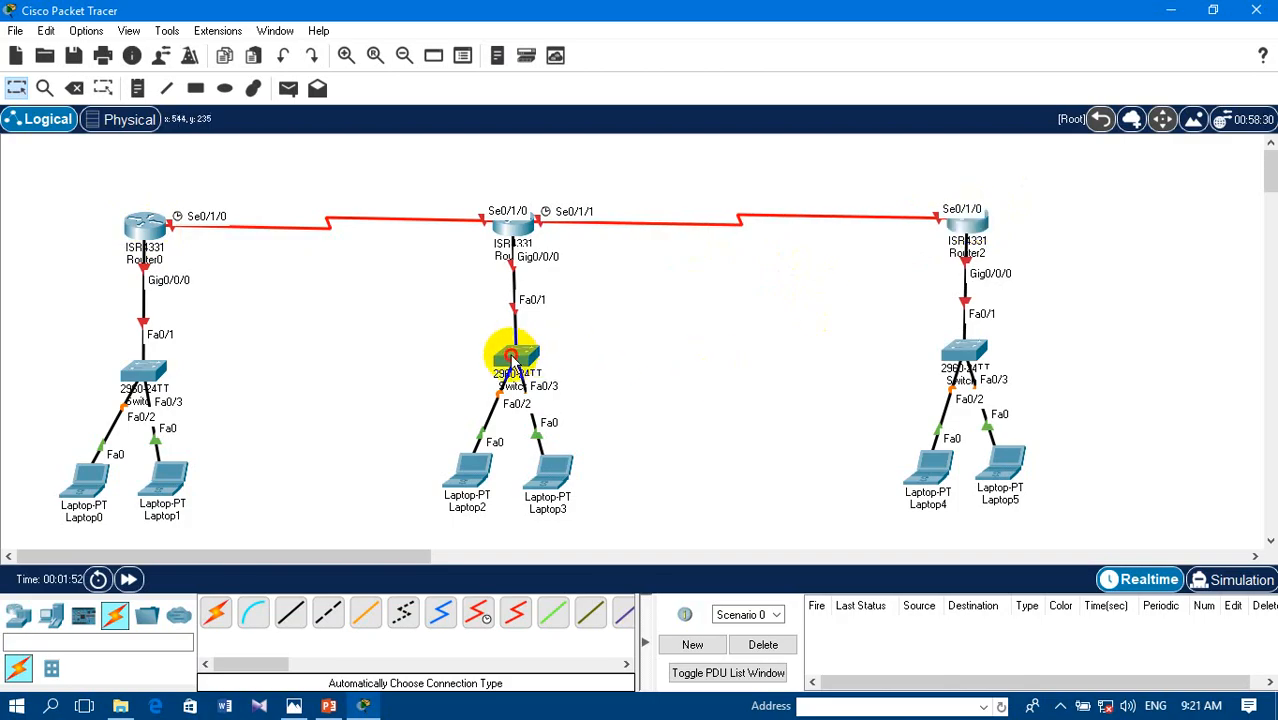
{"action": "left_click_drag", "start_coordinate": [513, 352], "coordinate": [505, 360]}
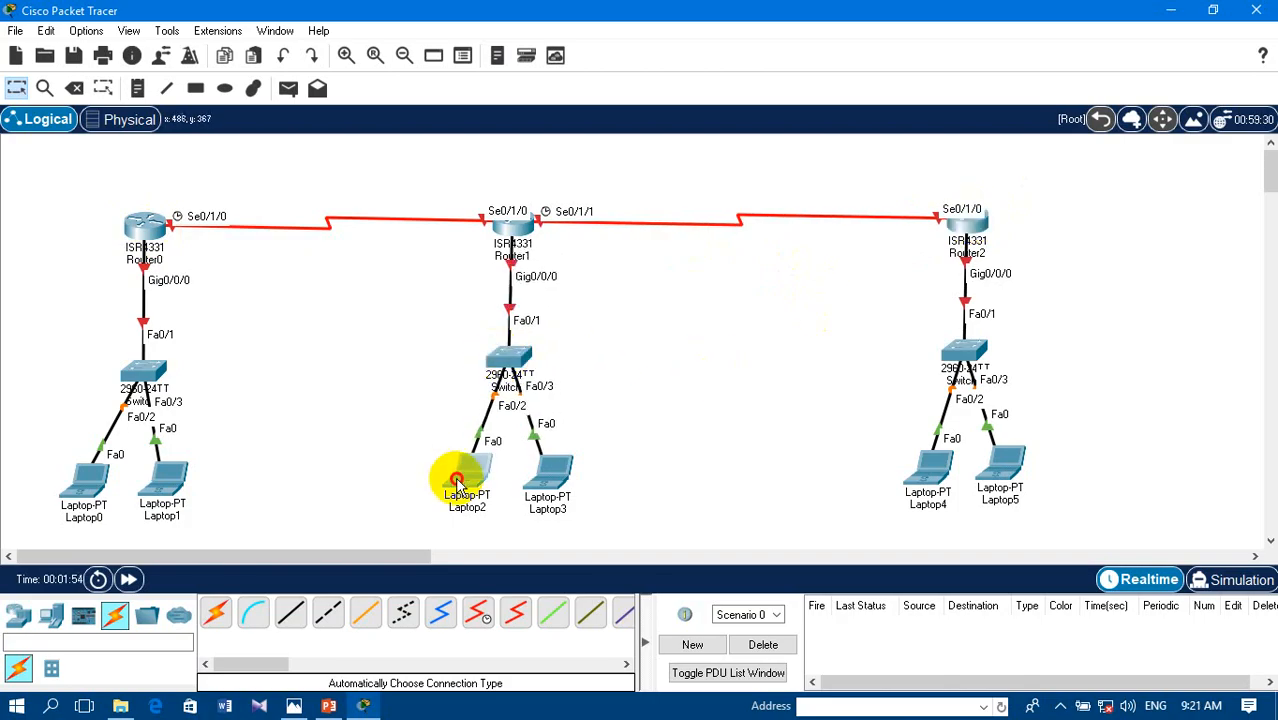
{"action": "left_click_drag", "start_coordinate": [466, 479], "coordinate": [456, 480]}
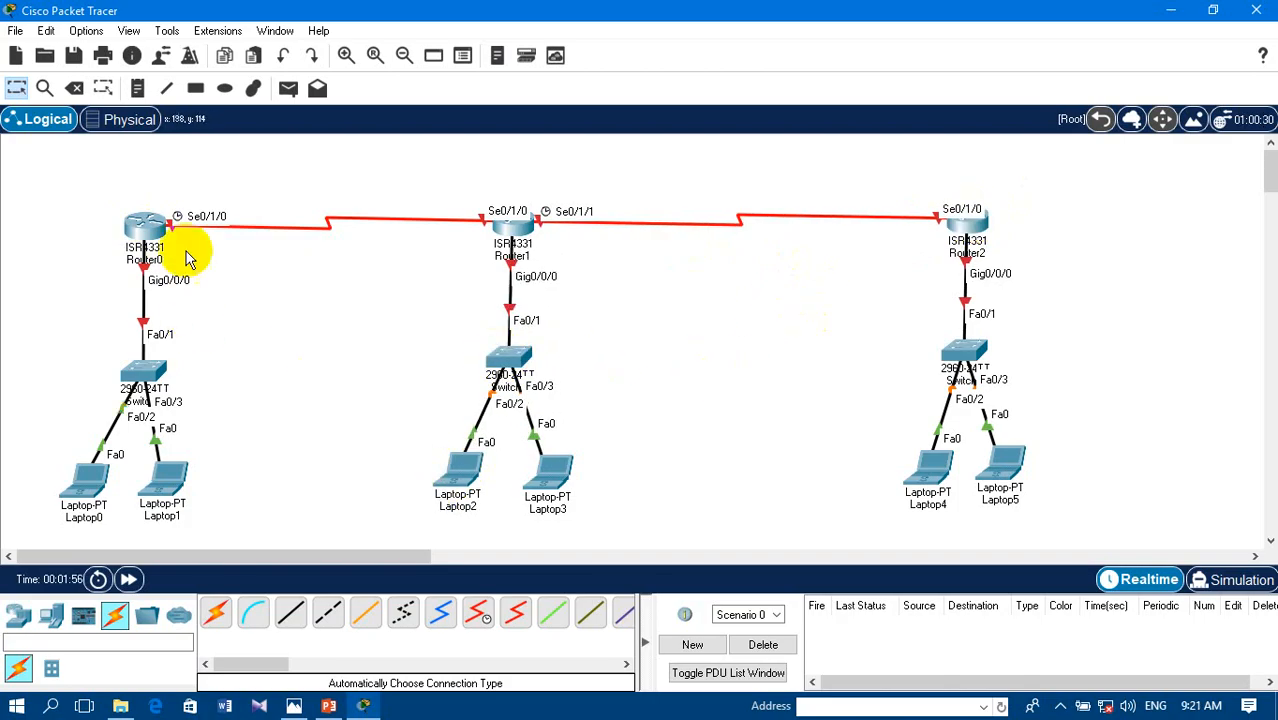
- Add a new laptop to the workspace on the outer side of Router0
{"action": "left_click", "coordinate": [44, 628]}
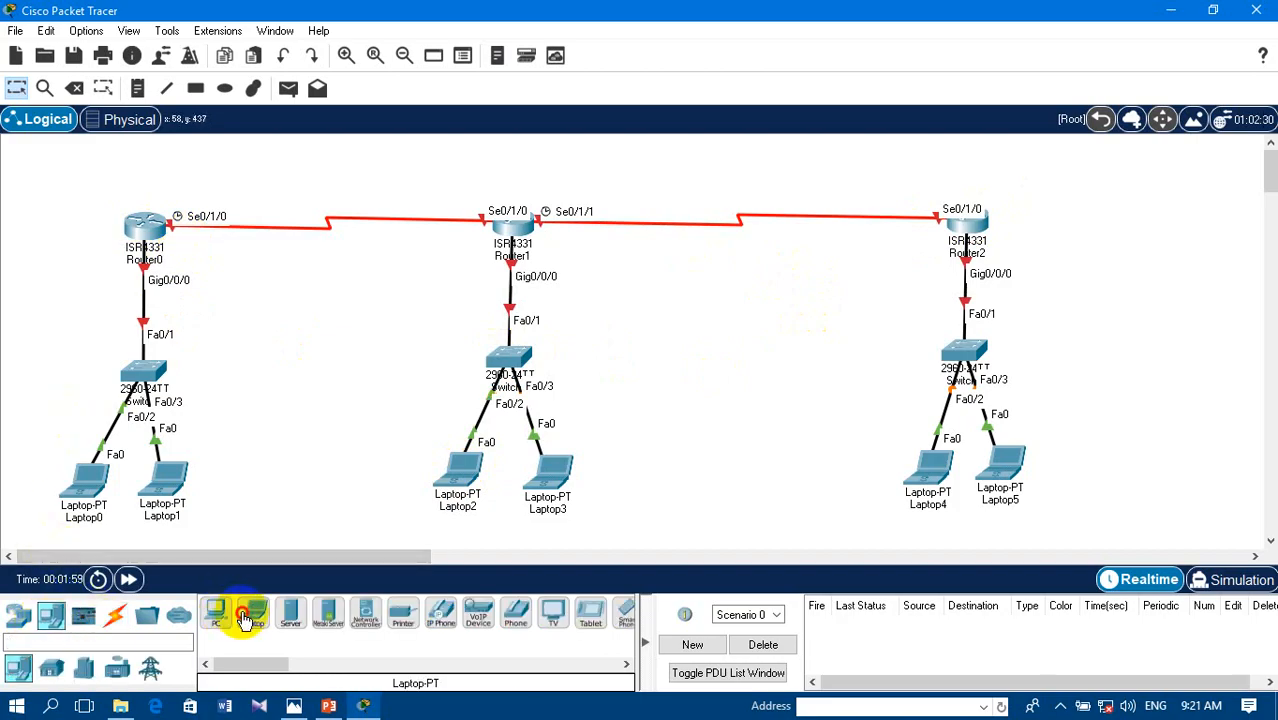
{"action": "left_click", "coordinate": [245, 619]}
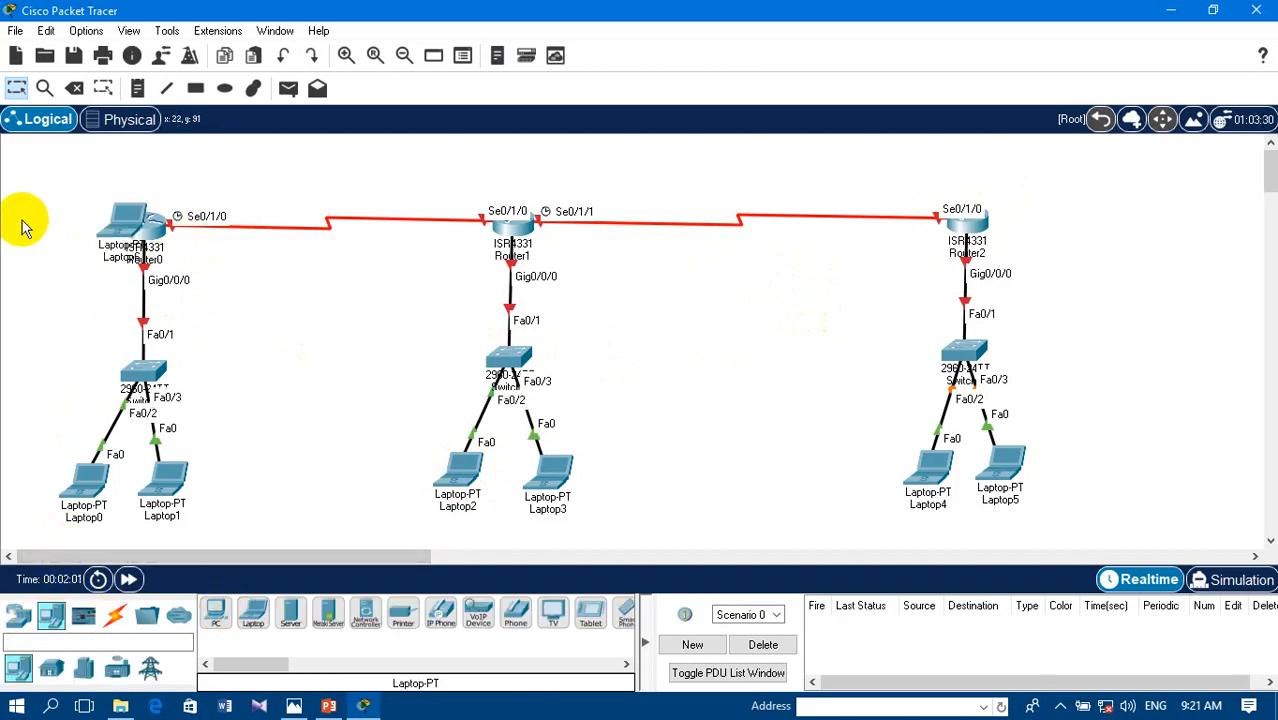
{"action": "left_click", "coordinate": [60, 236]}
{"action": "left_click_drag", "start_coordinate": [60, 236], "coordinate": [48, 212]}
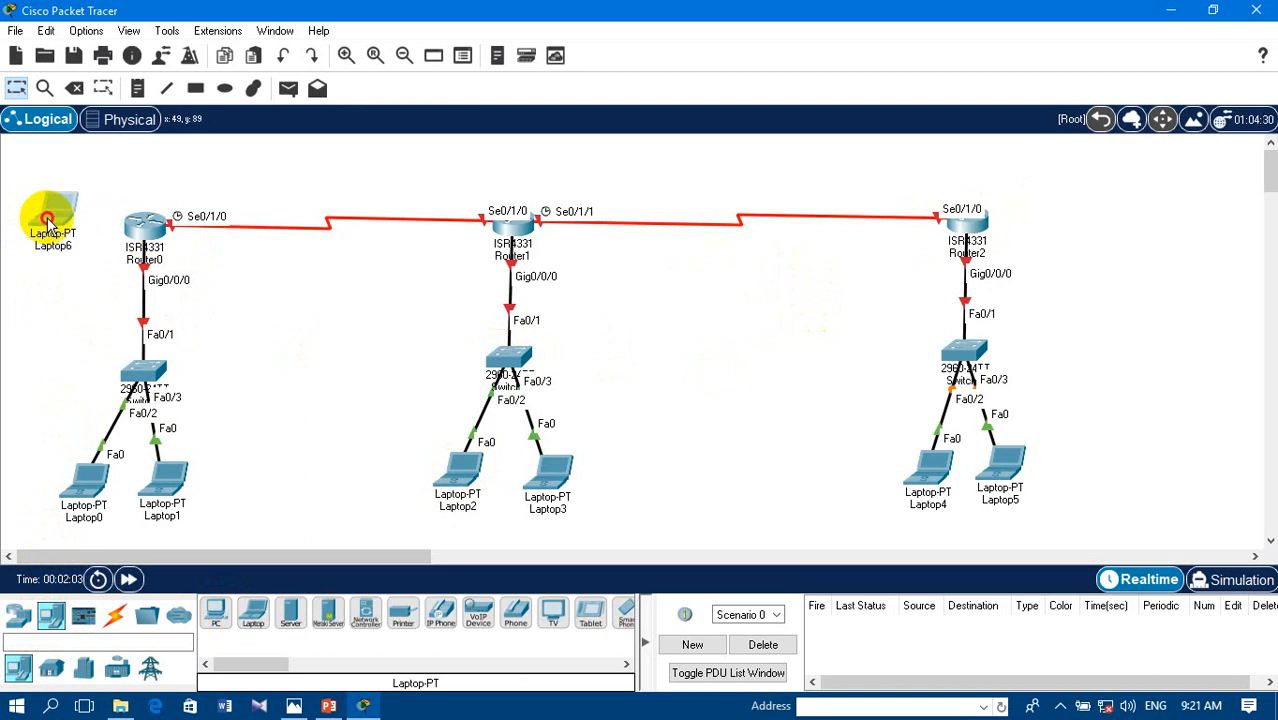
- Connect Laptop6's RS 232 port to Router0's Console port with a console cable, and shift the laptop slightly away from the router
{"action": "left_click", "coordinate": [117, 620]}
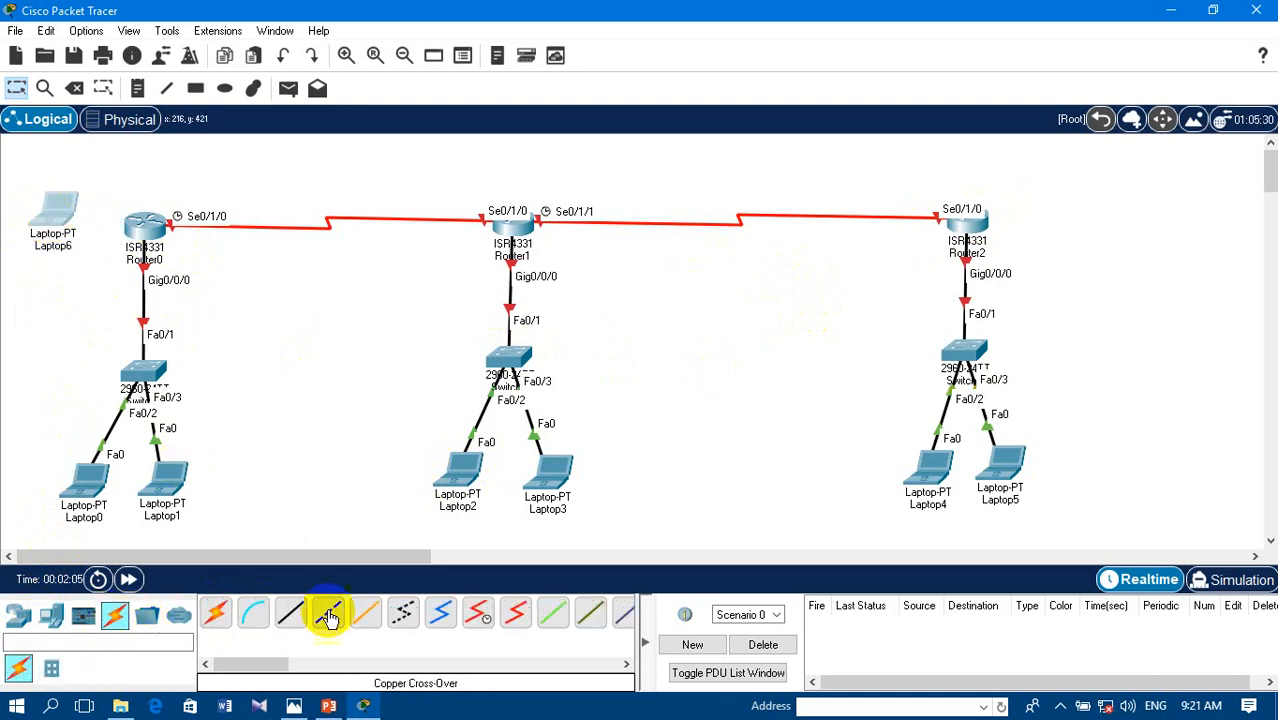
{"action": "left_click", "coordinate": [253, 613]}
{"action": "left_click", "coordinate": [51, 220]}
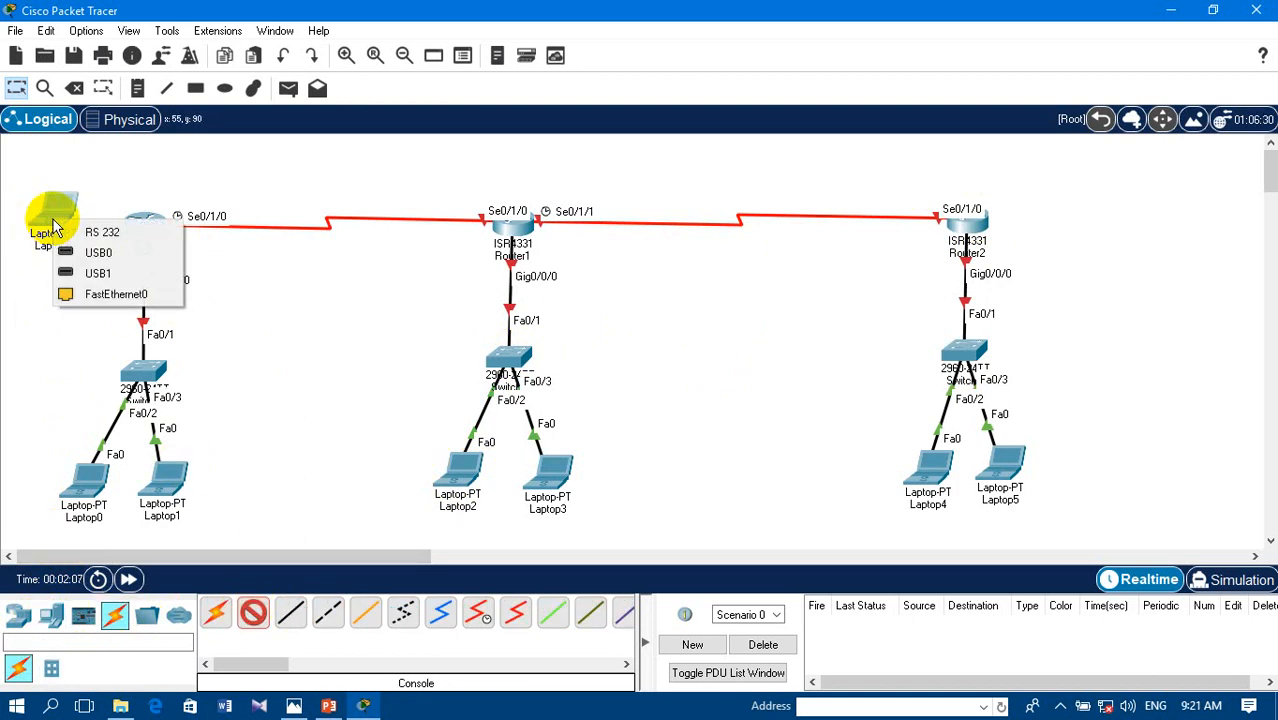
{"action": "left_click", "coordinate": [92, 228]}
{"action": "left_click", "coordinate": [145, 226]}
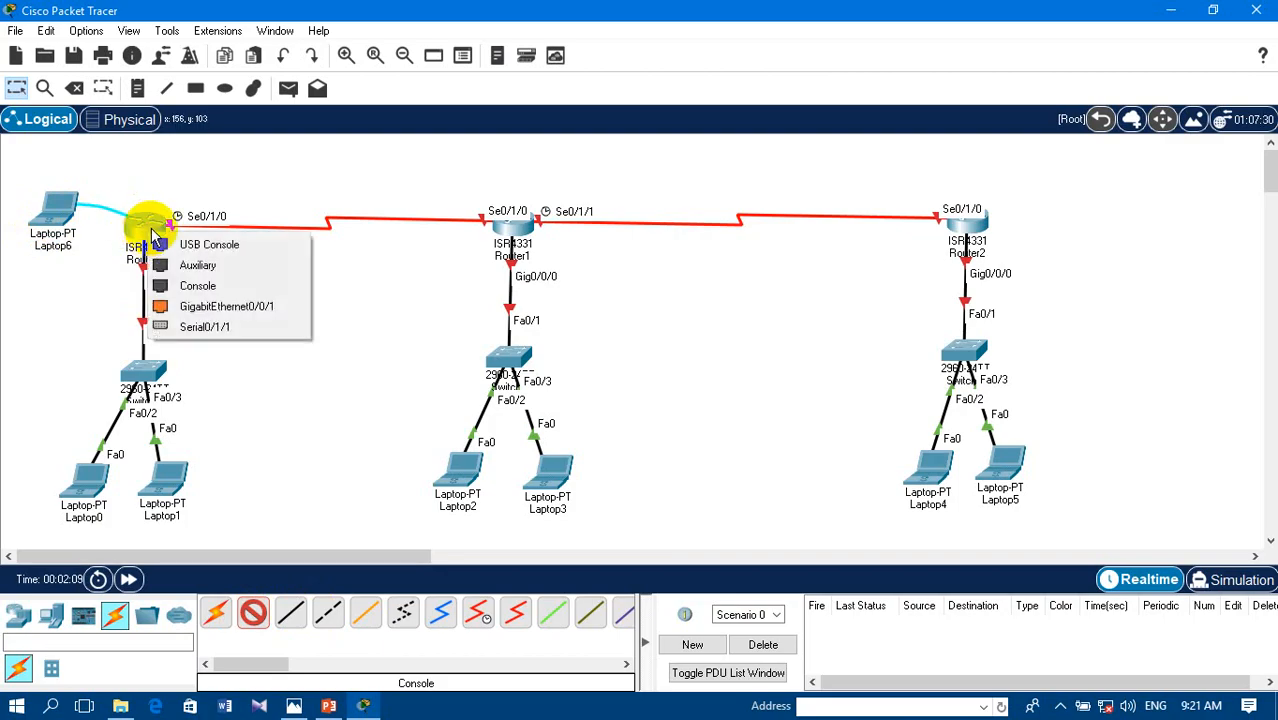
{"action": "left_click", "coordinate": [180, 285]}
{"action": "left_click_drag", "start_coordinate": [58, 211], "coordinate": [38, 236]}
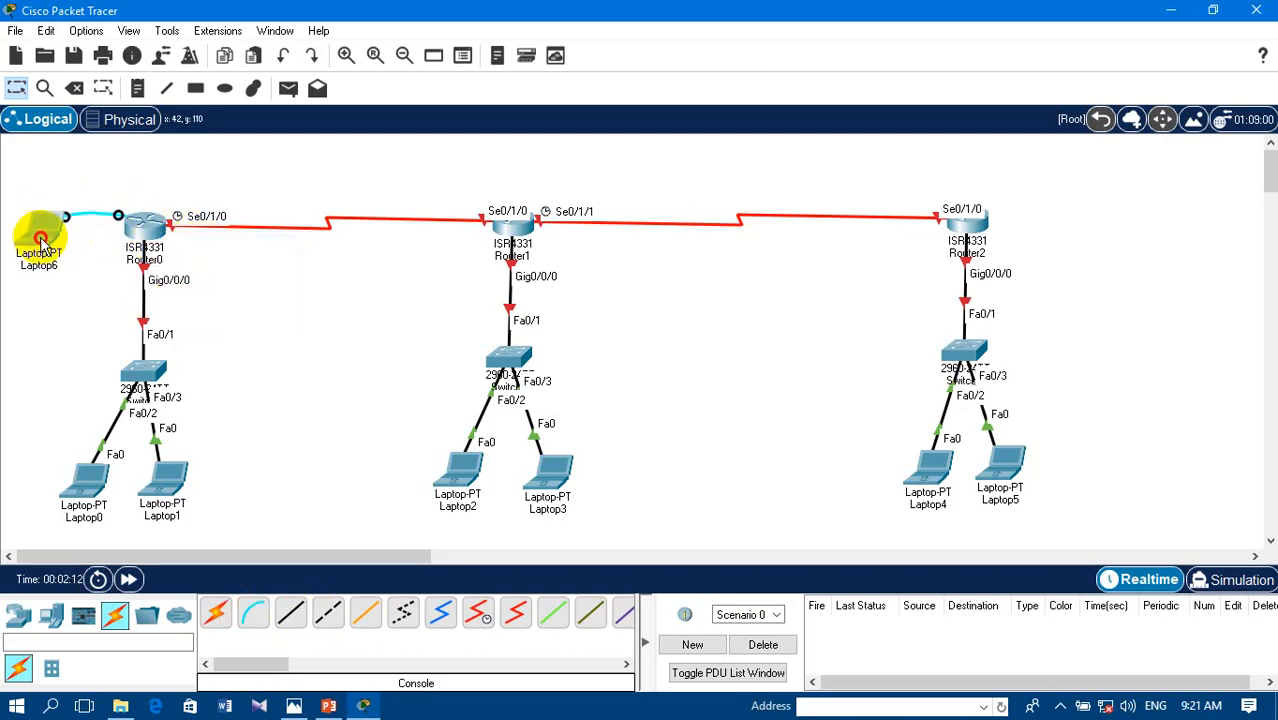
- Add two more laptops, one between Router0 and Router1 below the serial link and one on the outer side of Router2
{"action": "left_click", "coordinate": [51, 614]}
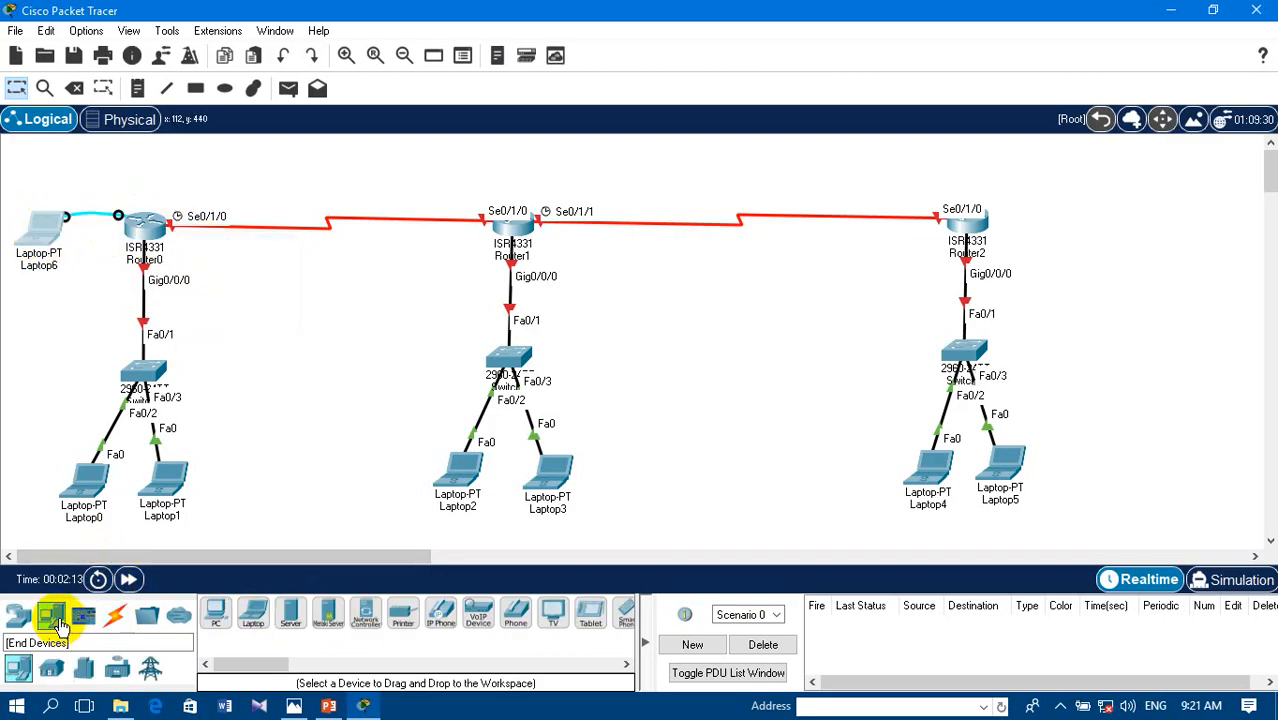
{"action": "left_click", "coordinate": [509, 163]}
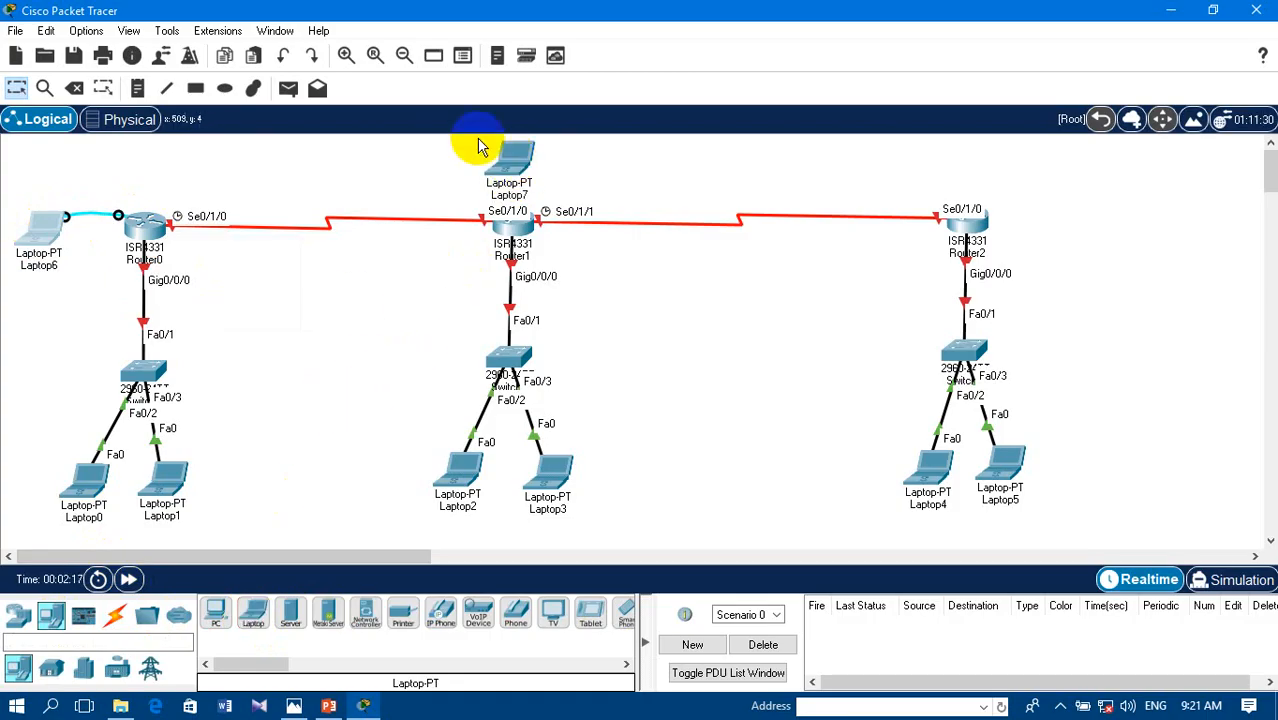
{"action": "left_click_drag", "start_coordinate": [513, 158], "coordinate": [366, 306]}
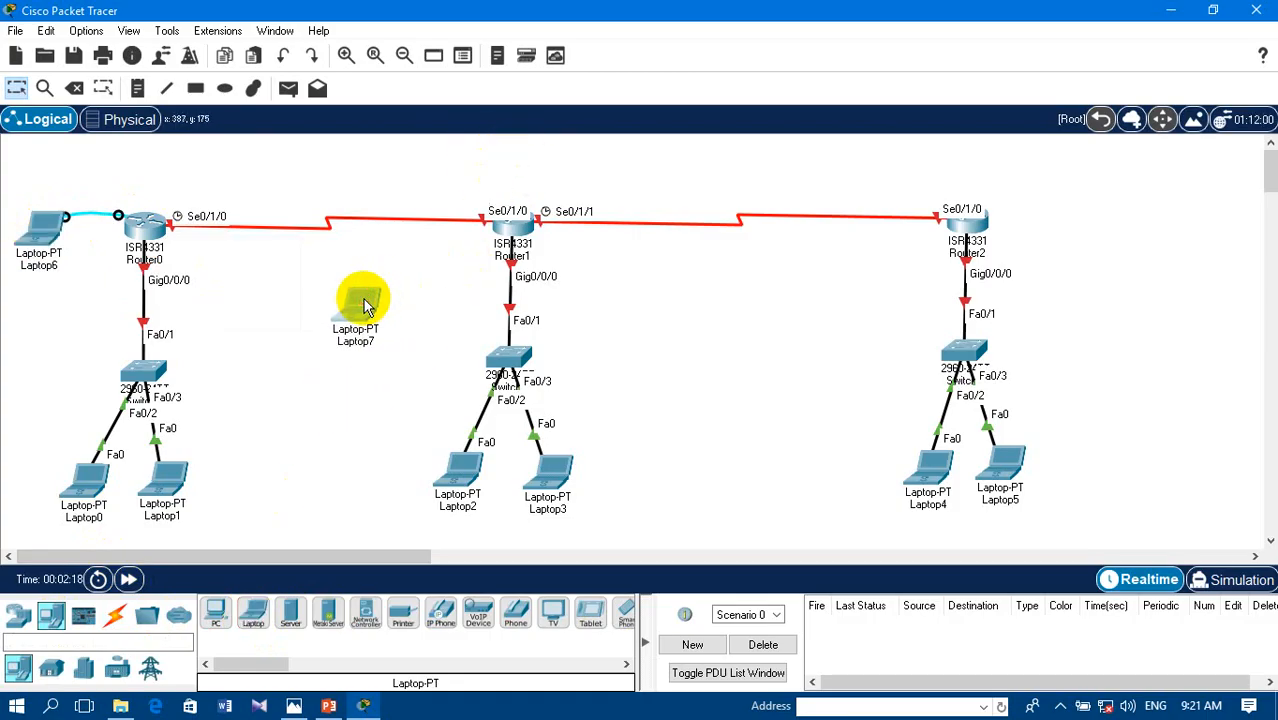
{"action": "left_click", "coordinate": [253, 617]}
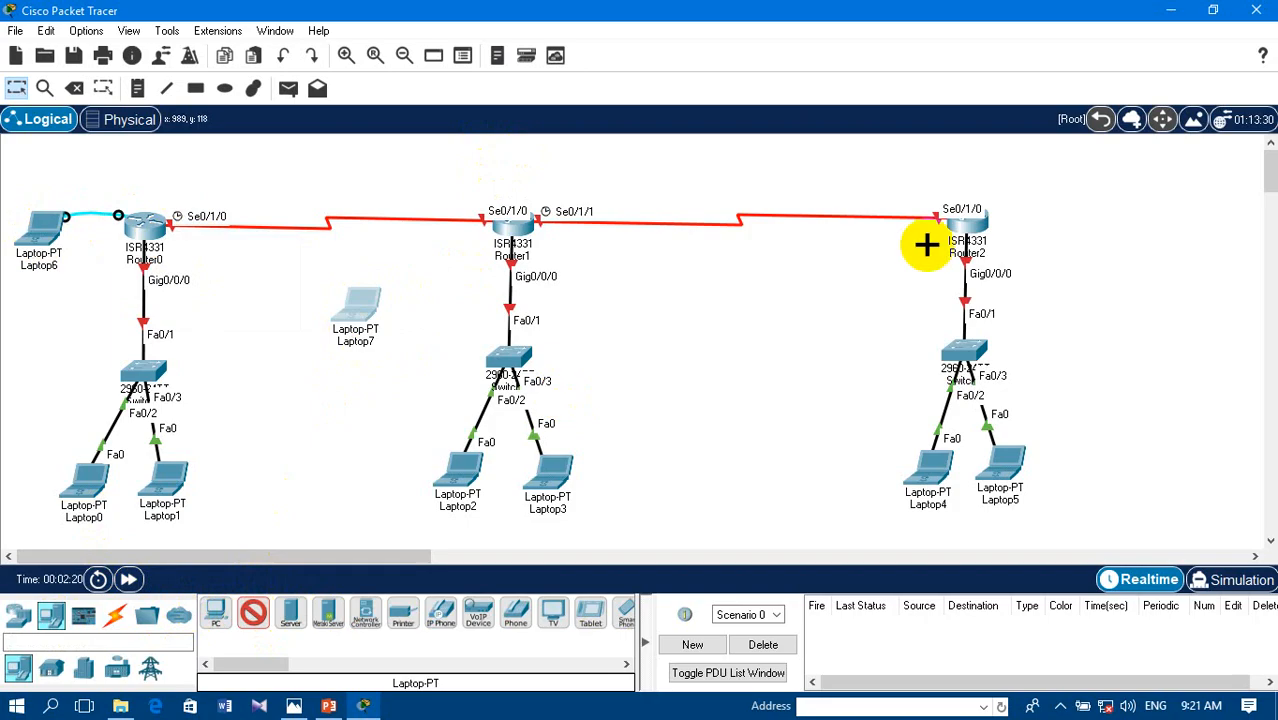
{"action": "left_click", "coordinate": [1090, 206]}
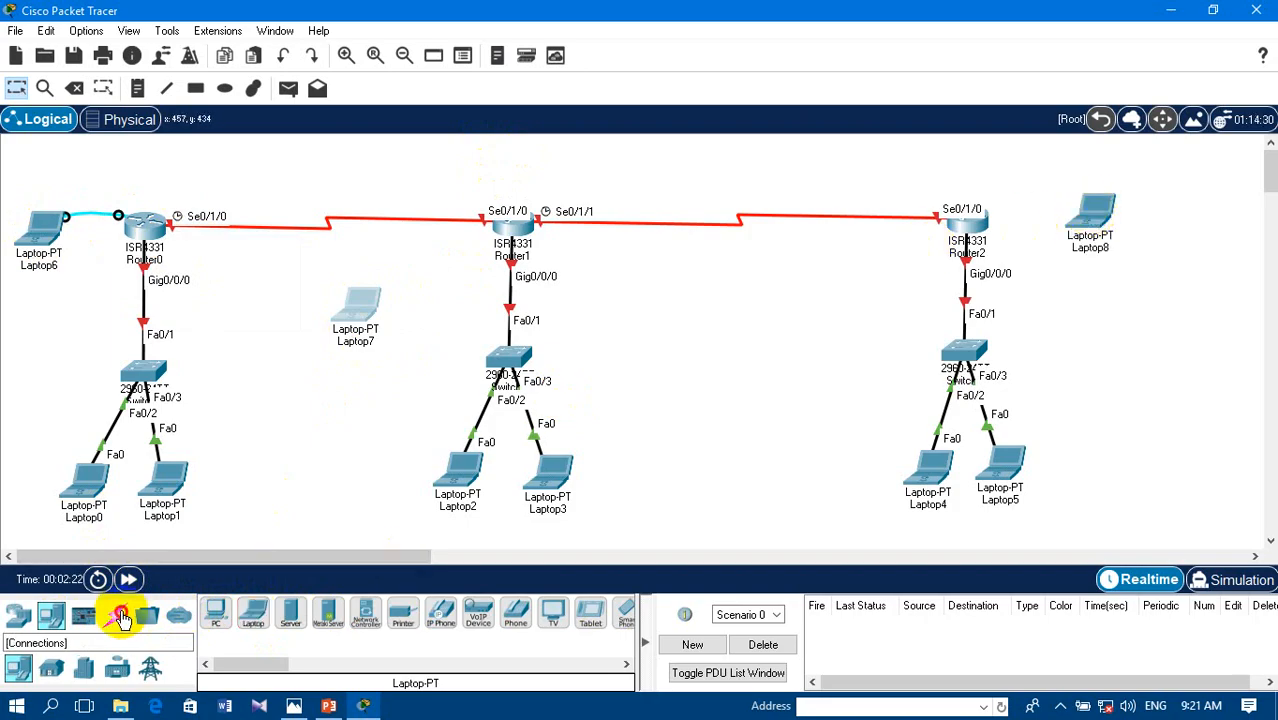
- Connect Laptop7's RS 232 port to Router1's Console port with a console cable
{"action": "left_click", "coordinate": [115, 615]}
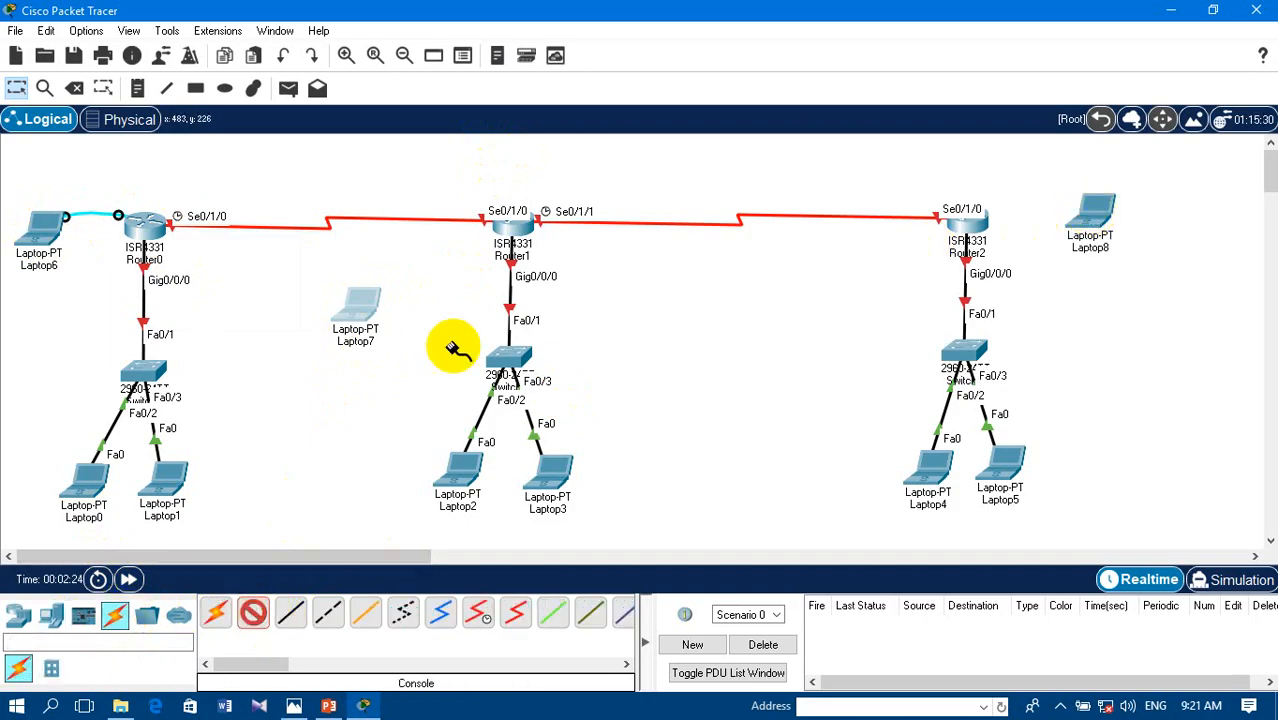
{"action": "left_click", "coordinate": [367, 306]}
{"action": "left_click", "coordinate": [416, 322]}
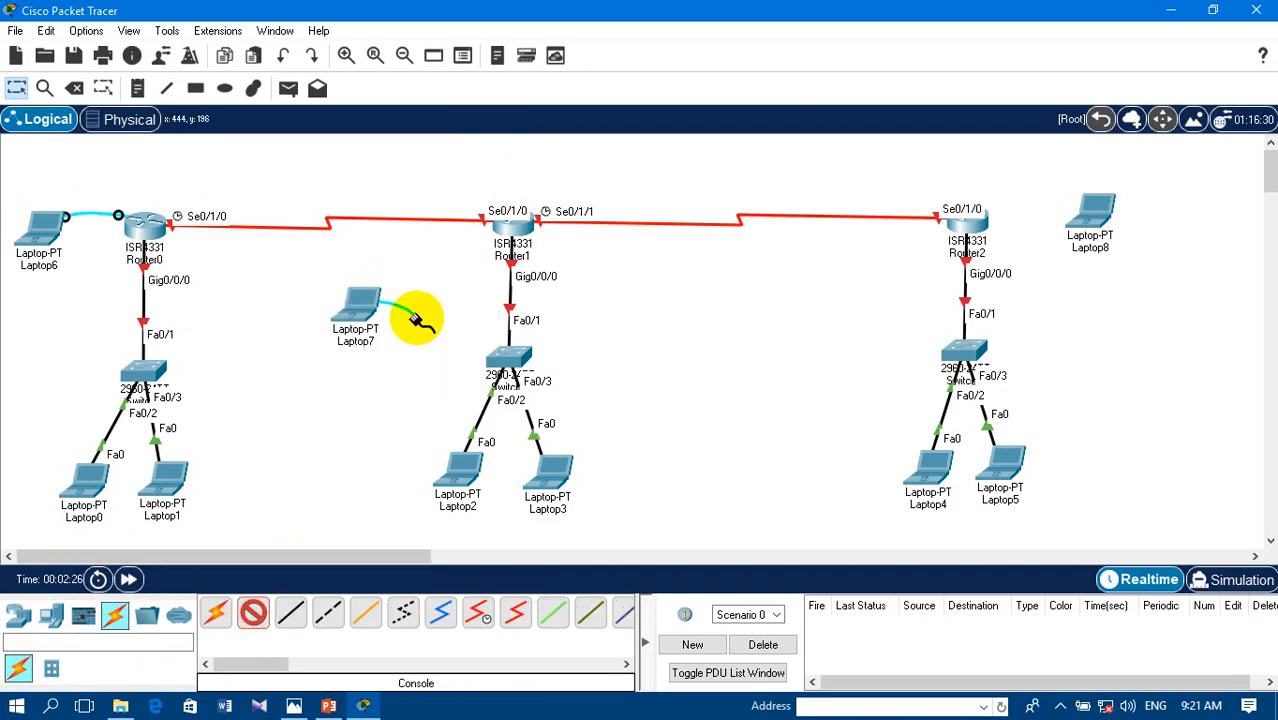
{"action": "left_click", "coordinate": [503, 227]}
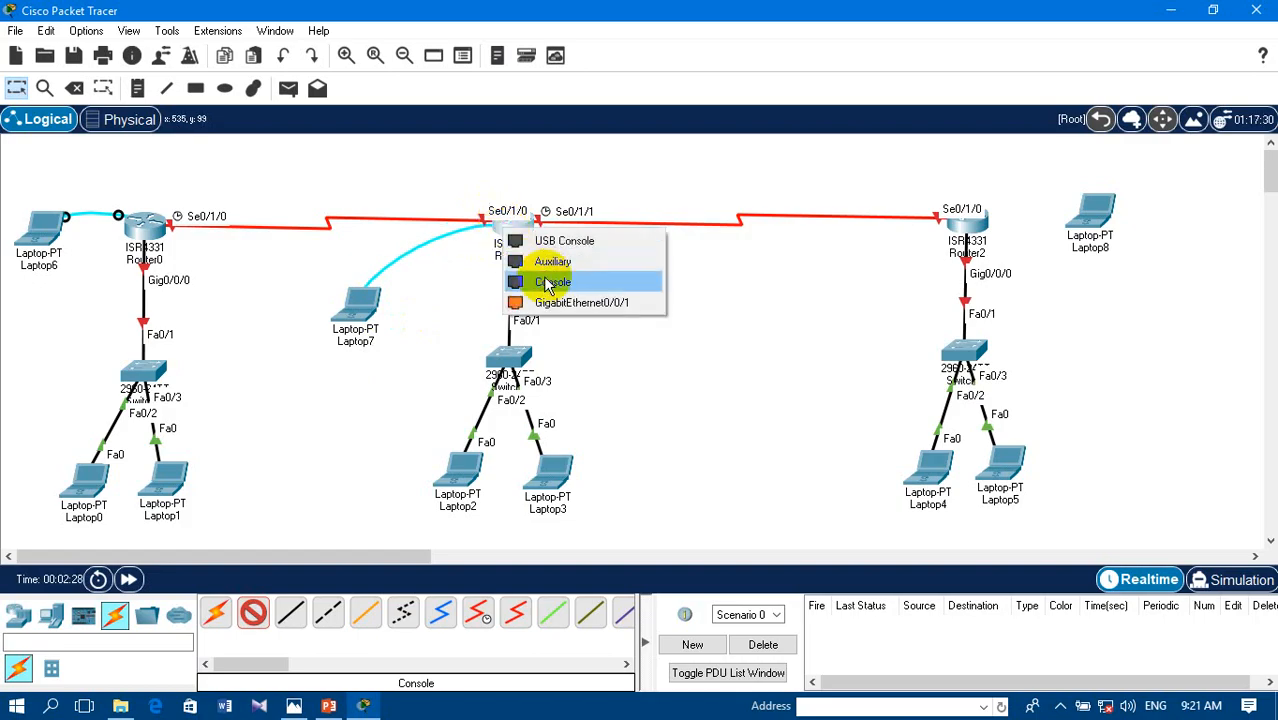
{"action": "left_click", "coordinate": [548, 283]}
- Connect Router2's Console port to Laptop8's RS 232 port with a console cable
{"action": "left_click", "coordinate": [968, 216]}
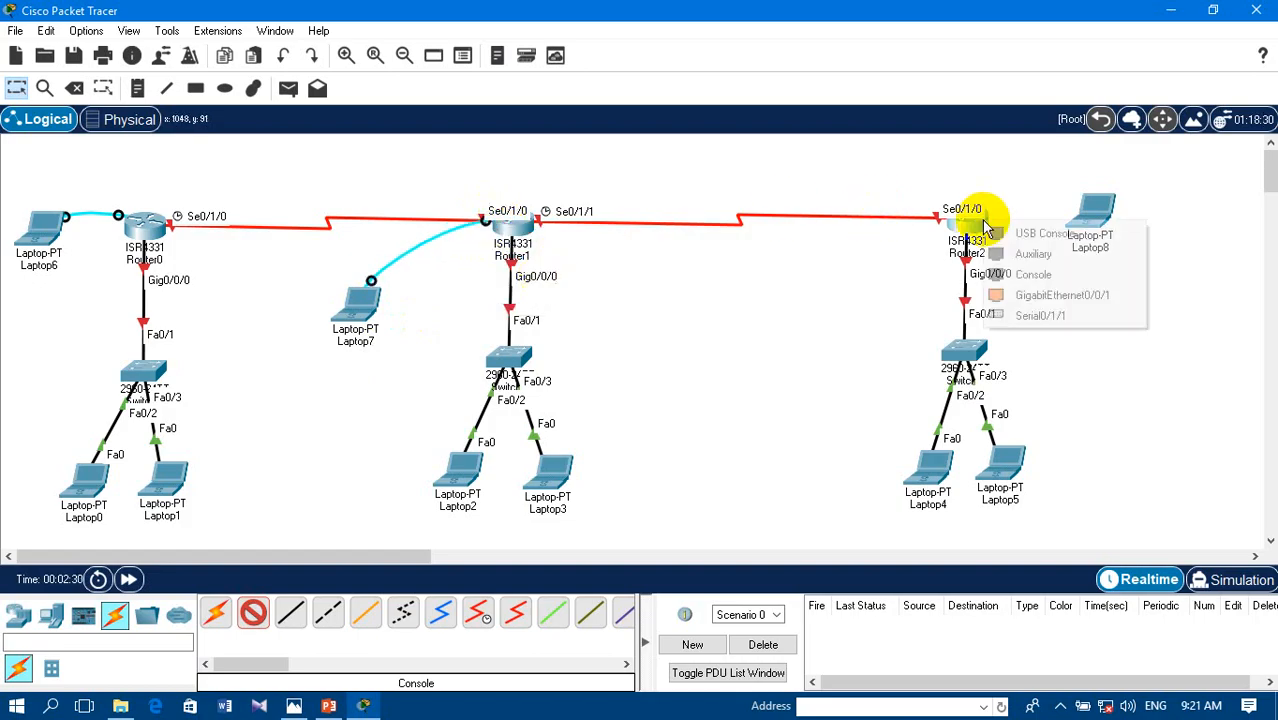
{"action": "left_click", "coordinate": [1033, 274]}
{"action": "left_click", "coordinate": [1078, 212]}
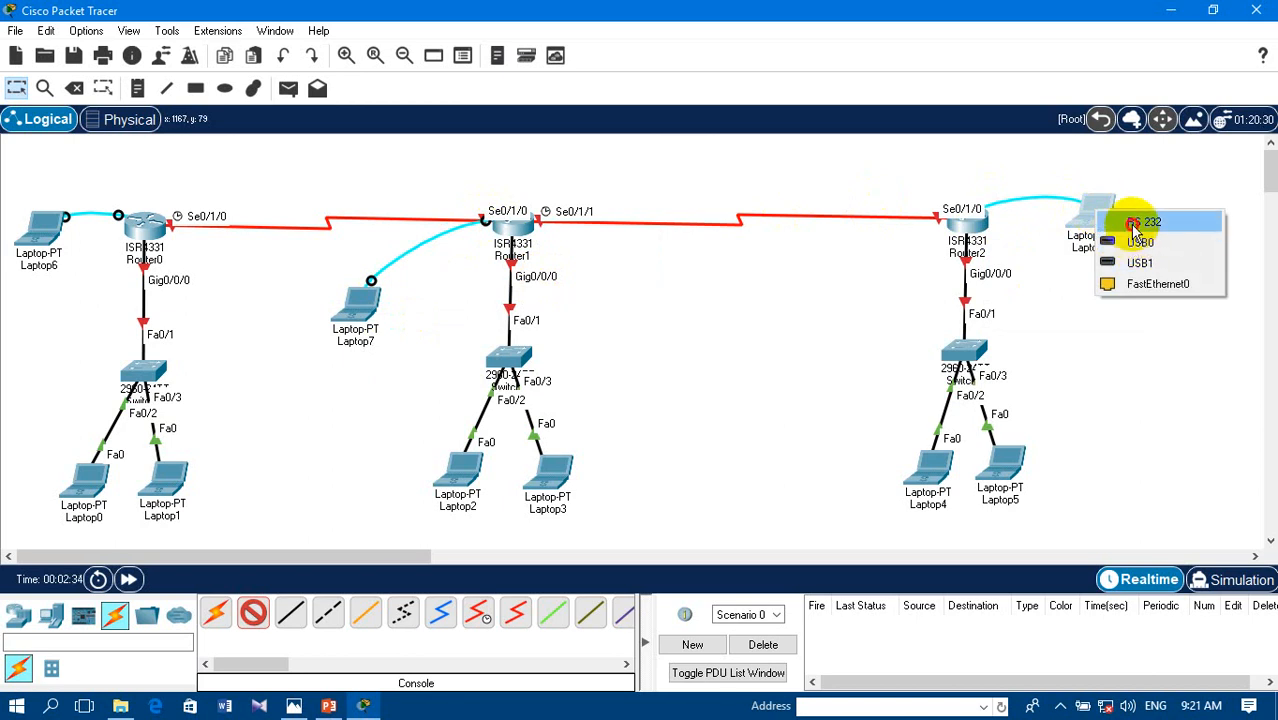
{"action": "left_click", "coordinate": [1130, 219]}
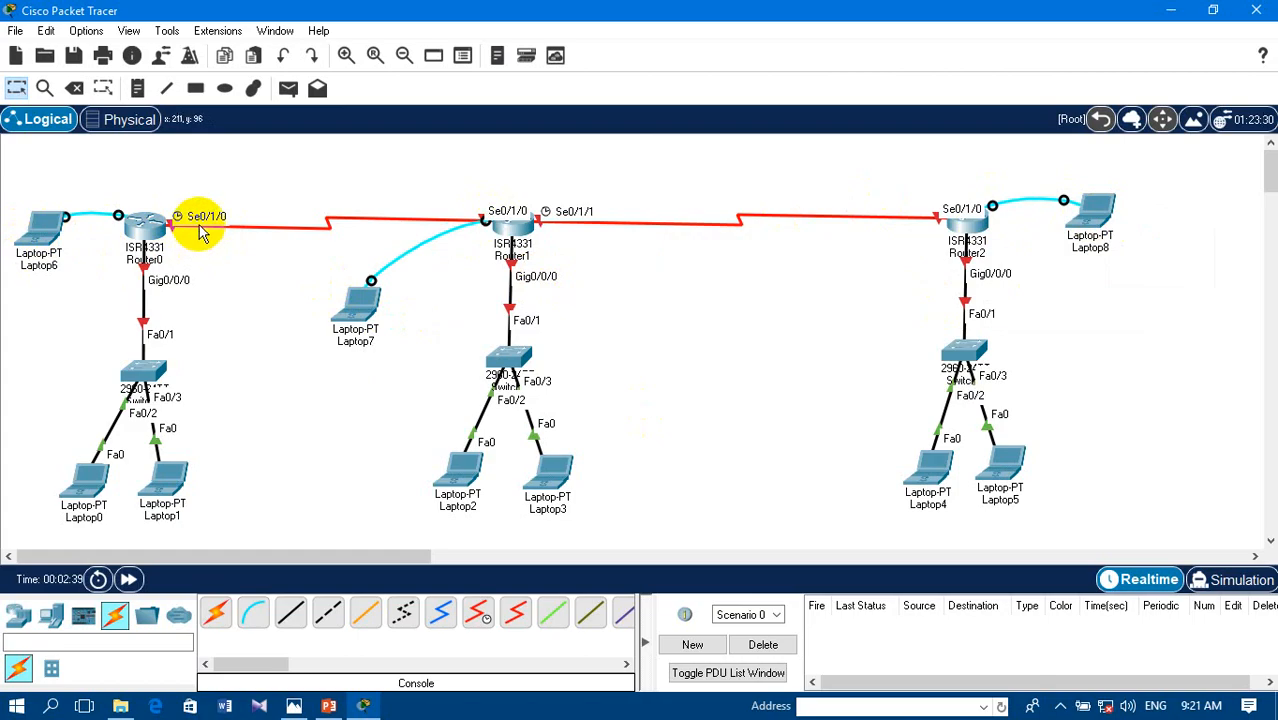
- Open a terminal session to Router0 from Laptop6 with the default connection settings
{"action": "left_click", "coordinate": [48, 228]}
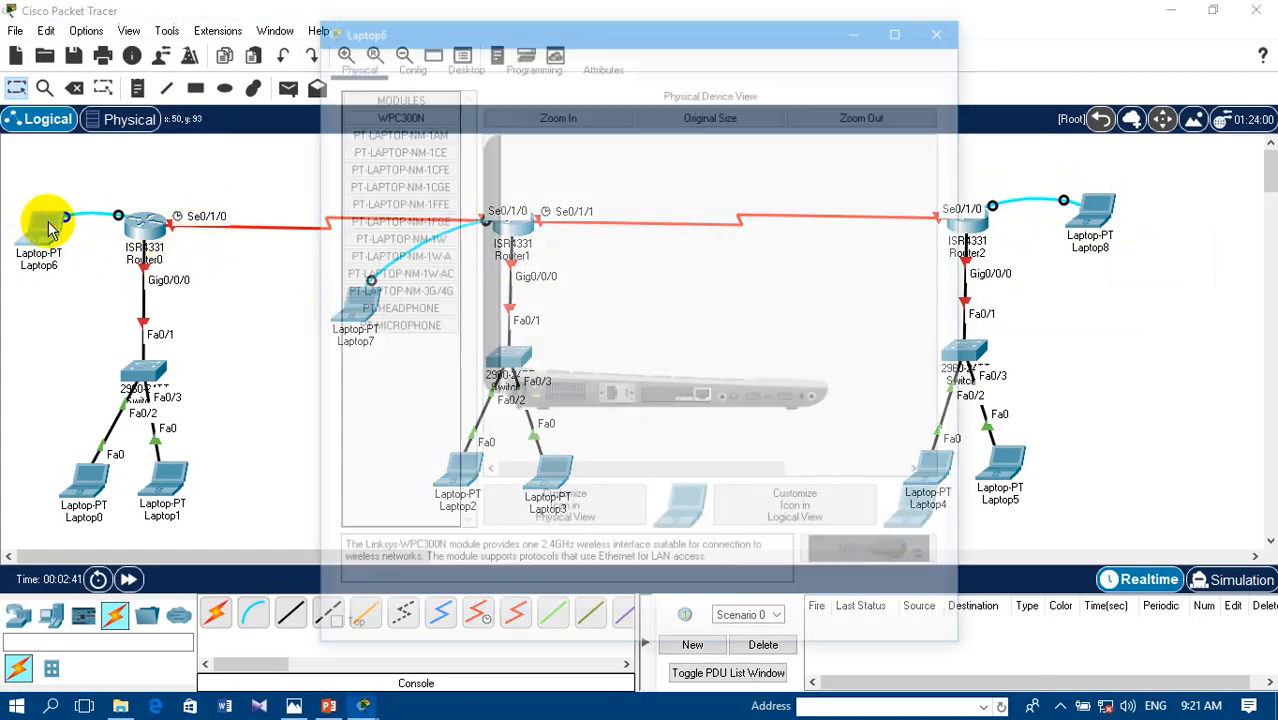
{"action": "left_click", "coordinate": [468, 66]}
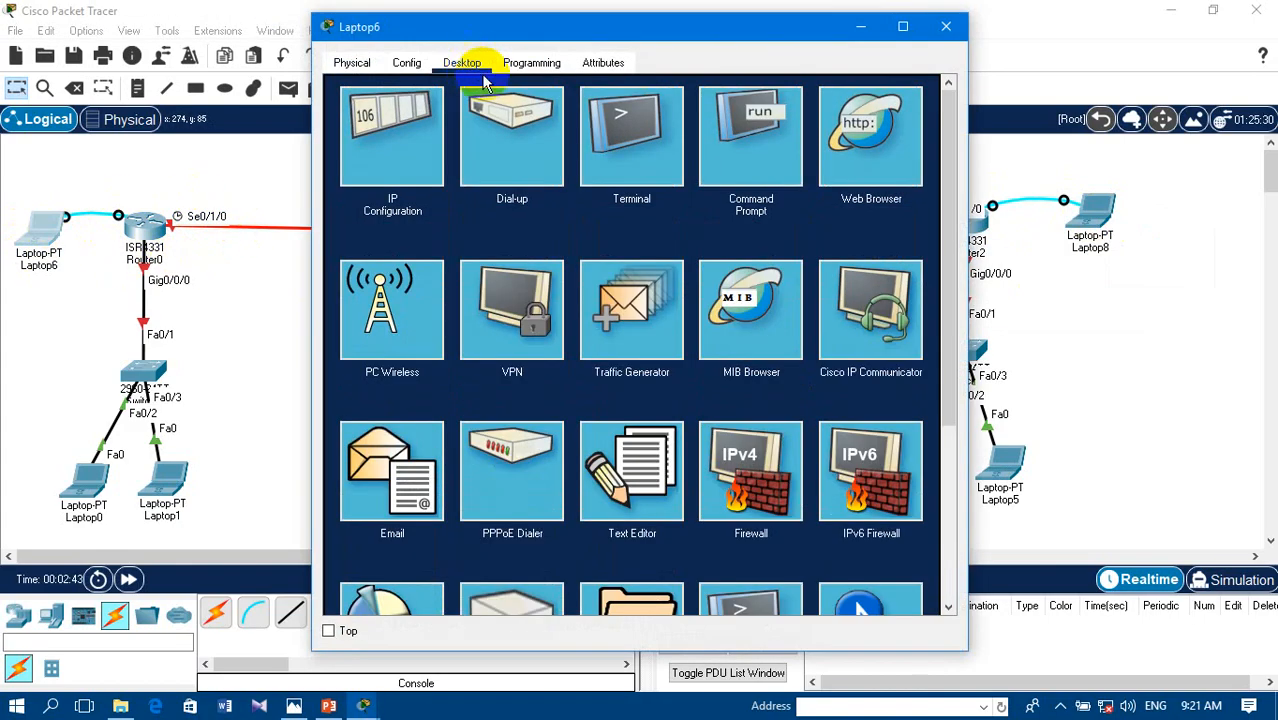
{"action": "left_click", "coordinate": [631, 166]}
{"action": "left_click", "coordinate": [898, 272]}
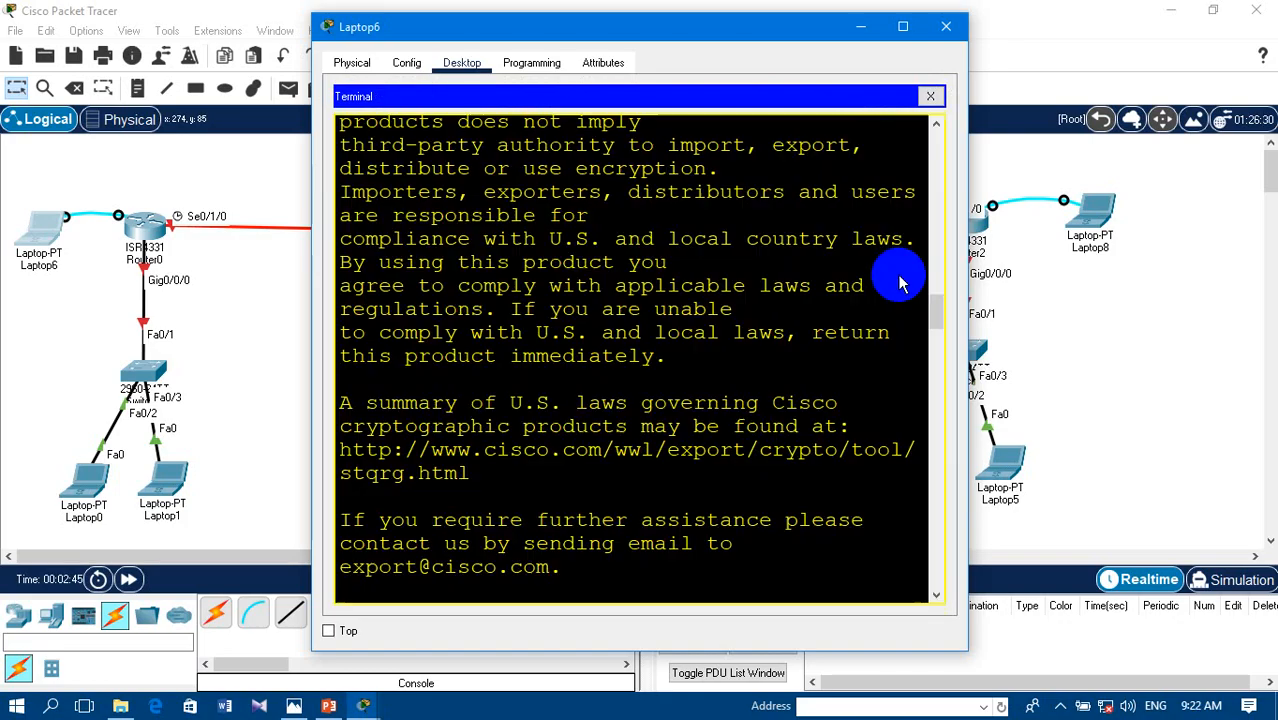
- Answer NO to the initial configuration dialog and bring up Router0's command prompt
{"action": "key", "text": "Return"}
{"action": "key", "text": "Return"}
{"action": "key", "text": "Return"}
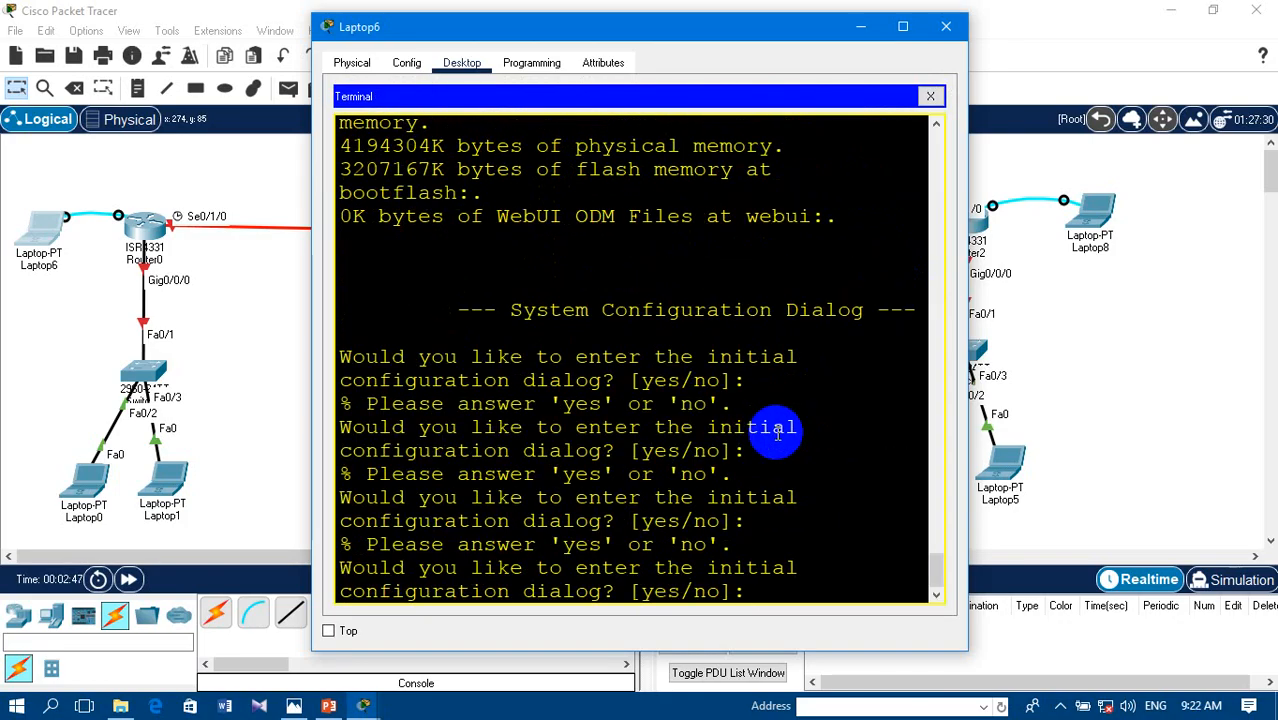
{"action": "type", "text": "No"}
{"action": "key", "text": "Return"}
- Enter privileged EXEC mode on Router0 and switch to global configuration mode from the terminal
{"action": "key", "text": "Return"}
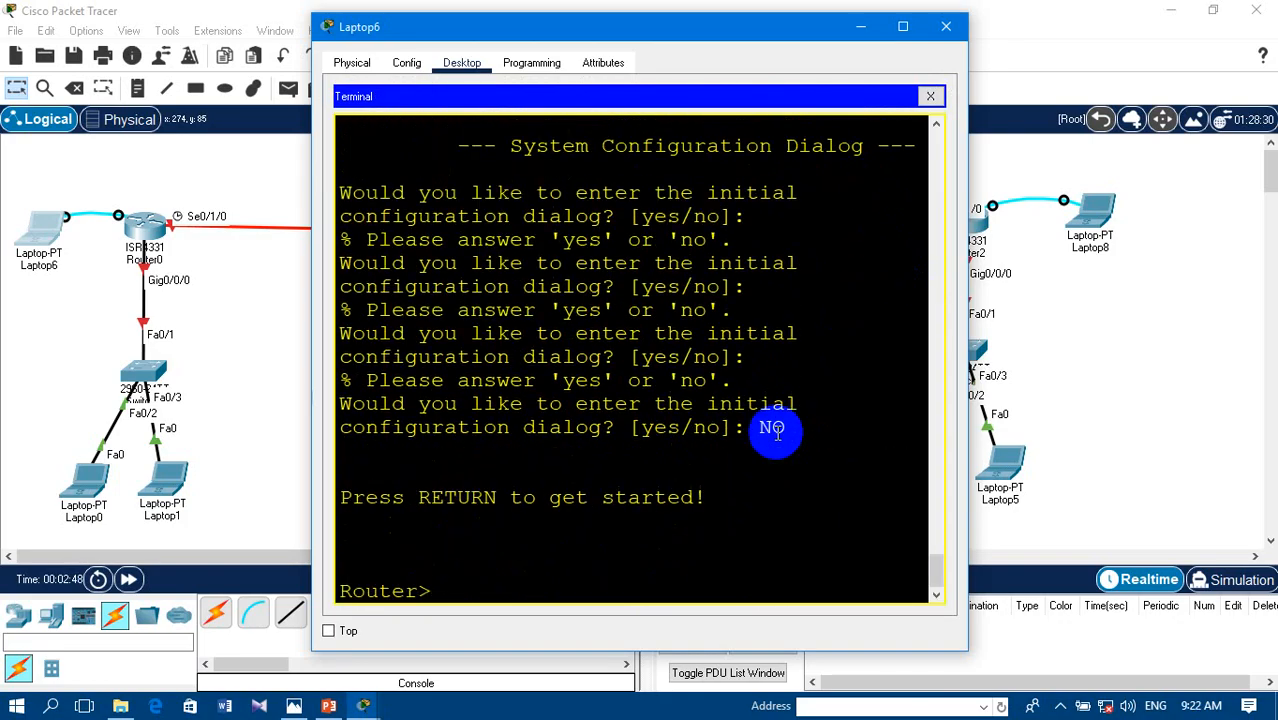
{"action": "type", "text": "en"}
{"action": "key", "text": "Tab"}
{"action": "key", "text": "Return"}
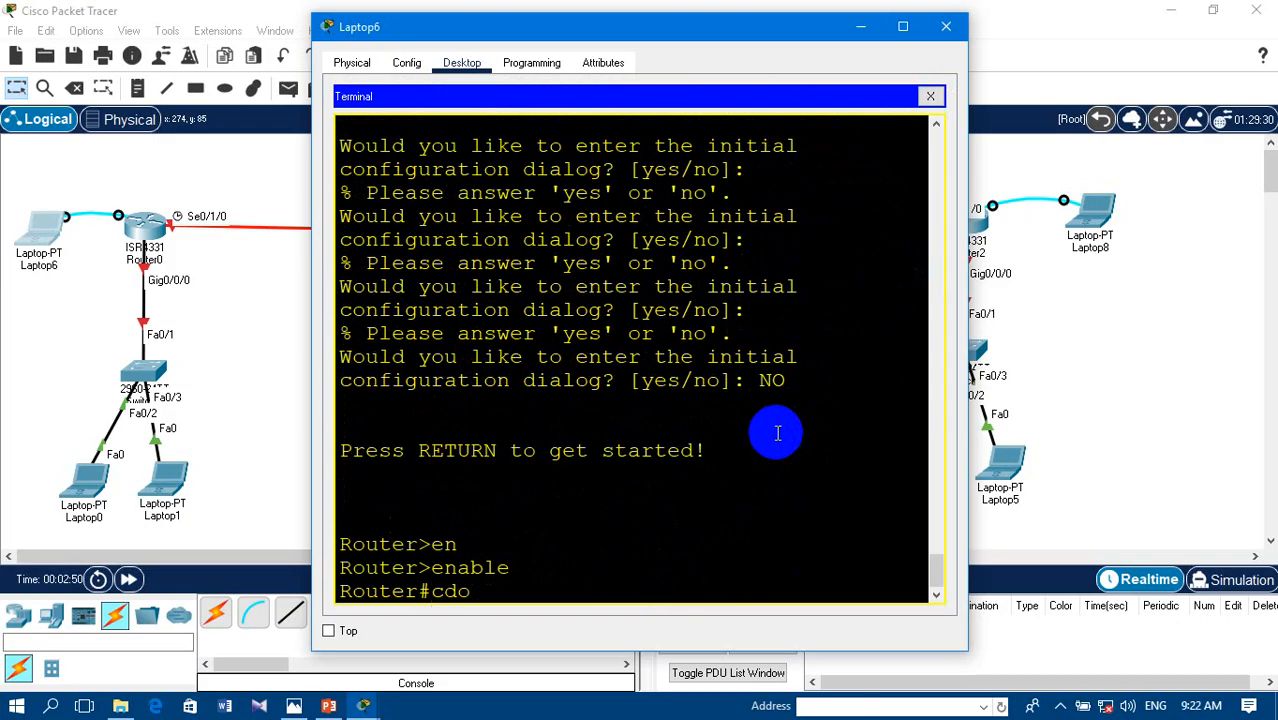
{"action": "key", "text": "BackSpace"}
{"action": "key", "text": "BackSpace"}
{"action": "key", "text": "BackSpace"}
{"action": "type", "text": "nf t"}
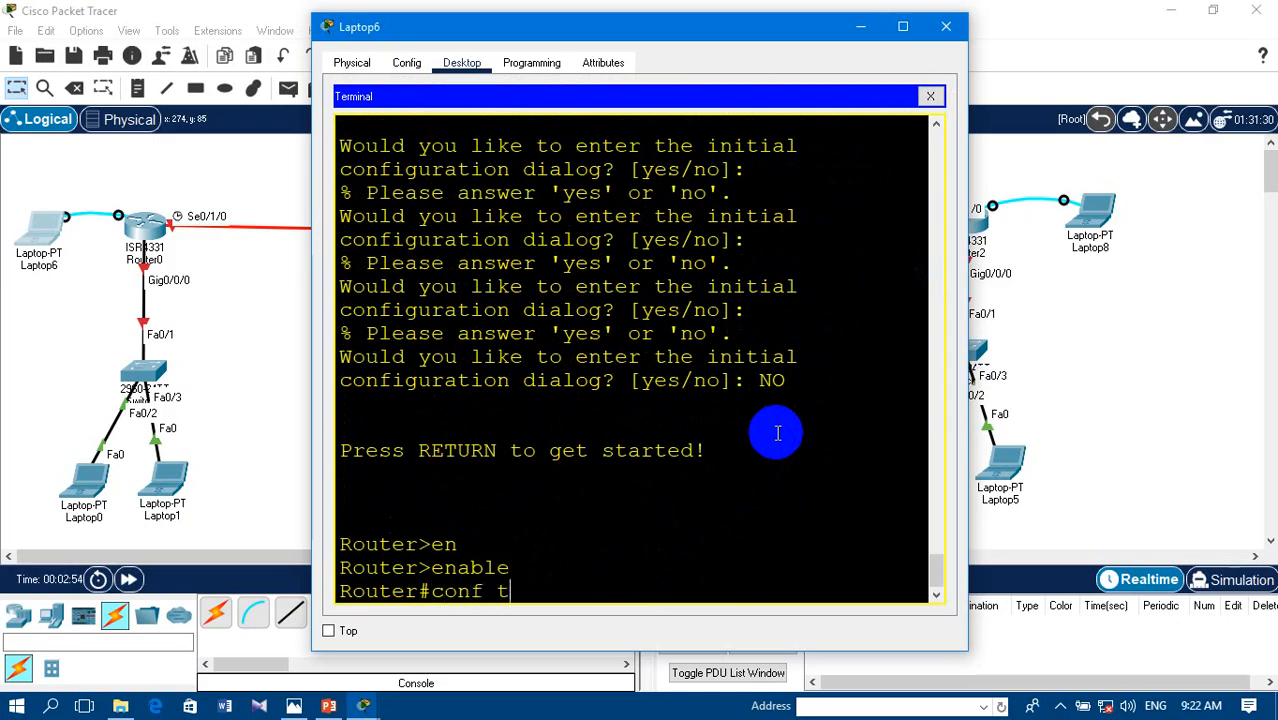
{"action": "key", "text": "Tab"}
{"action": "key", "text": "Return"}
{"action": "key", "text": "Return"}
{"action": "key", "text": "Return"}
- Set Router0's hostname to R1
{"action": "type", "text": "hos"}
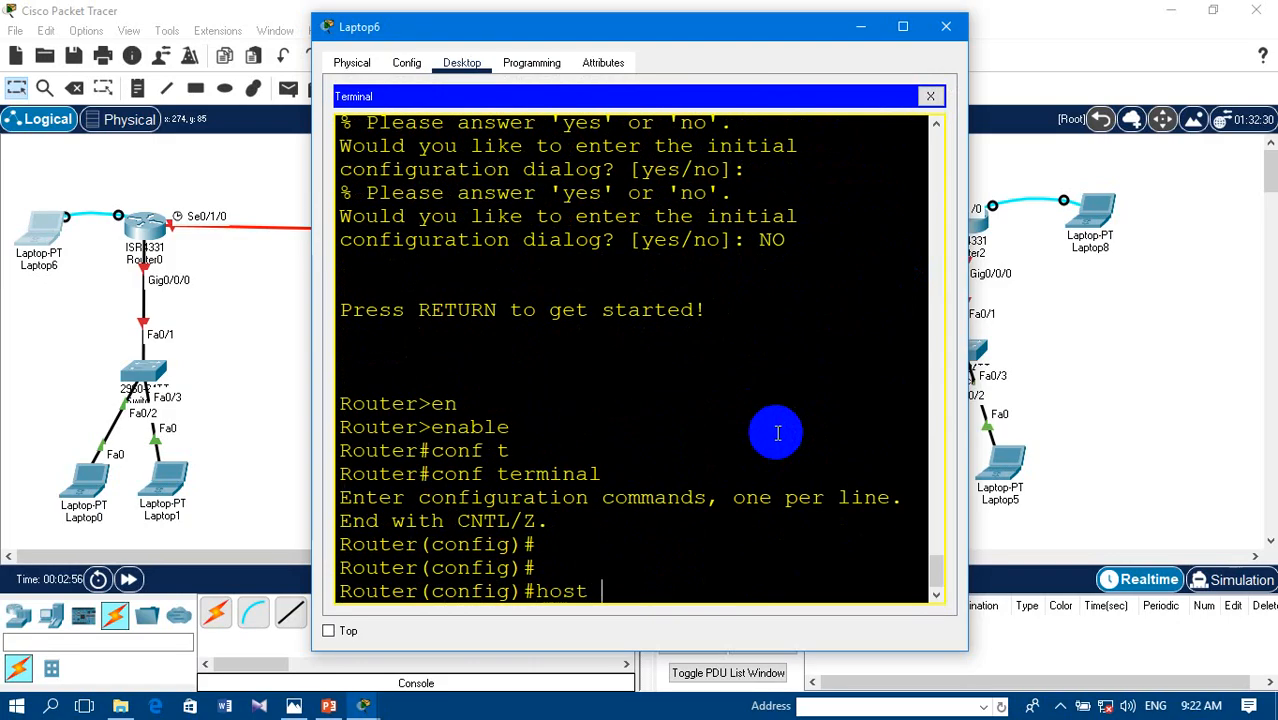
{"action": "type", "text": "t"}
{"action": "key", "text": "Tab"}
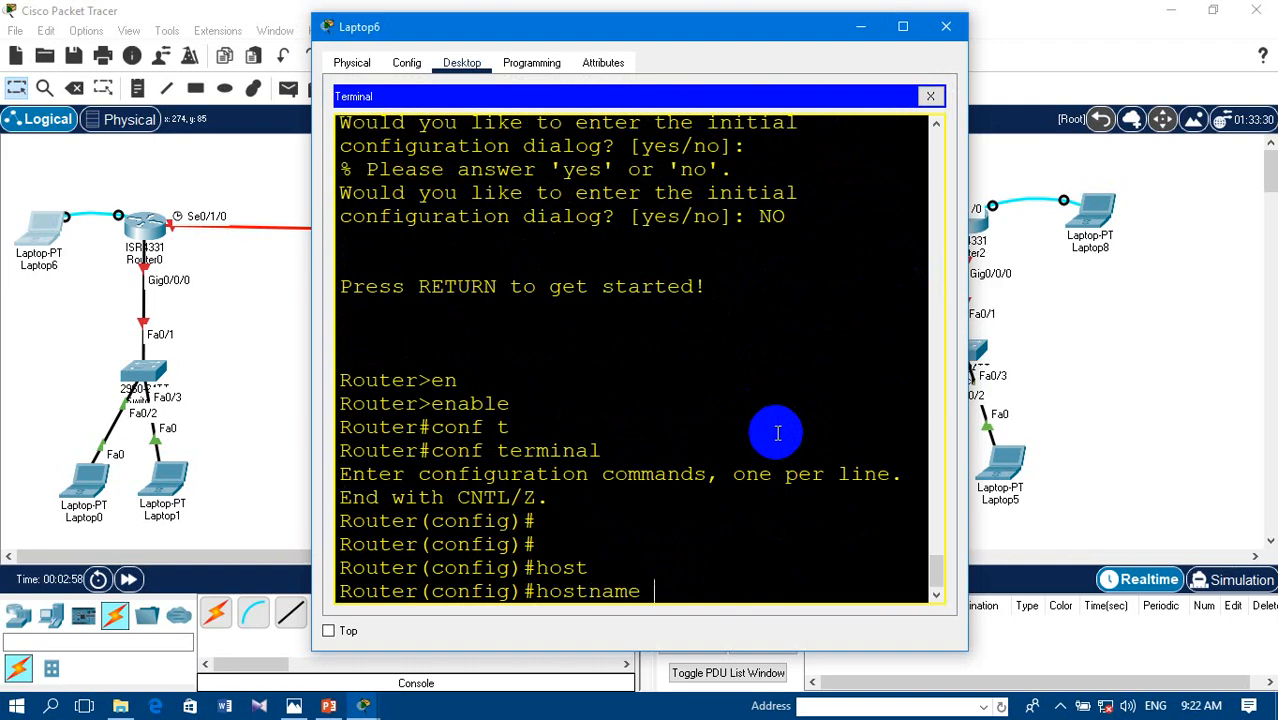
{"action": "type", "text": "R1"}
{"action": "key", "text": "Return"}
{"action": "key", "text": "Return"}
{"action": "key", "text": "Return"}
{"action": "key", "text": "Return"}
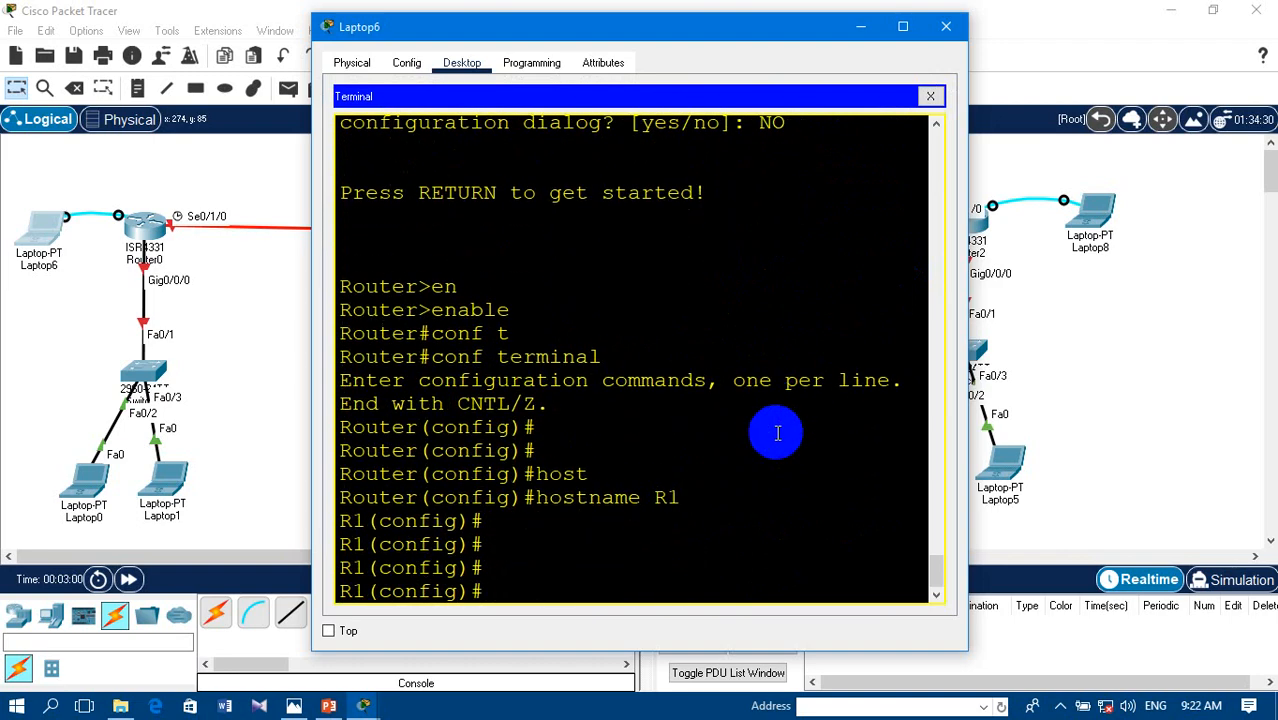
- Assign the IP address 10.0.0.1 with subnet mask 255.0.0.0 to R1's interface gig0/0/0
{"action": "type", "text": "int gig"}
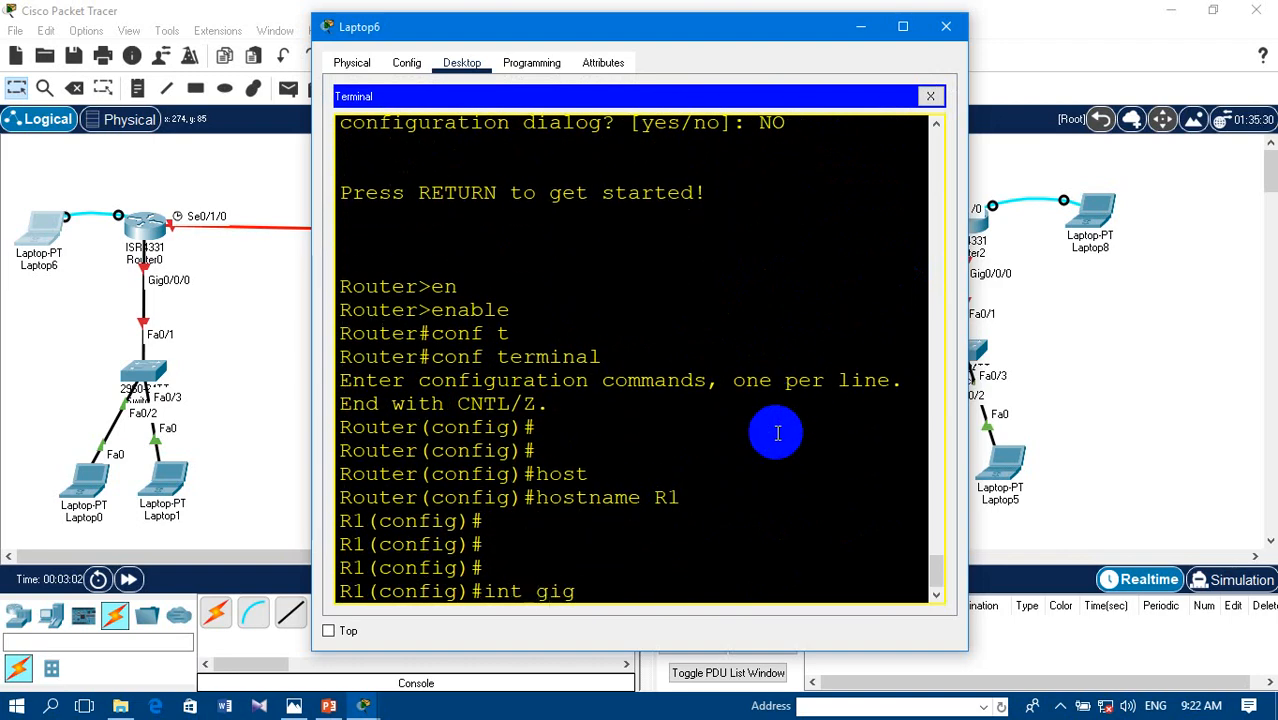
{"action": "type", "text": "0/0/0"}
{"action": "key", "text": "Return"}
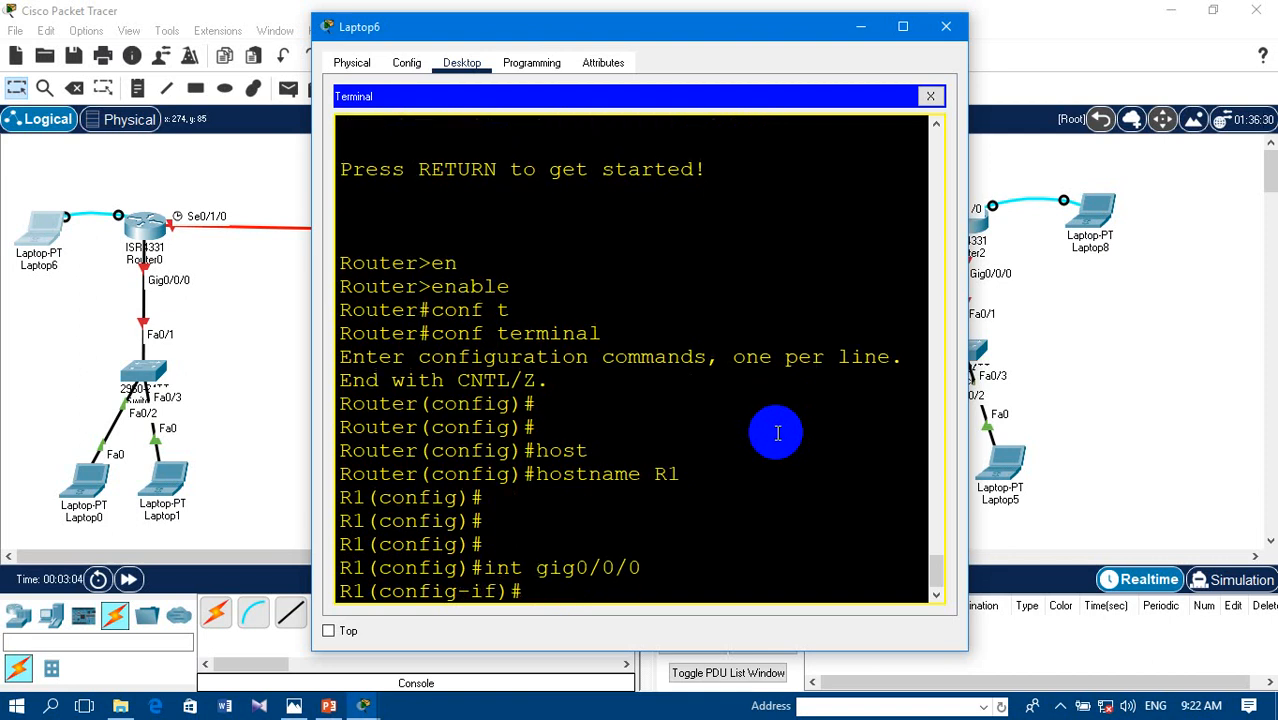
{"action": "type", "text": "ip add"}
{"action": "key", "text": "Tab"}
{"action": "type", "text": "1"}
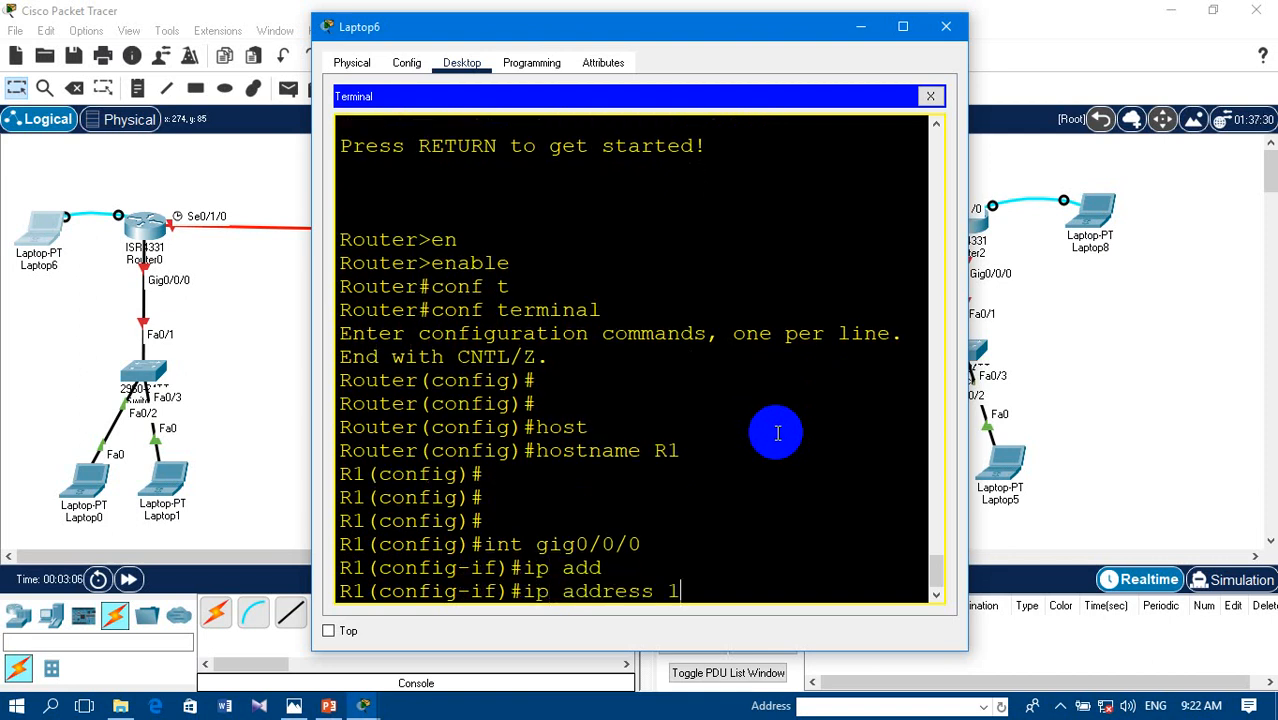
{"action": "type", "text": "0.0.0.0"}
{"action": "key", "text": "BackSpace"}
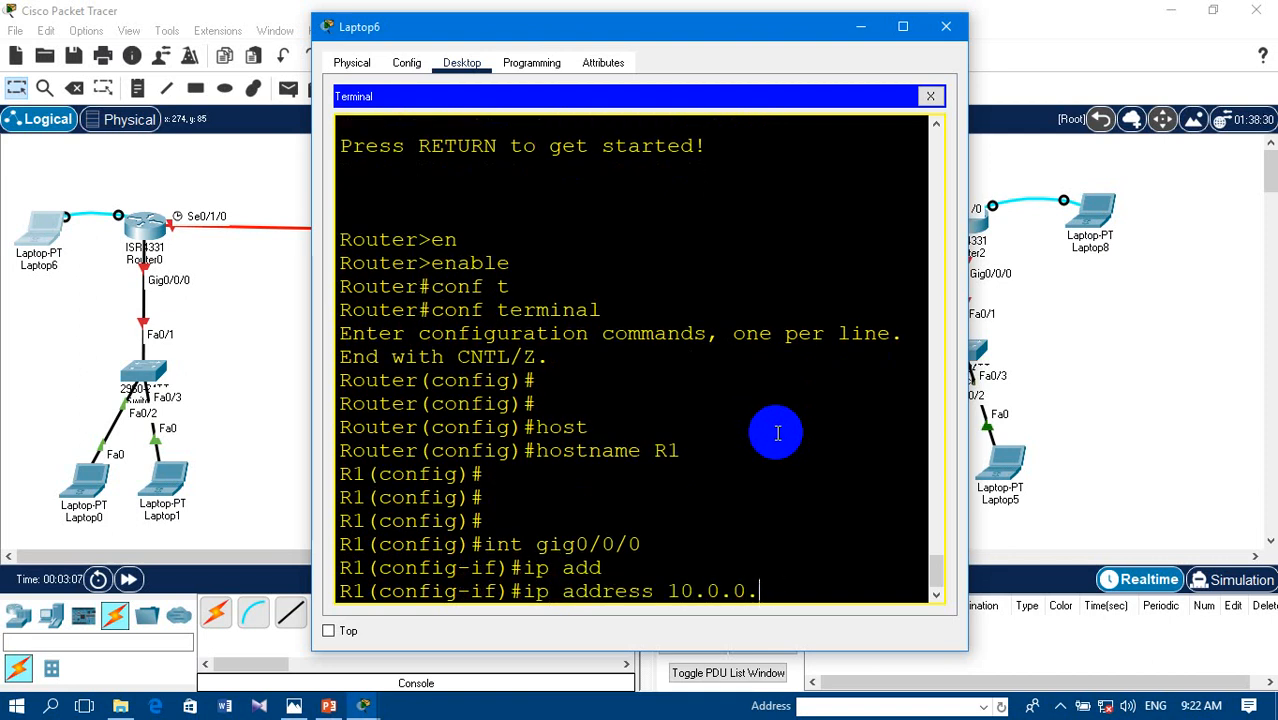
{"action": "type", "text": "1"}
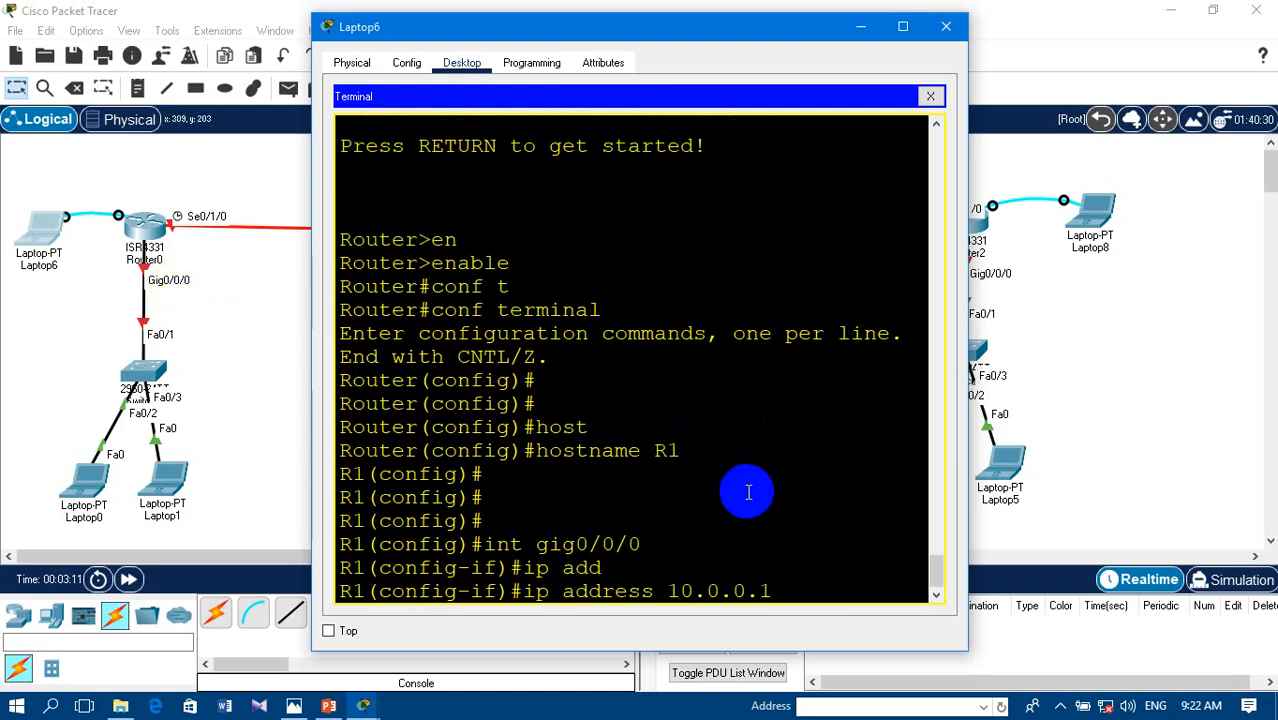
{"action": "type", "text": " 255.0.0.0"}
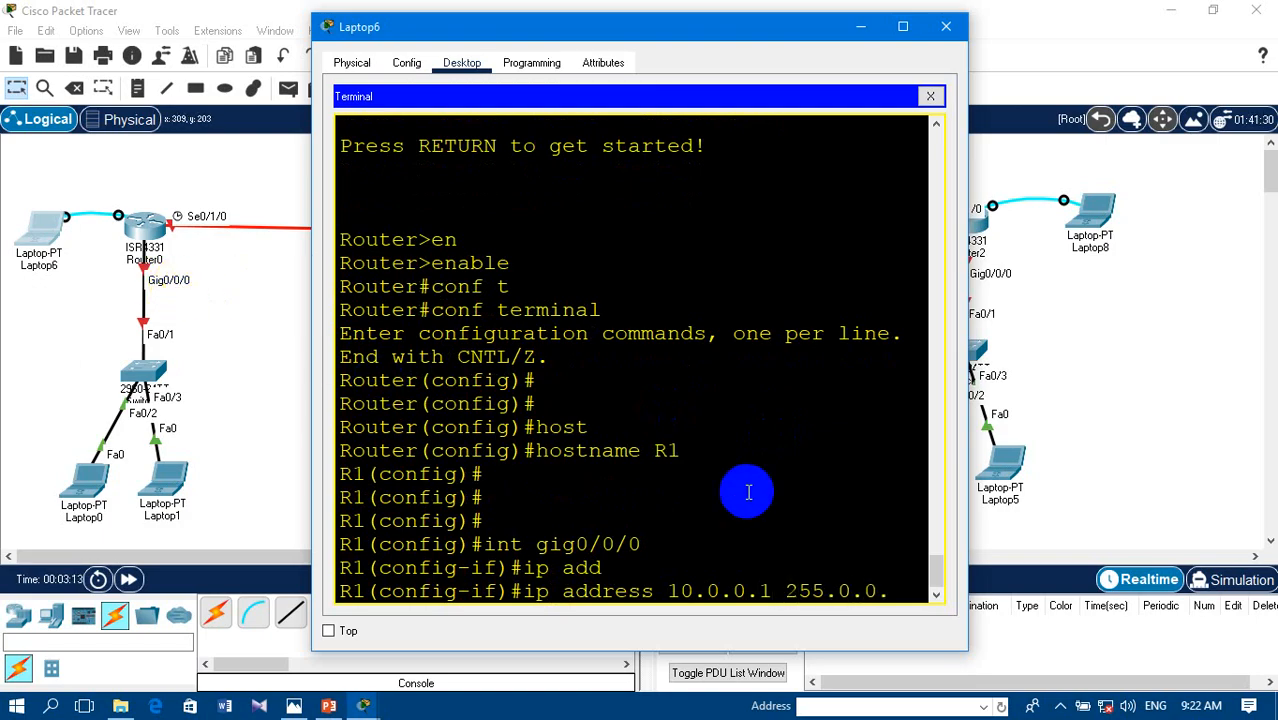
{"action": "key", "text": "Return"}
- Enable interface gig0/0/0 with no shutdown and exit to R1's global configuration mode
{"action": "type", "text": "no sh"}
{"action": "key", "text": "Tab"}
{"action": "key", "text": "Return"}
{"action": "key", "text": "Return"}
{"action": "key", "text": "Return"}
{"action": "key", "text": "Return"}
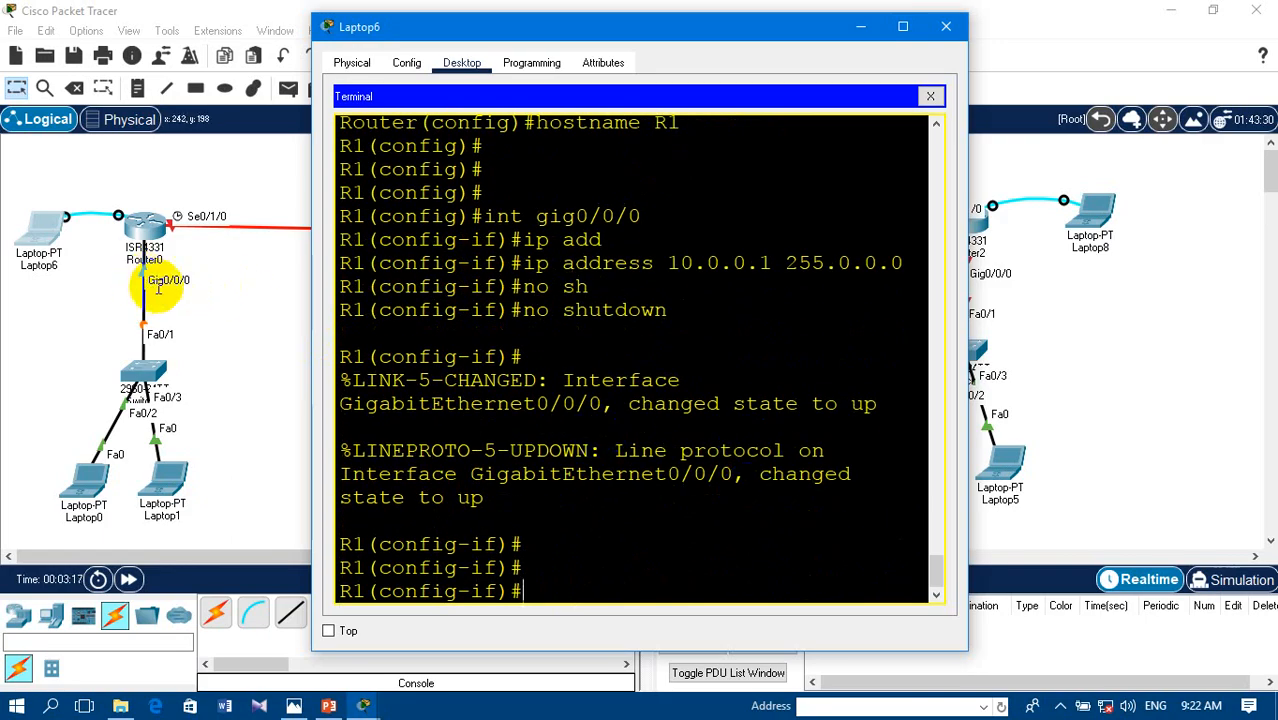
{"action": "left_click", "coordinate": [642, 572]}
{"action": "type", "text": "e"}
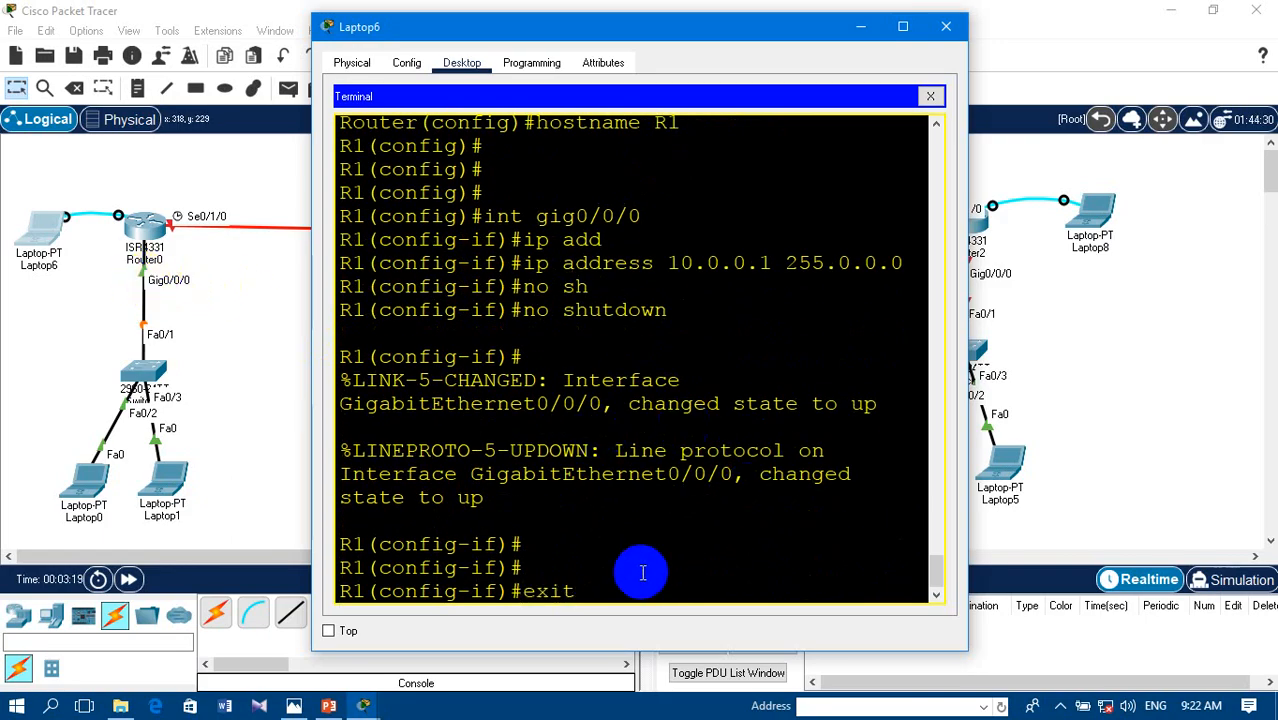
{"action": "type", "text": "xit"}
{"action": "key", "text": "Return"}
{"action": "key", "text": "Return"}
{"action": "key", "text": "Return"}
{"action": "key", "text": "Return"}
- Enter interface configuration mode for R1's serial 0/1/0
{"action": "type", "text": "int "}
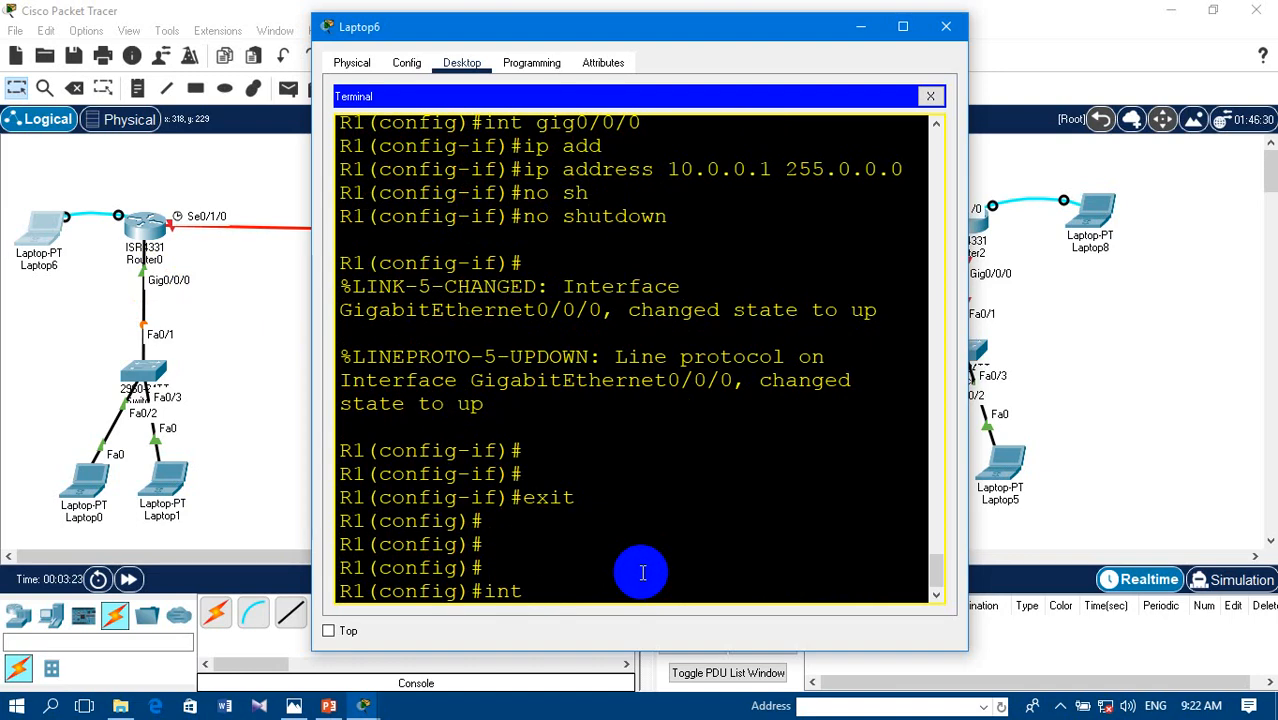
{"action": "type", "text": "gig0/"}
{"action": "key", "text": "BackSpace"}
{"action": "key", "text": "BackSpace"}
{"action": "key", "text": "BackSpace"}
{"action": "key", "text": "BackSpace"}
{"action": "key", "text": "BackSpace"}
{"action": "type", "text": "se"}
{"action": "key", "text": "Tab"}
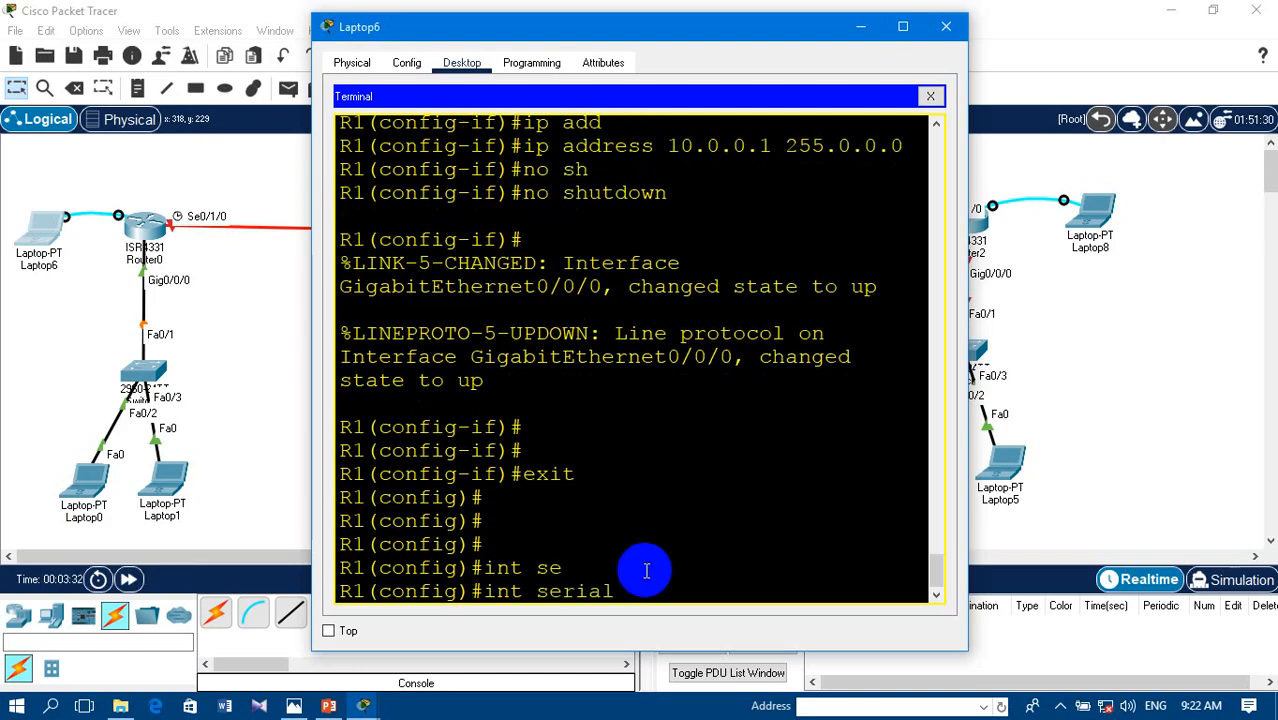
{"action": "type", "text": "0/1/0"}
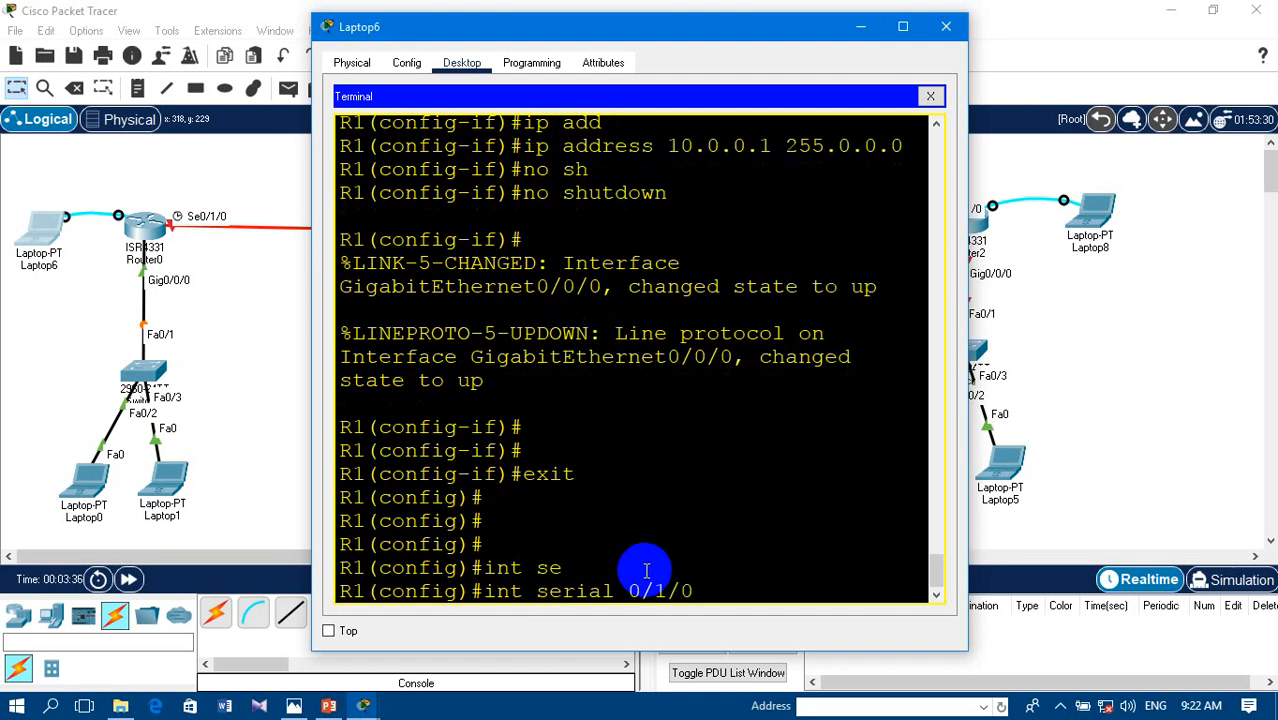
{"action": "key", "text": "Return"}
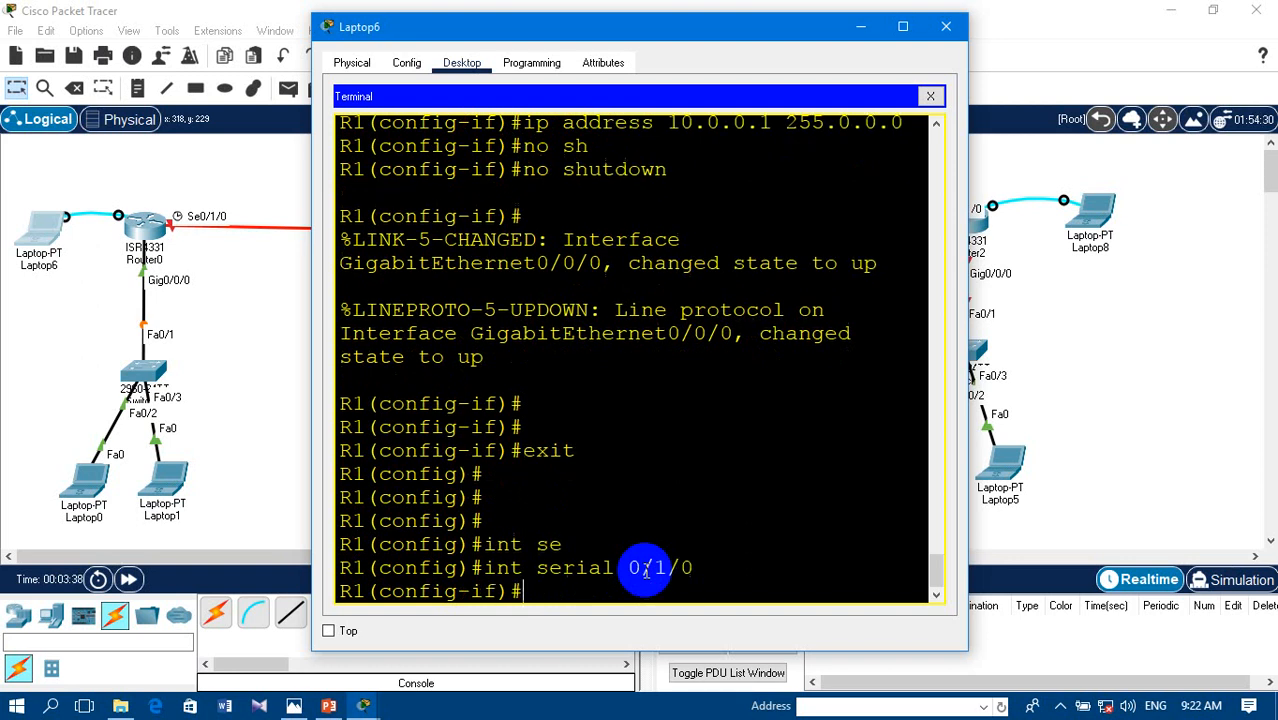
- Assign the IP address 1.1.1.1 with subnet mask 255.0.0.0 to R1's serial 0/1/0 interface
{"action": "type", "text": "ip add"}
{"action": "key", "text": "Tab"}
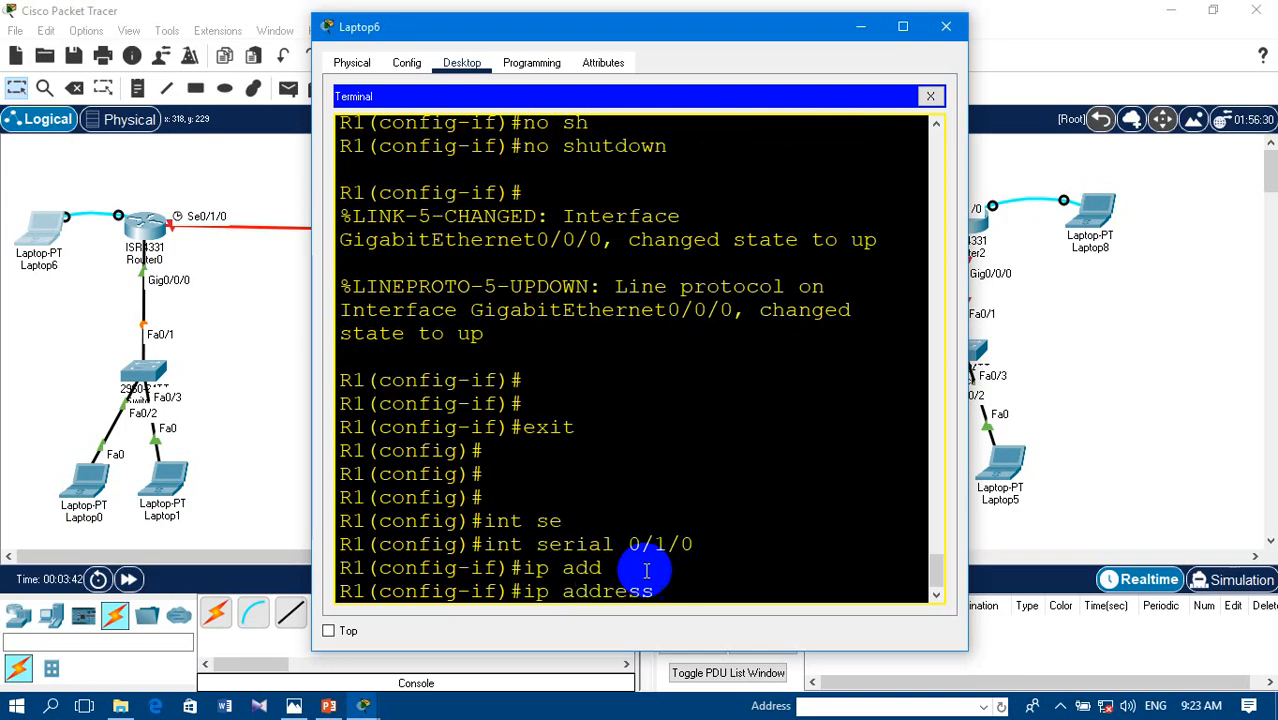
{"action": "type", "text": "1.1.1."}
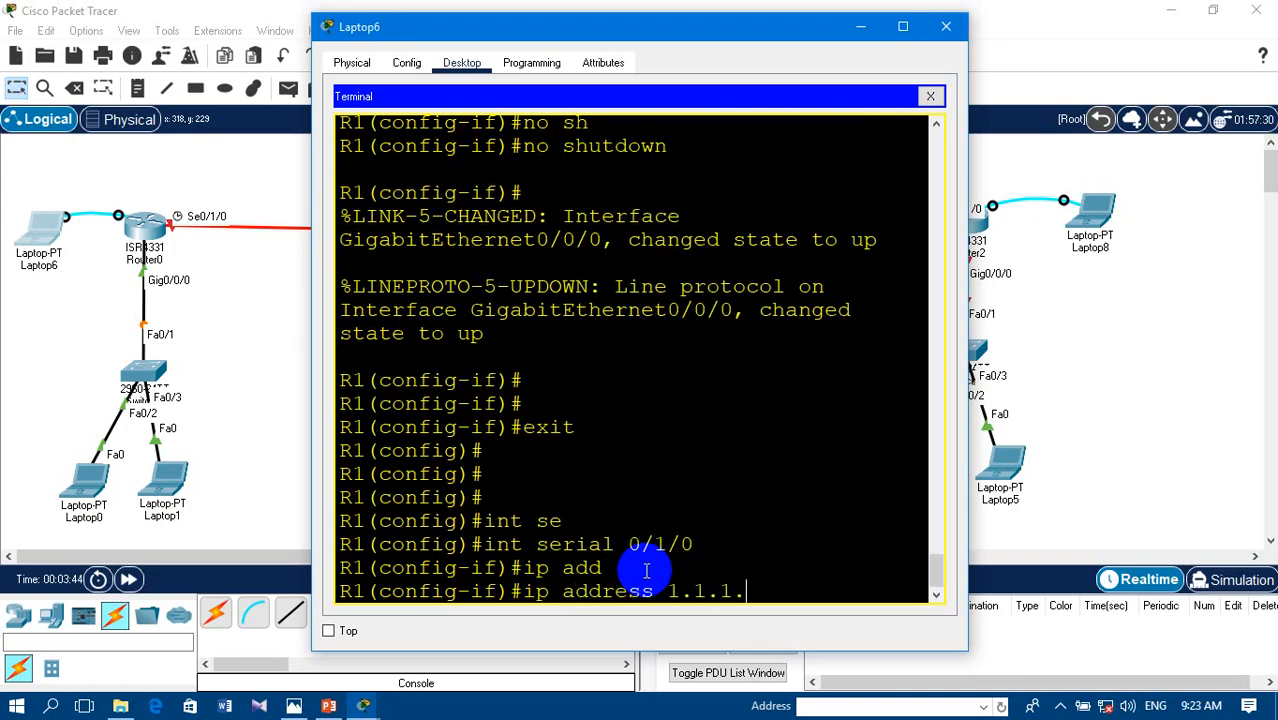
{"action": "type", "text": "1"}
{"action": "type", "text": " 25"}
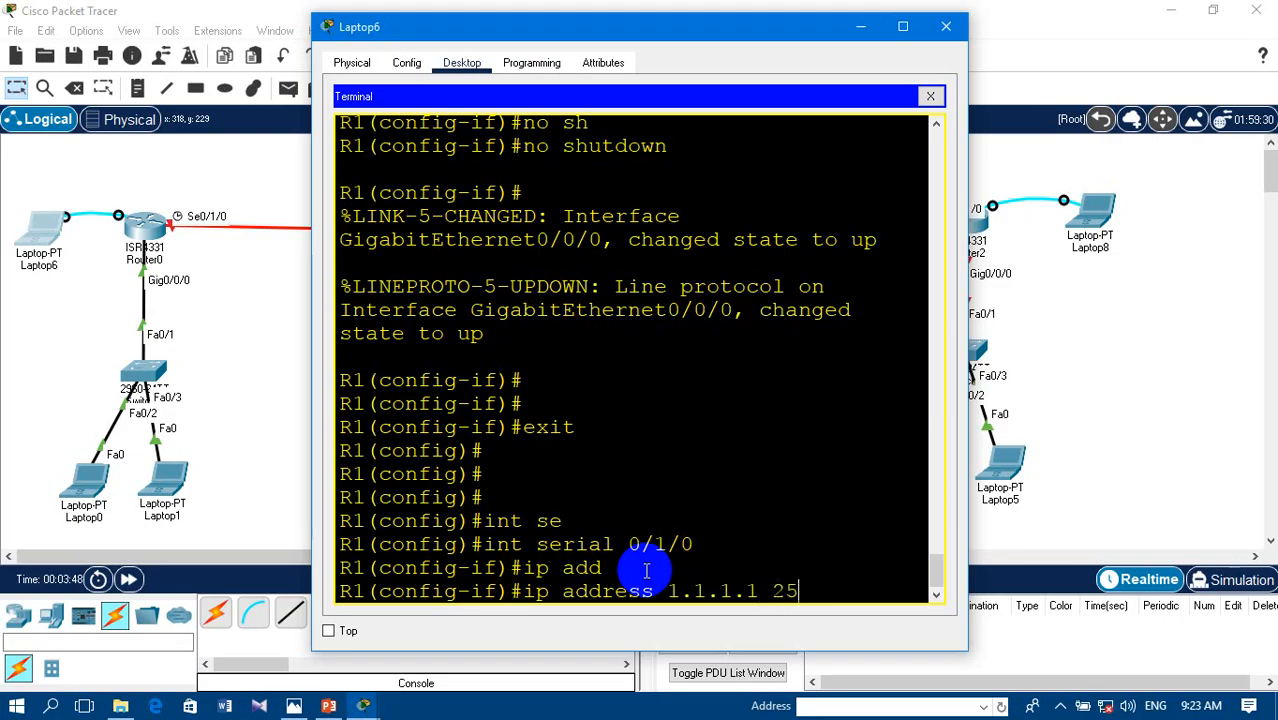
{"action": "type", "text": "5.0.0.0"}
{"action": "key", "text": "Return"}
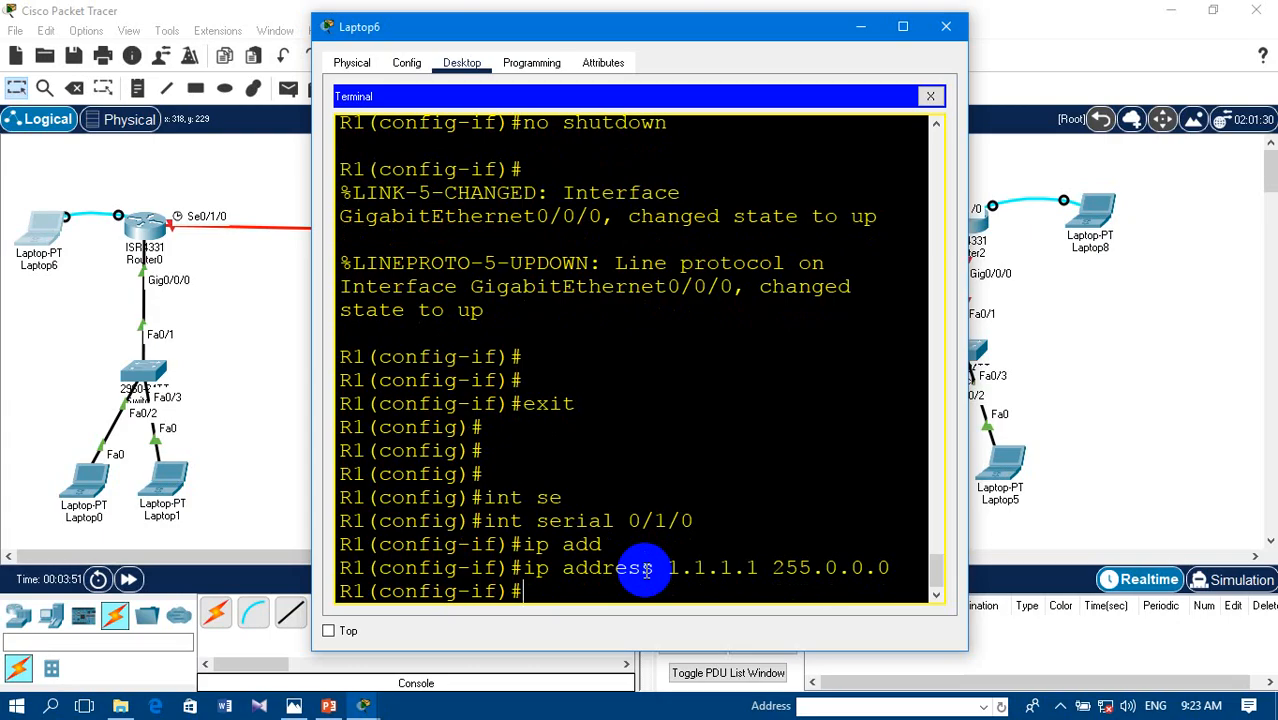
- Enable R1's serial 0/1/0 interface with no shutdown
{"action": "type", "text": "no sh"}
{"action": "key", "text": "Tab"}
{"action": "key", "text": "Return"}
{"action": "key", "text": "Return"}
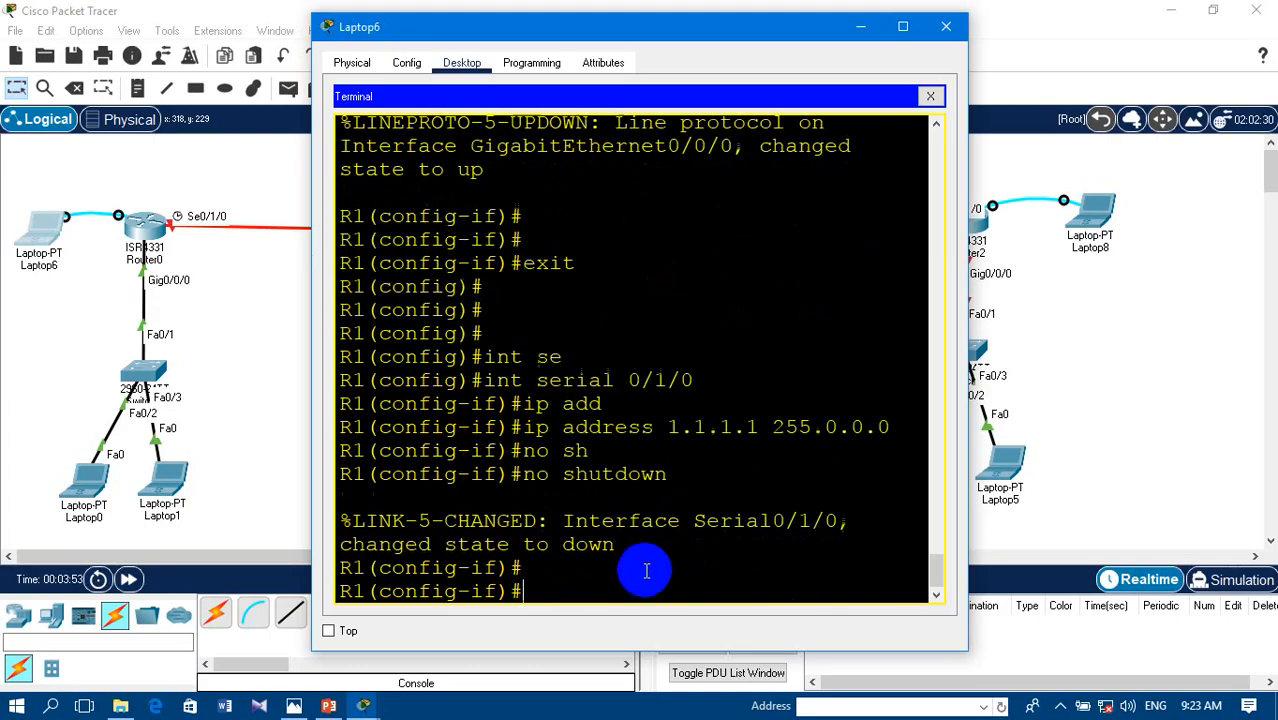
{"action": "key", "text": "Return"}
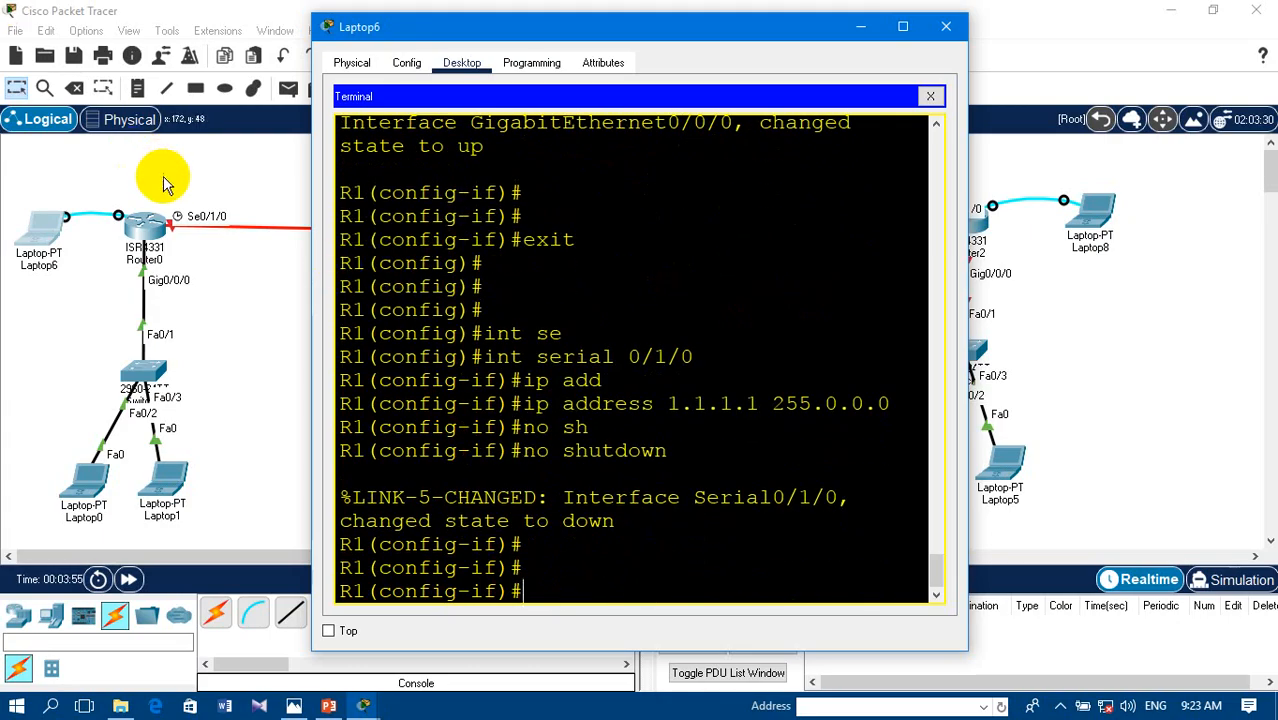
- List the available clock rates and set the clock rate of R1's serial 0/1/0 interface to 64000
{"action": "left_click", "coordinate": [522, 565]}
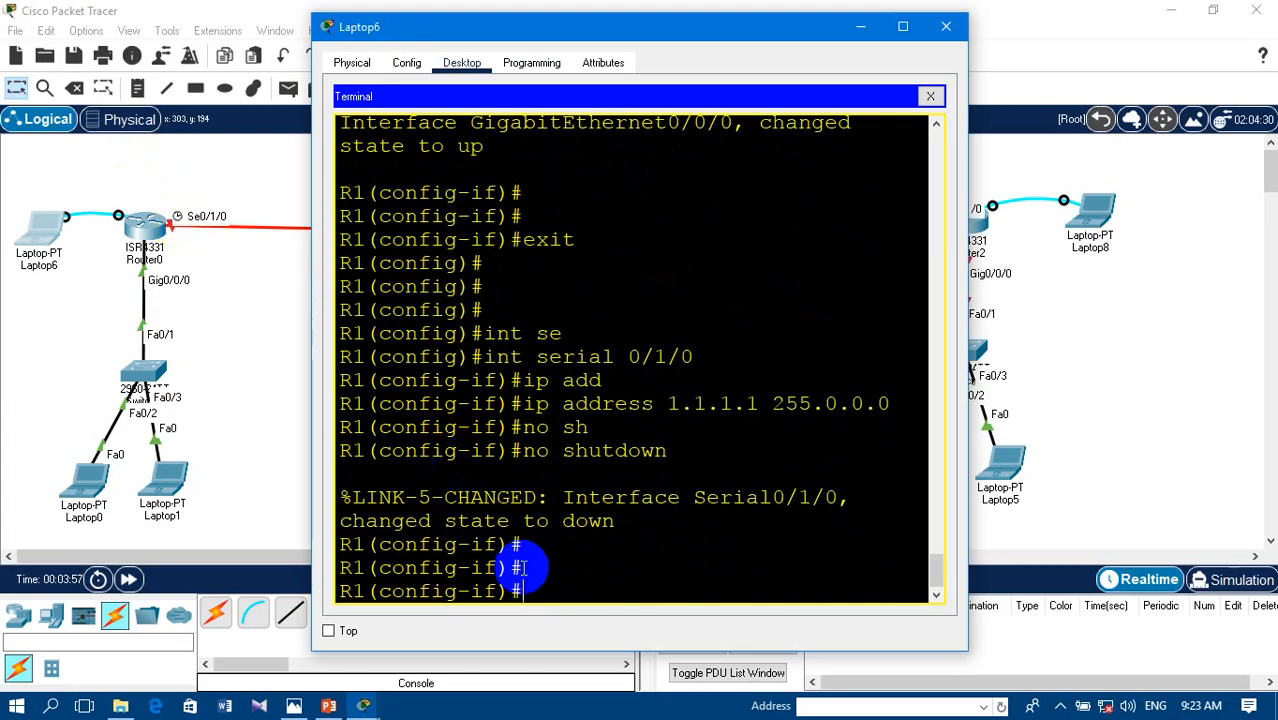
{"action": "type", "text": "clo"}
{"action": "key", "text": "Tab"}
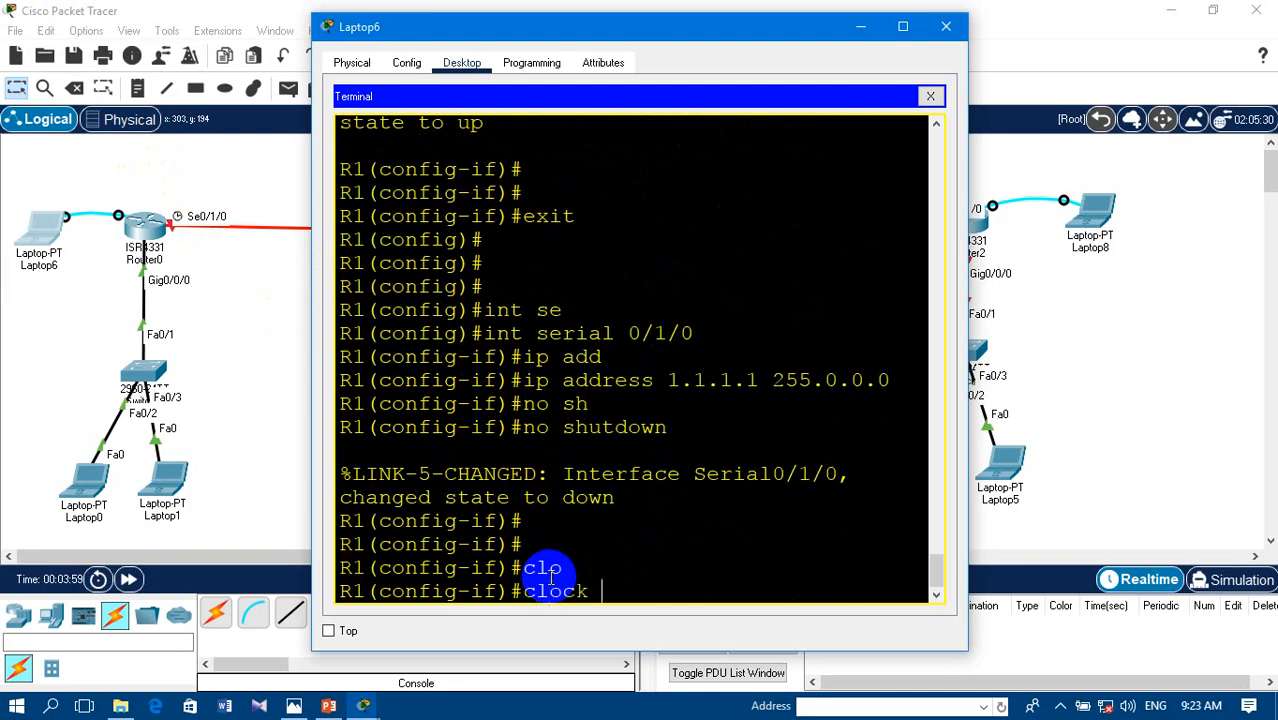
{"action": "type", "text": "r"}
{"action": "key", "text": "Tab"}
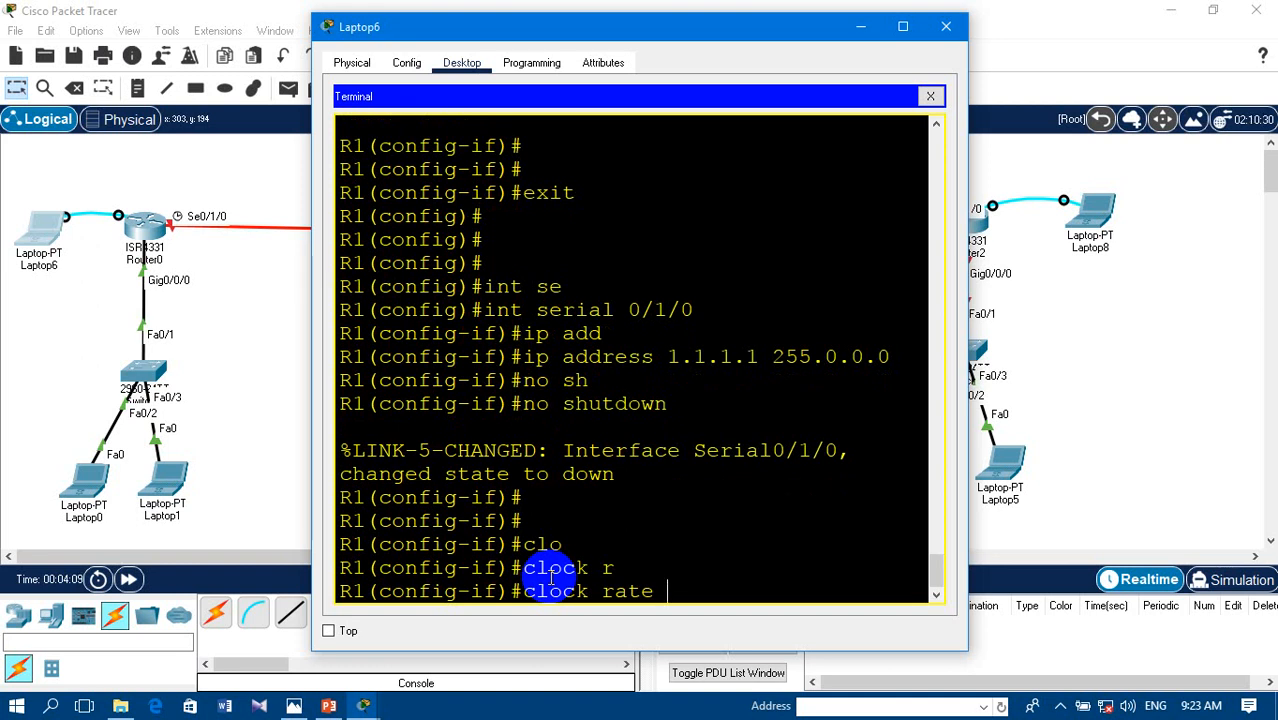
{"action": "type", "text": "?"}
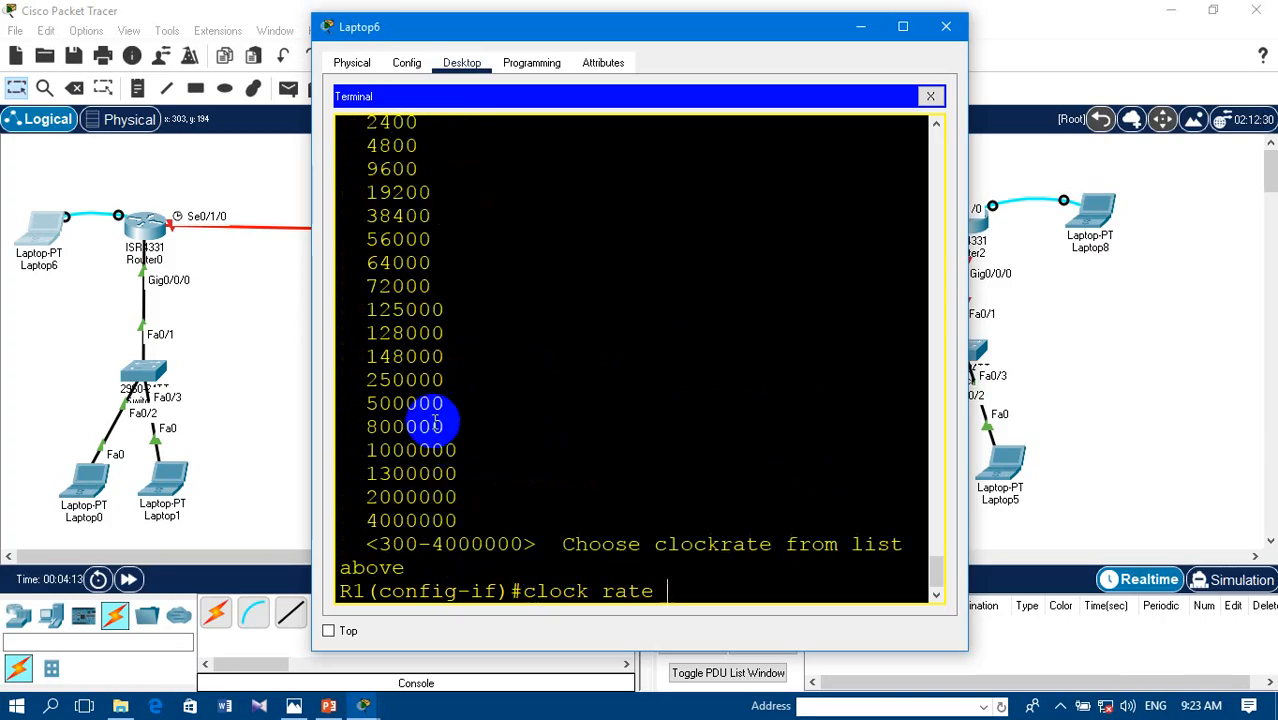
{"action": "left_click_drag", "start_coordinate": [425, 262], "coordinate": [338, 266]}
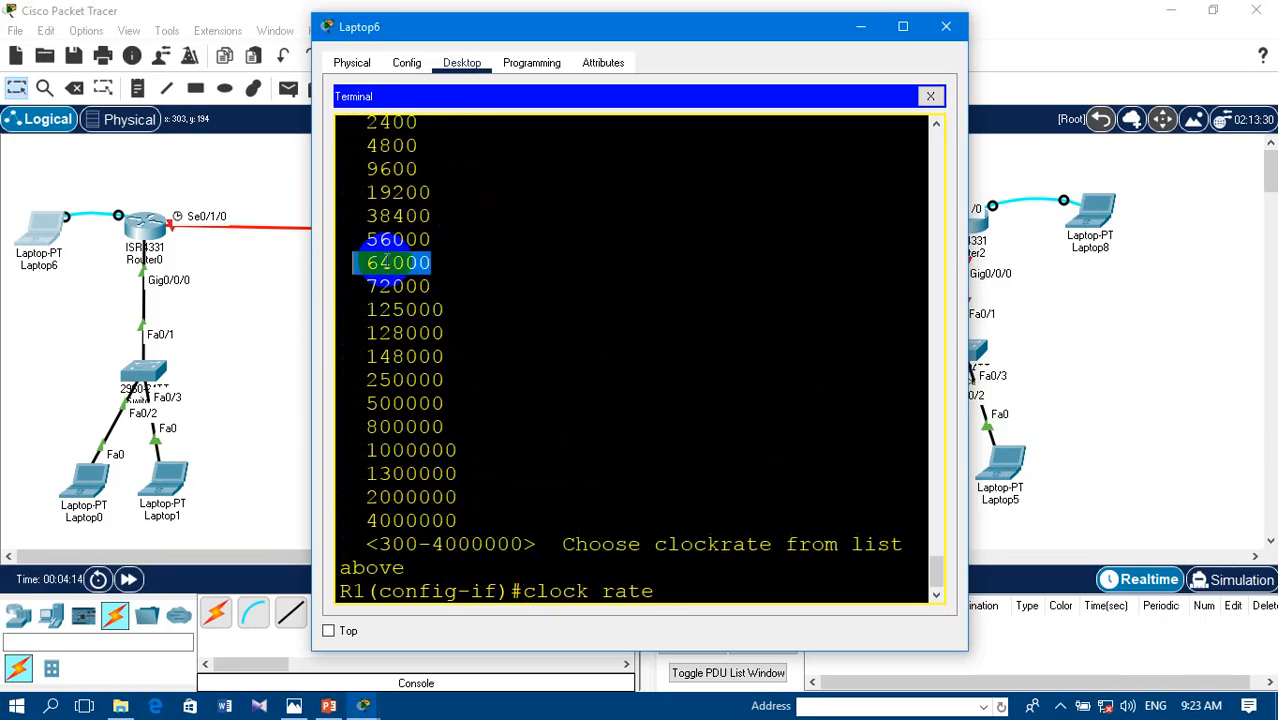
{"action": "right_click", "coordinate": [362, 260]}
{"action": "left_click", "coordinate": [432, 277]}
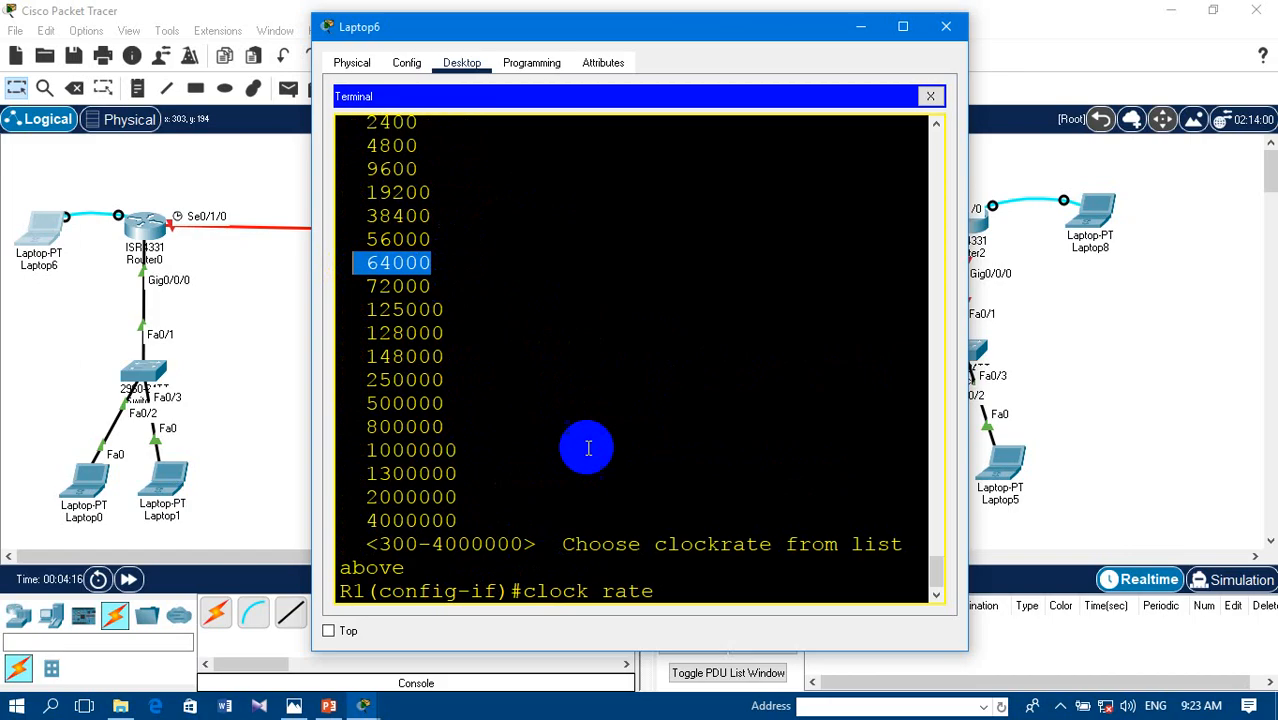
{"action": "left_click", "coordinate": [668, 592]}
{"action": "right_click", "coordinate": [671, 595]}
{"action": "left_click", "coordinate": [712, 621]}
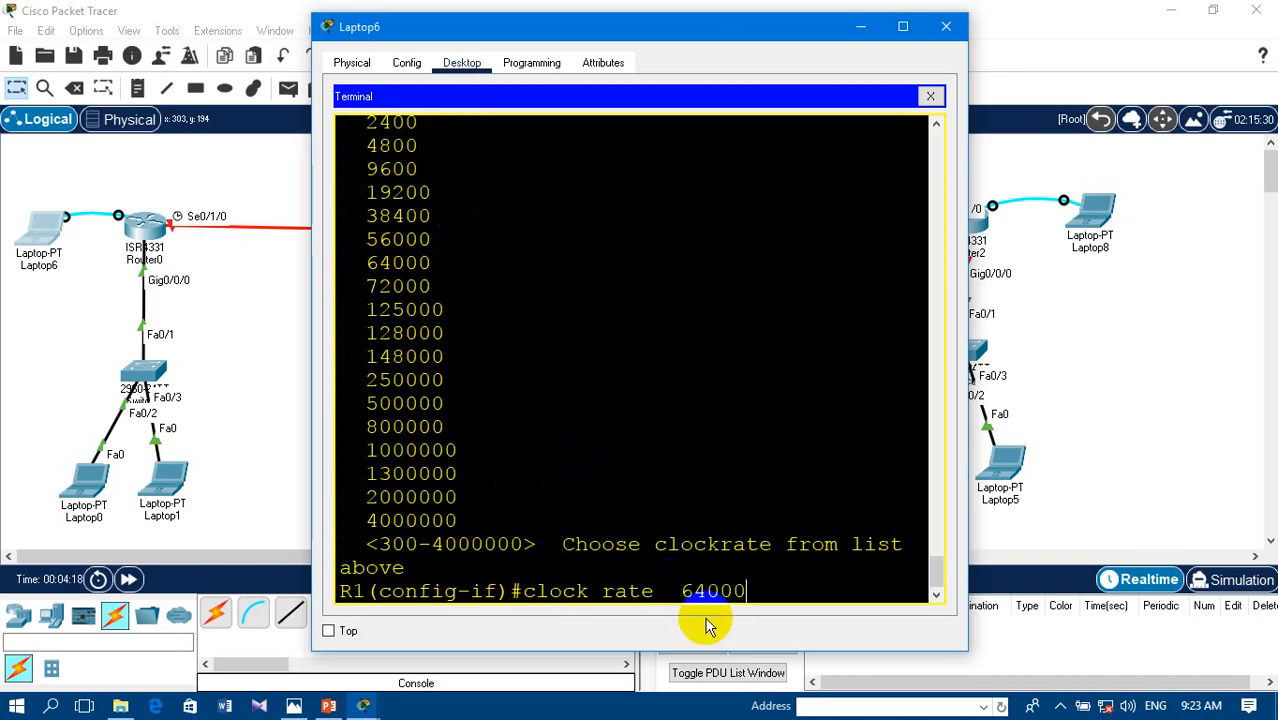
{"action": "key", "text": "Return"}
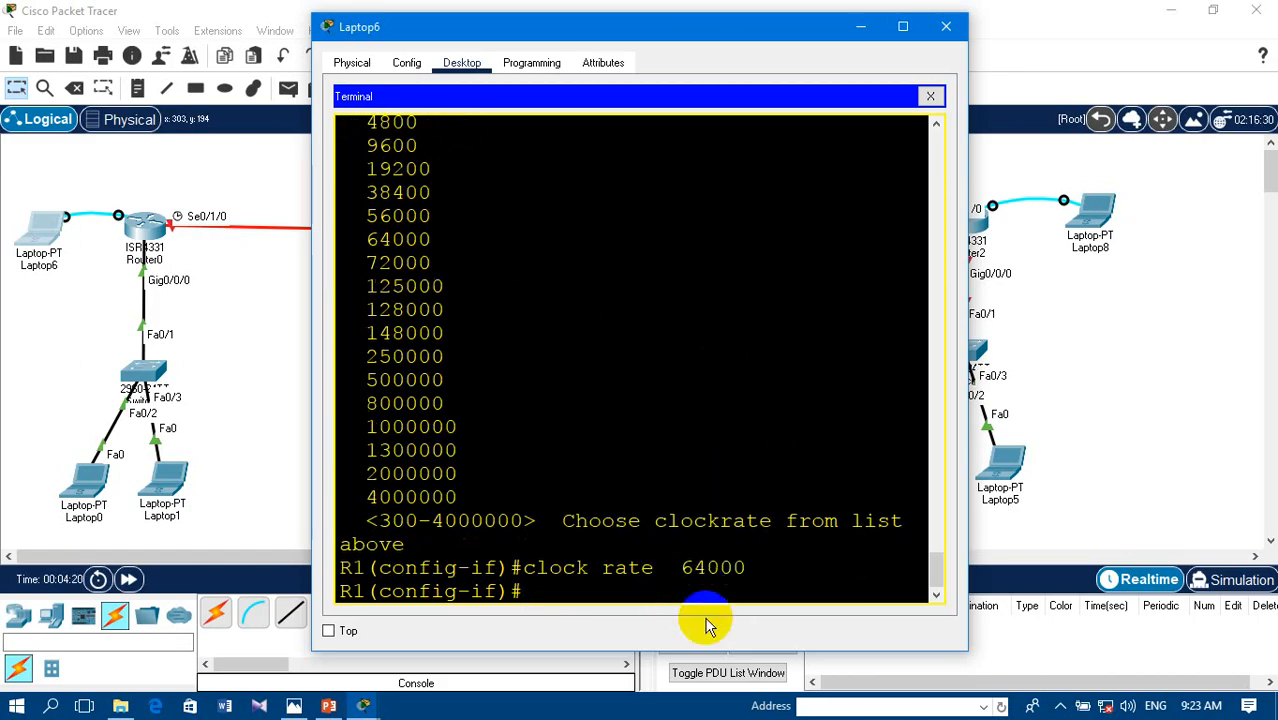
- Issue no shutdown again on R1's serial 0/1/0 interface after setting the clock rate
{"action": "type", "text": "no sh"}
{"action": "key", "text": "Tab"}
{"action": "key", "text": "Return"}
{"action": "key", "text": "Return"}
- Exit serial interface configuration to R1's global configuration mode and close the Laptop6 window
{"action": "type", "text": "e"}
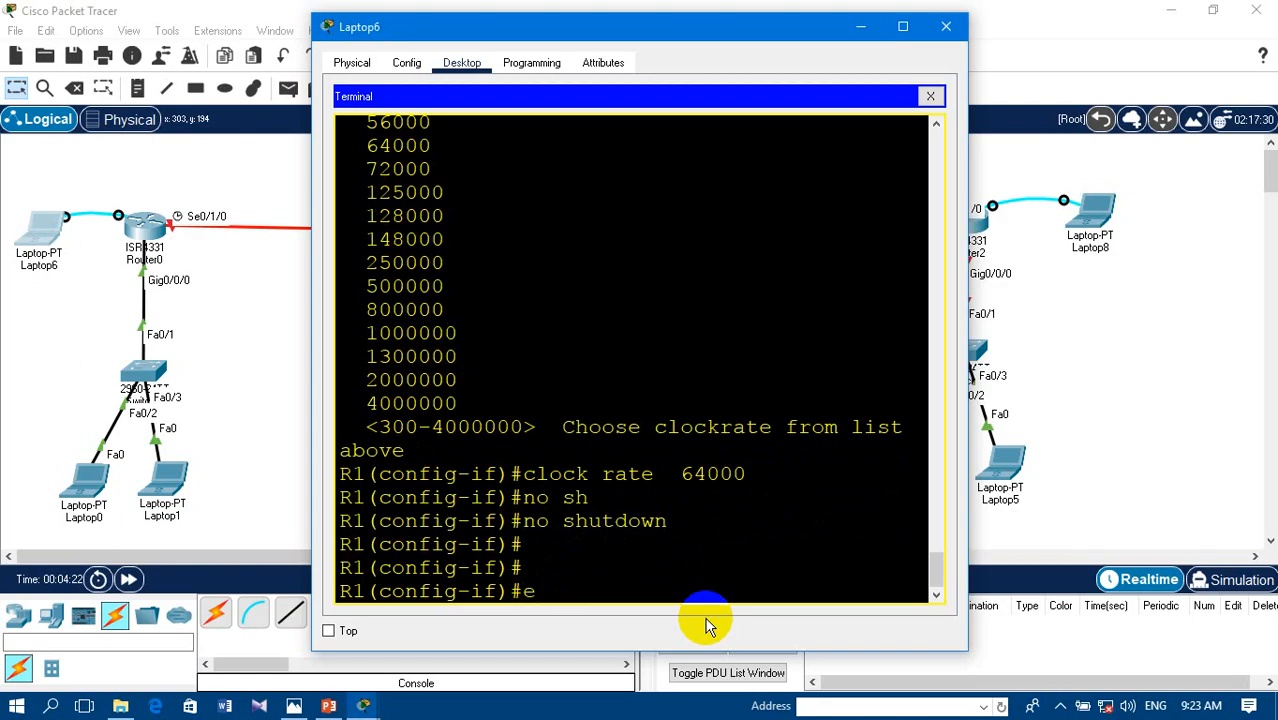
{"action": "type", "text": "xiui"}
{"action": "key", "text": "BackSpace"}
{"action": "type", "text": "t"}
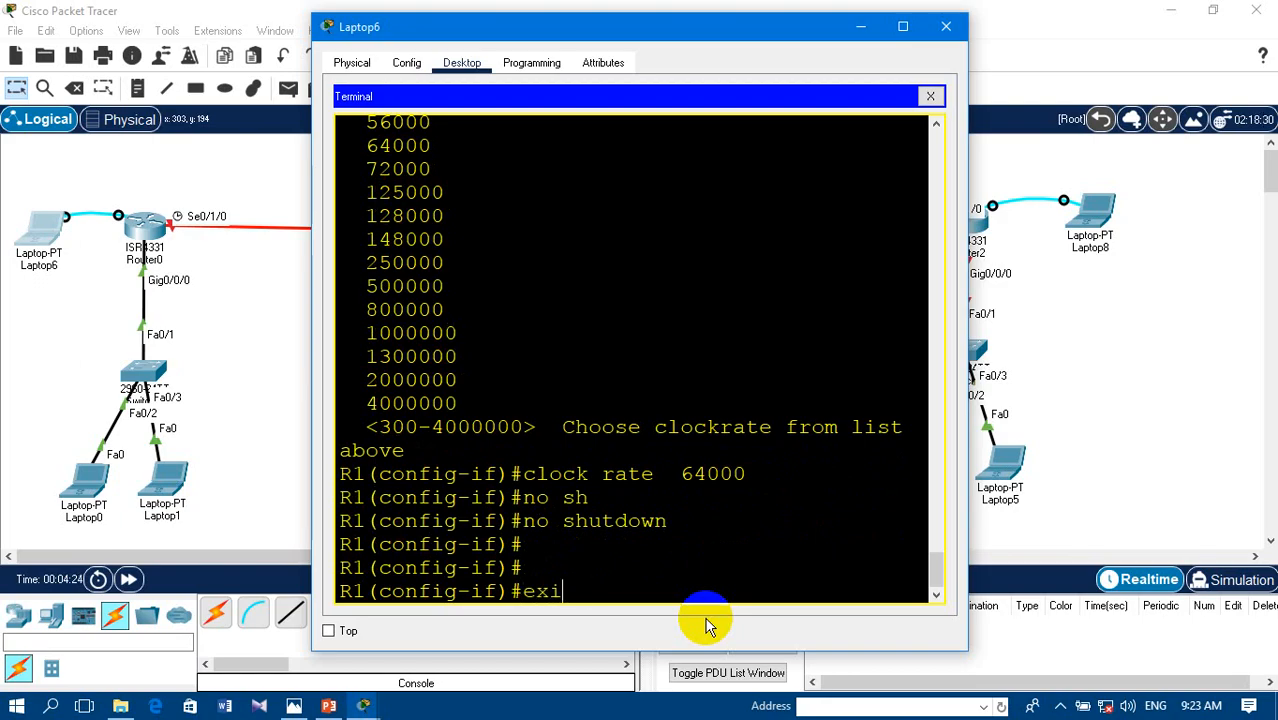
{"action": "key", "text": "Return"}
{"action": "key", "text": "Return"}
{"action": "key", "text": "Return"}
{"action": "key", "text": "Return"}
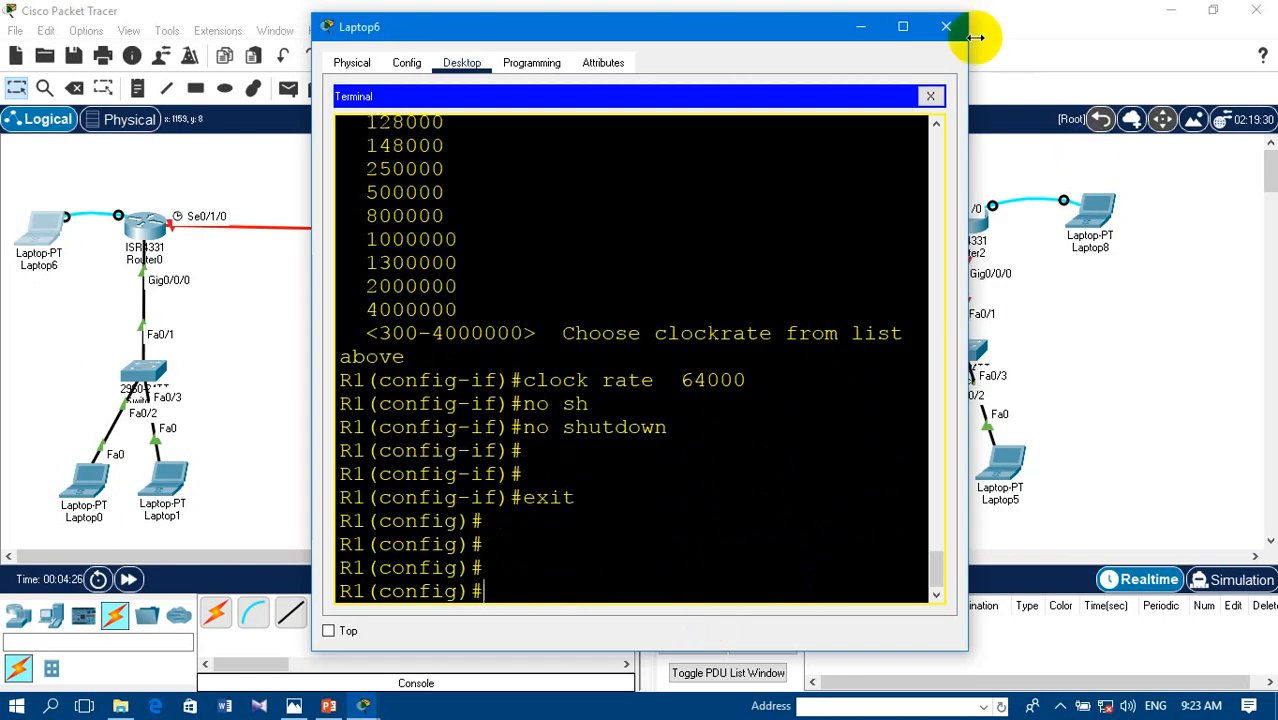
{"action": "left_click", "coordinate": [946, 26]}
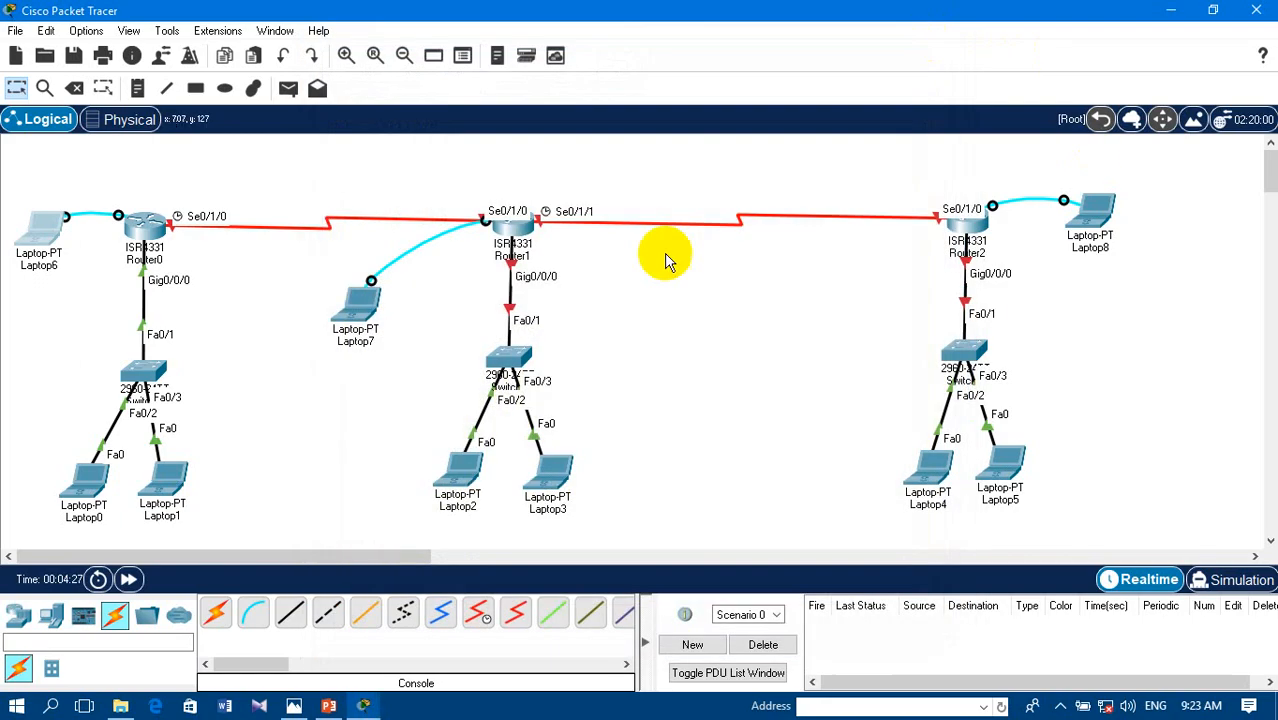
- Try to reach Router1's console through Laptop7's terminal at 9600 bits per second, and close the Laptop7 window
{"action": "left_click", "coordinate": [352, 318]}
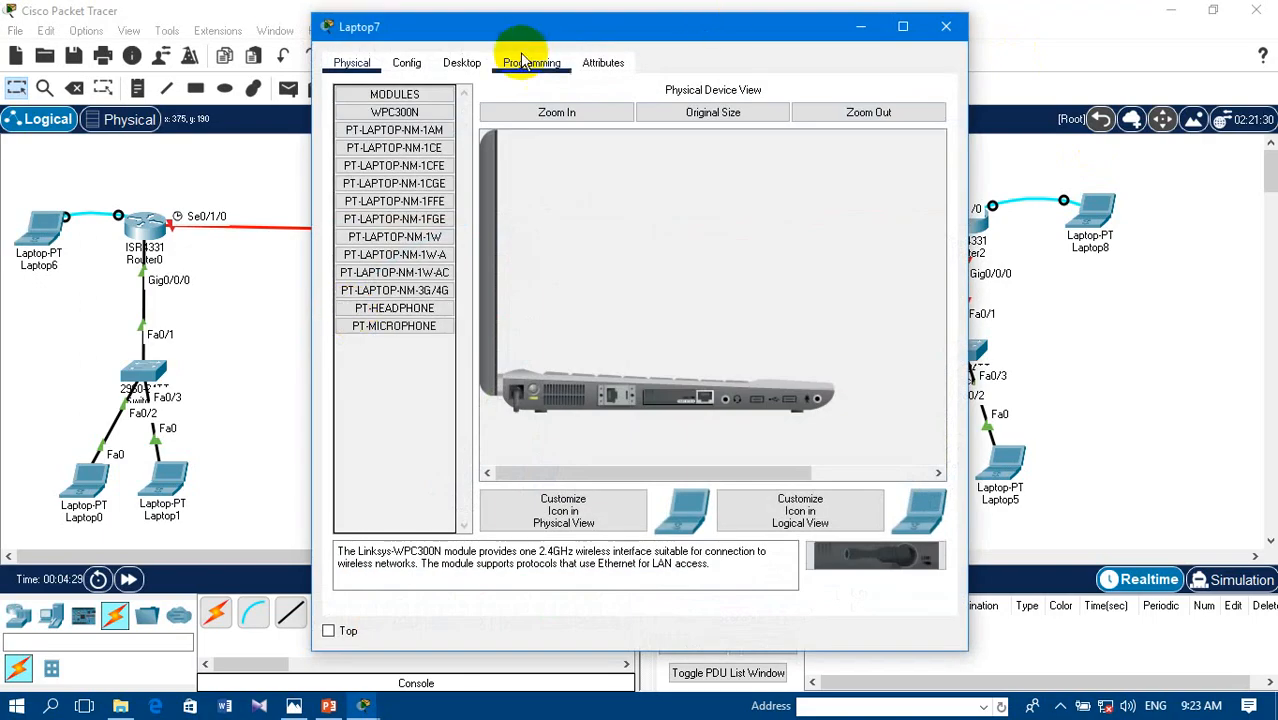
{"action": "left_click", "coordinate": [464, 66]}
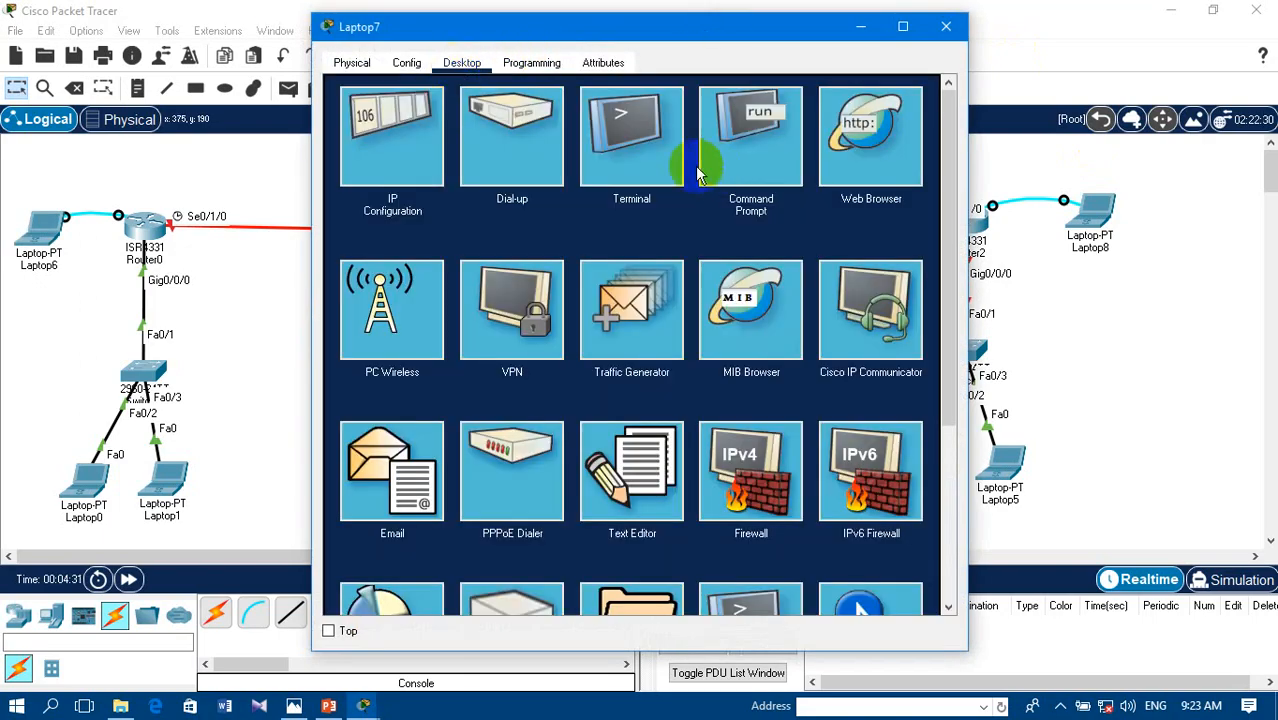
{"action": "left_click", "coordinate": [635, 140]}
{"action": "left_click", "coordinate": [899, 270]}
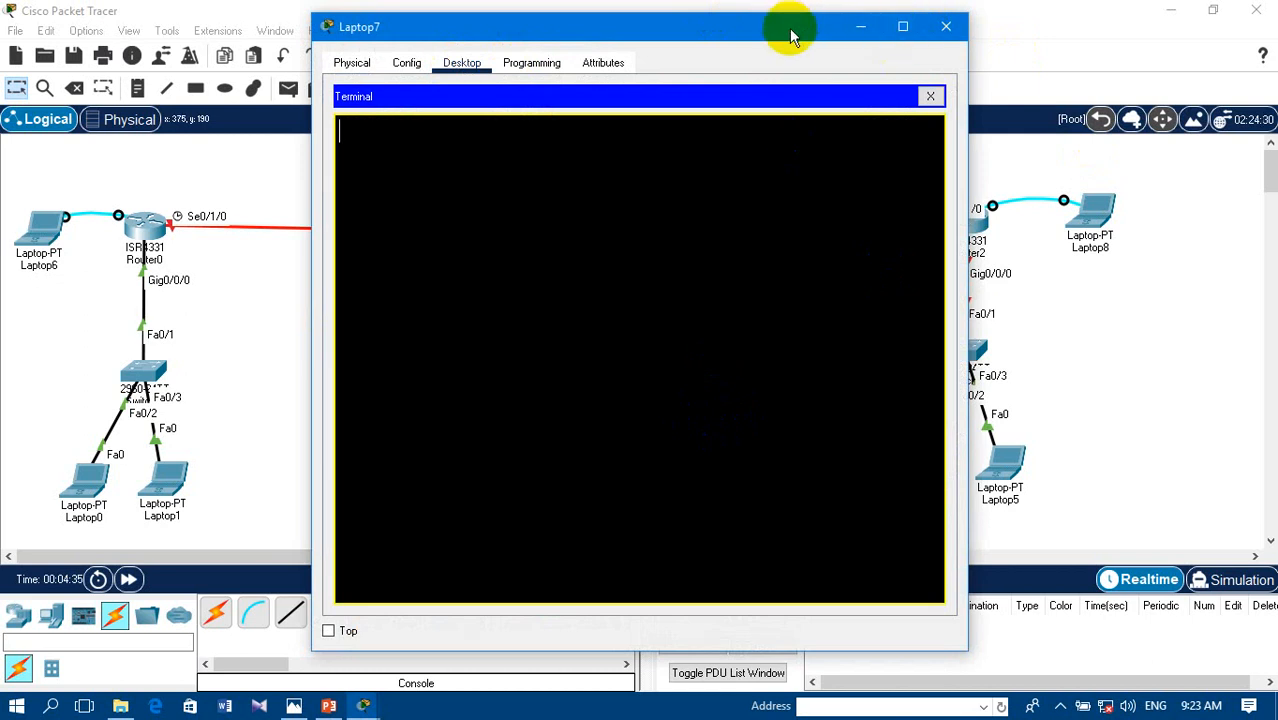
{"action": "left_click_drag", "start_coordinate": [787, 28], "coordinate": [671, 57]}
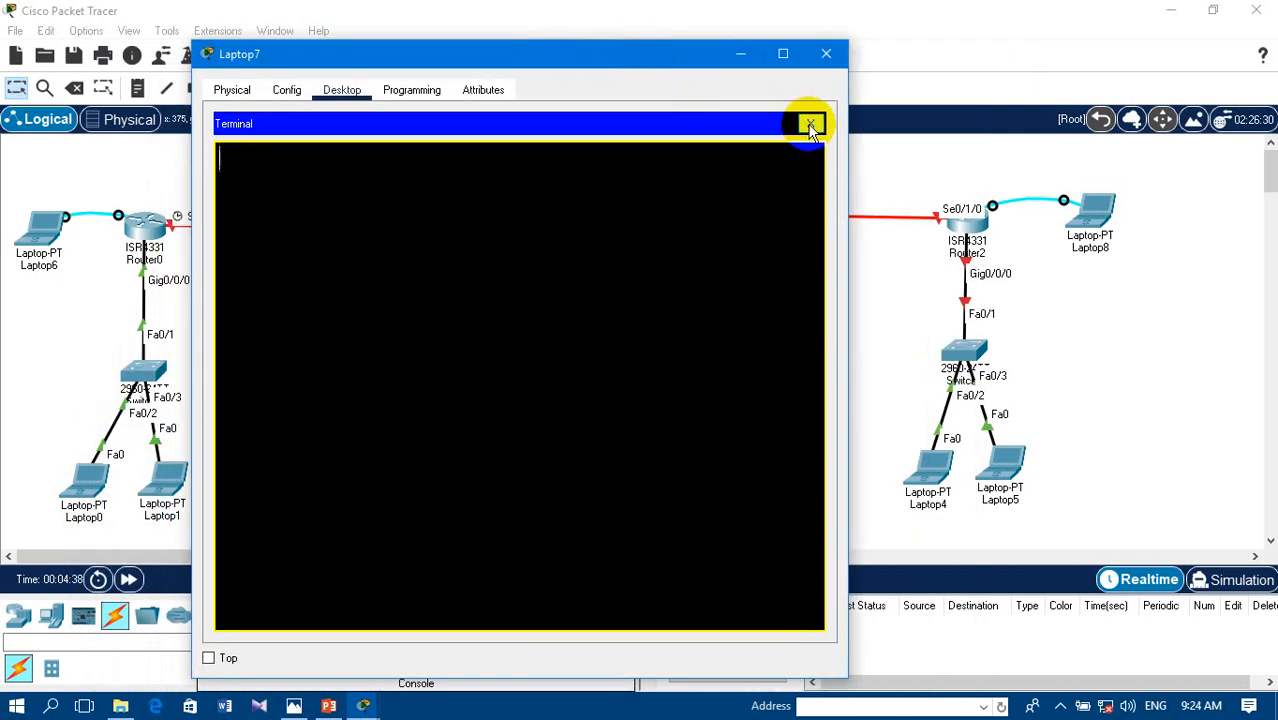
{"action": "left_click", "coordinate": [810, 122]}
{"action": "left_click", "coordinate": [528, 170]}
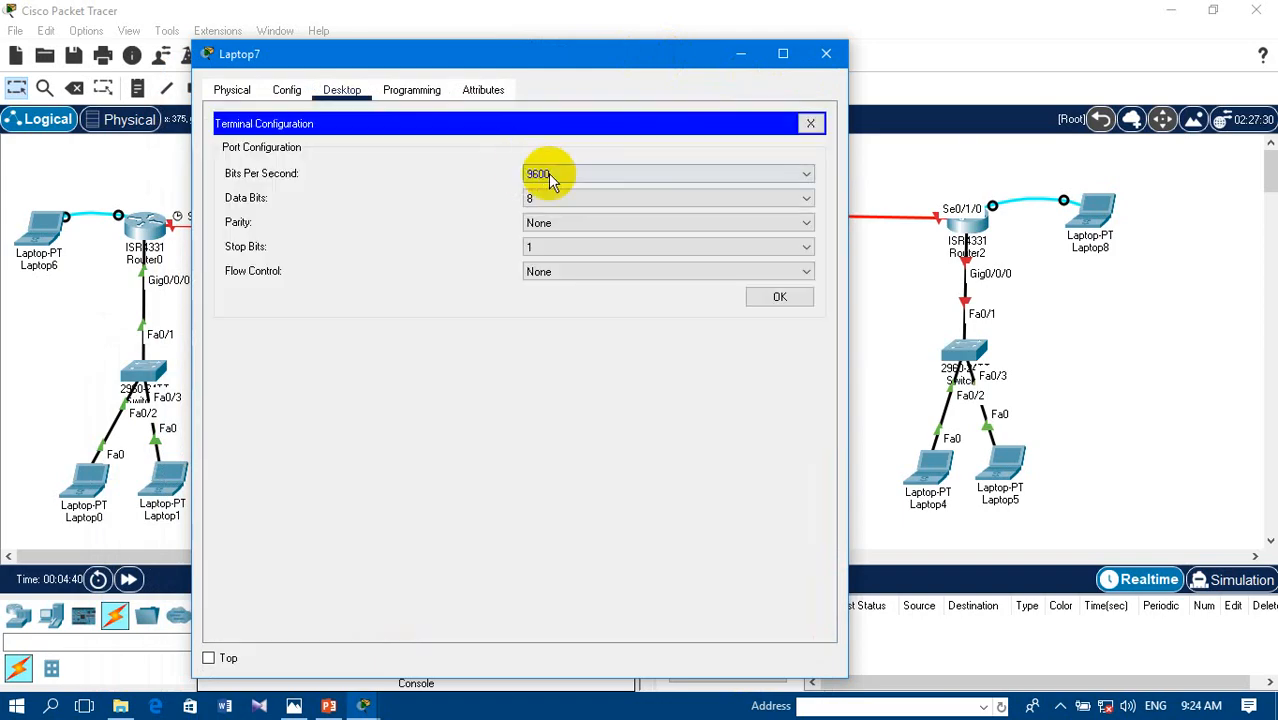
{"action": "left_click", "coordinate": [775, 298]}
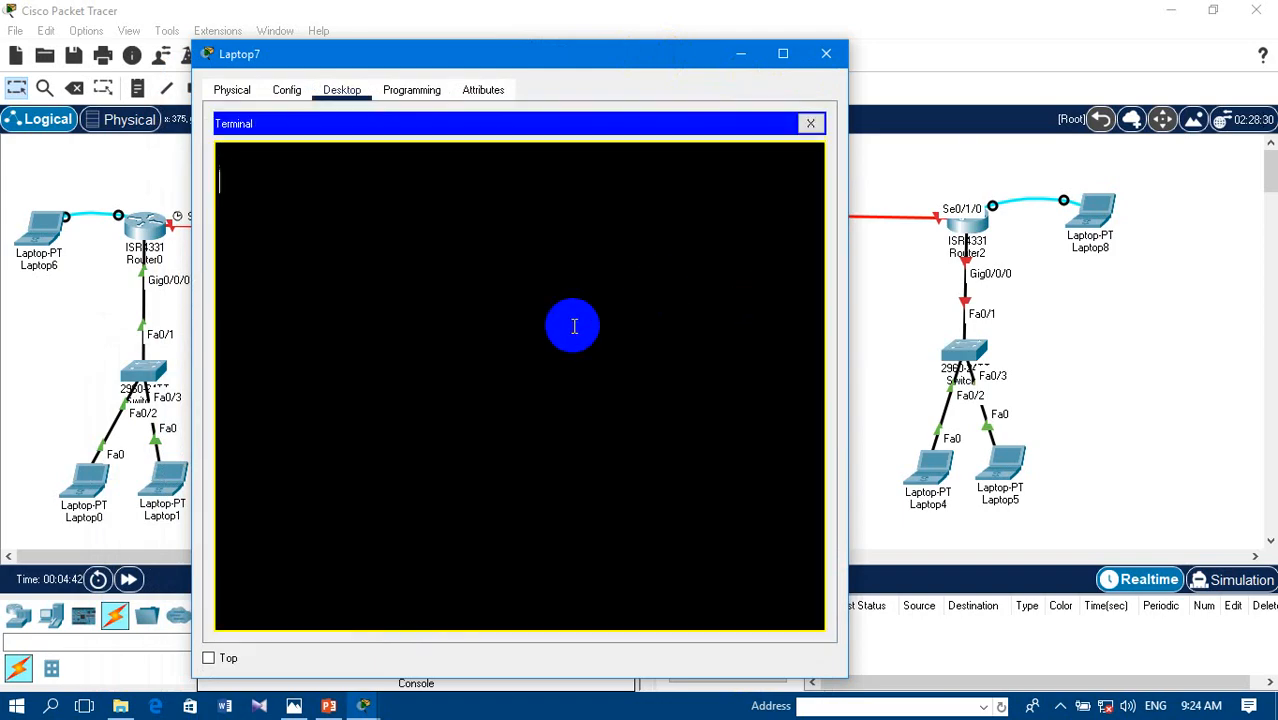
{"action": "left_click", "coordinate": [826, 53]}
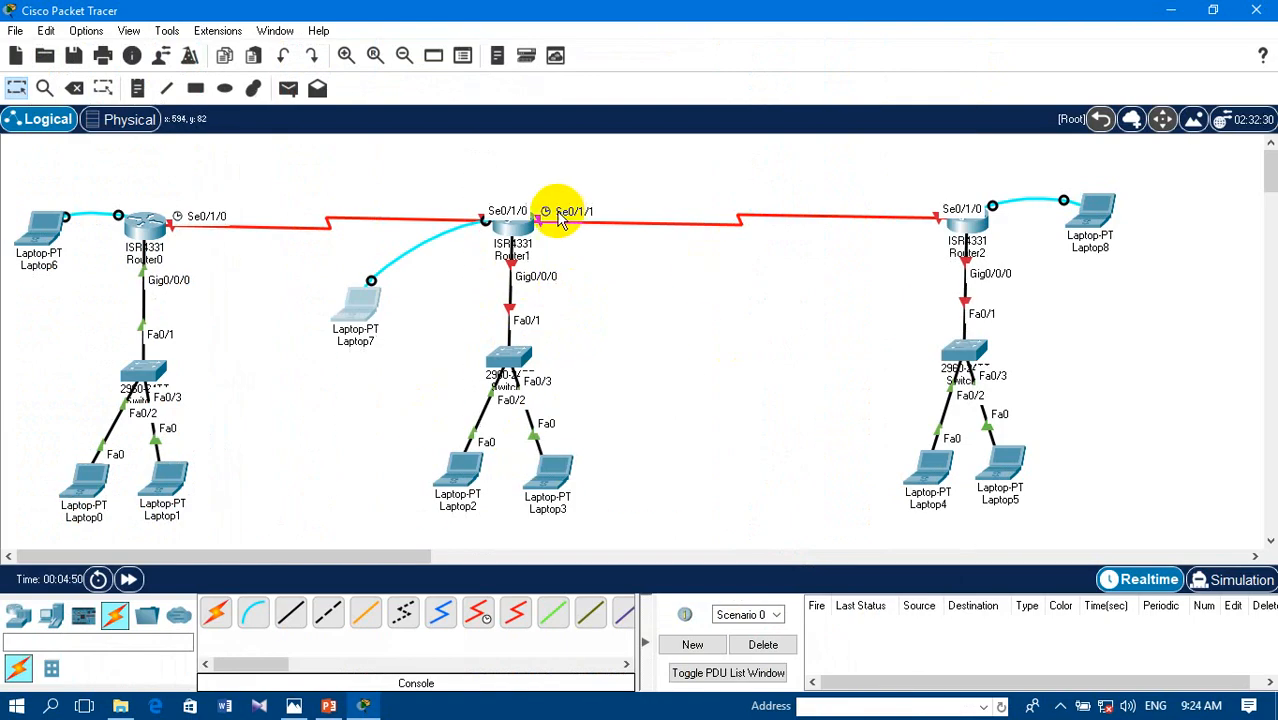
- Open Router1's own command line interface and answer no to the initial configuration dialog
{"action": "left_click", "coordinate": [515, 228]}
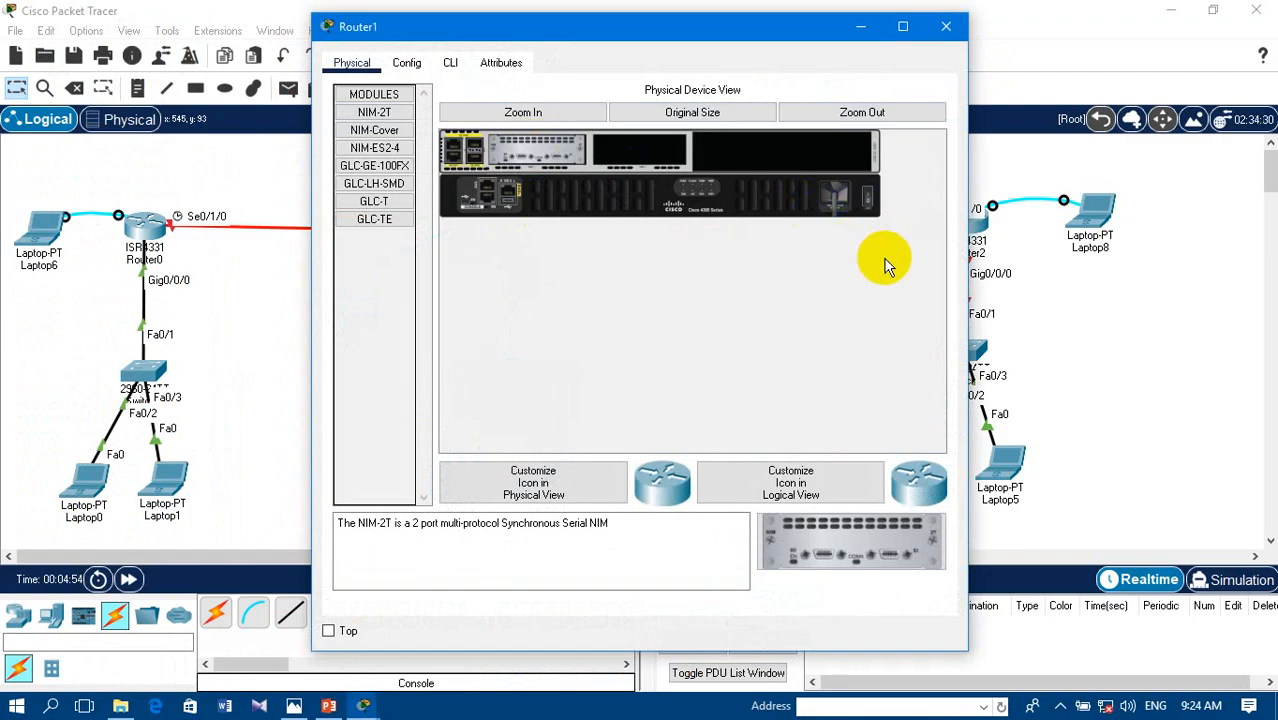
{"action": "left_click", "coordinate": [449, 66]}
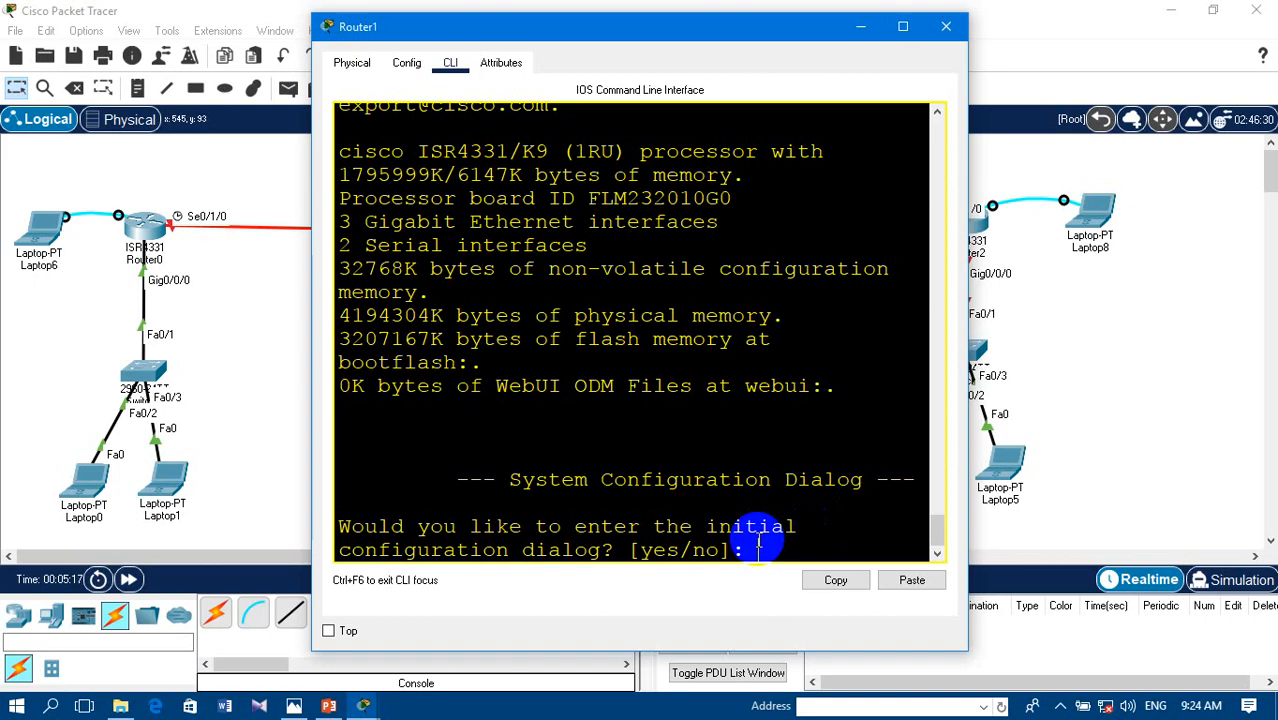
{"action": "type", "text": "o"}
{"action": "key", "text": "Return"}
- Enter privileged mode on Router1 with enable, and enter global configuration mode with conf terminal
{"action": "key", "text": "Return"}
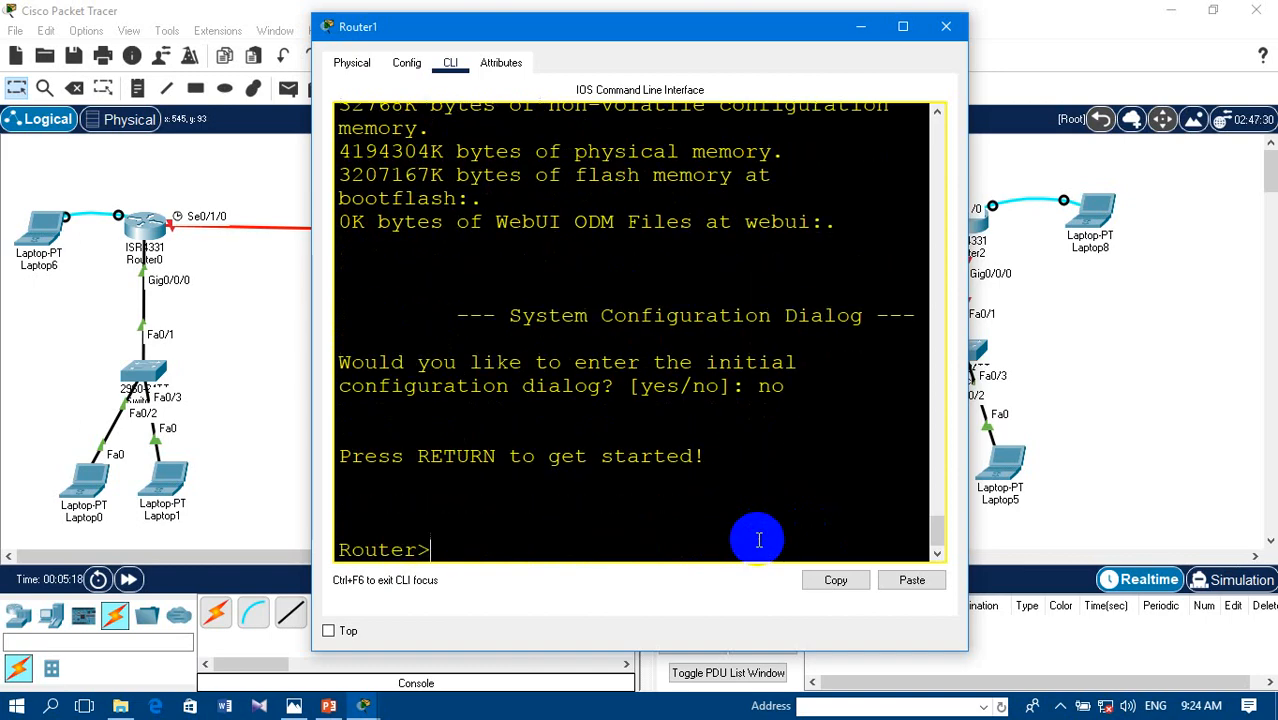
{"action": "type", "text": "en"}
{"action": "key", "text": "Tab"}
{"action": "key", "text": "Return"}
{"action": "type", "text": "confn t"}
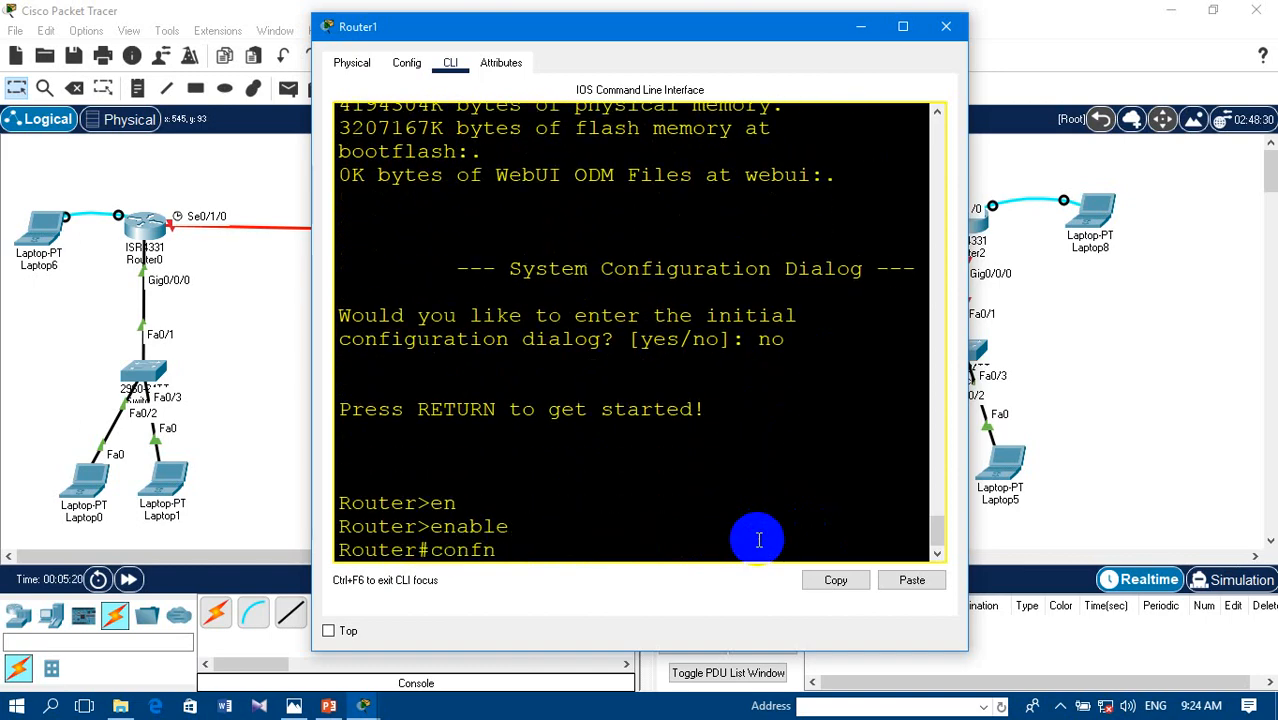
{"action": "key", "text": "BackSpace"}
{"action": "type", "text": "t"}
{"action": "key", "text": "Tab"}
{"action": "key", "text": "Return"}
{"action": "key", "text": "Return"}
- Set Router1's hostname to R2
{"action": "type", "text": "hos"}
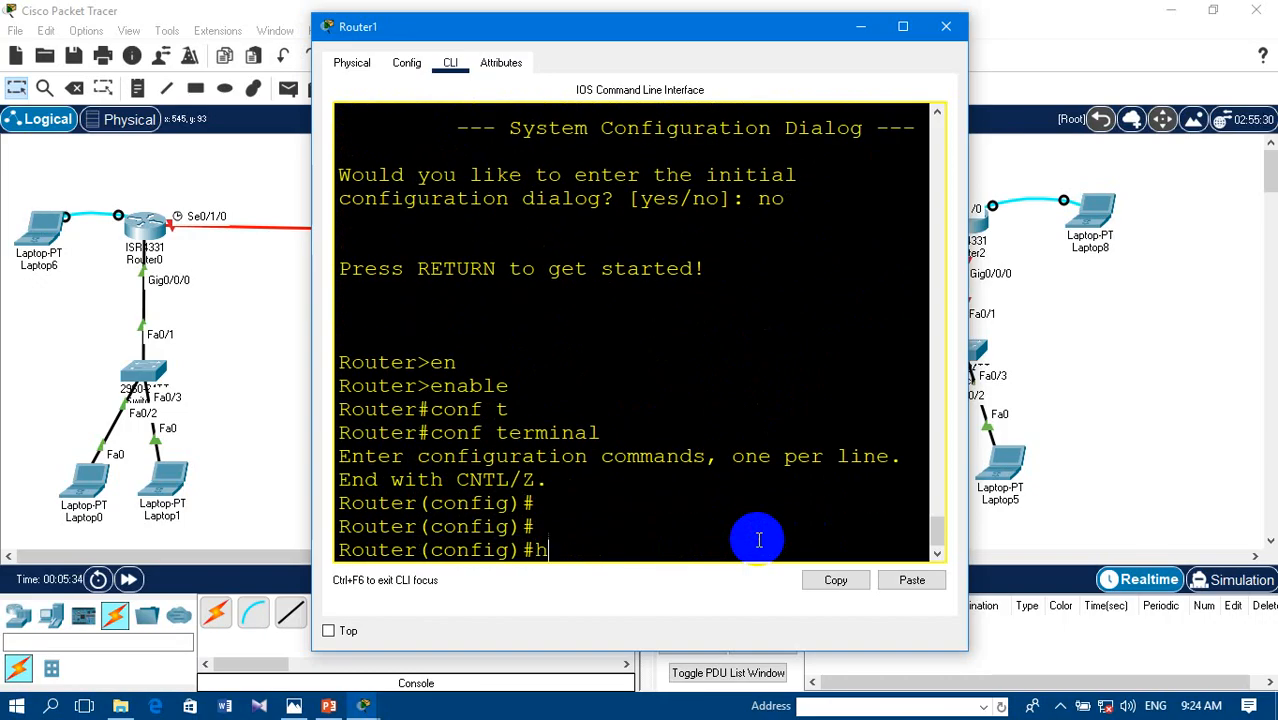
{"action": "key", "text": "Tab"}
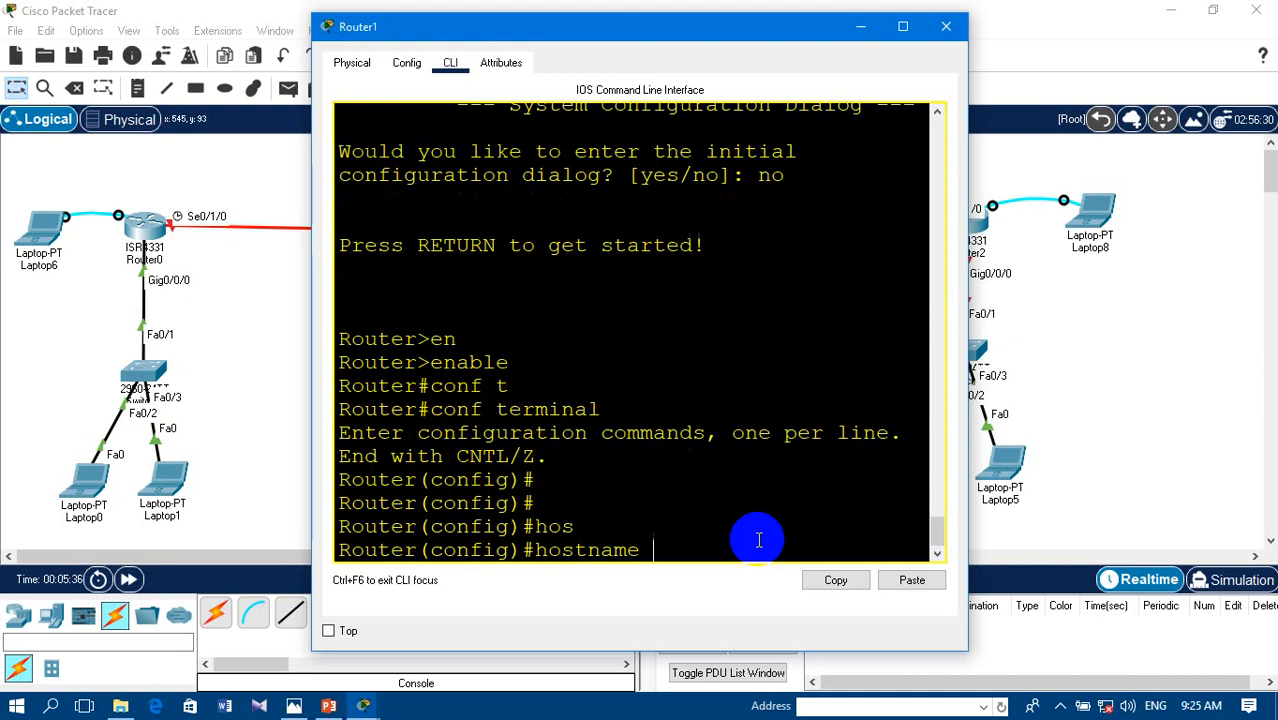
{"action": "type", "text": "R2"}
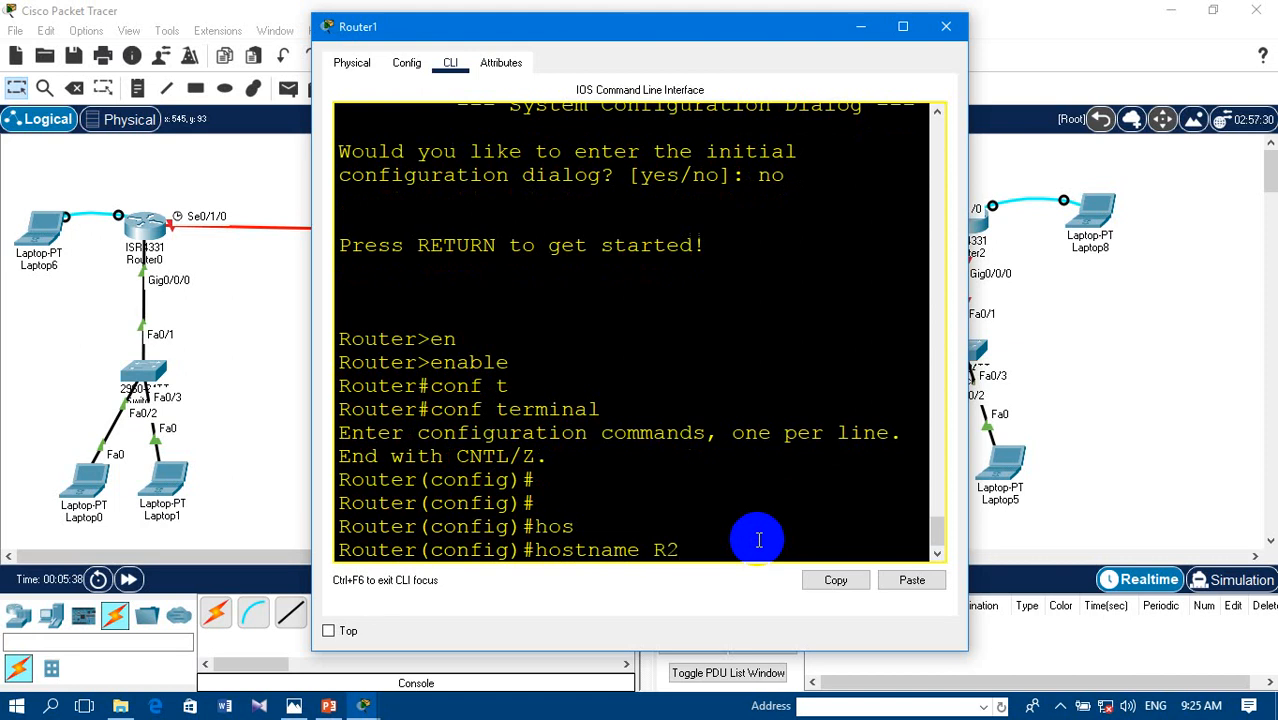
{"action": "key", "text": "Return"}
{"action": "key", "text": "Return"}
{"action": "key", "text": "Return"}
{"action": "key", "text": "Return"}
- Assign IP address 20.0.0.1 with mask 255.0.0.0 to R2's gigabit 0/0/0 interface
{"action": "type", "text": "int gig"}
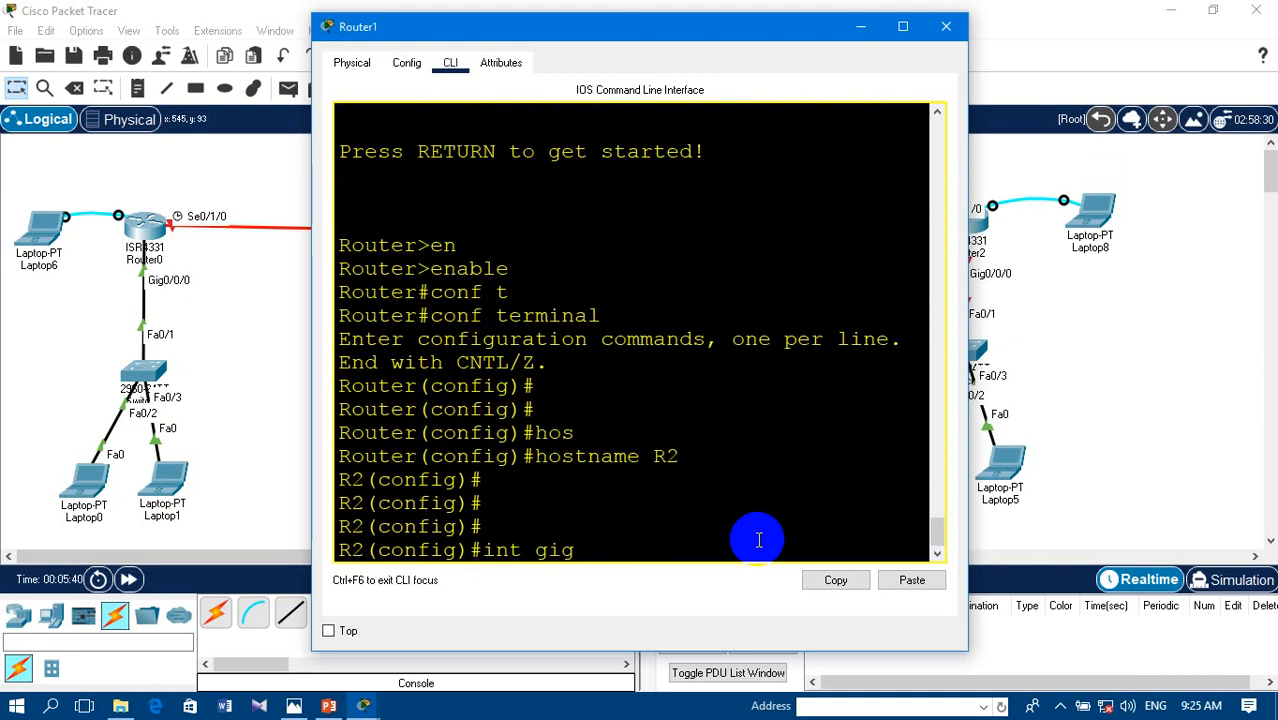
{"action": "type", "text": "0/0/0"}
{"action": "key", "text": "Return"}
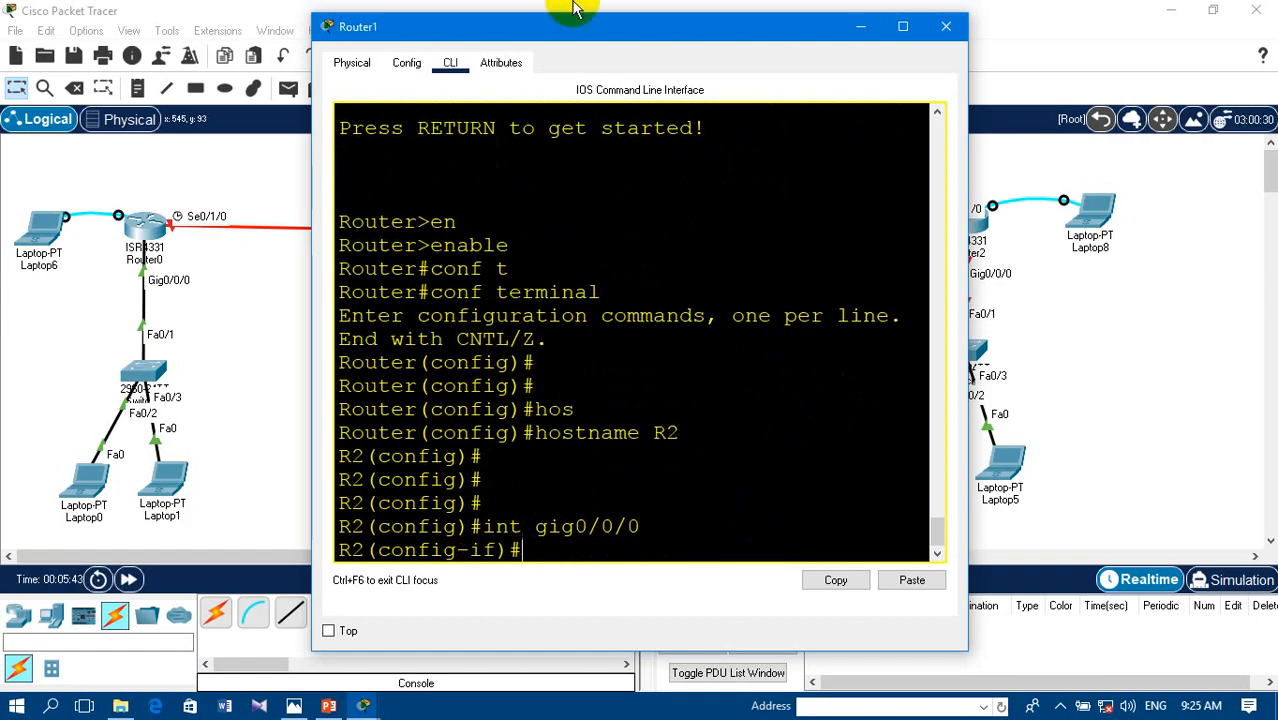
{"action": "left_click_drag", "start_coordinate": [588, 35], "coordinate": [530, 108]}
{"action": "left_click", "coordinate": [576, 572]}
{"action": "type", "text": "ip add"}
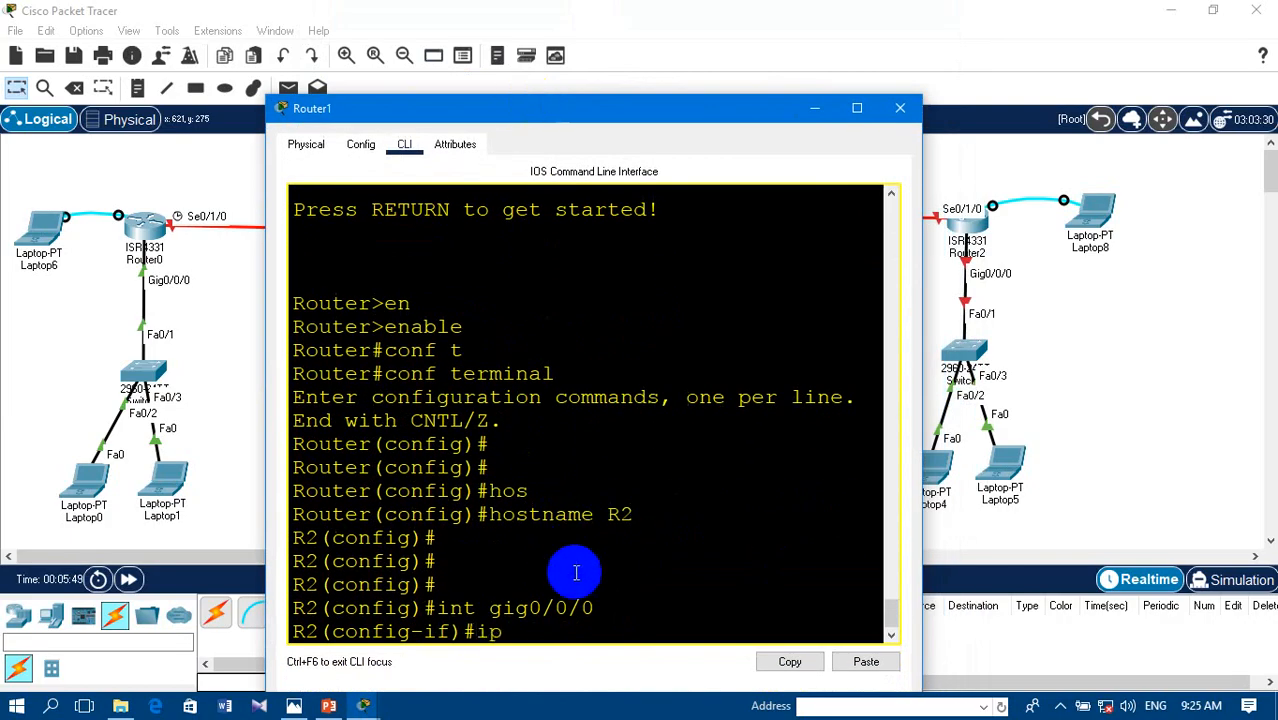
{"action": "key", "text": "Tab"}
{"action": "type", "text": "20.0"}
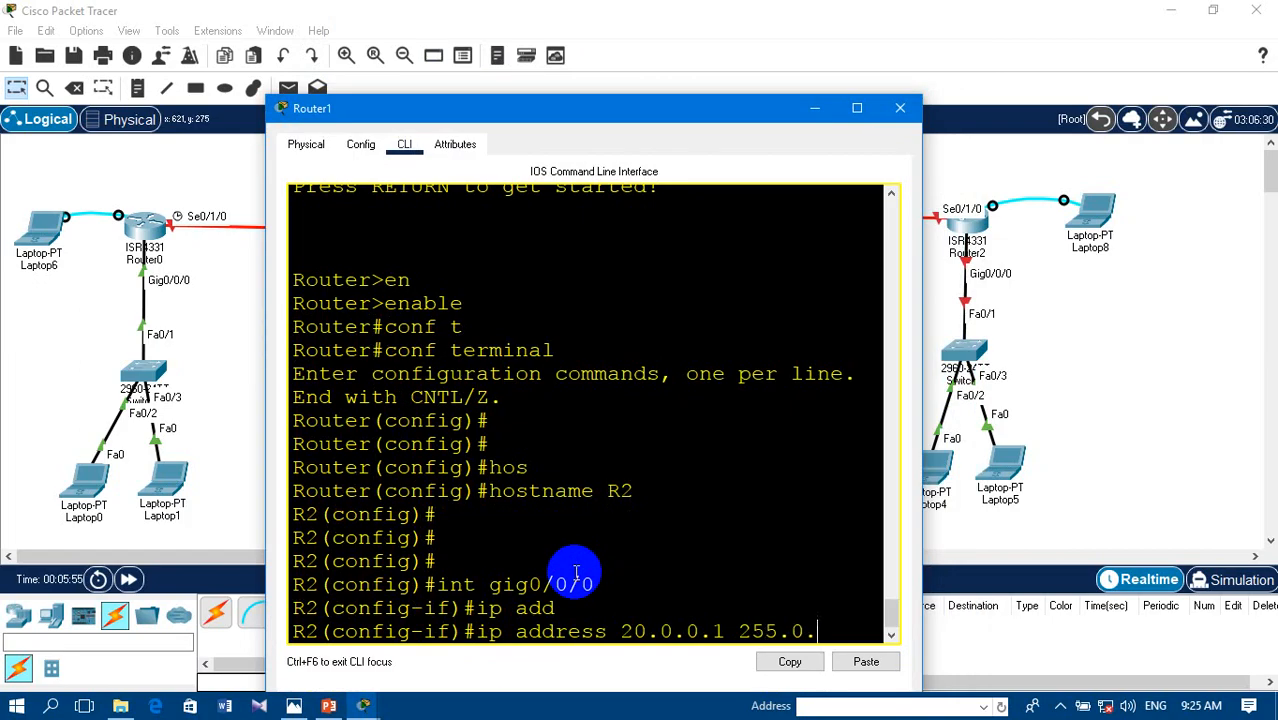
{"action": "type", "text": ".0.1 255.0.0.0"}
{"action": "key", "text": "Return"}
- Enable R2's gigabit 0/0/0 interface with no shutdown and exit to global configuration mode
{"action": "type", "text": "no s"}
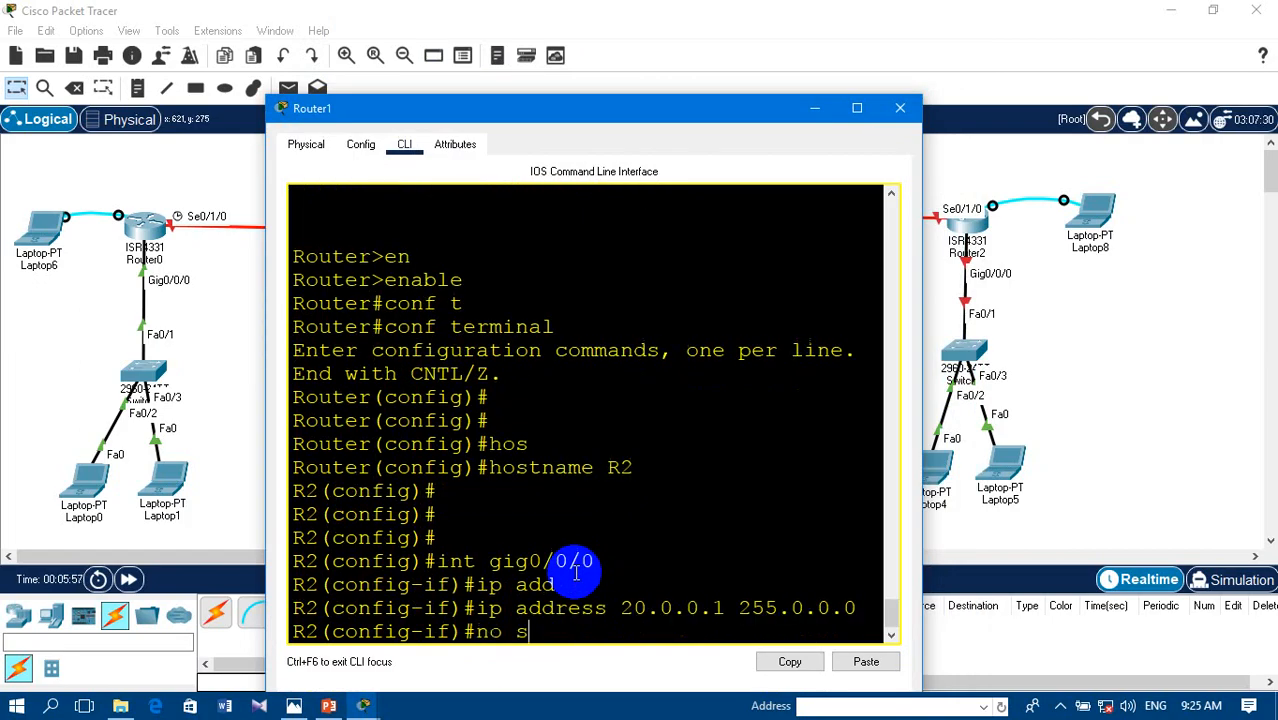
{"action": "type", "text": "h"}
{"action": "key", "text": "Tab"}
{"action": "key", "text": "Return"}
{"action": "key", "text": "Return"}
{"action": "key", "text": "Return"}
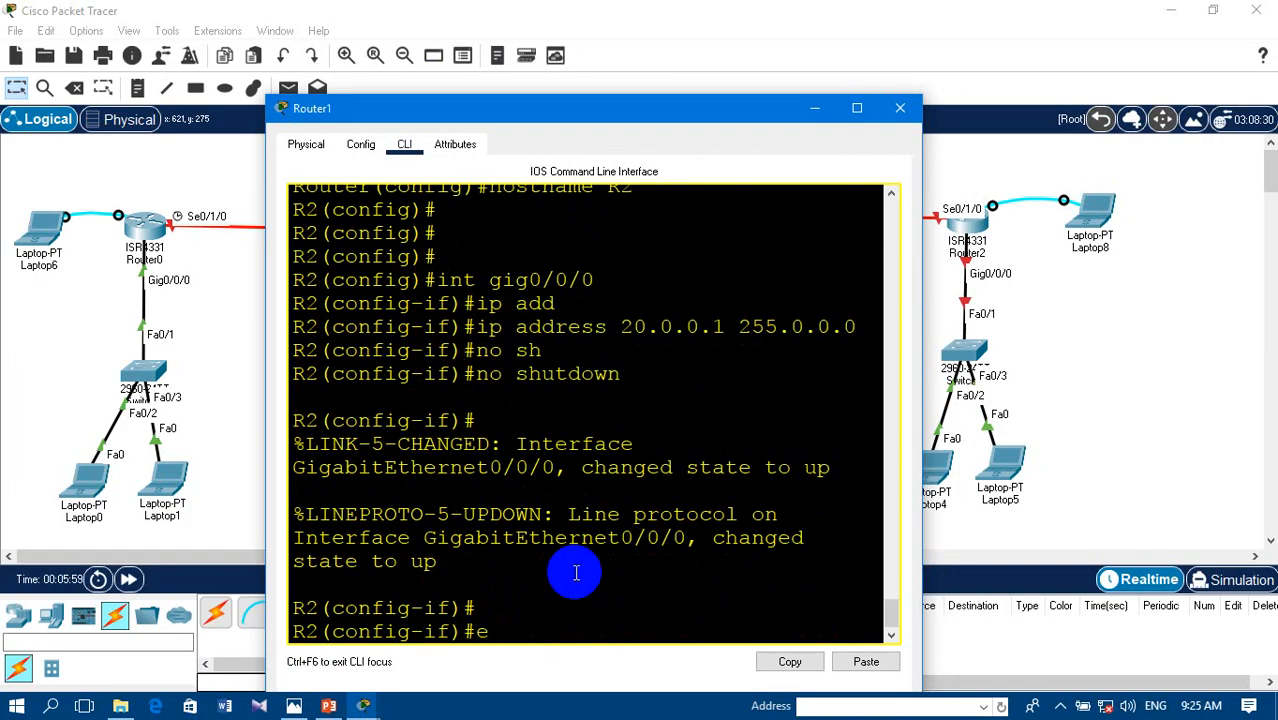
{"action": "type", "text": "exit"}
{"action": "key", "text": "Return"}
{"action": "key", "text": "Return"}
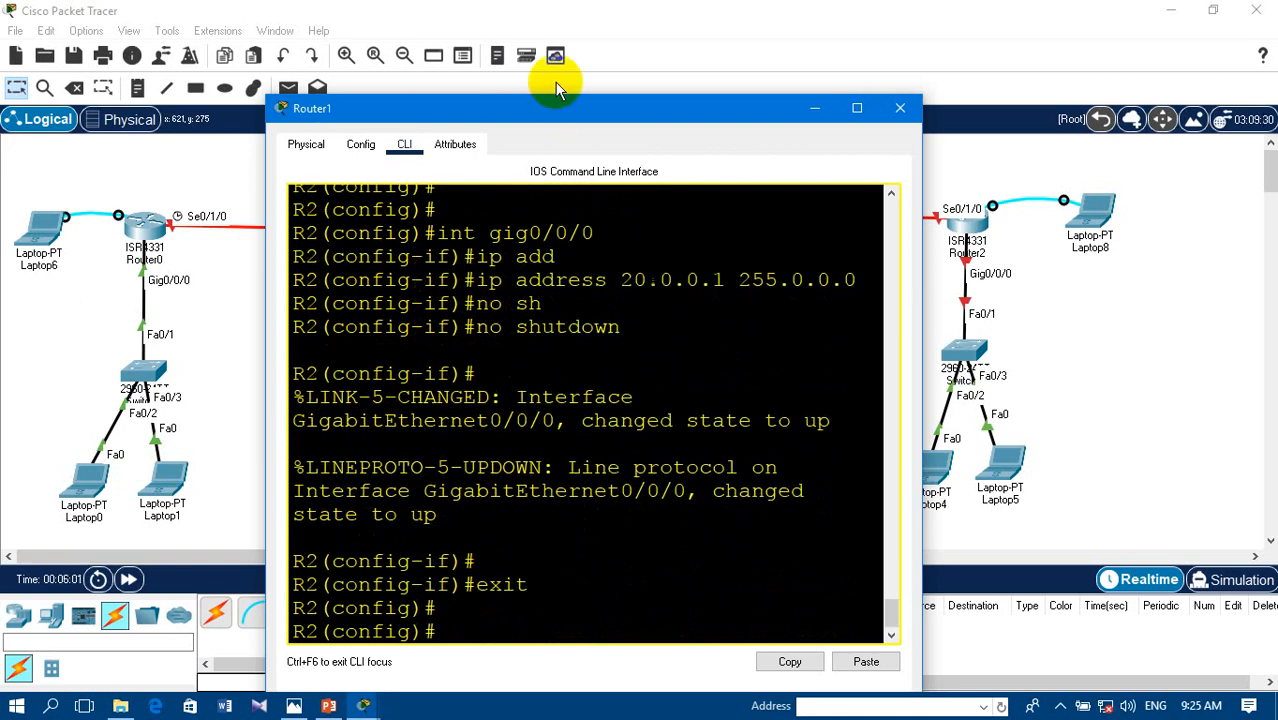
- Check R2's serial port labels in the topology and assign 1.1.1.2 with mask 255.0.0.0 to its serial 0/1/0 interface
{"action": "left_click_drag", "start_coordinate": [567, 106], "coordinate": [563, 332]}
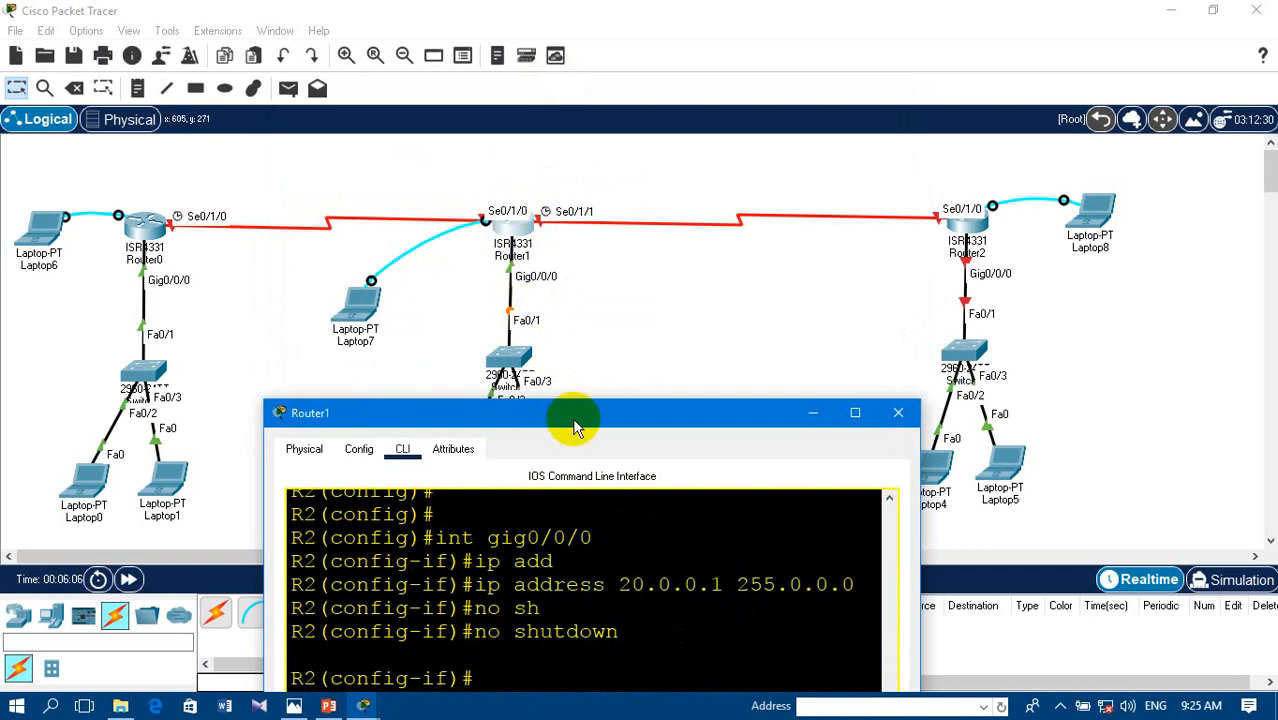
{"action": "left_click_drag", "start_coordinate": [572, 415], "coordinate": [563, 298]}
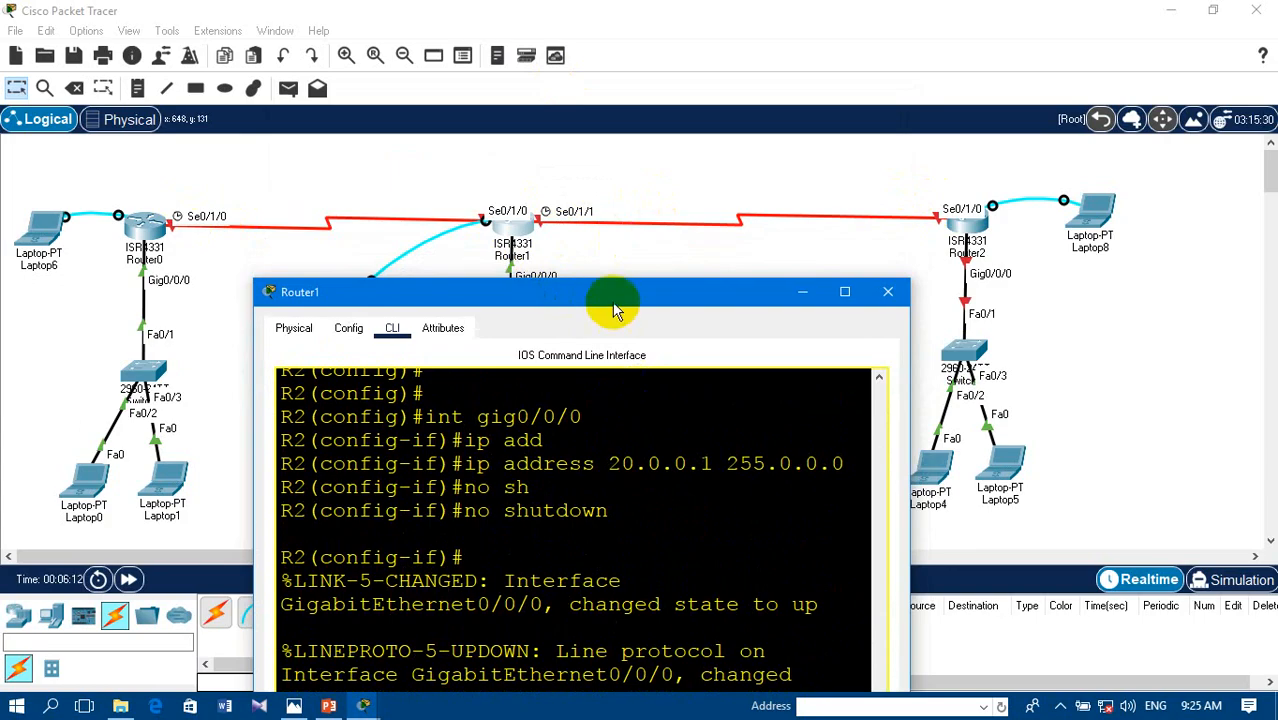
{"action": "left_click_drag", "start_coordinate": [613, 300], "coordinate": [602, 149]}
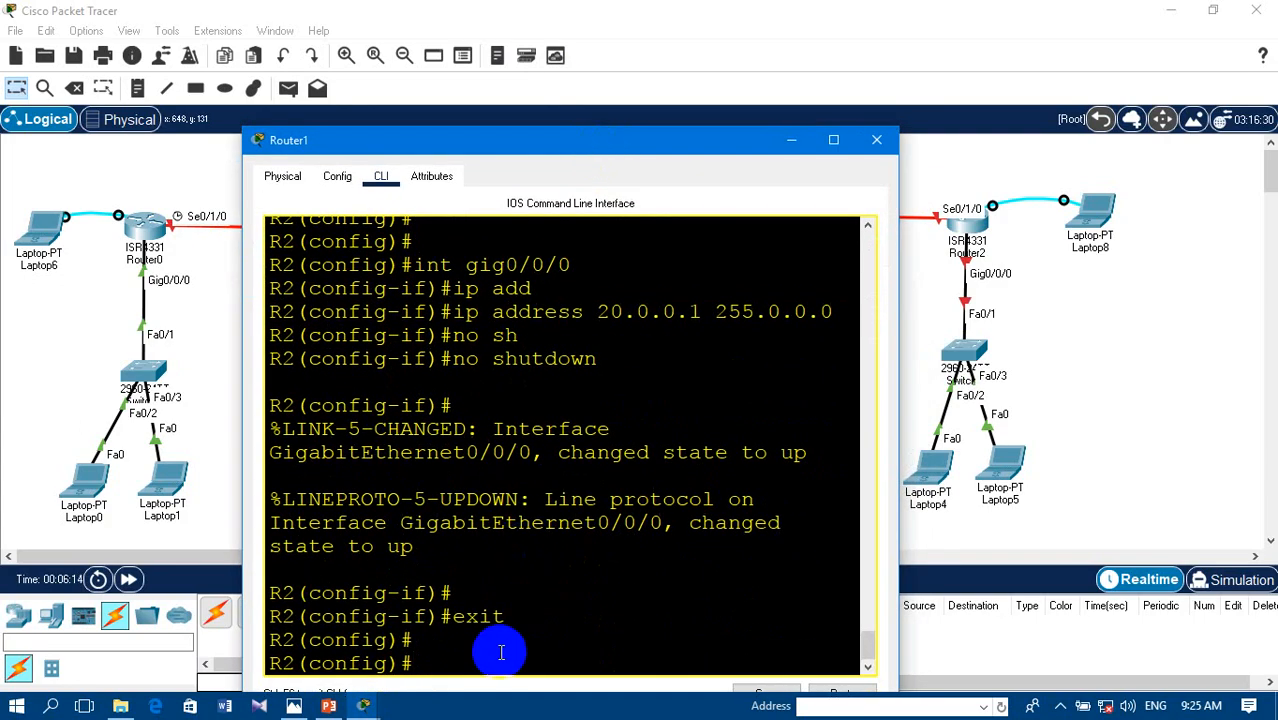
{"action": "type", "text": "nt se0/1/0"}
{"action": "key", "text": "Return"}
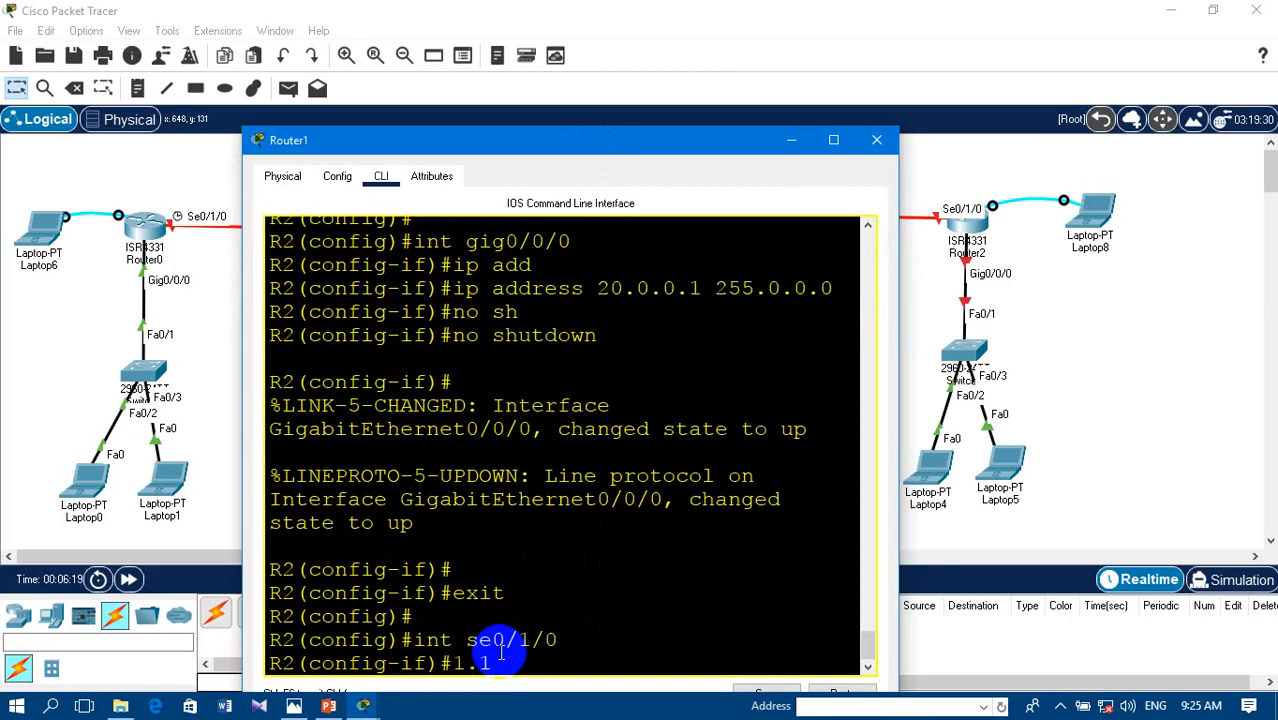
{"action": "type", "text": "ip add"}
{"action": "key", "text": "Tab"}
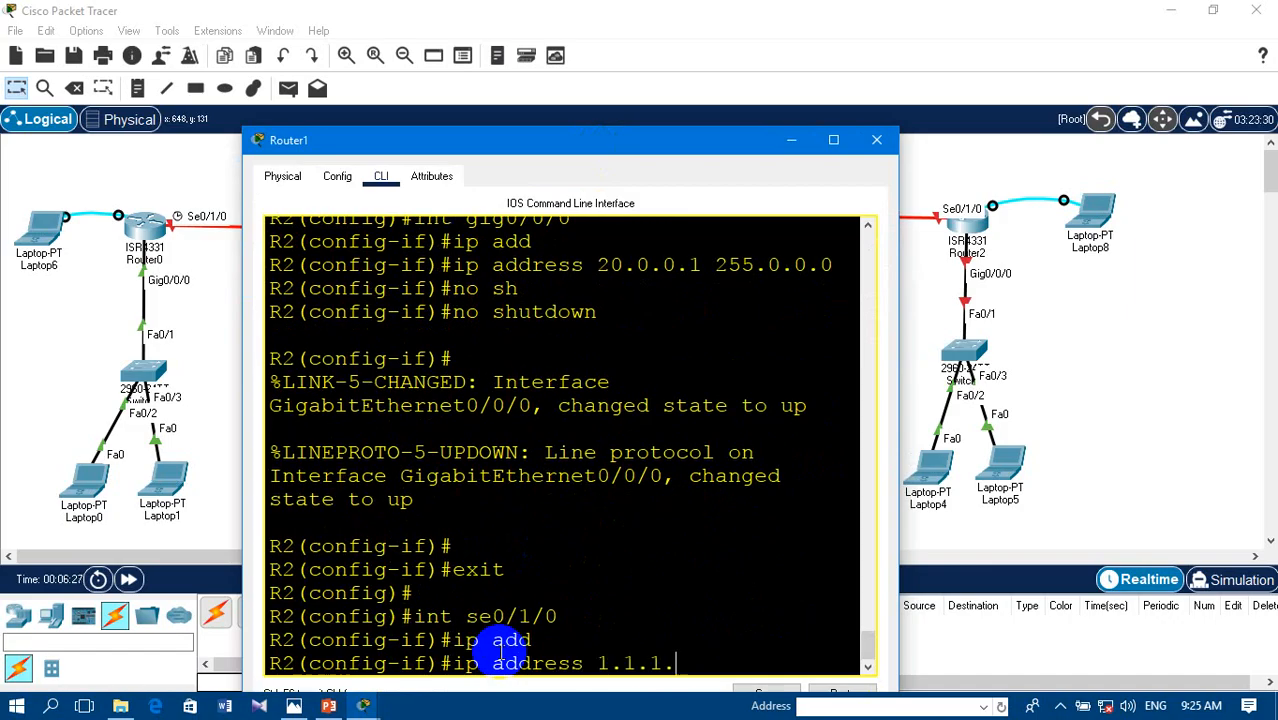
{"action": "type", "text": "1.1.1.2 255.0.0.0"}
{"action": "key", "text": "Return"}
- Enable R2's serial 0/1/0 interface with no shutdown
{"action": "type", "text": "no"}
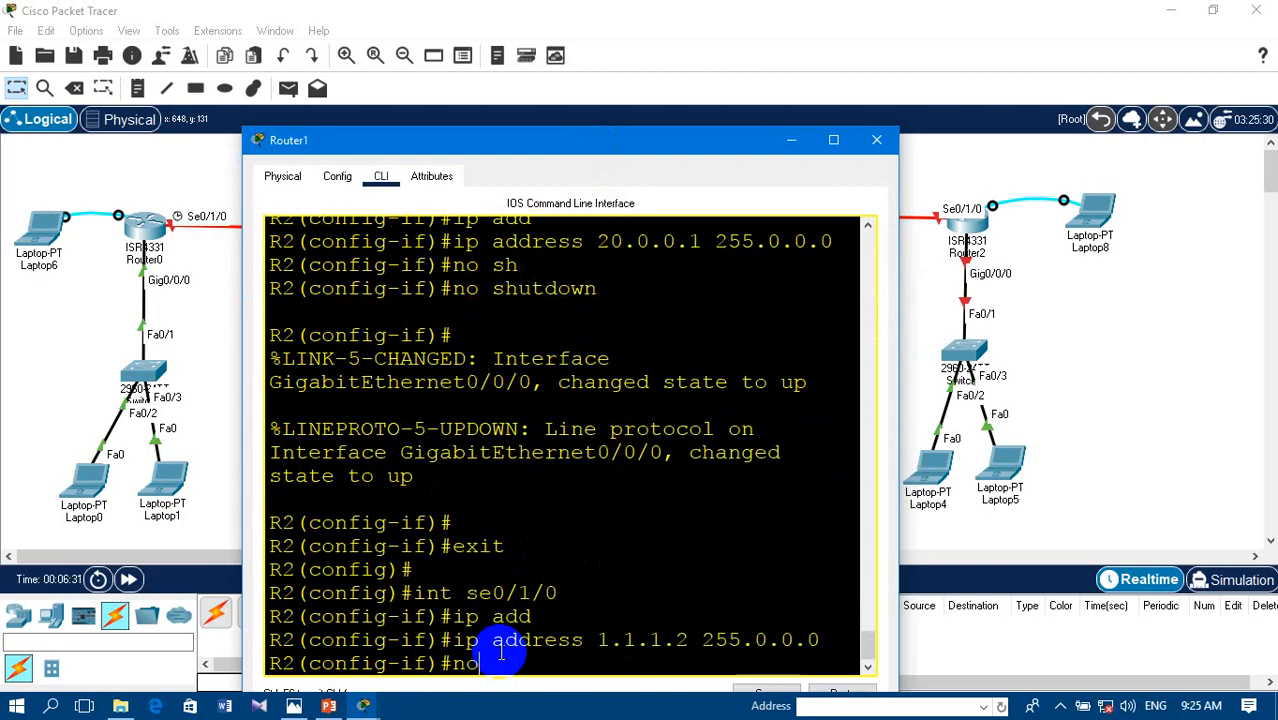
{"action": "type", "text": " sh"}
{"action": "key", "text": "Tab"}
{"action": "key", "text": "Return"}
{"action": "key", "text": "Return"}
{"action": "key", "text": "Return"}
{"action": "key", "text": "Return"}
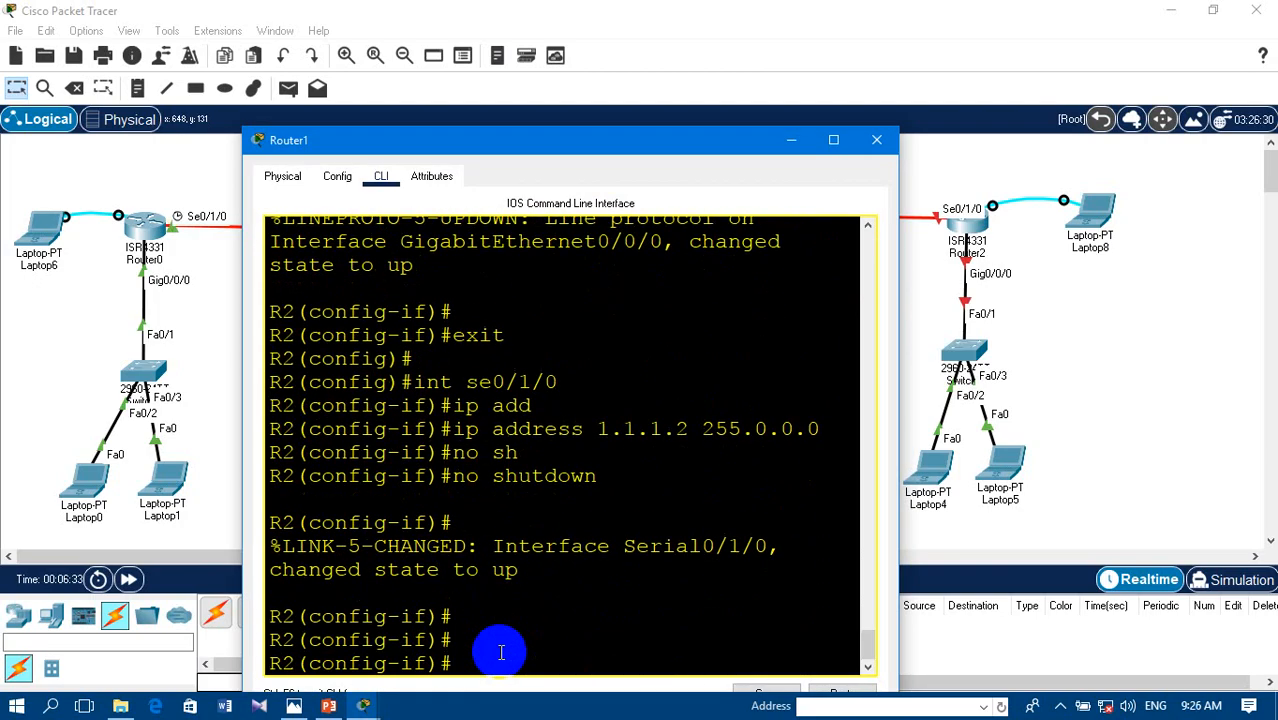
- Uncover the topology and move Laptop7 to the lower right of Router1, so its console cable clears the Se0/1/0 end
{"action": "left_click", "coordinate": [598, 128]}
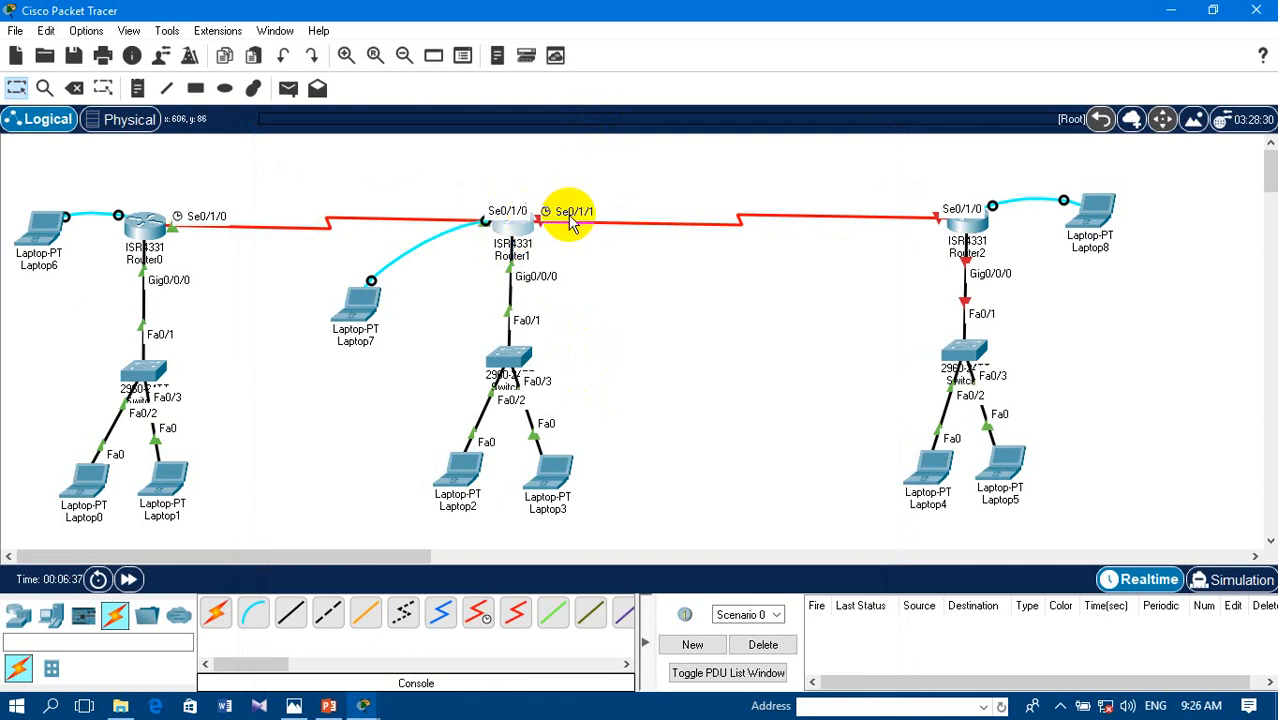
{"action": "left_click", "coordinate": [505, 228]}
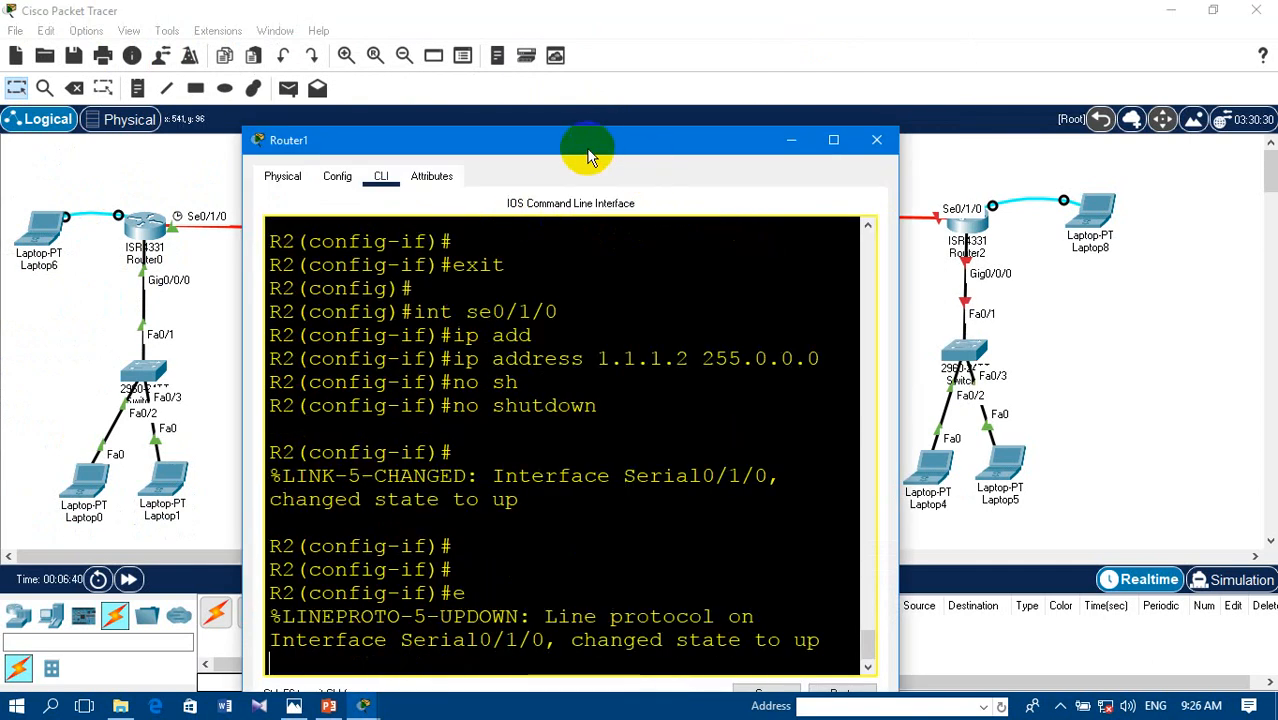
{"action": "left_click_drag", "start_coordinate": [594, 143], "coordinate": [465, 371]}
{"action": "left_click", "coordinate": [458, 292]}
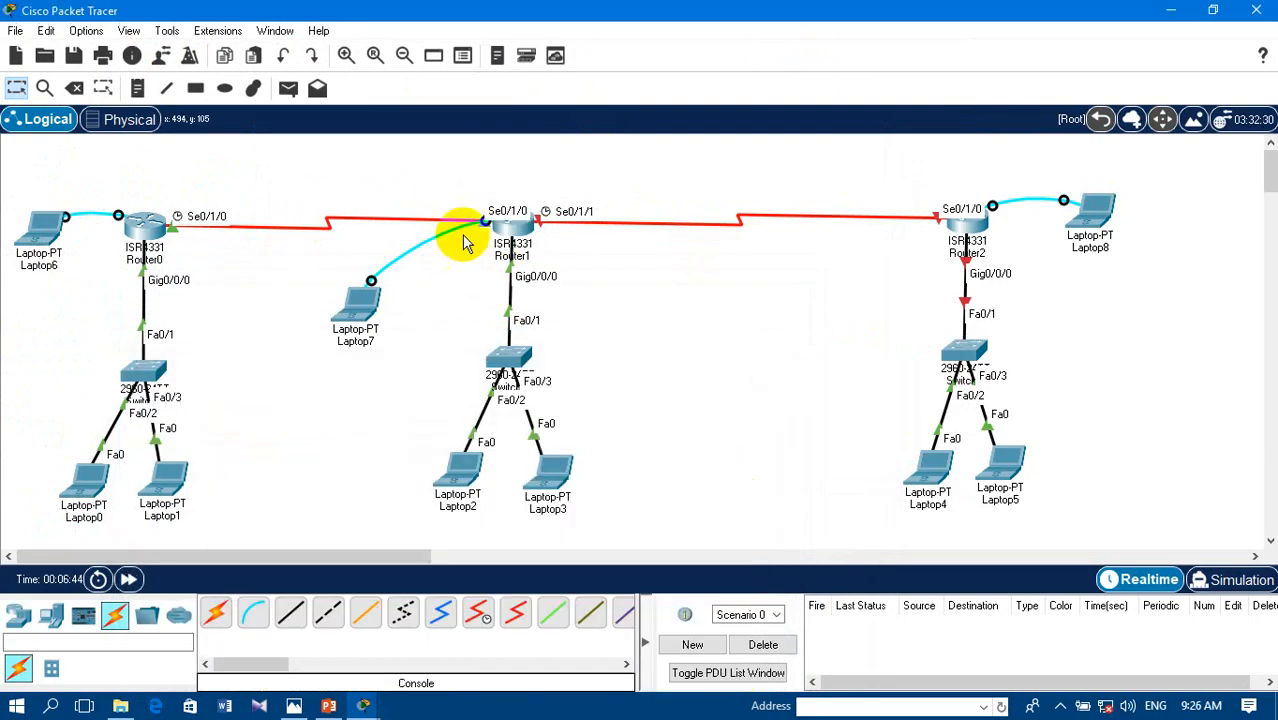
{"action": "left_click_drag", "start_coordinate": [368, 290], "coordinate": [688, 340]}
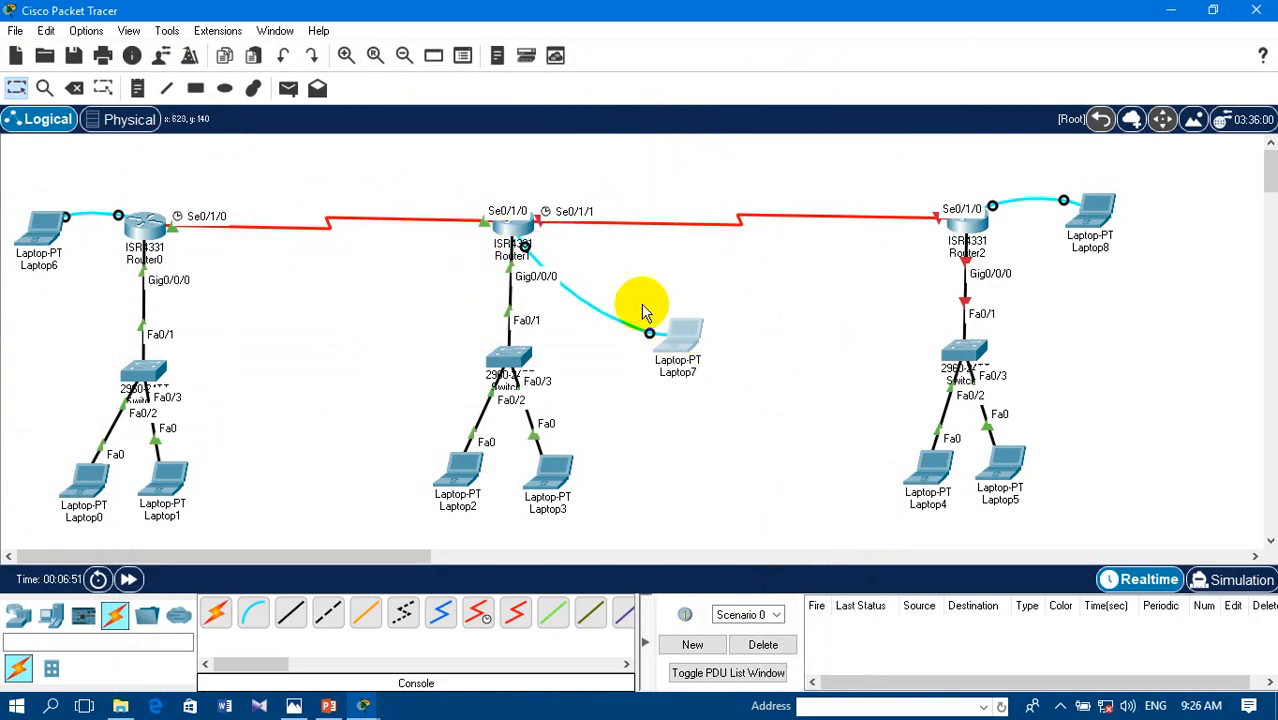
- Bring Router1's command line back into view and exit serial 0/1/0 interface mode to global configuration mode
{"action": "left_click", "coordinate": [365, 706]}
{"action": "left_click", "coordinate": [454, 643]}
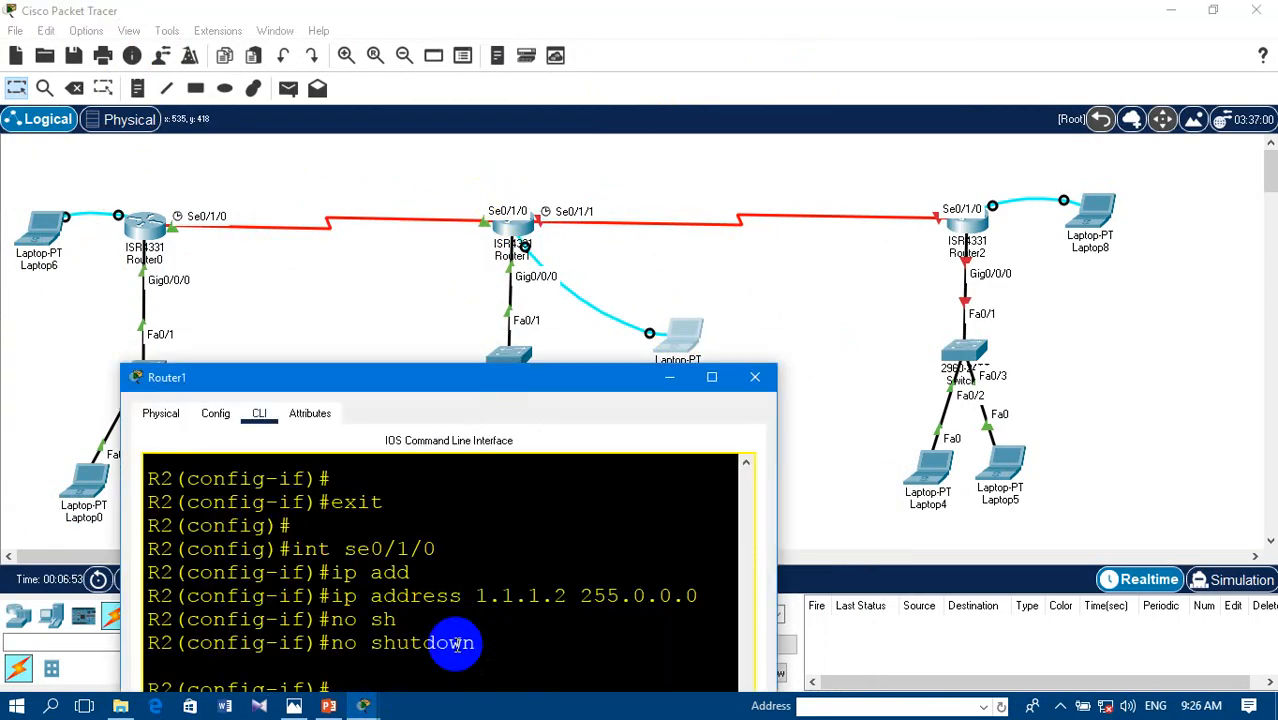
{"action": "left_click", "coordinate": [540, 646]}
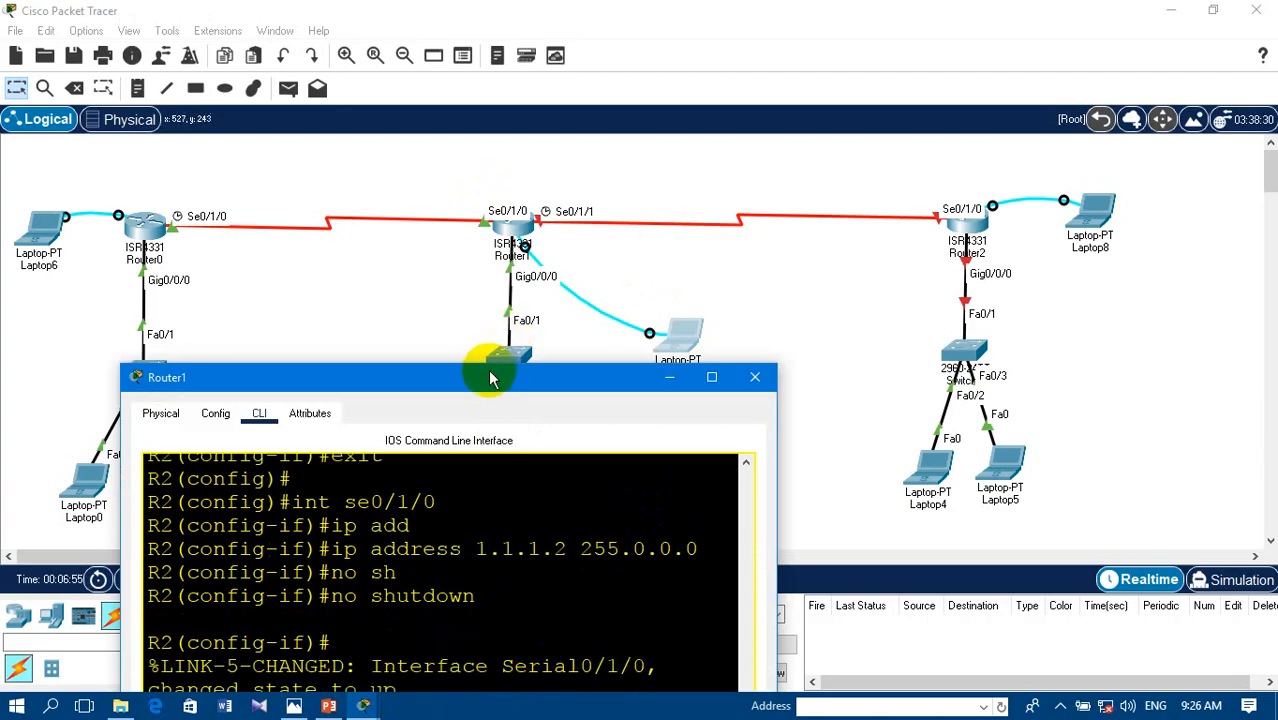
{"action": "left_click_drag", "start_coordinate": [489, 377], "coordinate": [462, 126]}
{"action": "key", "text": "Return"}
{"action": "key", "text": "Return"}
{"action": "type", "text": "e"}
{"action": "key", "text": "Return"}
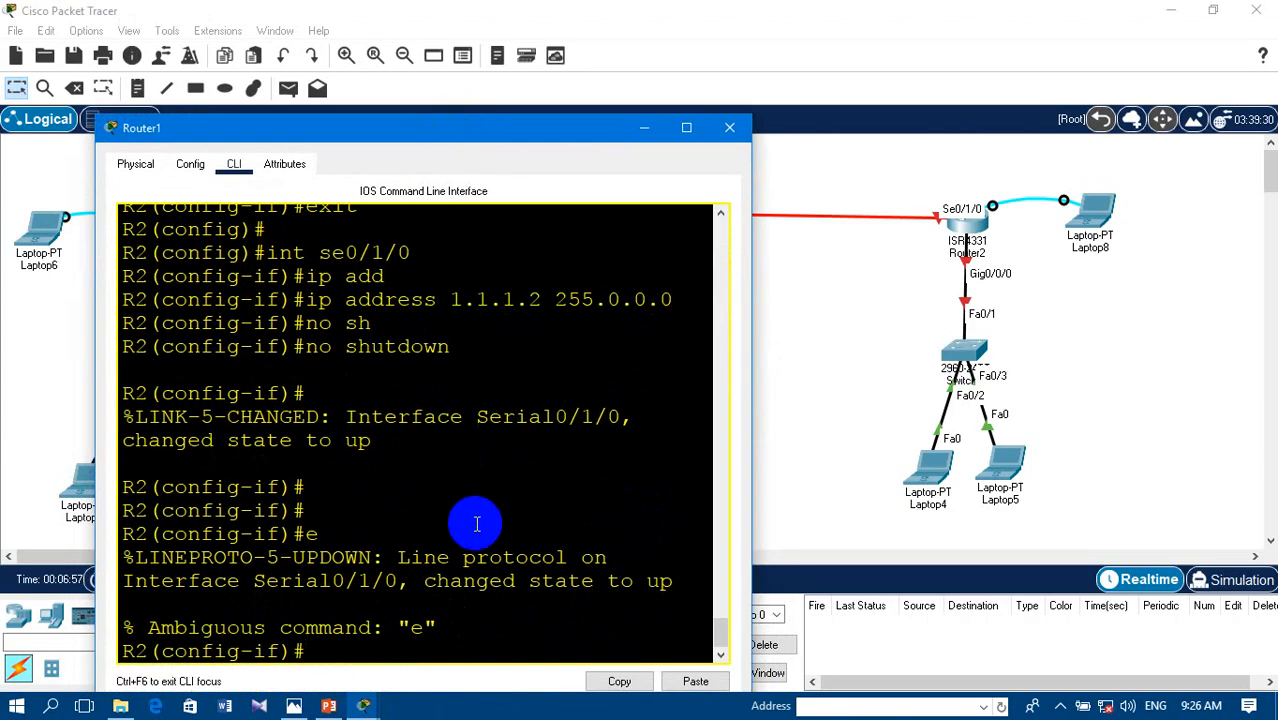
{"action": "type", "text": "exit"}
{"action": "key", "text": "Return"}
{"action": "key", "text": "Return"}
- Check R2's second serial port label in the topology and assign 2.2.2.1 with mask 255.0.0.0 to its serial 0/1/1 interface
{"action": "type", "text": "int se0/1/1"}
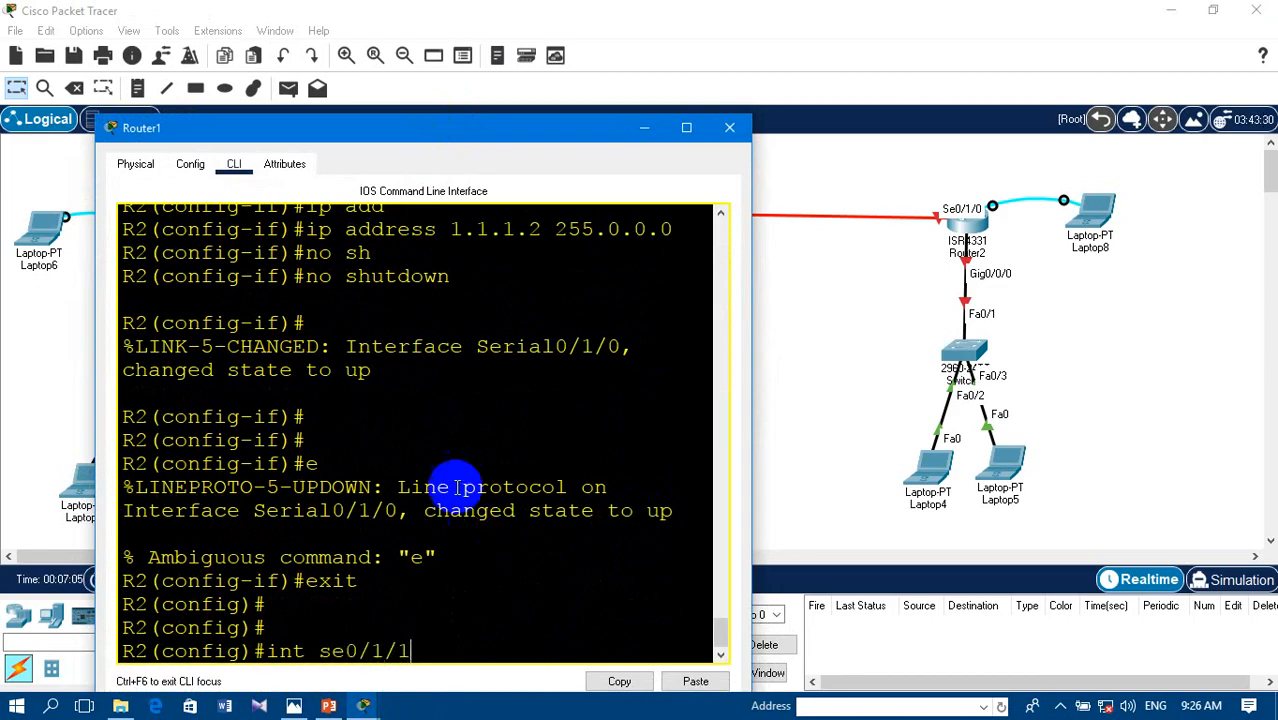
{"action": "left_click_drag", "start_coordinate": [462, 143], "coordinate": [471, 359]}
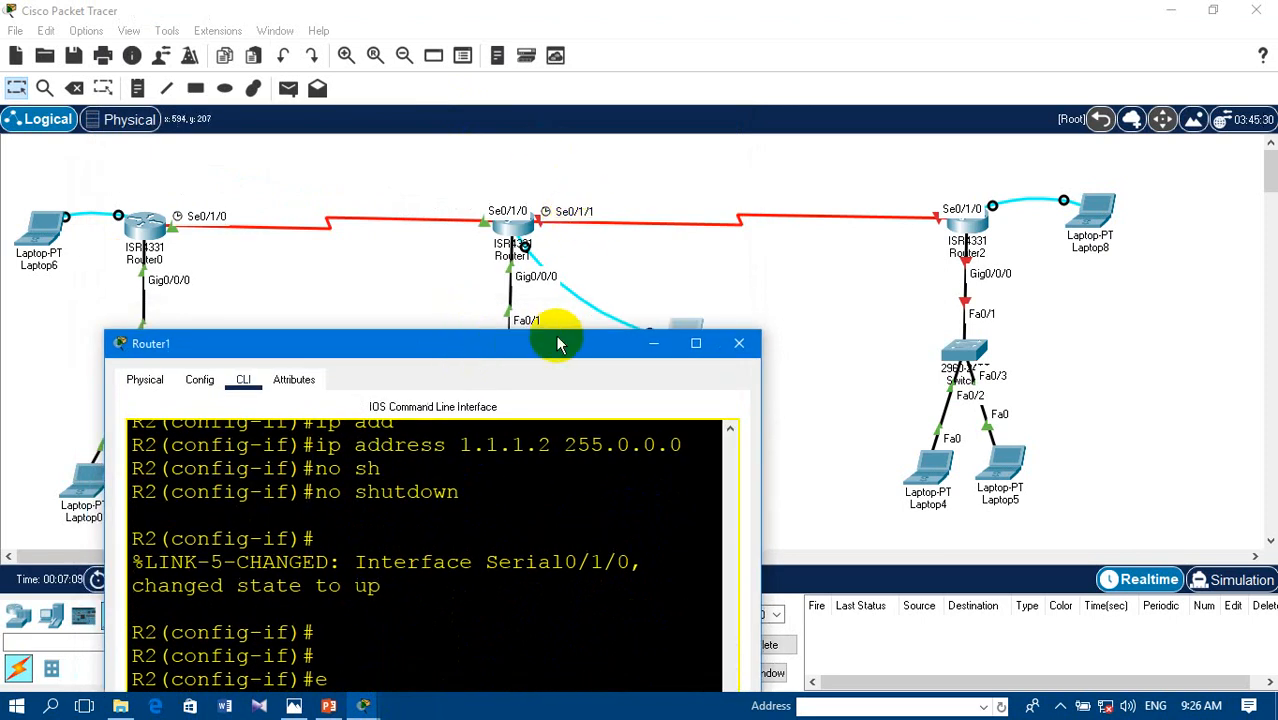
{"action": "left_click_drag", "start_coordinate": [556, 342], "coordinate": [560, 135]}
{"action": "key", "text": "Return"}
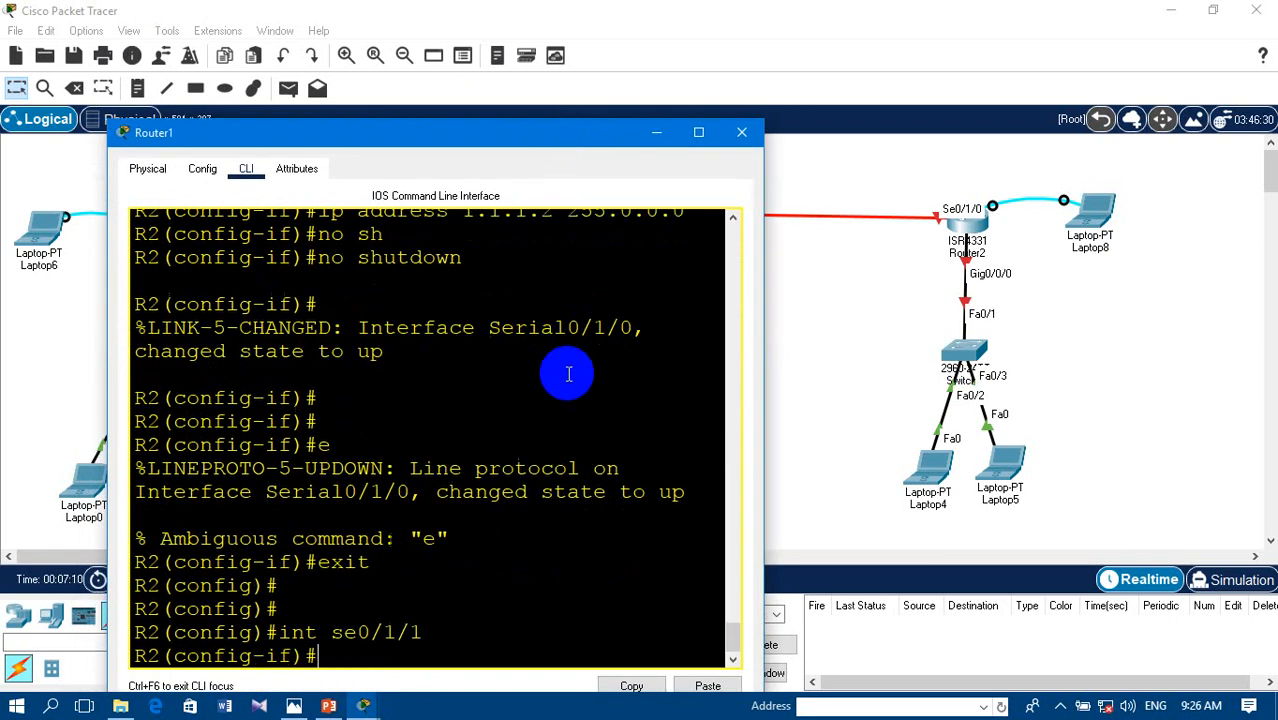
{"action": "type", "text": "ip ad"}
{"action": "key", "text": "Tab"}
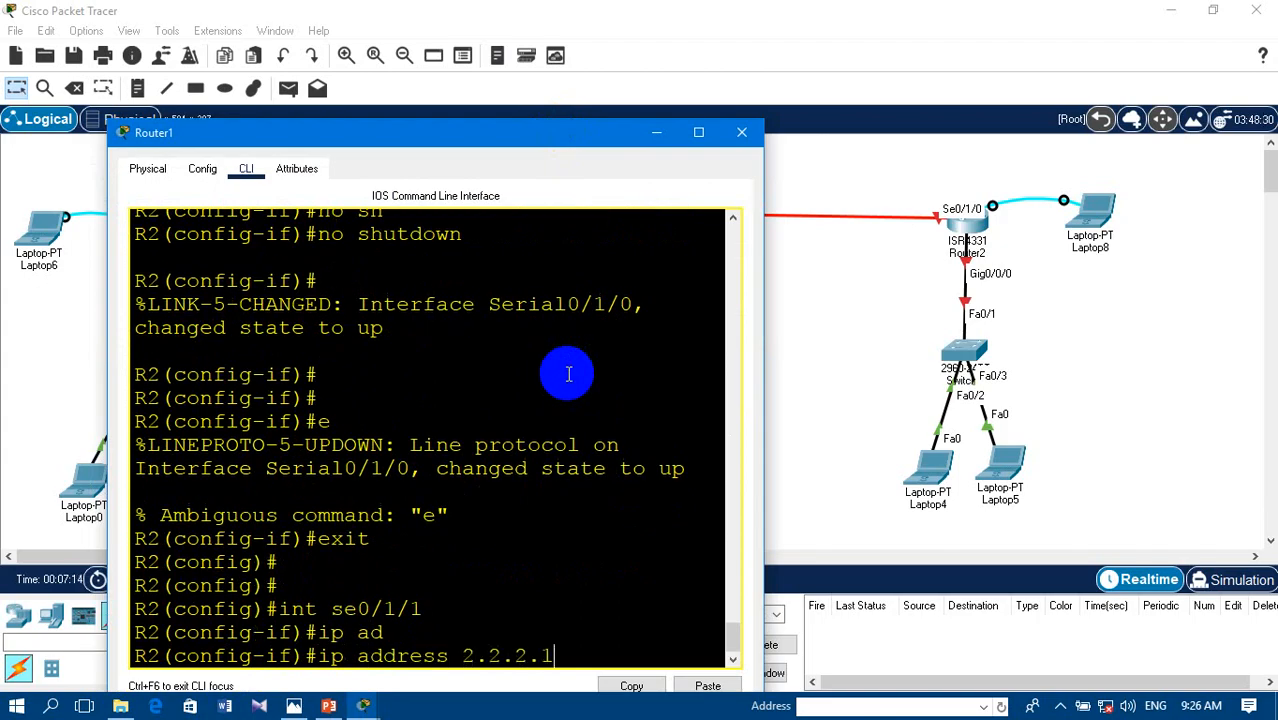
{"action": "type", "text": "2.2.2.1 255.0.0.0"}
{"action": "key", "text": "Return"}
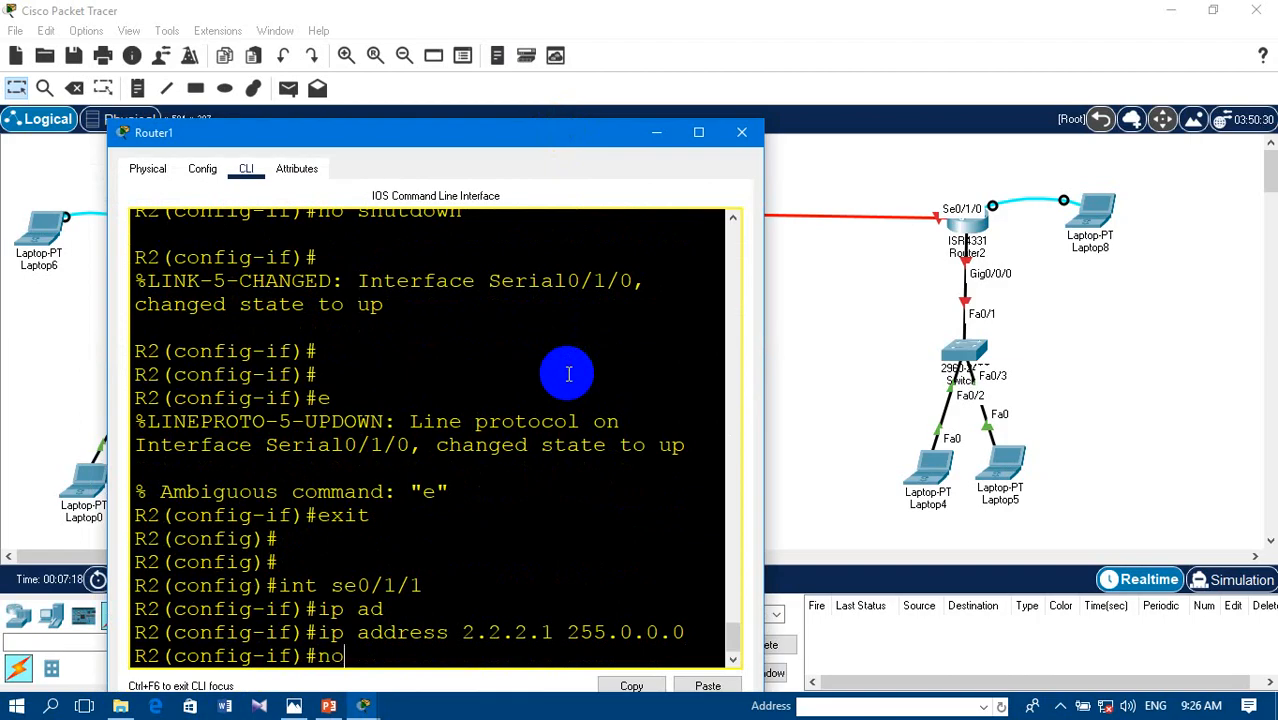
- Enable R2's serial 0/1/1 interface with no shutdown
{"action": "type", "text": "no sh"}
{"action": "key", "text": "Tab"}
{"action": "key", "text": "Return"}
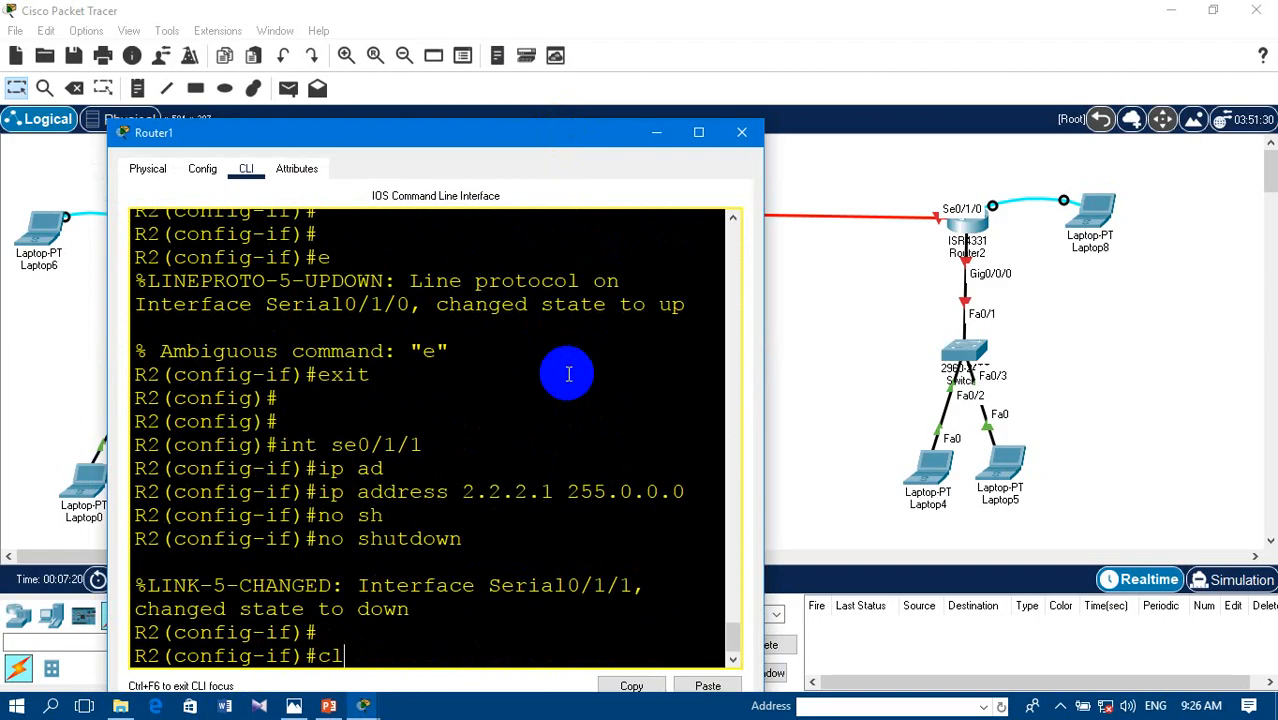
- Set the clock rate of R2's serial 0/1/1 interface to 64000
{"action": "type", "text": "cl"}
{"action": "key", "text": "Tab"}
{"action": "type", "text": "rt"}
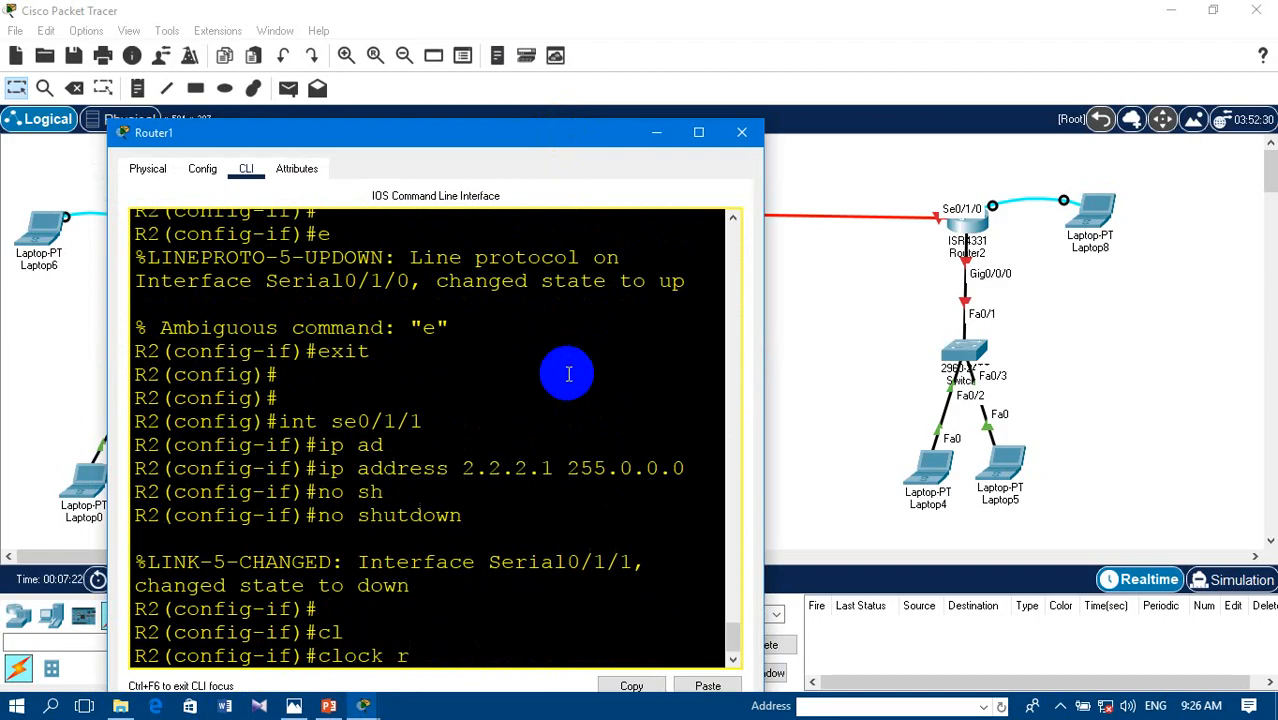
{"action": "key", "text": "Tab"}
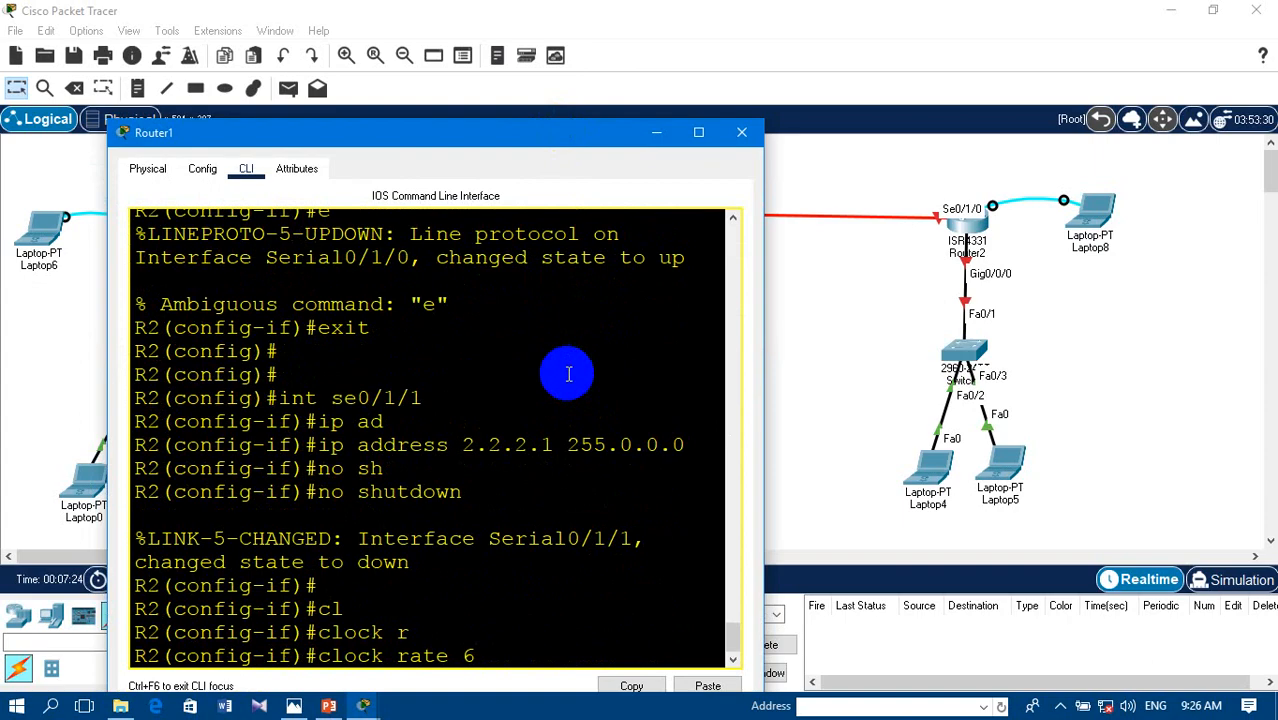
{"action": "key", "text": "Return"}
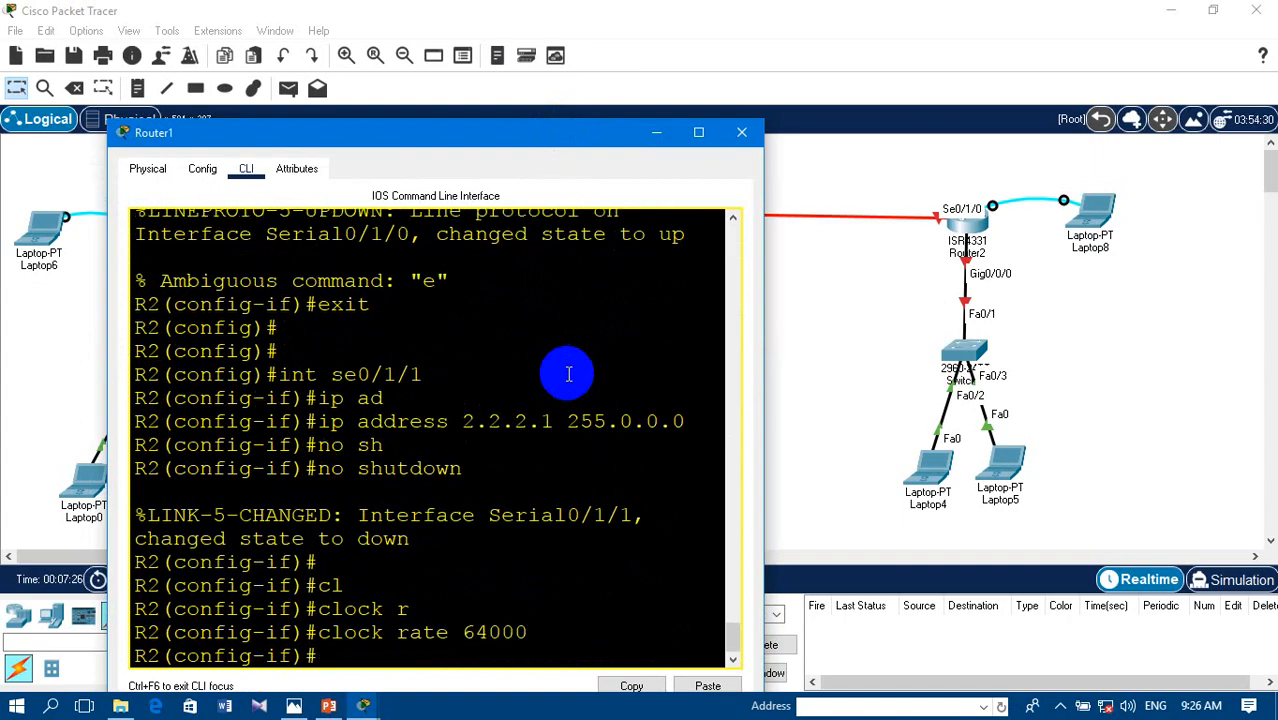
- Reissue no shutdown on R2's serial 0/1/1 interface and close the Router1 window
{"action": "type", "text": "no sh"}
{"action": "key", "text": "Tab"}
{"action": "key", "text": "Return"}
{"action": "key", "text": "Return"}
{"action": "key", "text": "Return"}
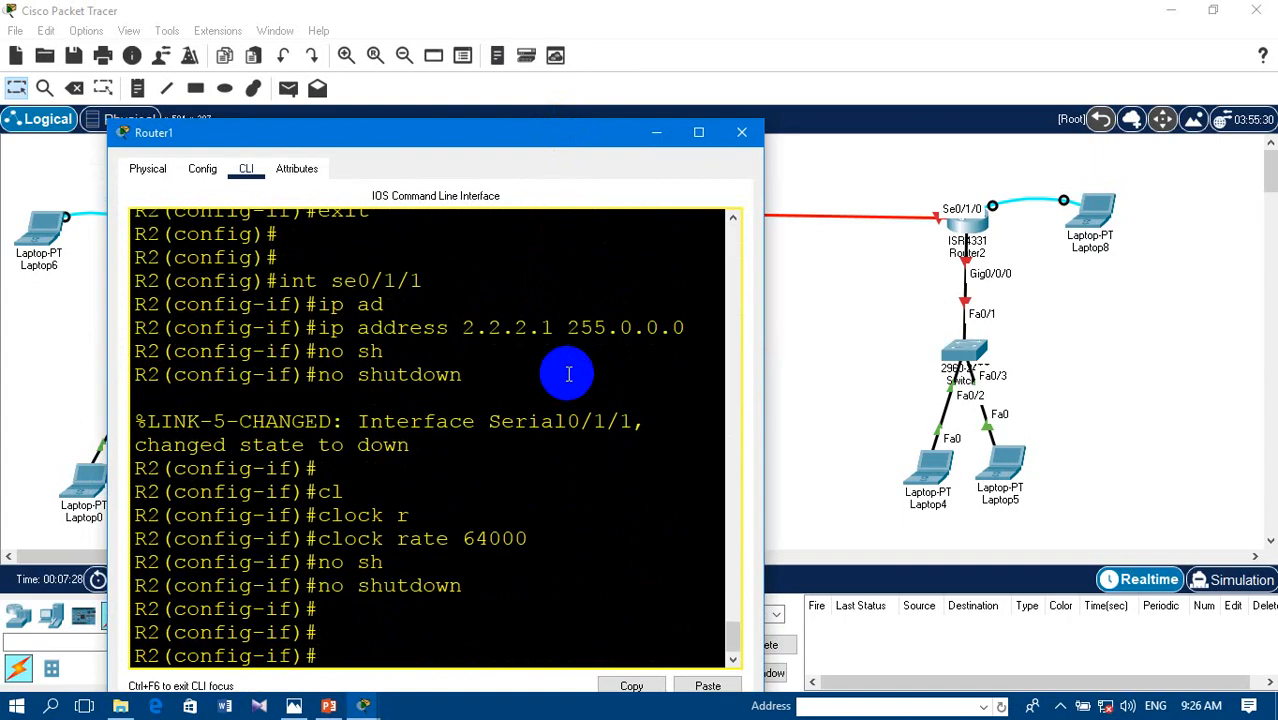
{"action": "left_click", "coordinate": [743, 133]}
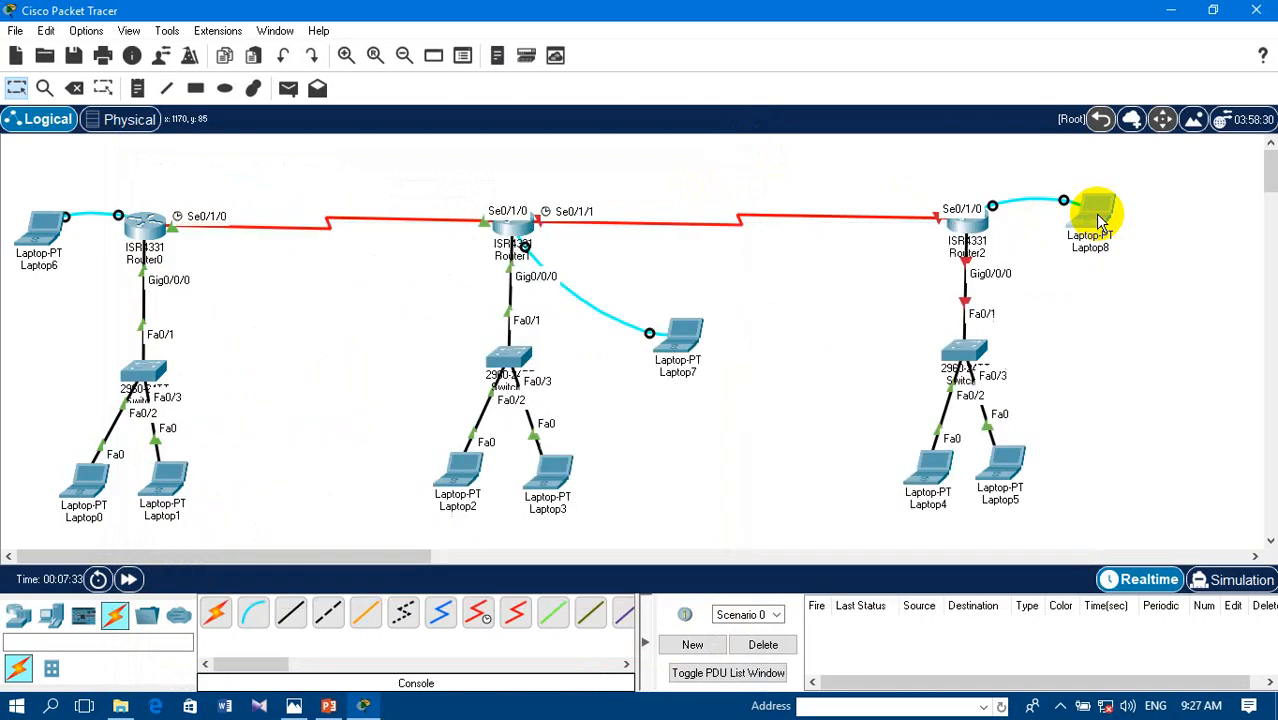
- Open a terminal session on Laptop8 to reach Router2's console
{"action": "left_click", "coordinate": [1100, 222]}
{"action": "left_click", "coordinate": [465, 64]}
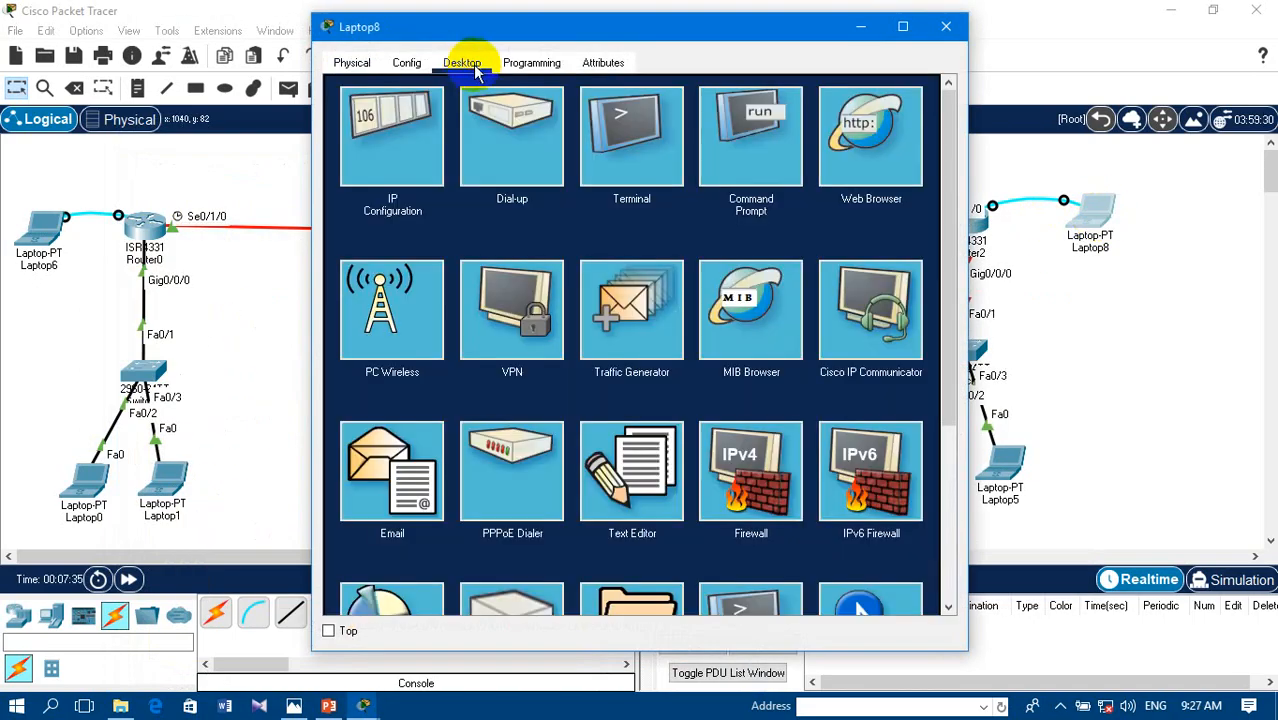
{"action": "left_click", "coordinate": [623, 165]}
{"action": "left_click", "coordinate": [860, 270]}
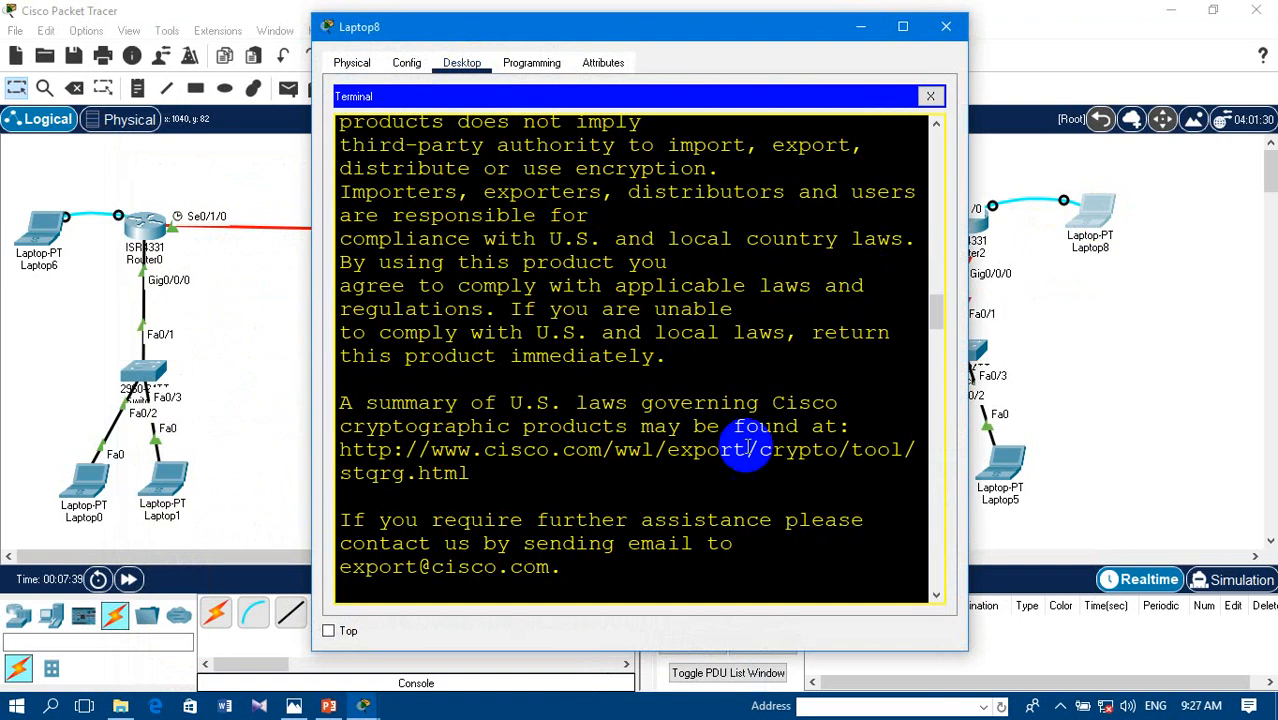
- Decline Router2's initial configuration dialog with no and continue to its user prompt
{"action": "left_click", "coordinate": [612, 590]}
{"action": "key", "text": "Return"}
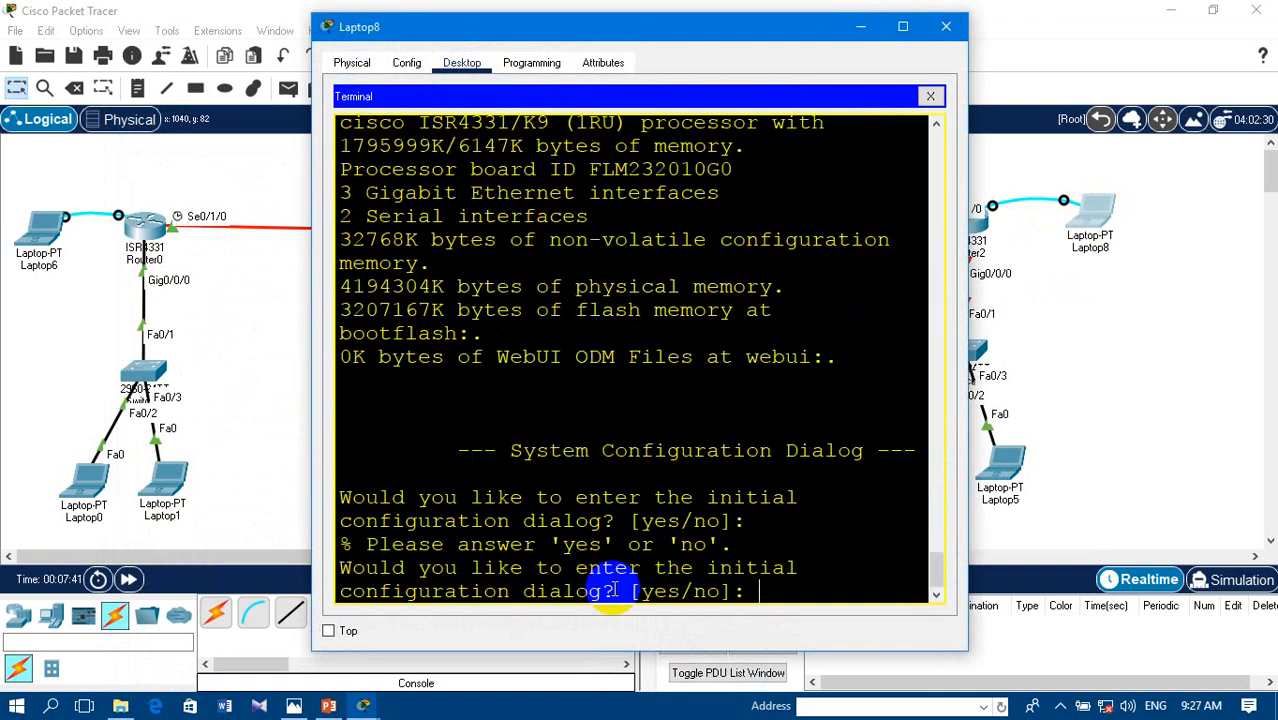
{"action": "type", "text": "no"}
{"action": "key", "text": "Return"}
{"action": "key", "text": "Return"}
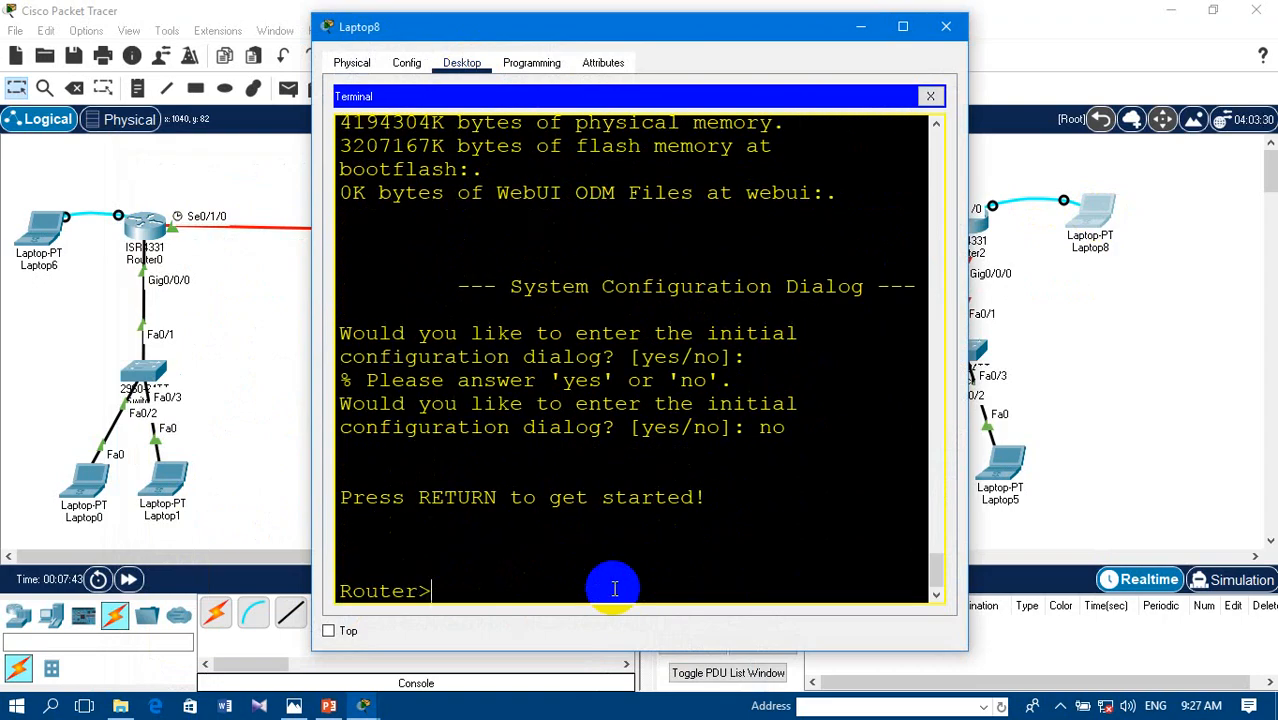
- Enter privileged mode with enable on Router2 and continue into global configuration mode from the terminal
{"action": "type", "text": "en"}
{"action": "key", "text": "Tab"}
{"action": "key", "text": "Return"}
{"action": "type", "text": "\\"}
{"action": "type", "text": "onfn"}
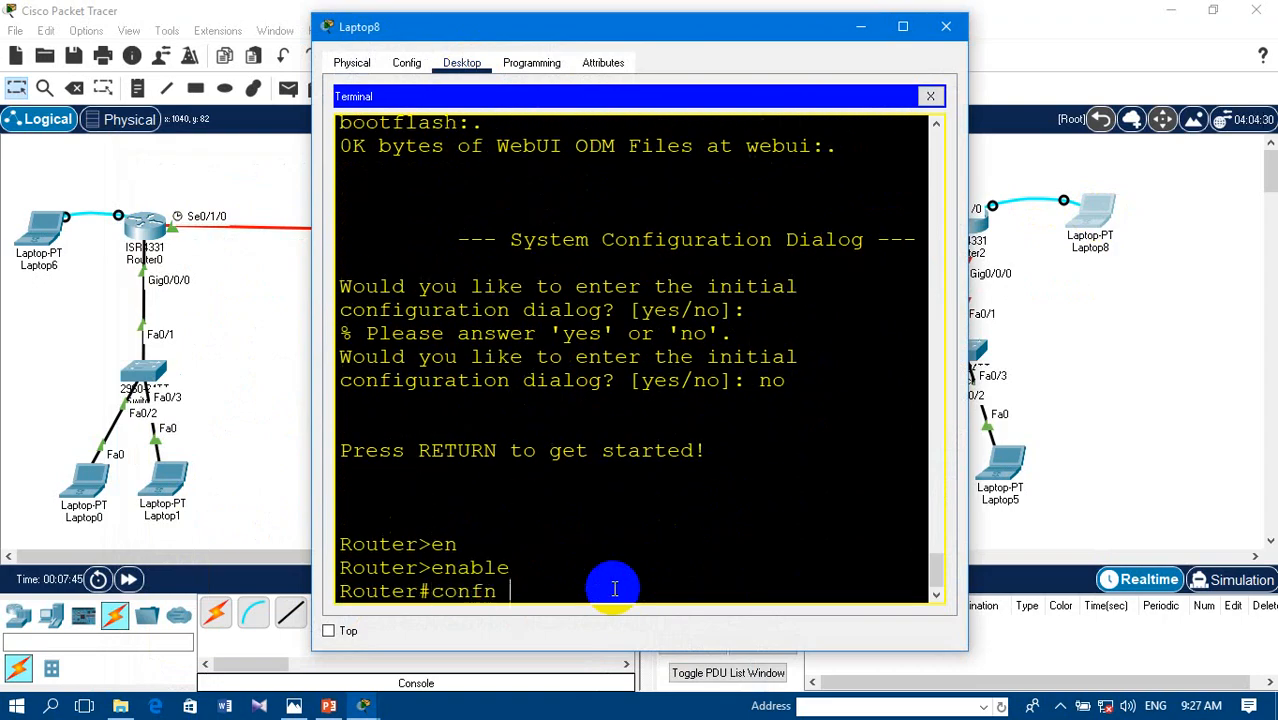
{"action": "key", "text": "BackSpace"}
{"action": "key", "text": "BackSpace"}
{"action": "type", "text": "t"}
{"action": "key", "text": "Return"}
{"action": "key", "text": "Return"}
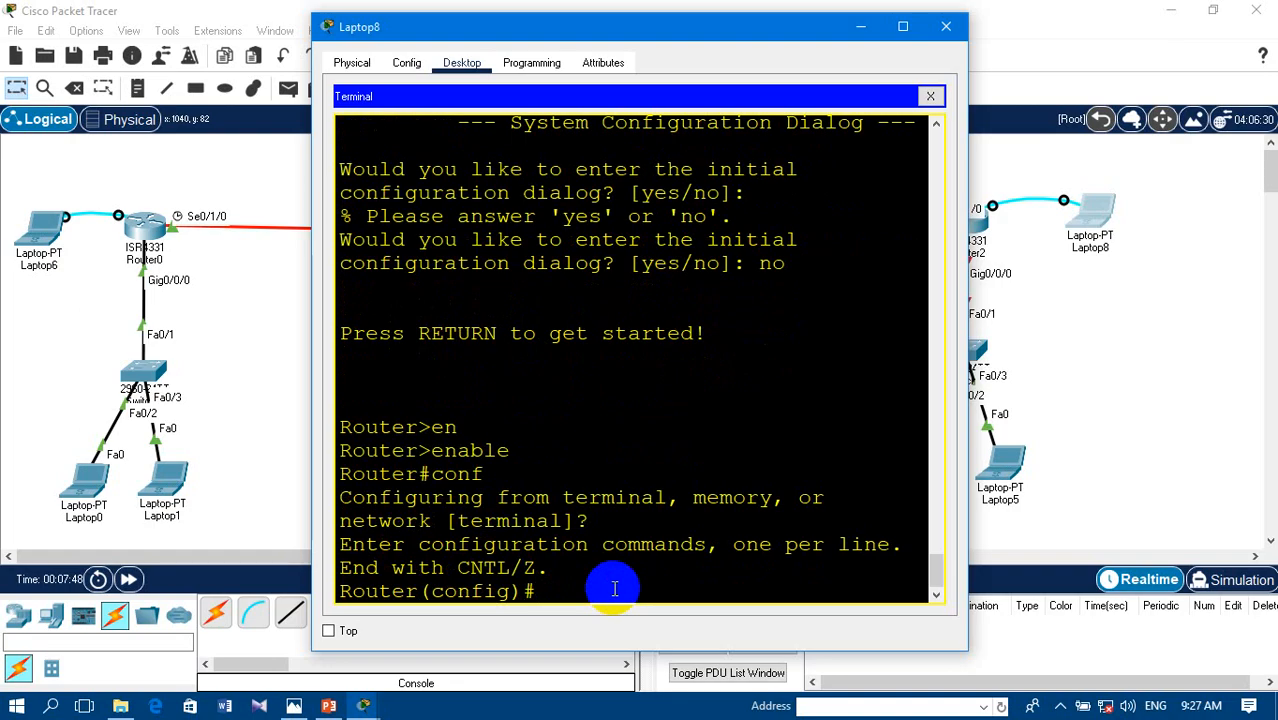
- Set Router2's hostname to R3
{"action": "type", "text": "hos"}
{"action": "key", "text": "Tab"}
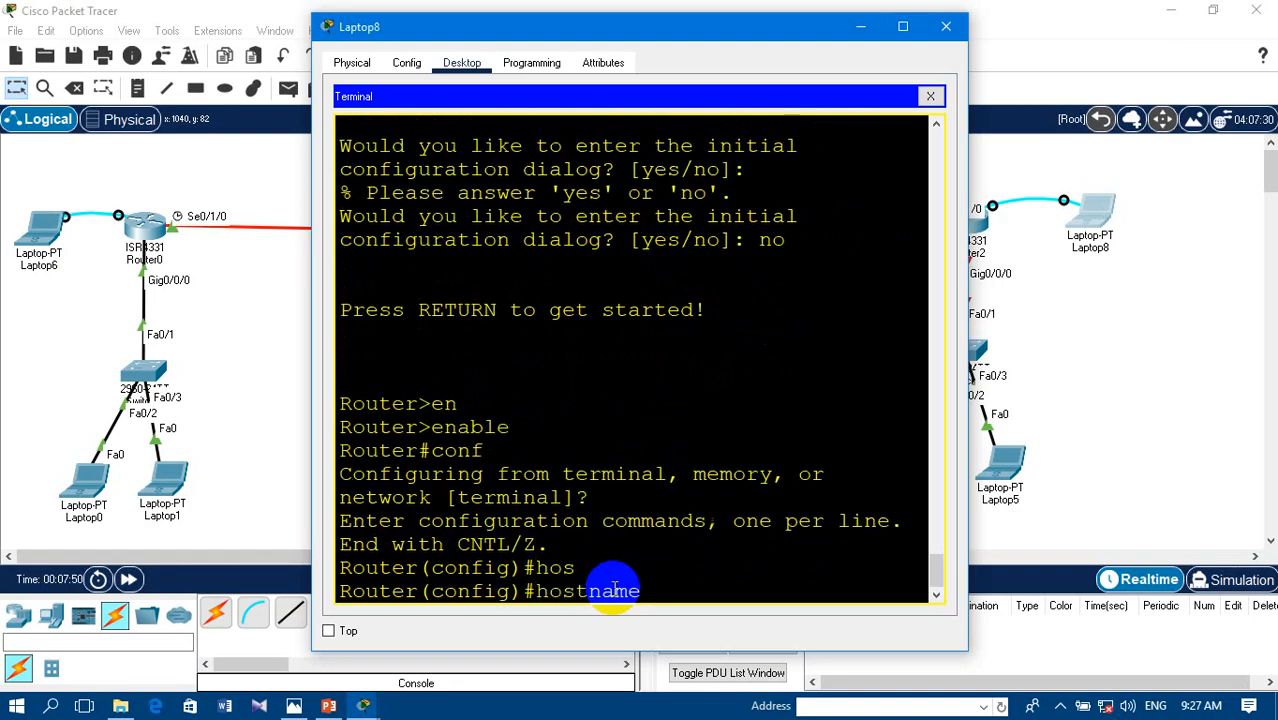
{"action": "type", "text": "R3"}
{"action": "key", "text": "Return"}
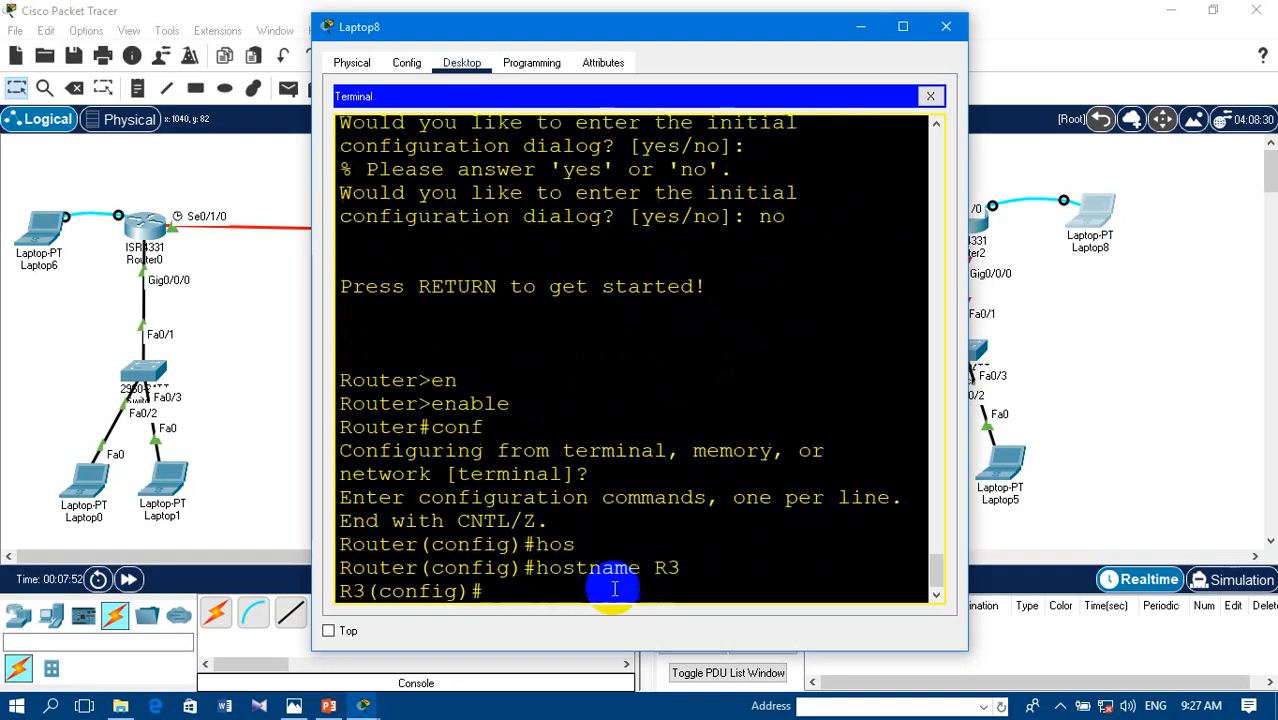
{"action": "key", "text": "Return"}
- Assign IP address 30.0.0.1 with mask 255.0.0.0 to R3's gigabit 0/0/0 interface
{"action": "type", "text": "int gi"}
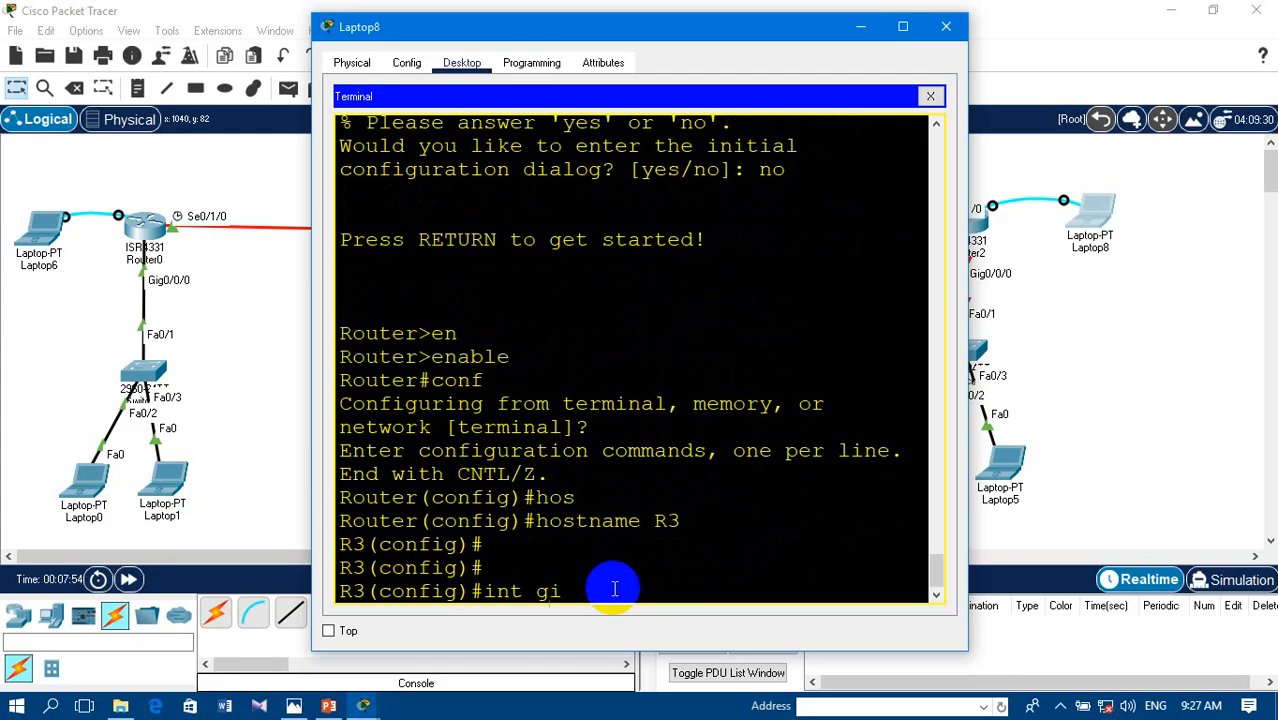
{"action": "type", "text": "g0/0/0"}
{"action": "key", "text": "Return"}
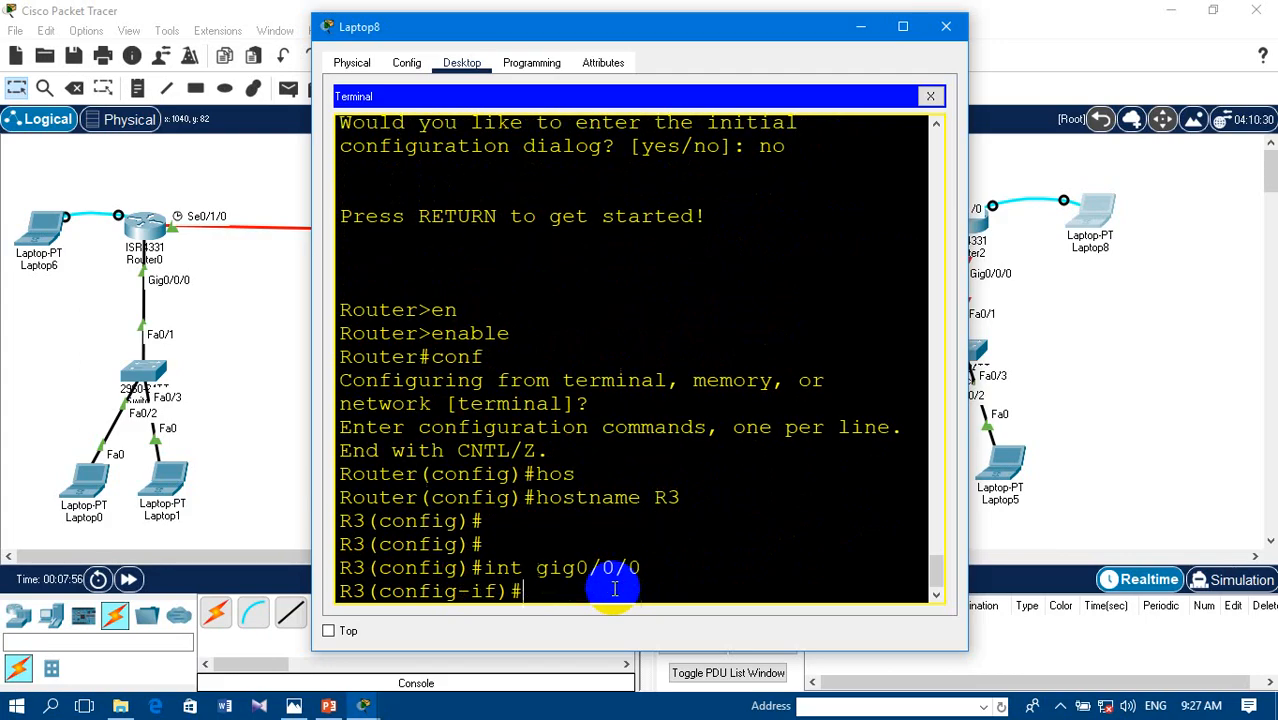
{"action": "type", "text": "ip add"}
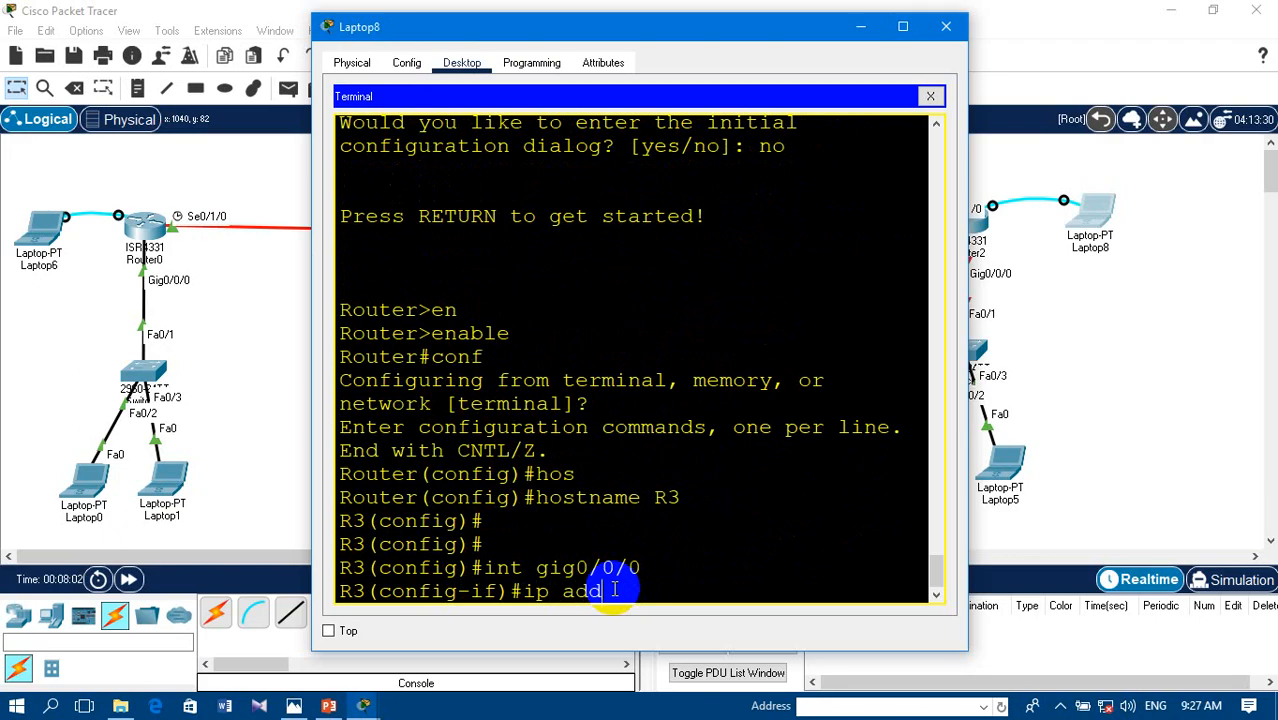
{"action": "key", "text": "Tab"}
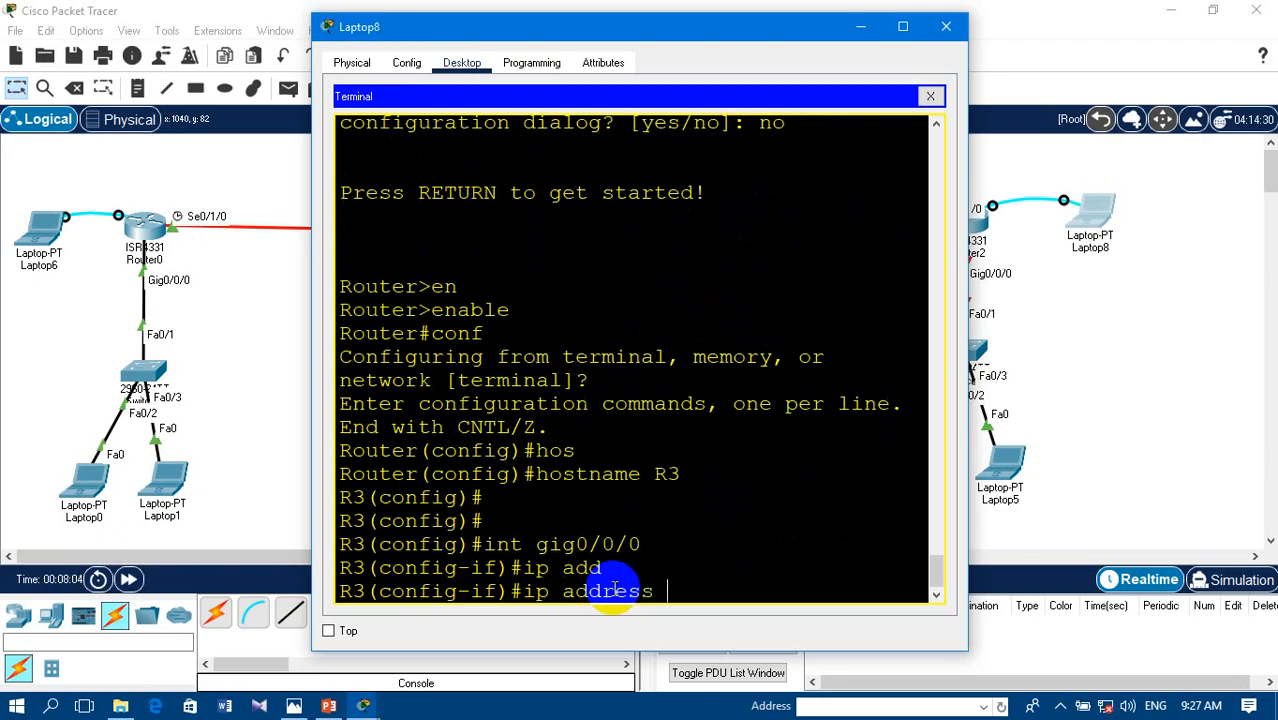
{"action": "type", "text": "30.0"}
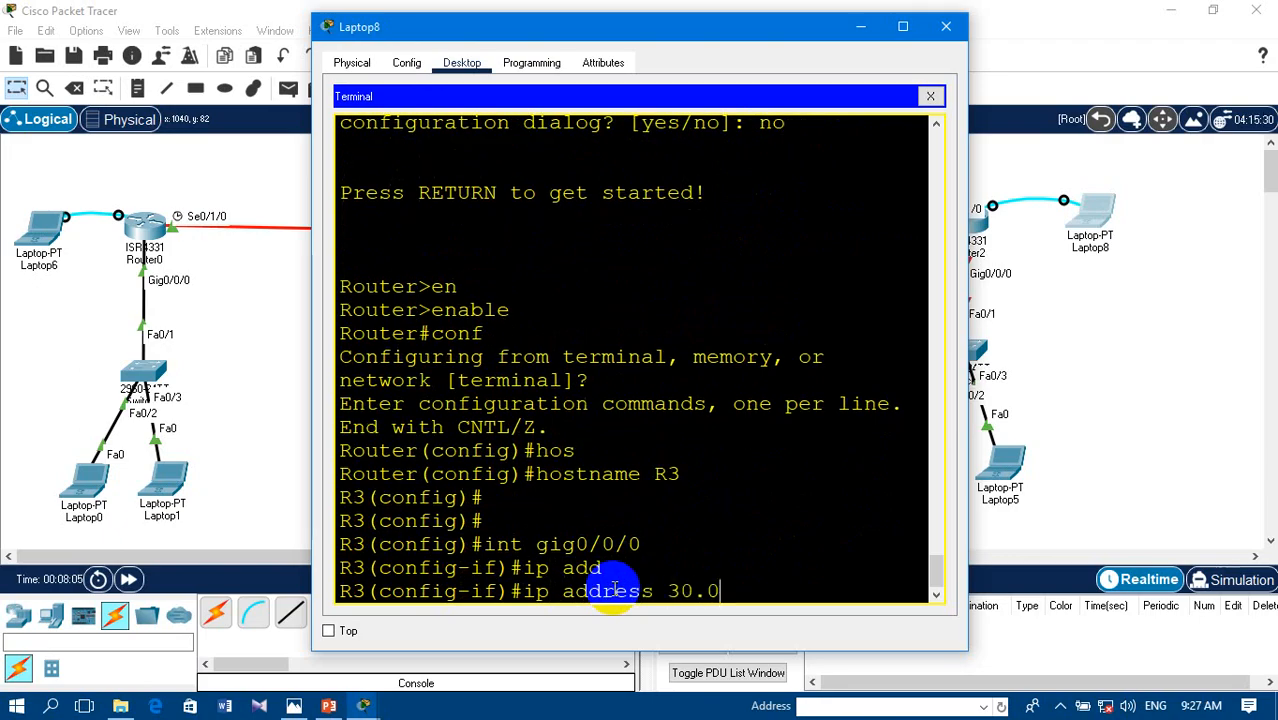
{"action": "type", "text": ".0.1 255.0"}
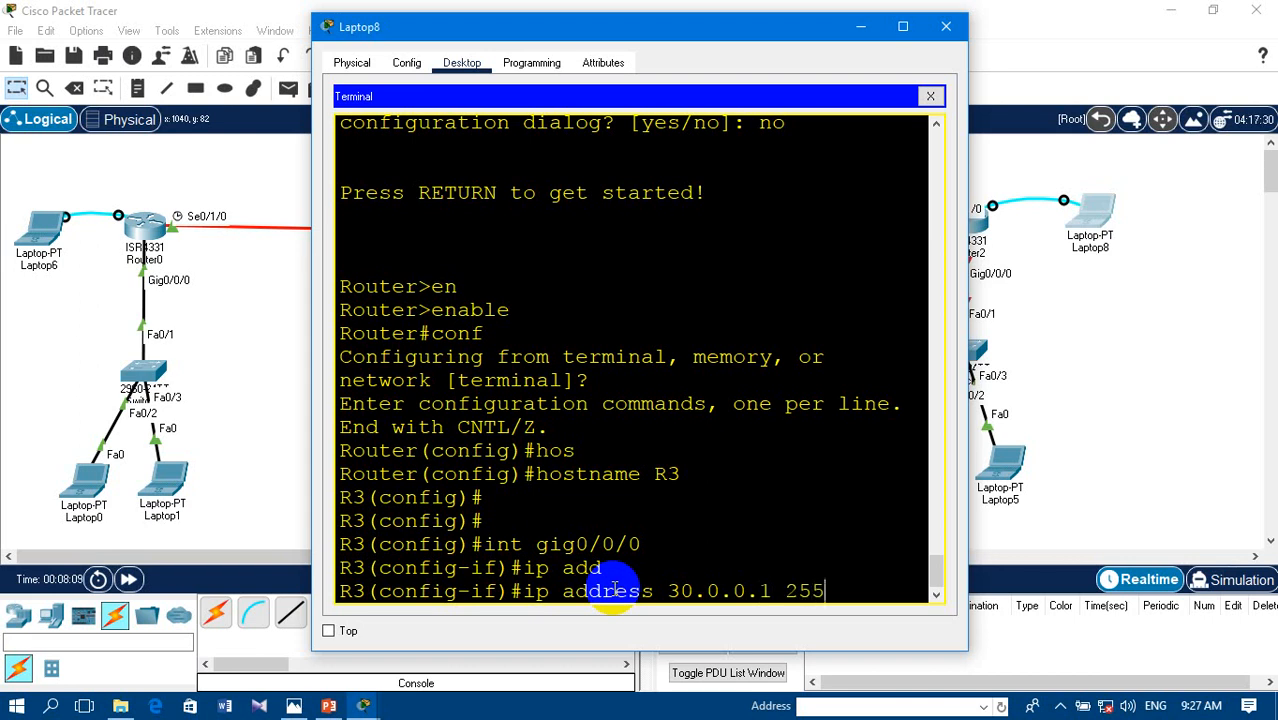
{"action": "type", "text": ".0.0."}
{"action": "key", "text": "Return"}
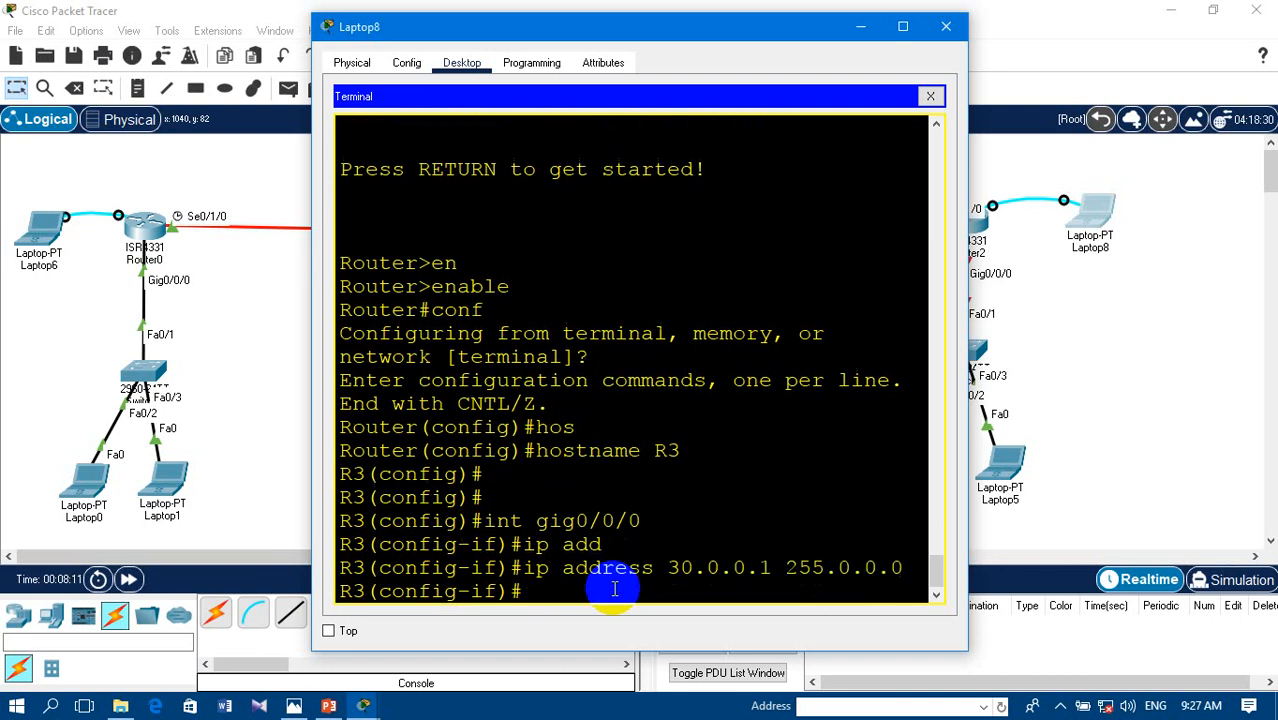
- Enable R3's gigabit 0/0/0 interface with no shutdown and exit to global configuration mode
{"action": "type", "text": "no sh"}
{"action": "key", "text": "Tab"}
{"action": "key", "text": "Return"}
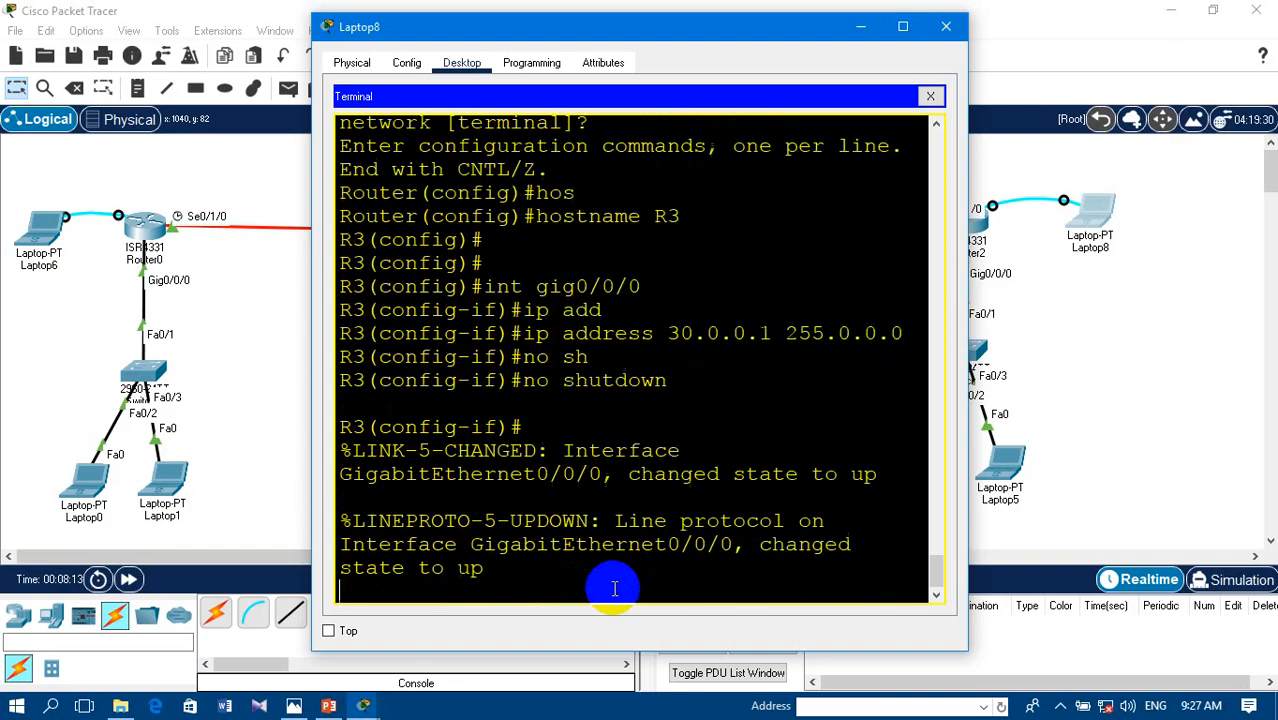
{"action": "key", "text": "Return"}
{"action": "key", "text": "Return"}
{"action": "type", "text": "e"}
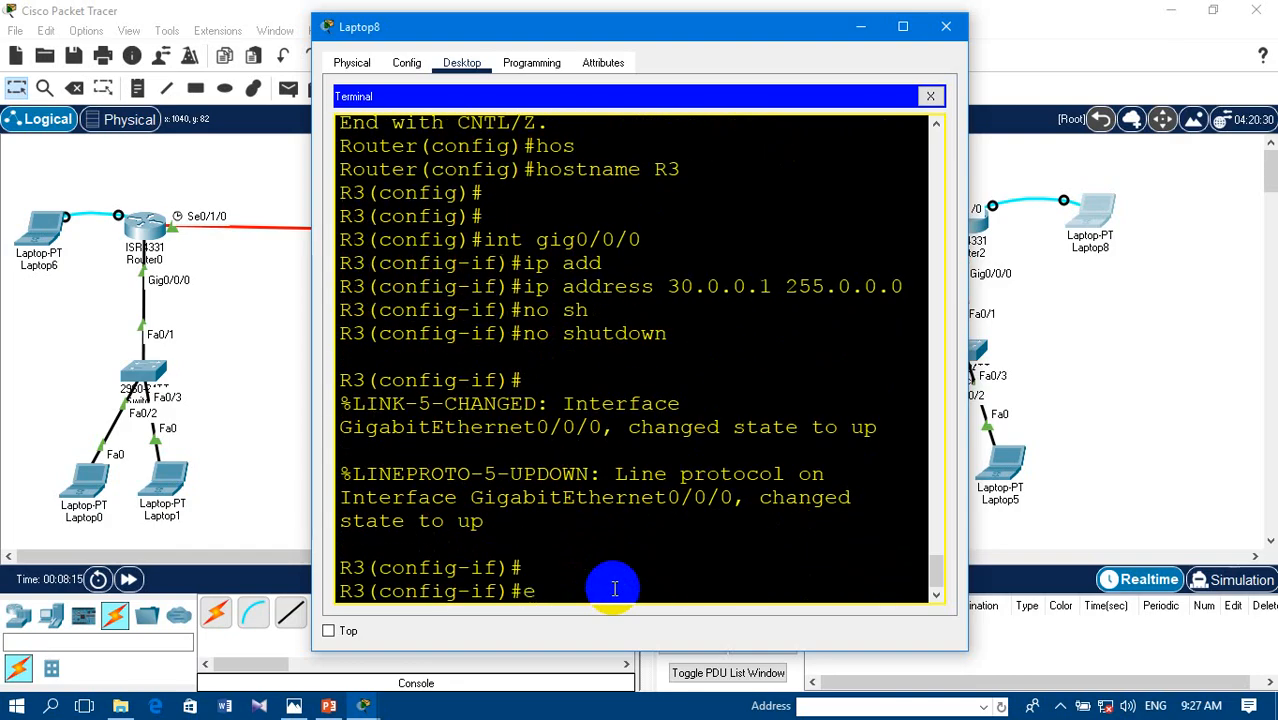
{"action": "type", "text": "xit"}
{"action": "key", "text": "Return"}
{"action": "key", "text": "Return"}
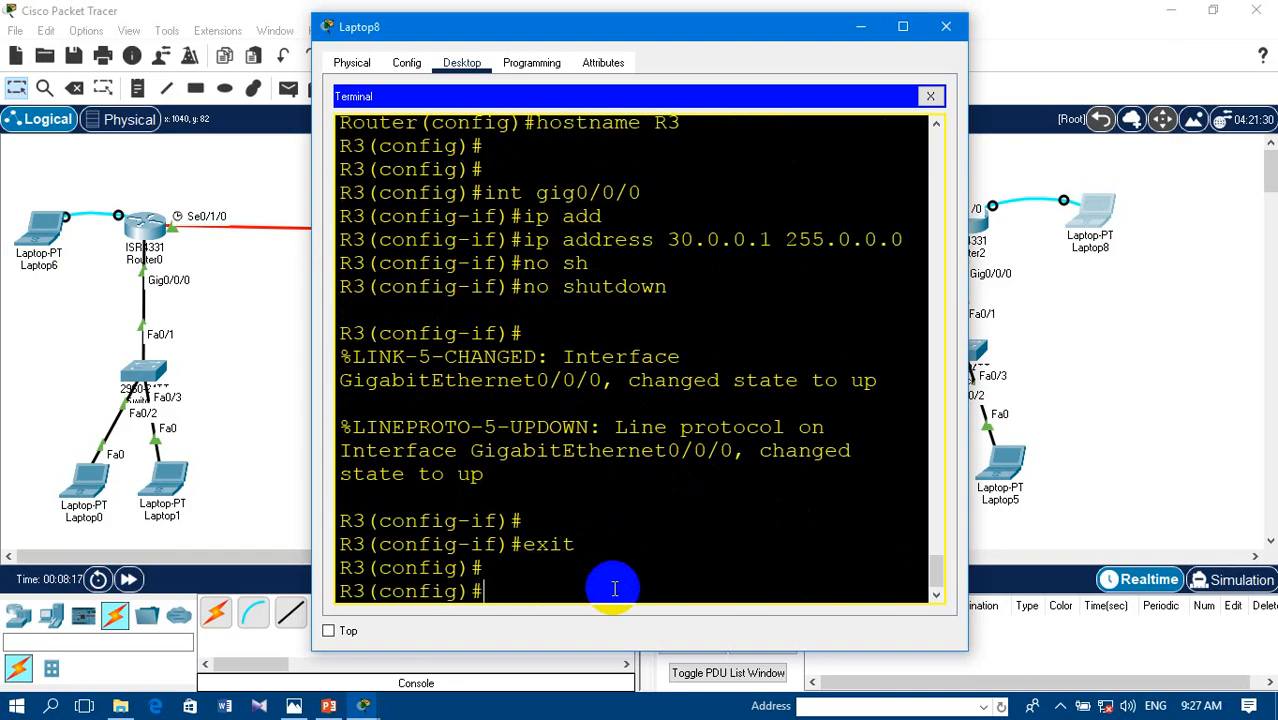
- Assign IP address 2.2.2.2 with mask 255.0.0.0 to R3's serial 0/1/0 interface
{"action": "left_click_drag", "start_coordinate": [595, 30], "coordinate": [429, 57]}
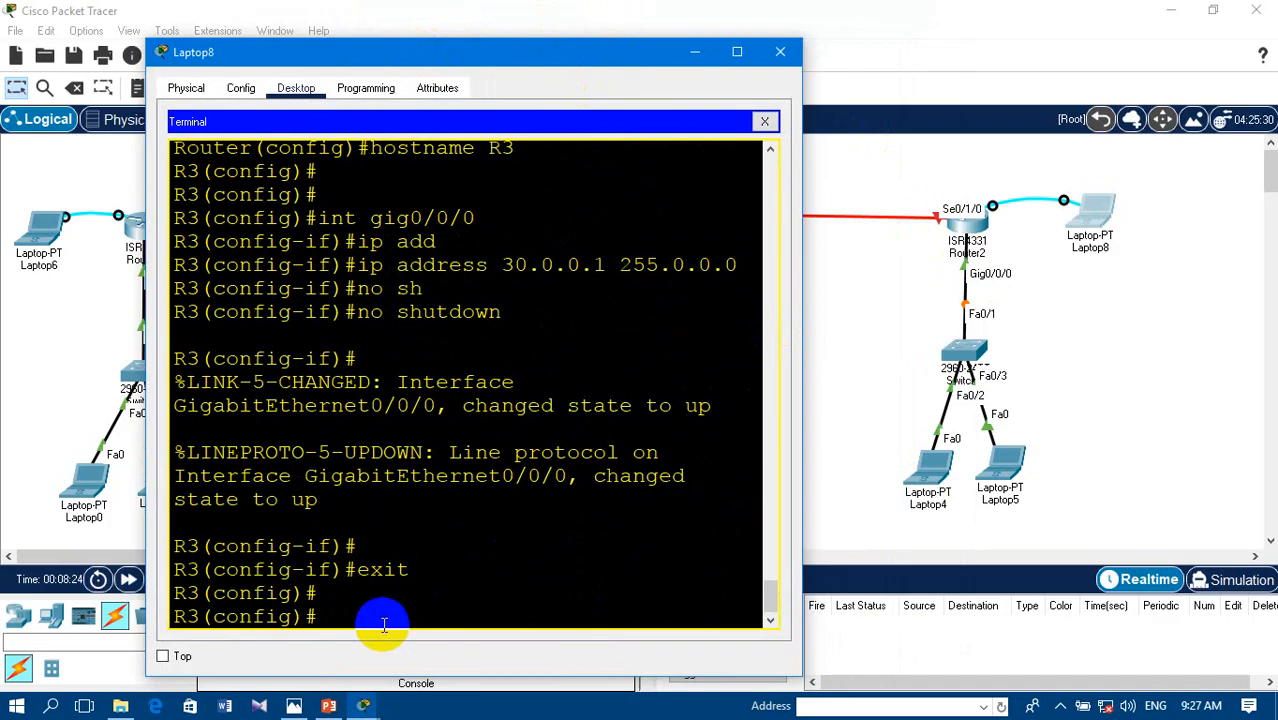
{"action": "type", "text": "int se0/1/0"}
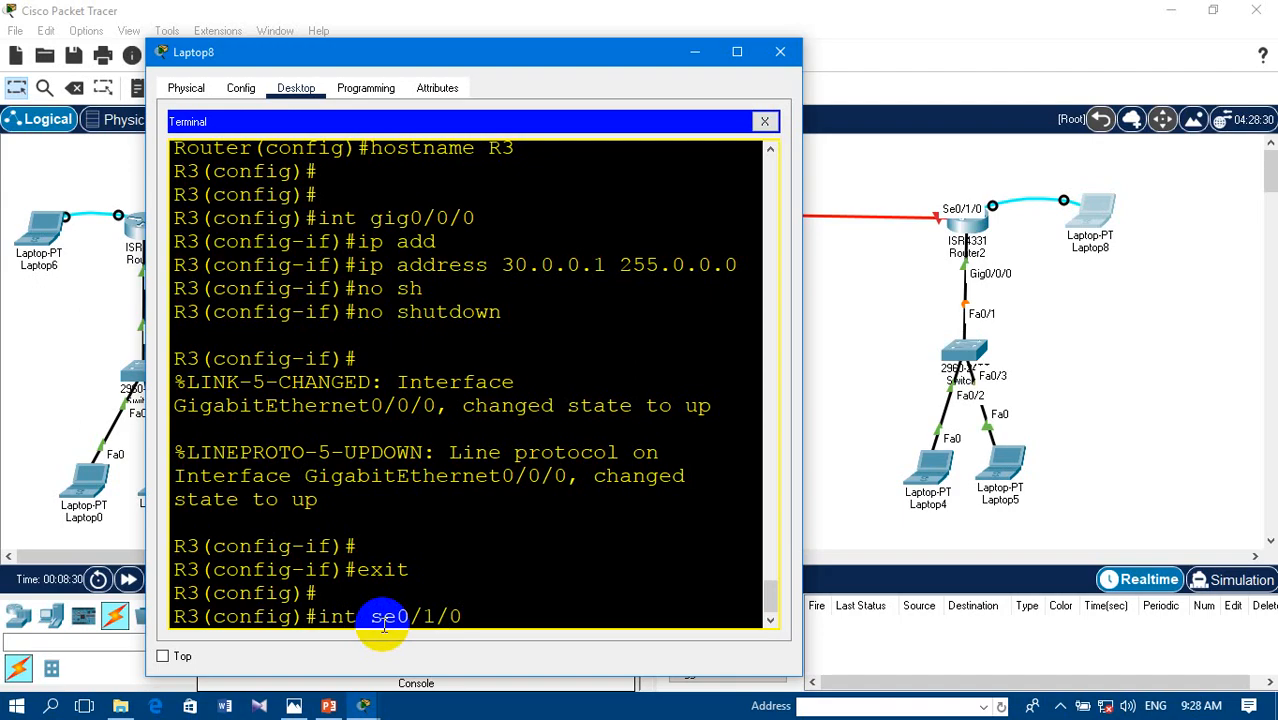
{"action": "key", "text": "Return"}
{"action": "type", "text": "ip add"}
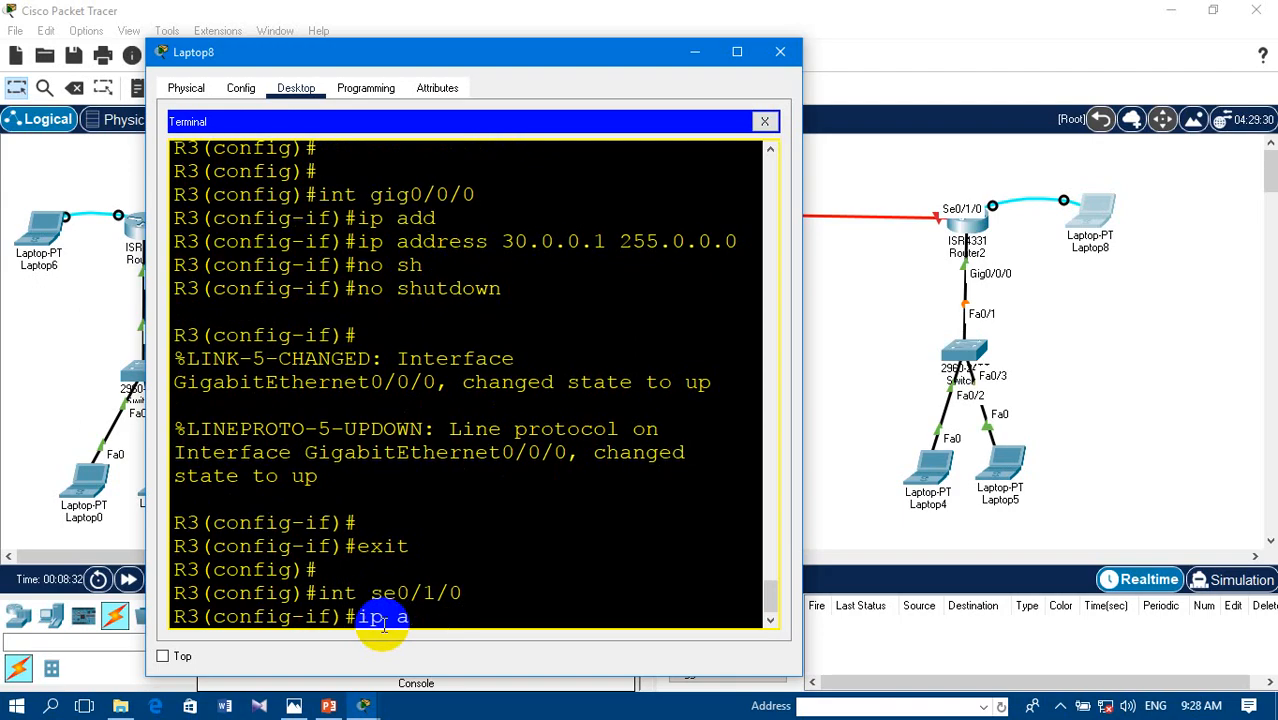
{"action": "key", "text": "Tab"}
{"action": "type", "text": "2.2.2"}
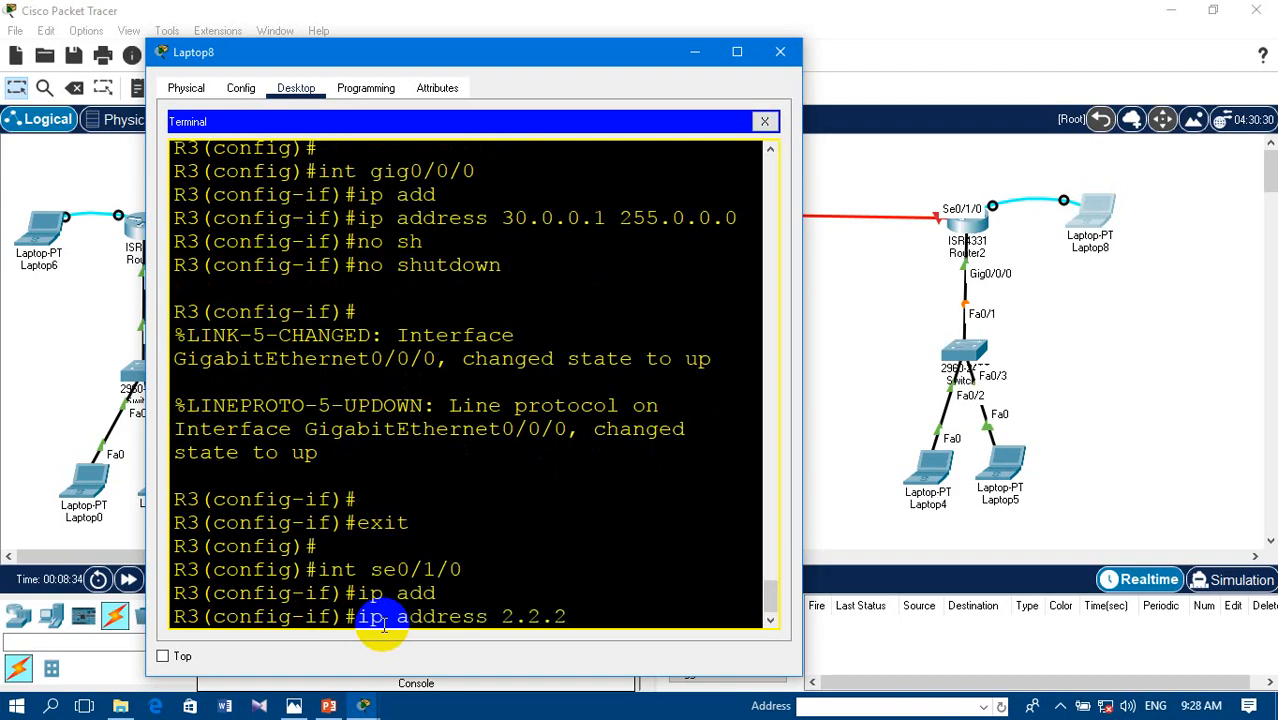
{"action": "type", "text": ".2 255.0.0.0"}
{"action": "key", "text": "Return"}
- Enable R3's serial 0/1/0 interface with no shutdown and close the Laptop8 window
{"action": "type", "text": "no s"}
{"action": "key", "text": "Return"}
{"action": "type", "text": "no sh"}
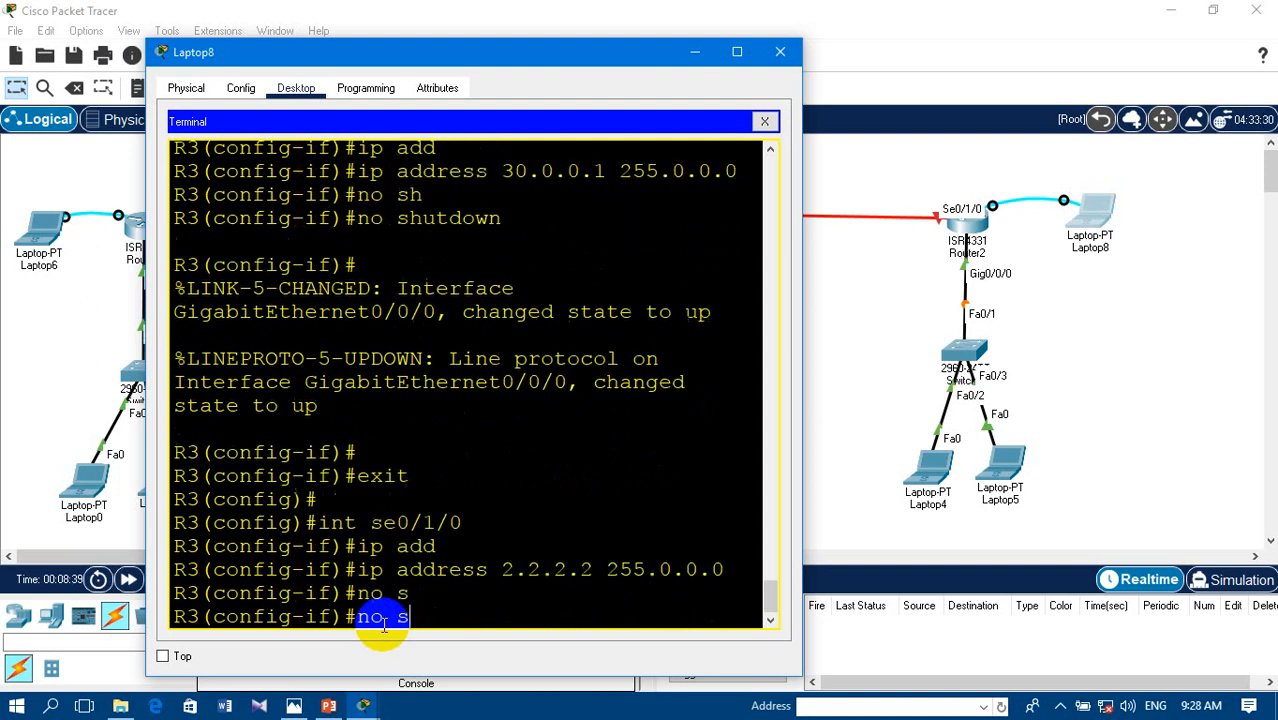
{"action": "key", "text": "Return"}
{"action": "key", "text": "Return"}
{"action": "key", "text": "Return"}
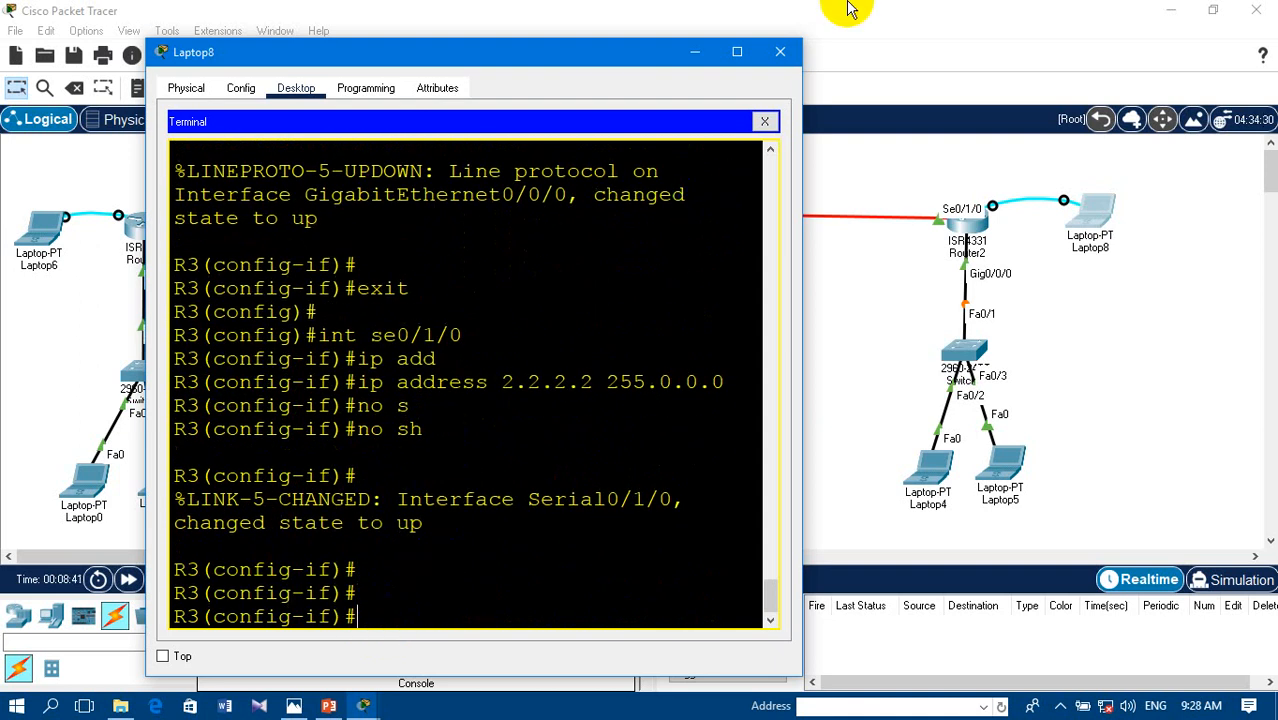
{"action": "left_click", "coordinate": [780, 51]}
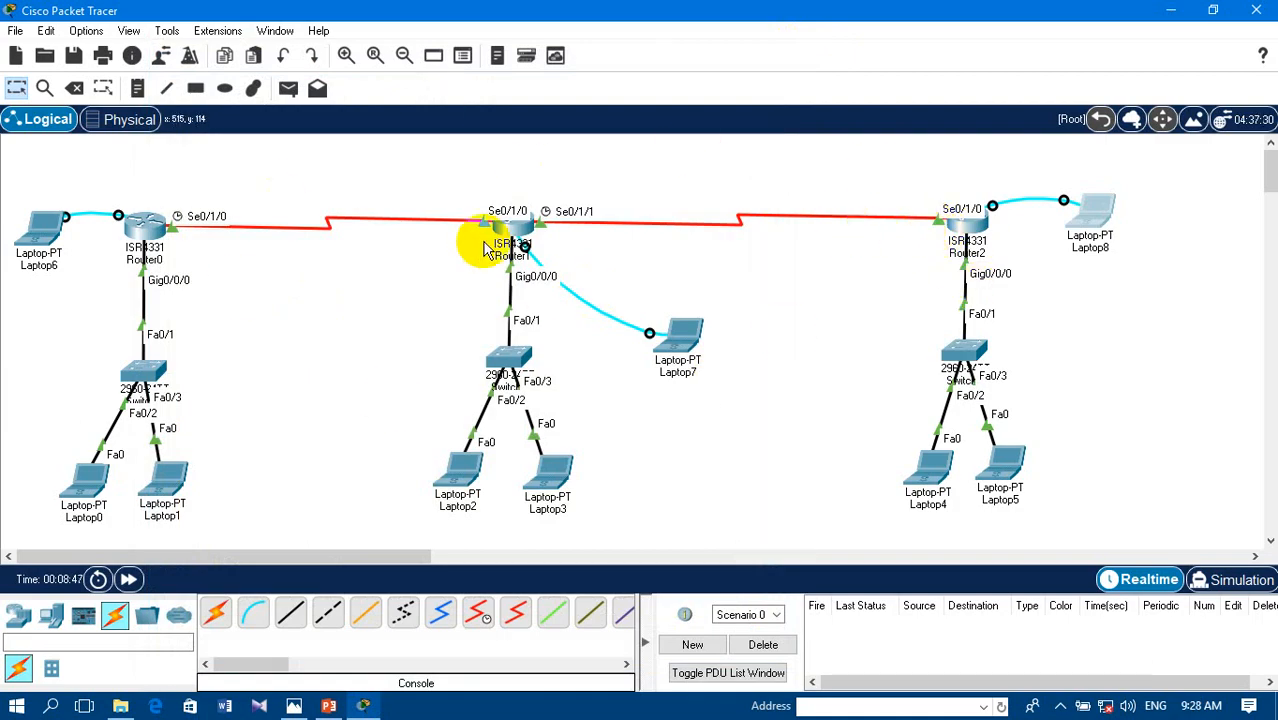
- Open the terminal on Laptop6 with the default port settings and bring up R1's global configuration prompt
{"action": "left_click", "coordinate": [37, 232]}
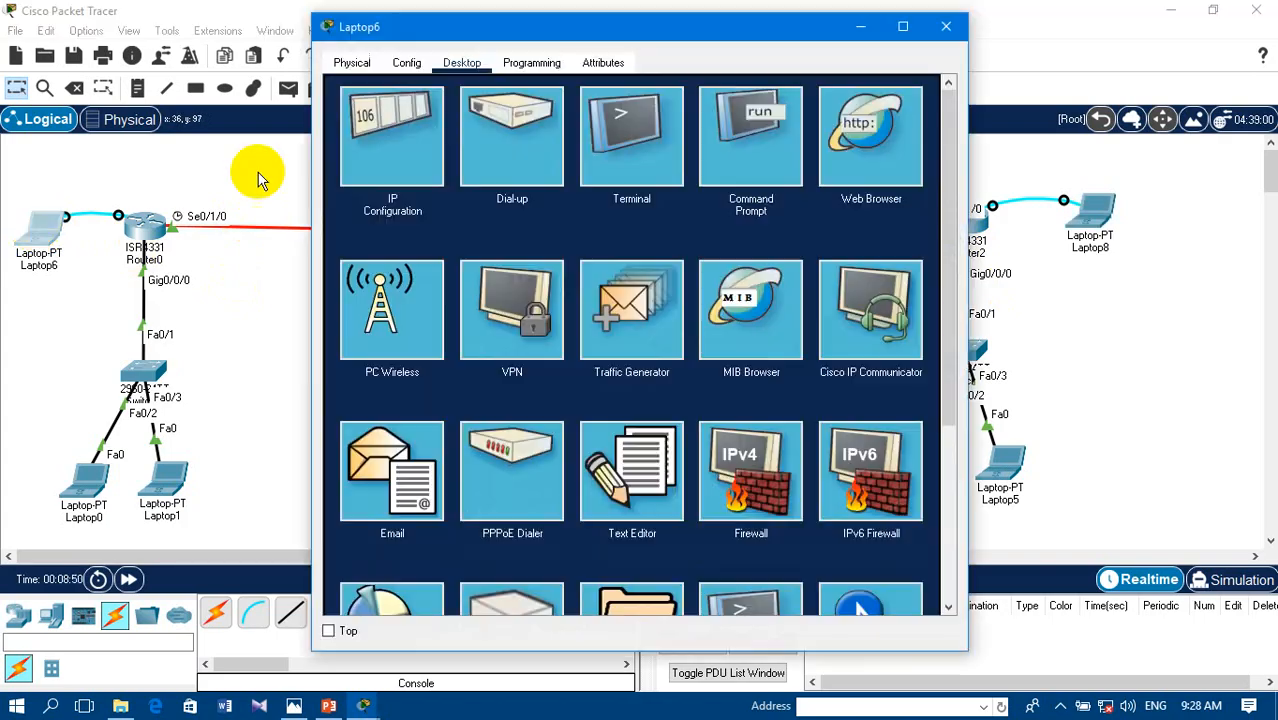
{"action": "left_click", "coordinate": [644, 155]}
{"action": "left_click", "coordinate": [899, 270]}
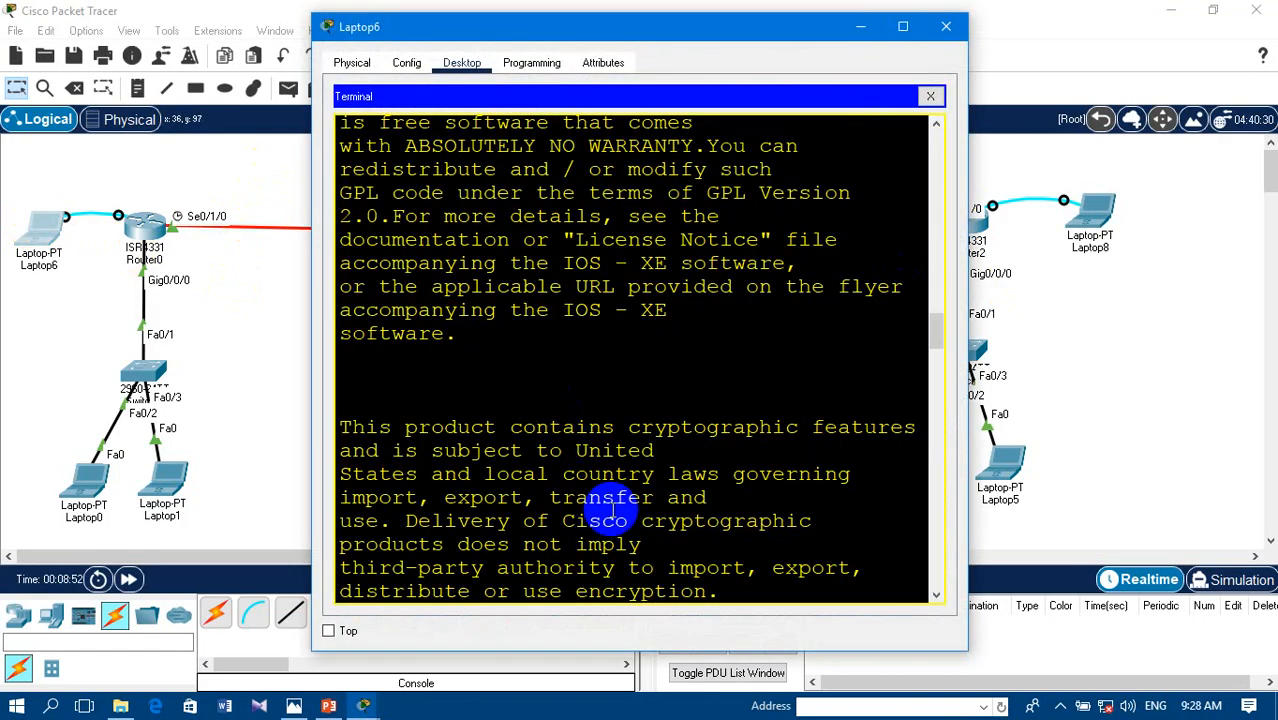
{"action": "left_click_drag", "start_coordinate": [748, 578], "coordinate": [750, 595]}
{"action": "key", "text": "Return"}
{"action": "key", "text": "Return"}
{"action": "key", "text": "Return"}
{"action": "key", "text": "Return"}
{"action": "key", "text": "Return"}
{"action": "key", "text": "Return"}
{"action": "key", "text": "Return"}
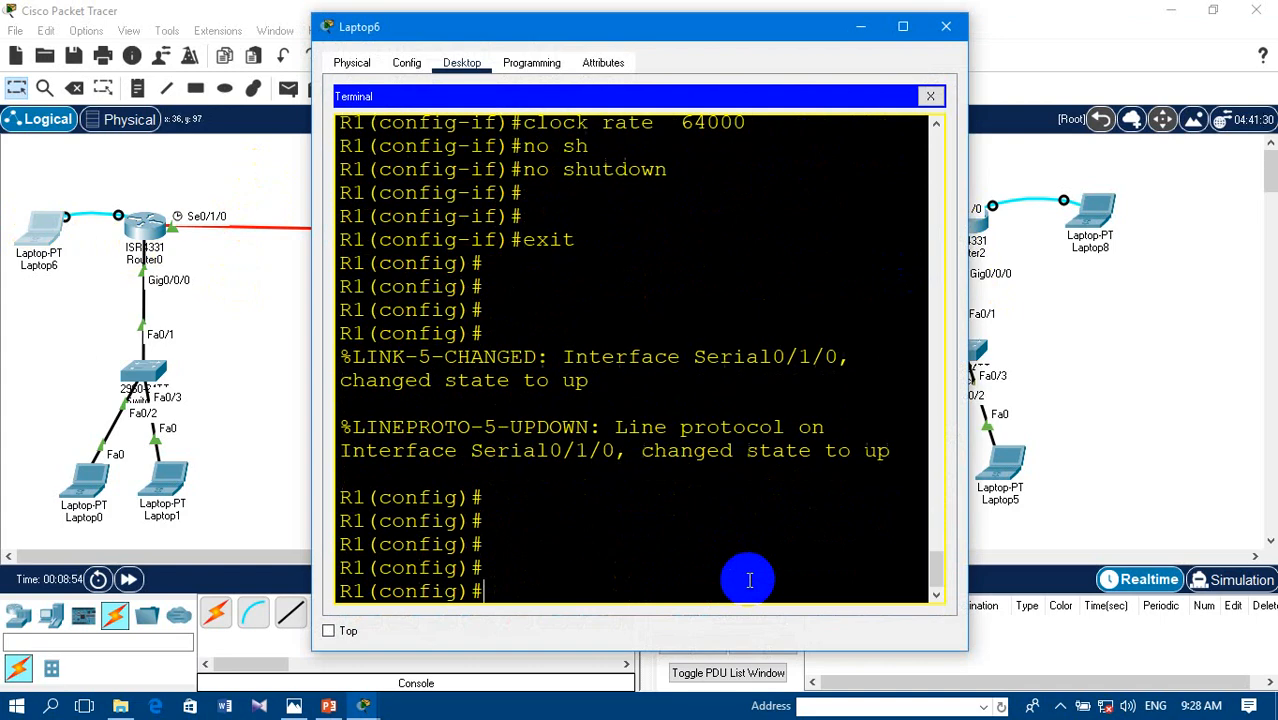
{"action": "key", "text": "Return"}
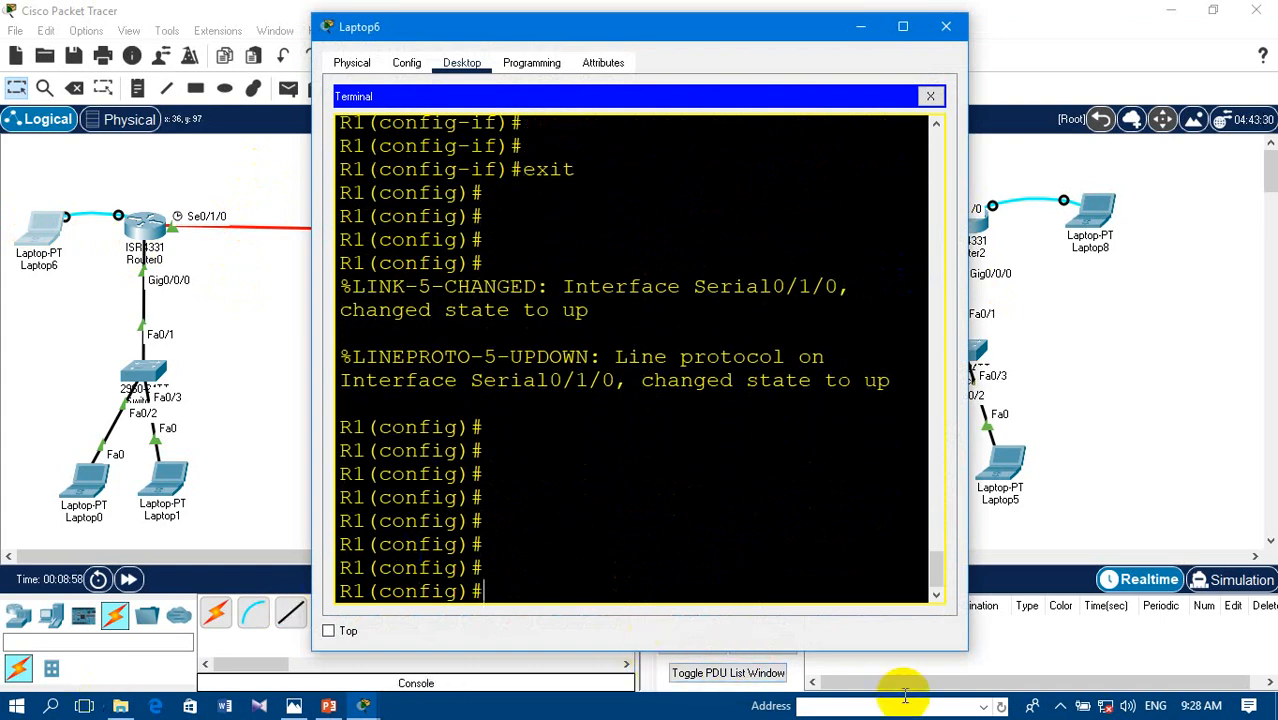
- Enter RIP router configuration mode on R1 with router rip
{"action": "left_click", "coordinate": [1060, 706]}
{"action": "left_click", "coordinate": [601, 531]}
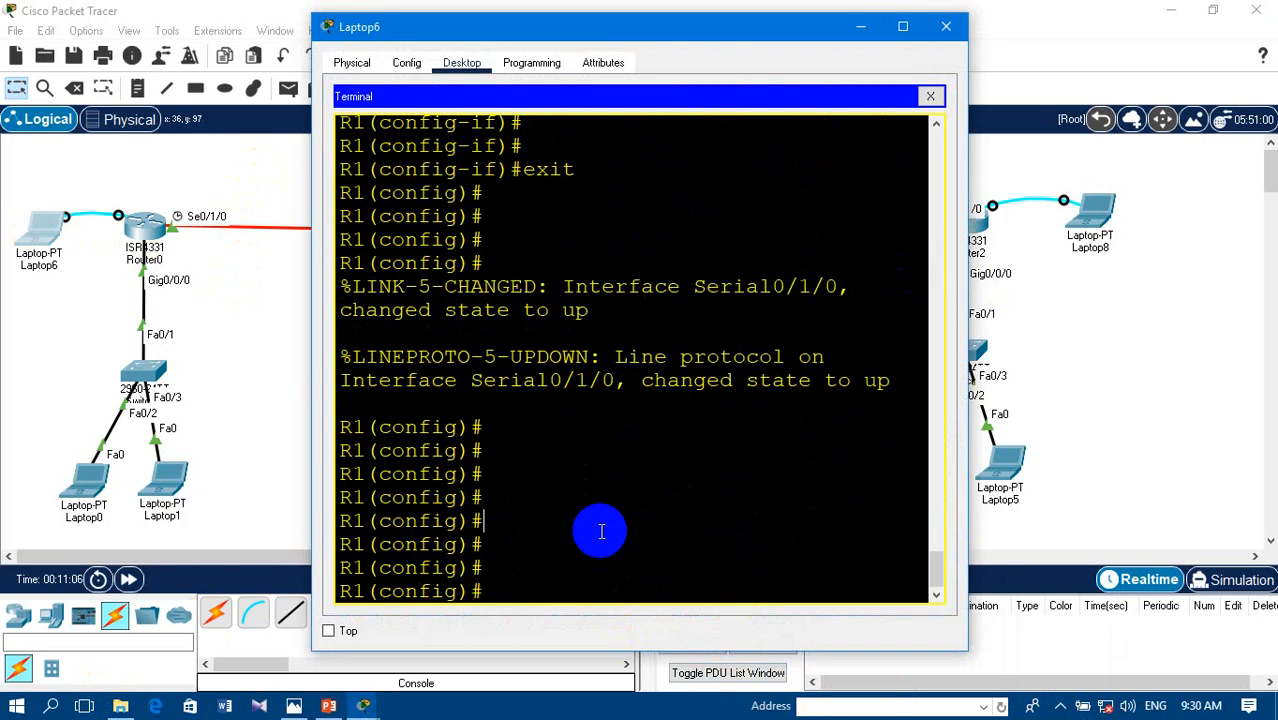
{"action": "key", "text": "Return"}
{"action": "key", "text": "Return"}
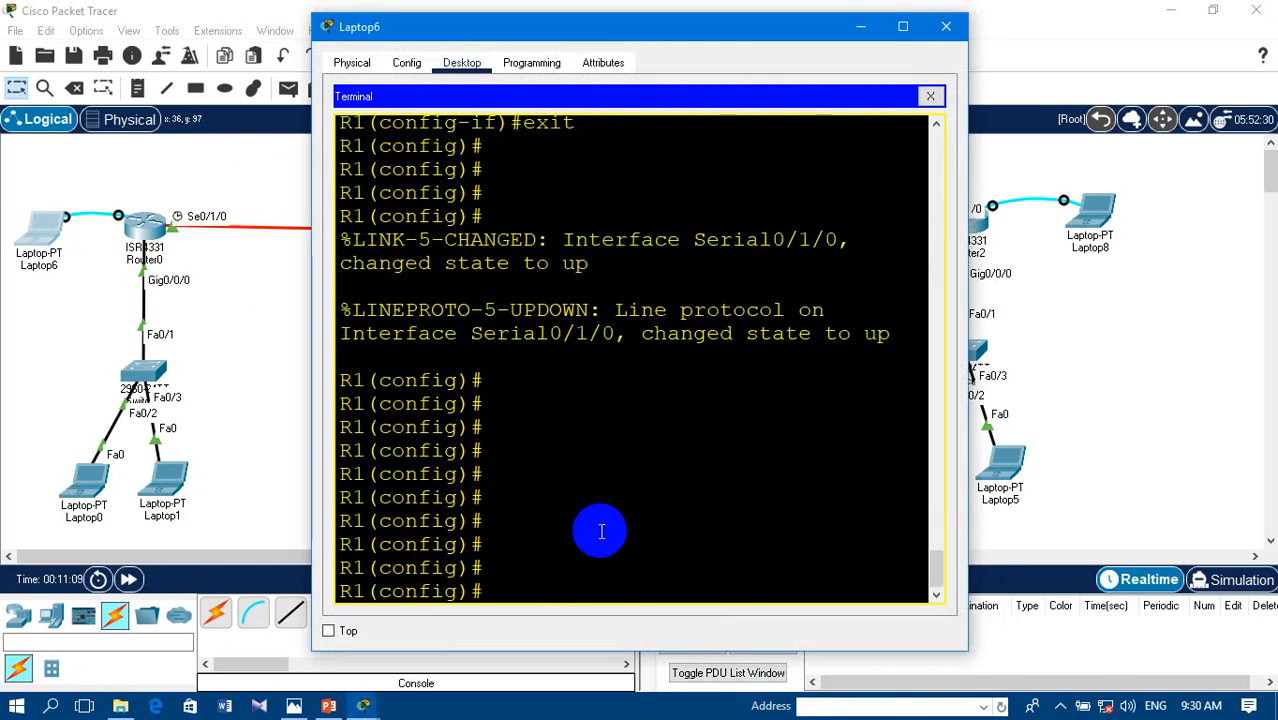
{"action": "type", "text": "rou"}
{"action": "key", "text": "Tab"}
{"action": "type", "text": "ri"}
{"action": "key", "text": "Tab"}
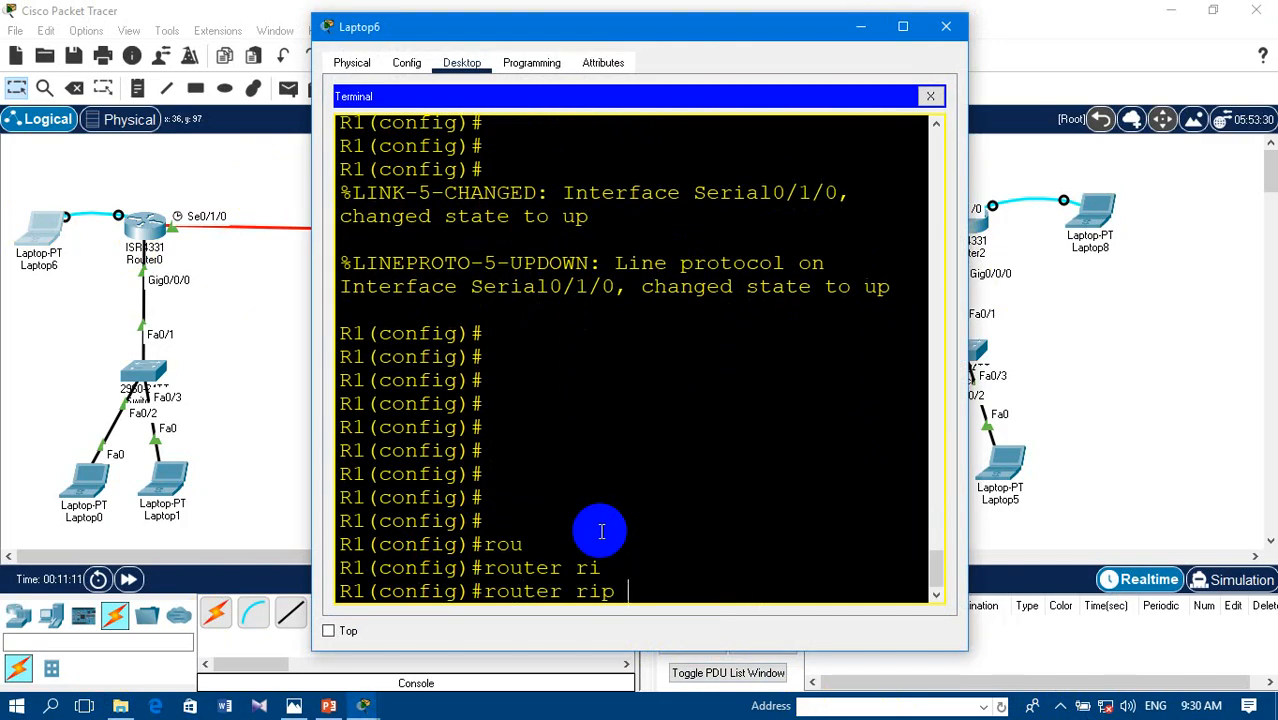
{"action": "key", "text": "Return"}
- Add network 10.0.0.0 to R1's RIP configuration
{"action": "type", "text": "nfig-router)#n"}
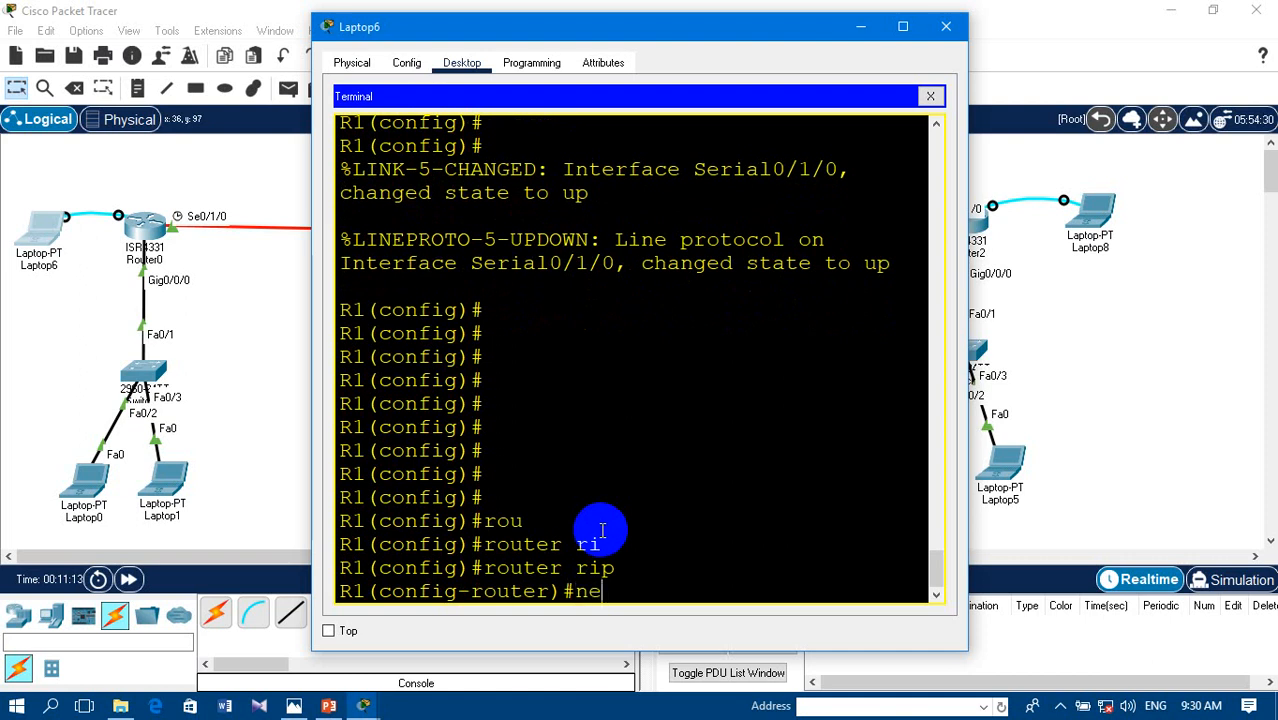
{"action": "type", "text": "e"}
{"action": "key", "text": "Tab"}
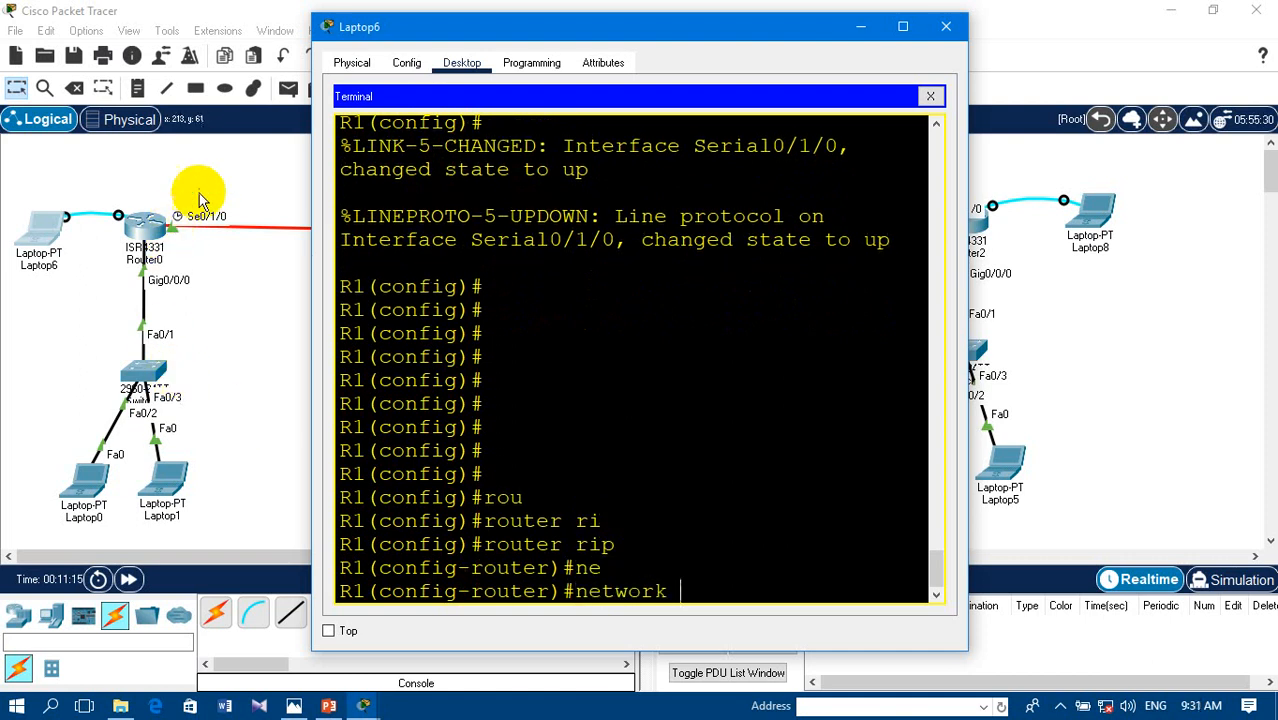
{"action": "type", "text": "10"}
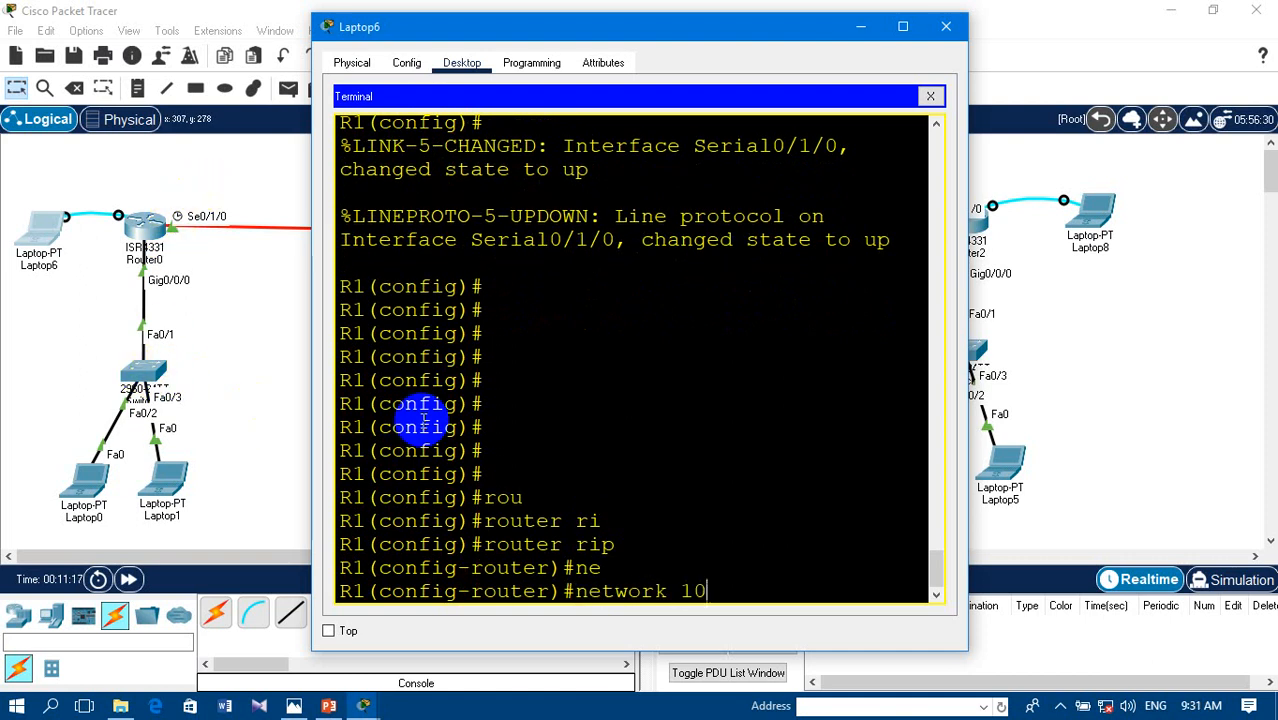
{"action": "type", "text": ".0.0.0"}
{"action": "key", "text": "Return"}
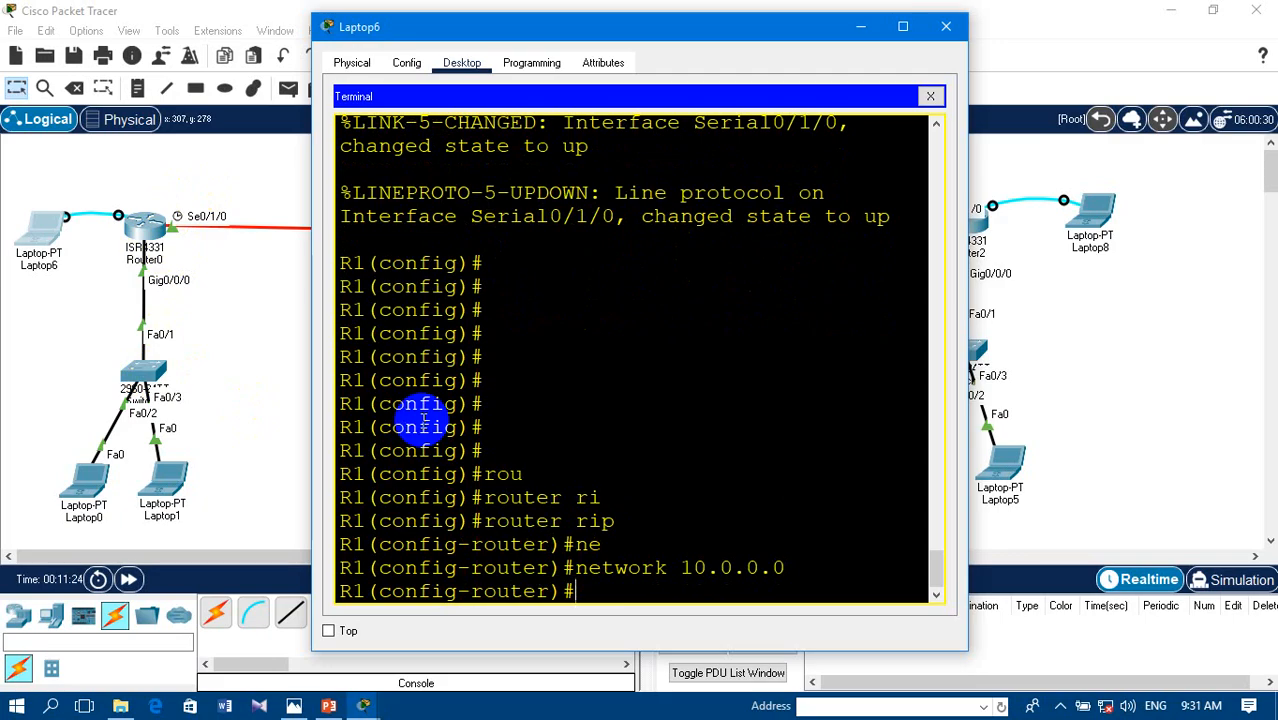
{"action": "type", "text": "1.1.1.1"}
{"action": "key", "text": "BackSpace"}
{"action": "key", "text": "BackSpace"}
{"action": "key", "text": "BackSpace"}
{"action": "key", "text": "BackSpace"}
{"action": "key", "text": "BackSpace"}
{"action": "key", "text": "BackSpace"}
{"action": "key", "text": "BackSpace"}
- Add network 1.1.1.1 to R1's RIP configuration
{"action": "type", "text": "ne"}
{"action": "key", "text": "Tab"}
{"action": "type", "text": "1.1."}
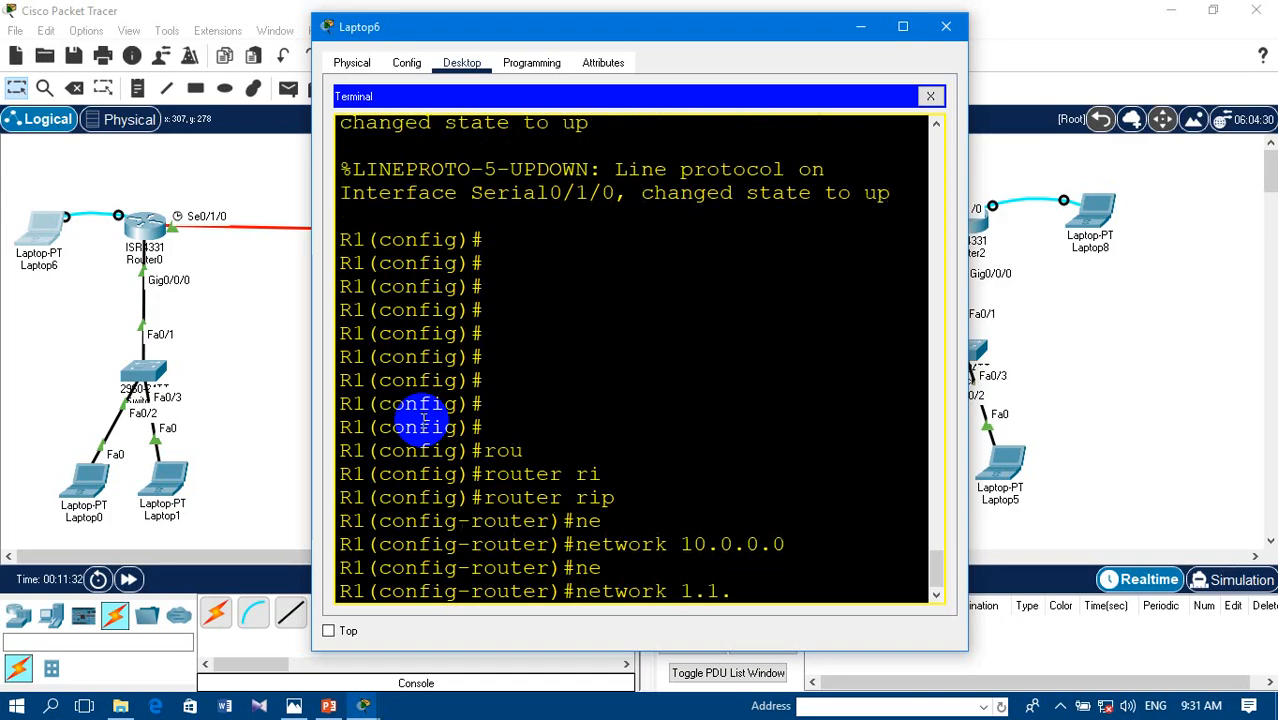
{"action": "type", "text": "1.1"}
{"action": "key", "text": "Return"}
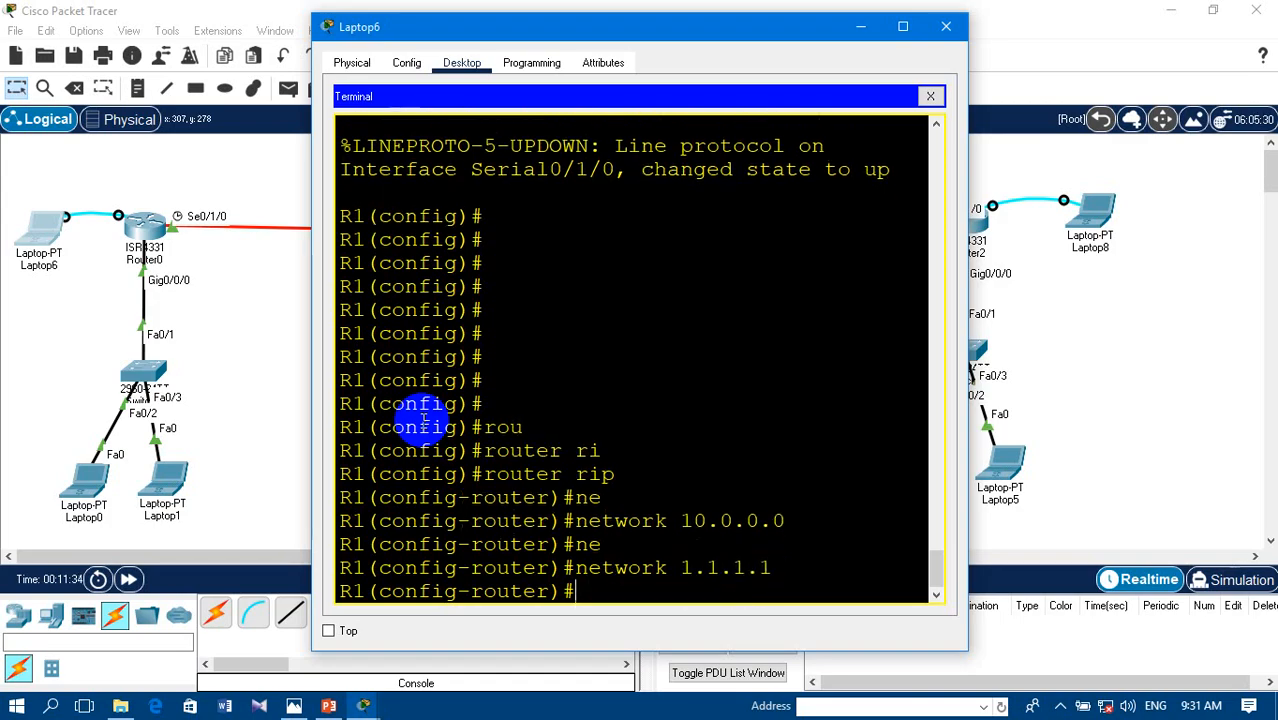
{"action": "type", "text": "ne"}
{"action": "key", "text": "Tab"}
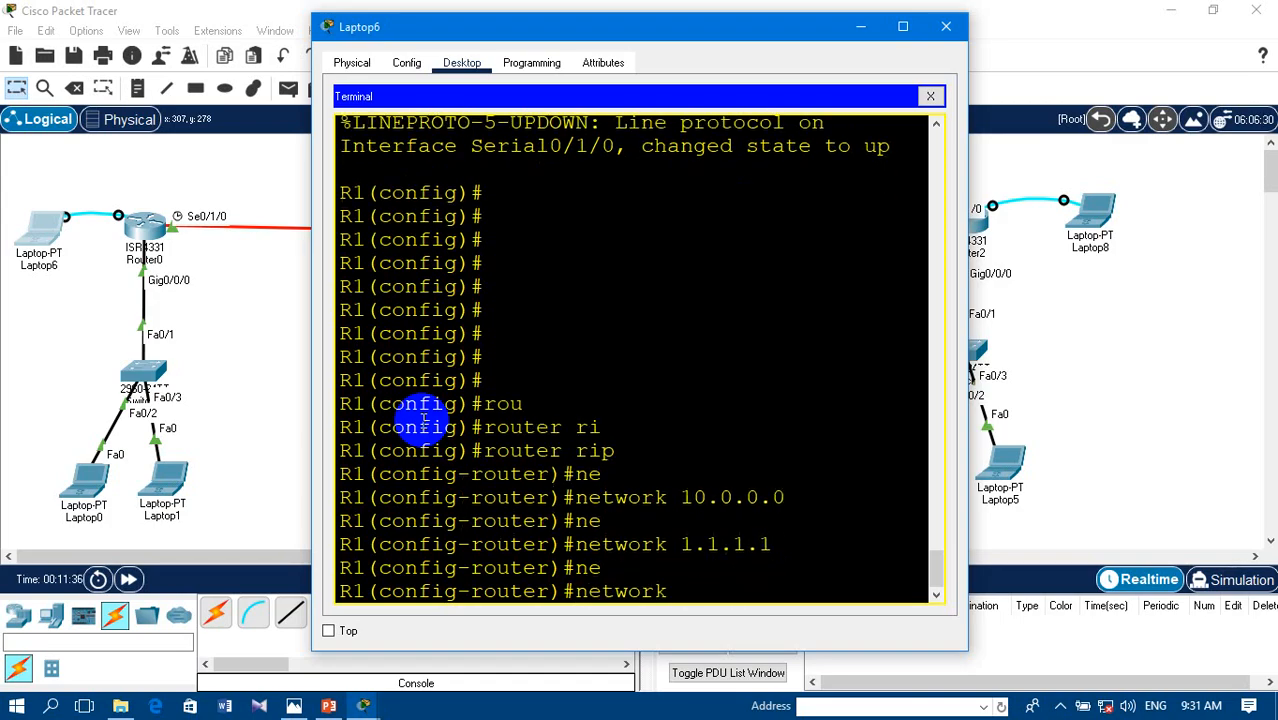
{"action": "key", "text": "BackSpace"}
{"action": "key", "text": "BackSpace"}
{"action": "key", "text": "BackSpace"}
{"action": "key", "text": "BackSpace"}
{"action": "key", "text": "BackSpace"}
{"action": "key", "text": "BackSpace"}
{"action": "key", "text": "BackSpace"}
- Set R1's RIP to version 2 and close the Laptop6 window
{"action": "type", "text": "v"}
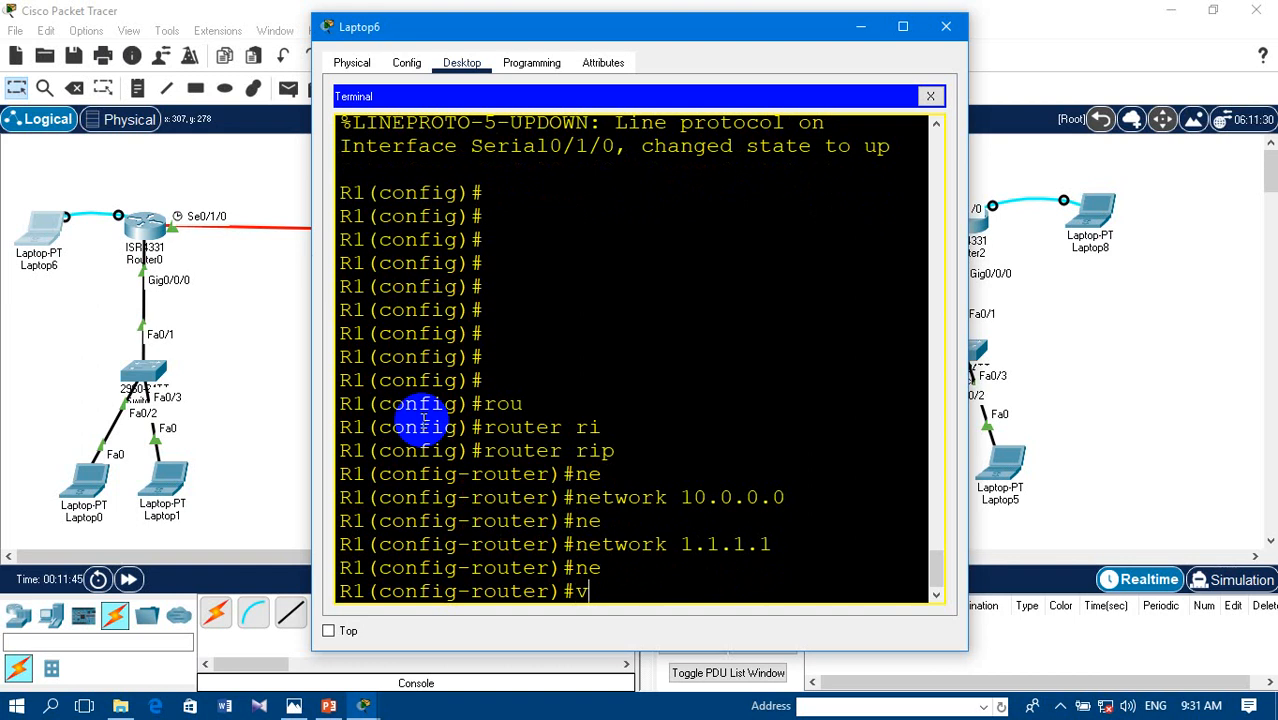
{"action": "key", "text": "Tab"}
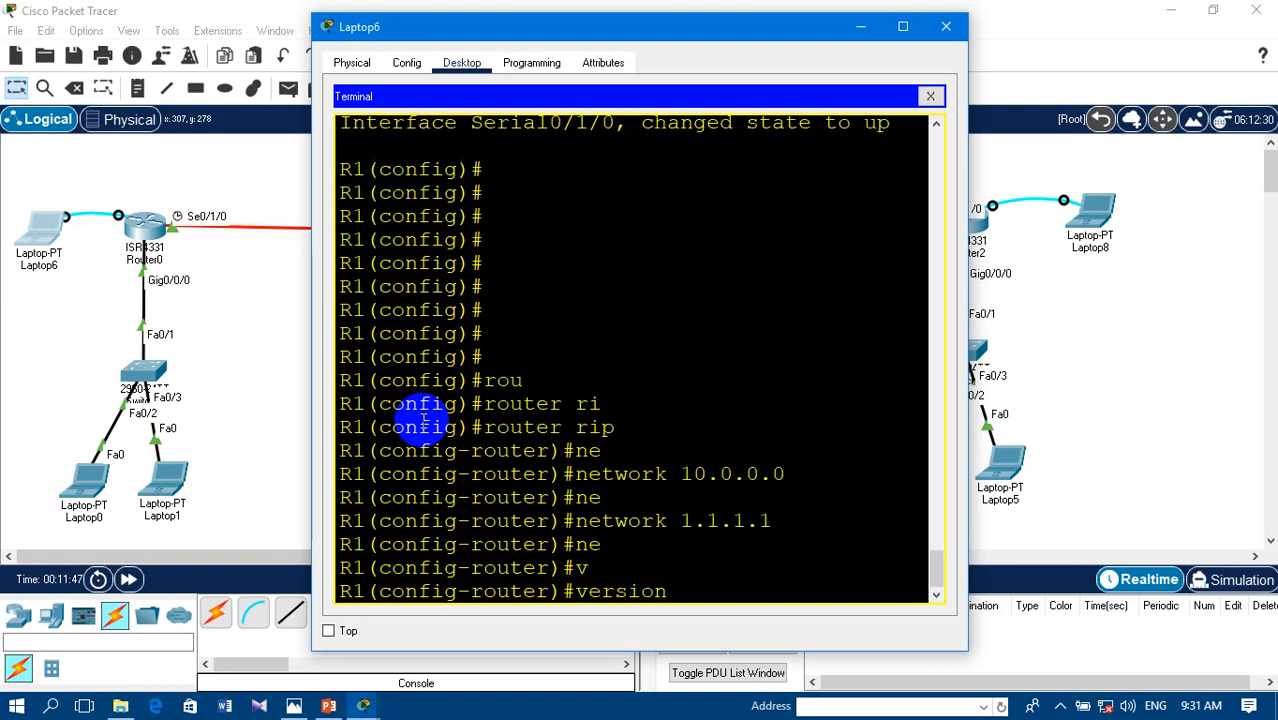
{"action": "type", "text": "2"}
{"action": "key", "text": "Return"}
{"action": "key", "text": "Return"}
{"action": "key", "text": "Return"}
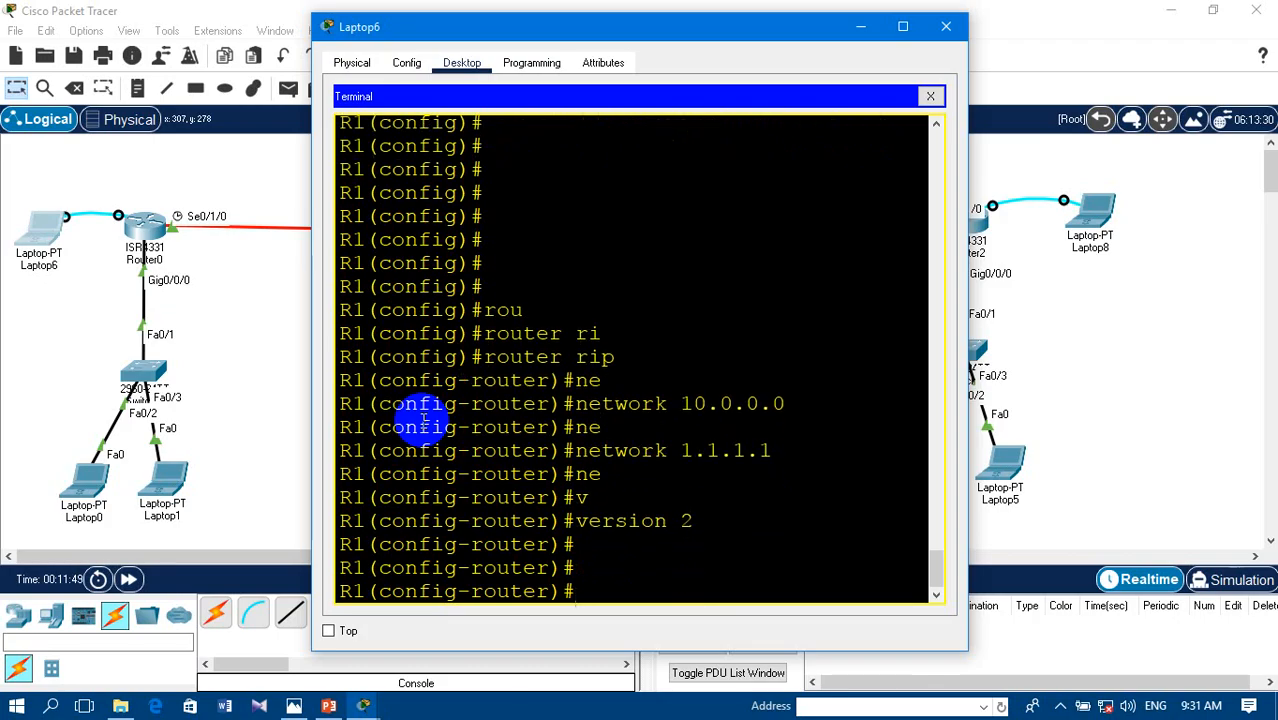
{"action": "left_click", "coordinate": [946, 26]}
- Open the terminal on Laptop7 with the default port settings and bring up R2's command prompt
{"action": "left_click", "coordinate": [665, 340]}
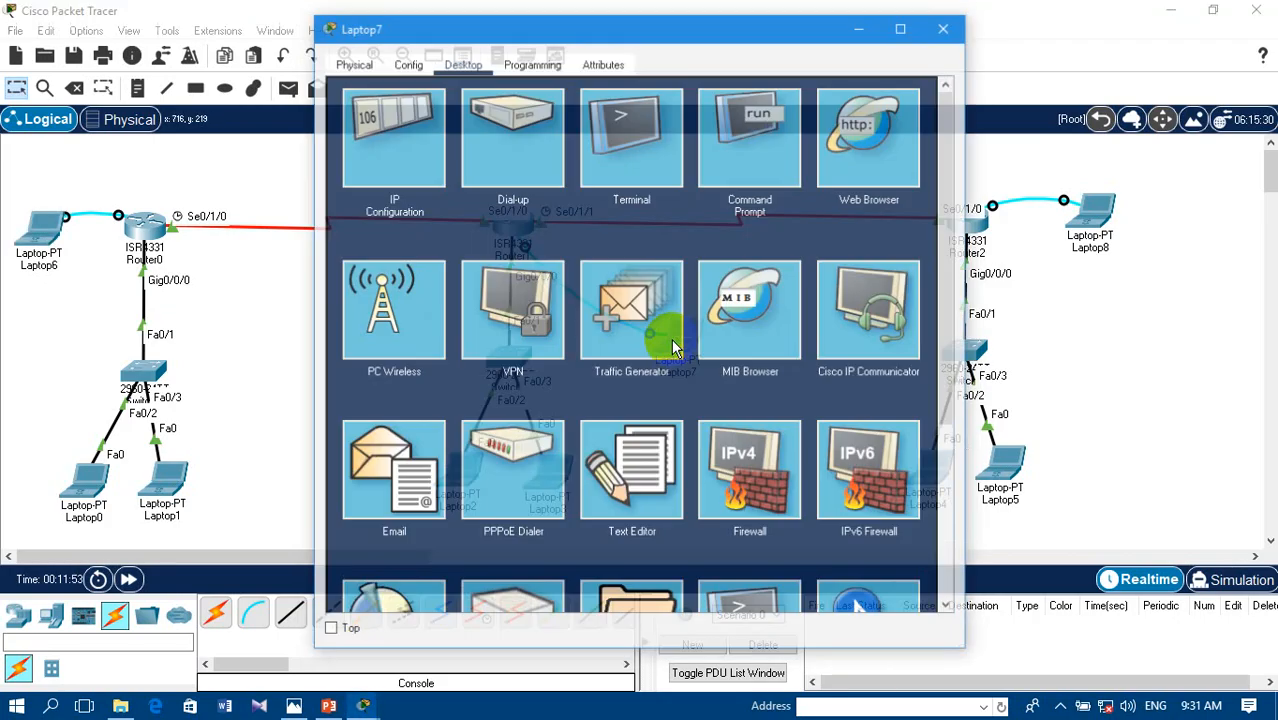
{"action": "left_click", "coordinate": [620, 135]}
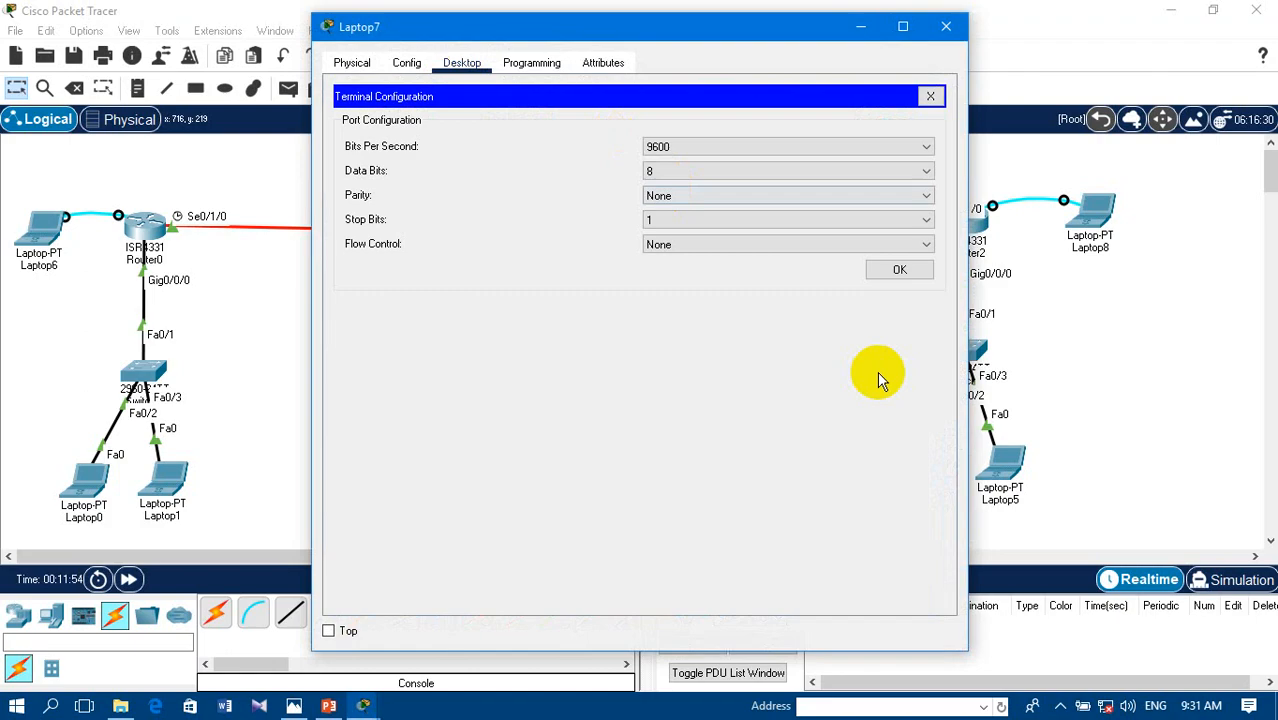
{"action": "left_click", "coordinate": [897, 268]}
{"action": "key", "text": "Return"}
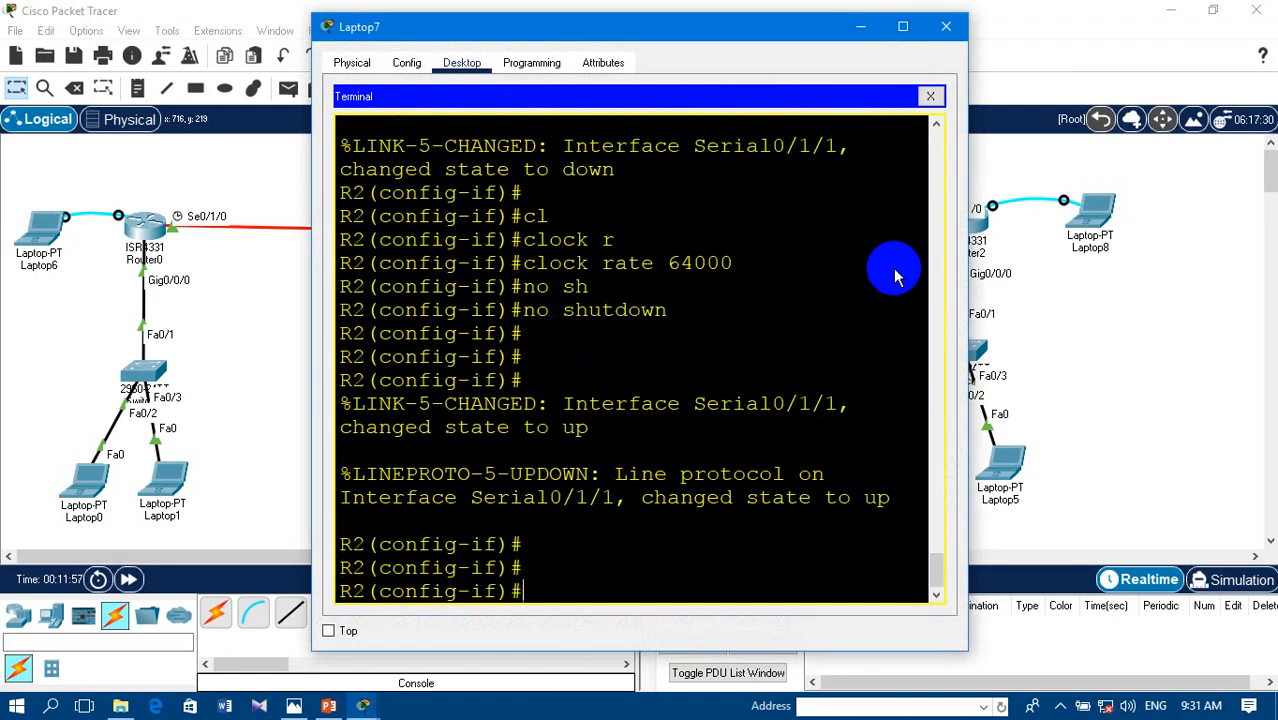
- Exit interface configuration on R2 and enter RIP router configuration mode with router rip
{"action": "type", "text": "exit"}
{"action": "key", "text": "Return"}
{"action": "type", "text": "wout"}
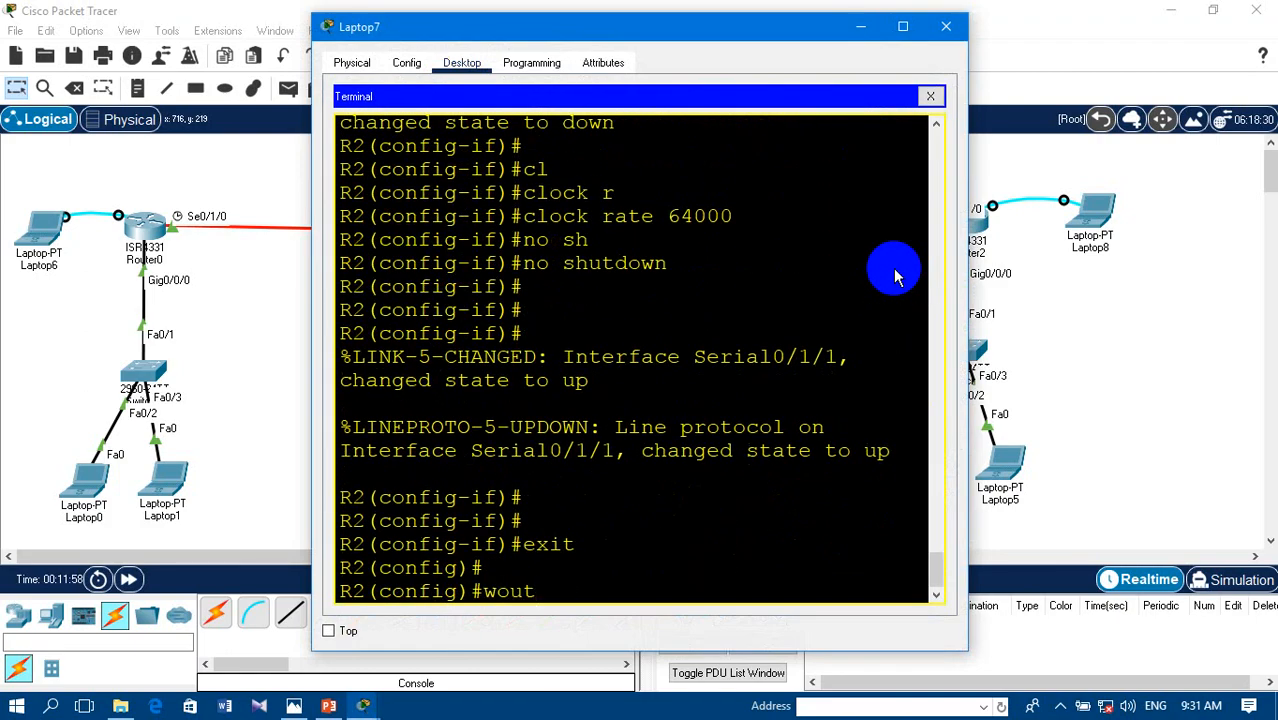
{"action": "key", "text": "BackSpace"}
{"action": "key", "text": "BackSpace"}
{"action": "key", "text": "BackSpace"}
{"action": "key", "text": "BackSpace"}
{"action": "type", "text": "rout"}
{"action": "key", "text": "Tab"}
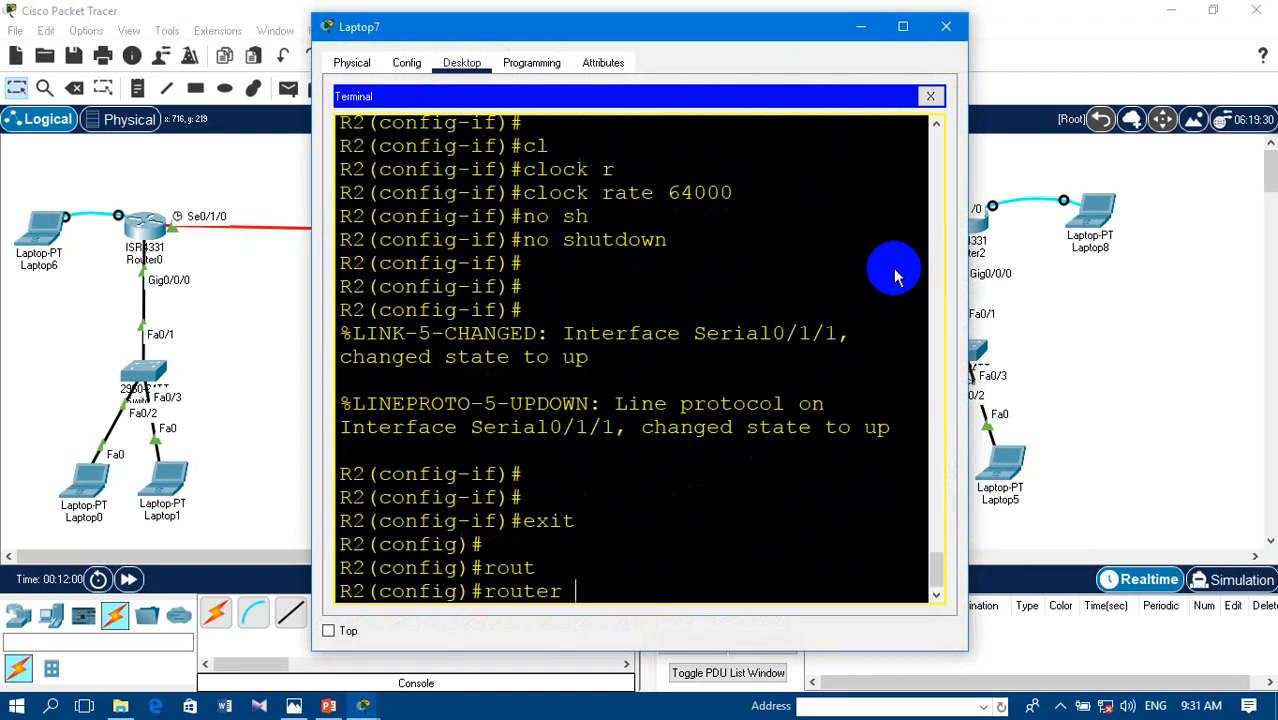
{"action": "type", "text": "r"}
{"action": "key", "text": "Tab"}
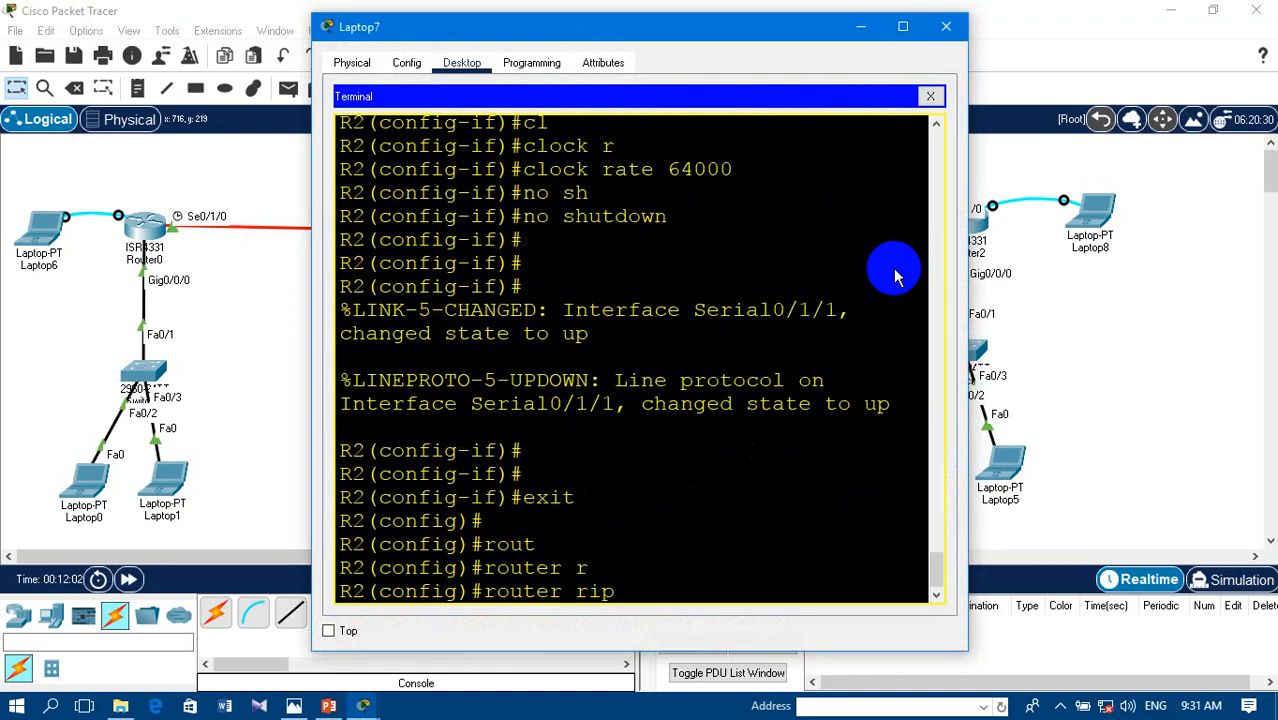
{"action": "key", "text": "Return"}
- Add network 20.0.0.0 to R2's RIP configuration
{"action": "type", "text": "ne"}
{"action": "key", "text": "Tab"}
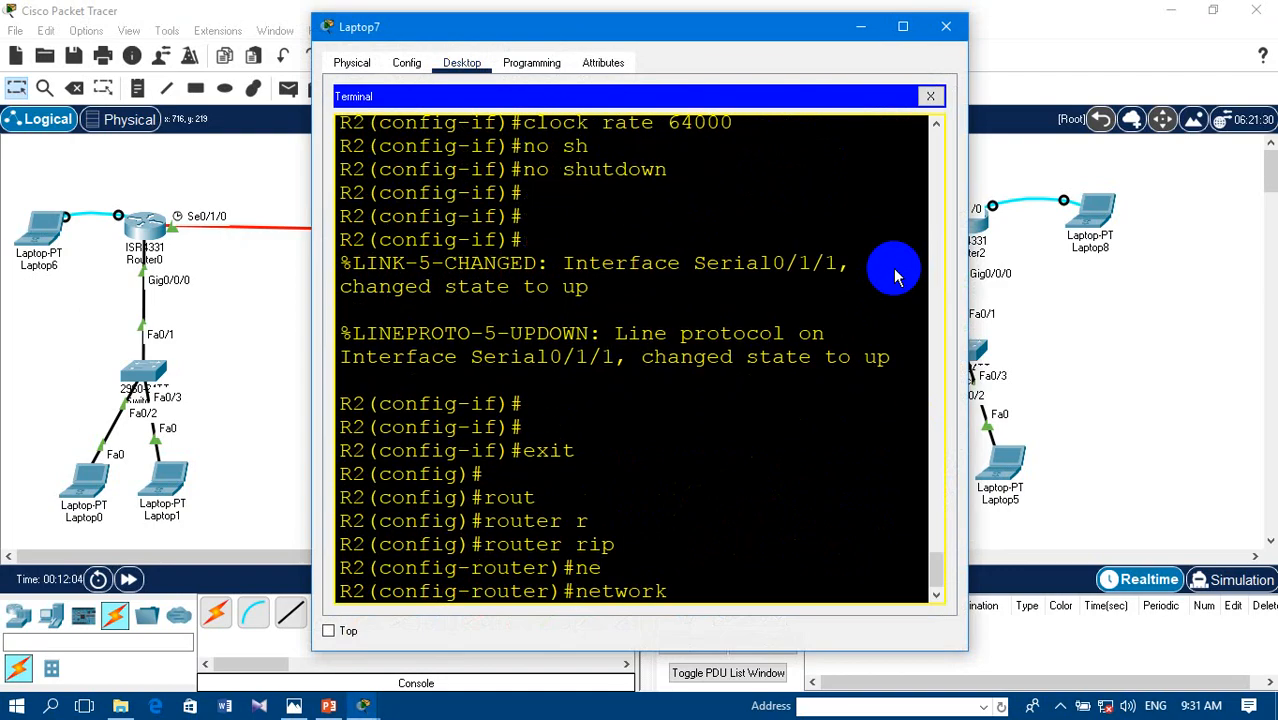
{"action": "type", "text": "20"}
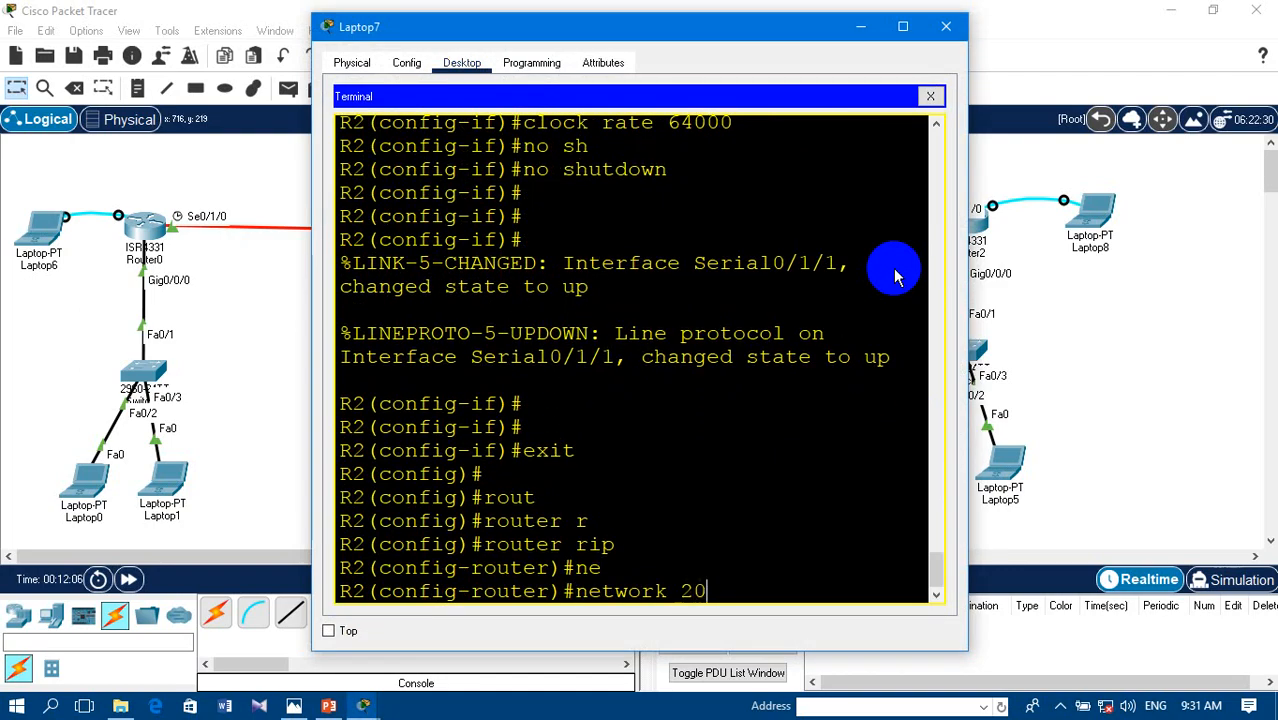
{"action": "type", "text": ".0.0.0."}
{"action": "key", "text": "Return"}
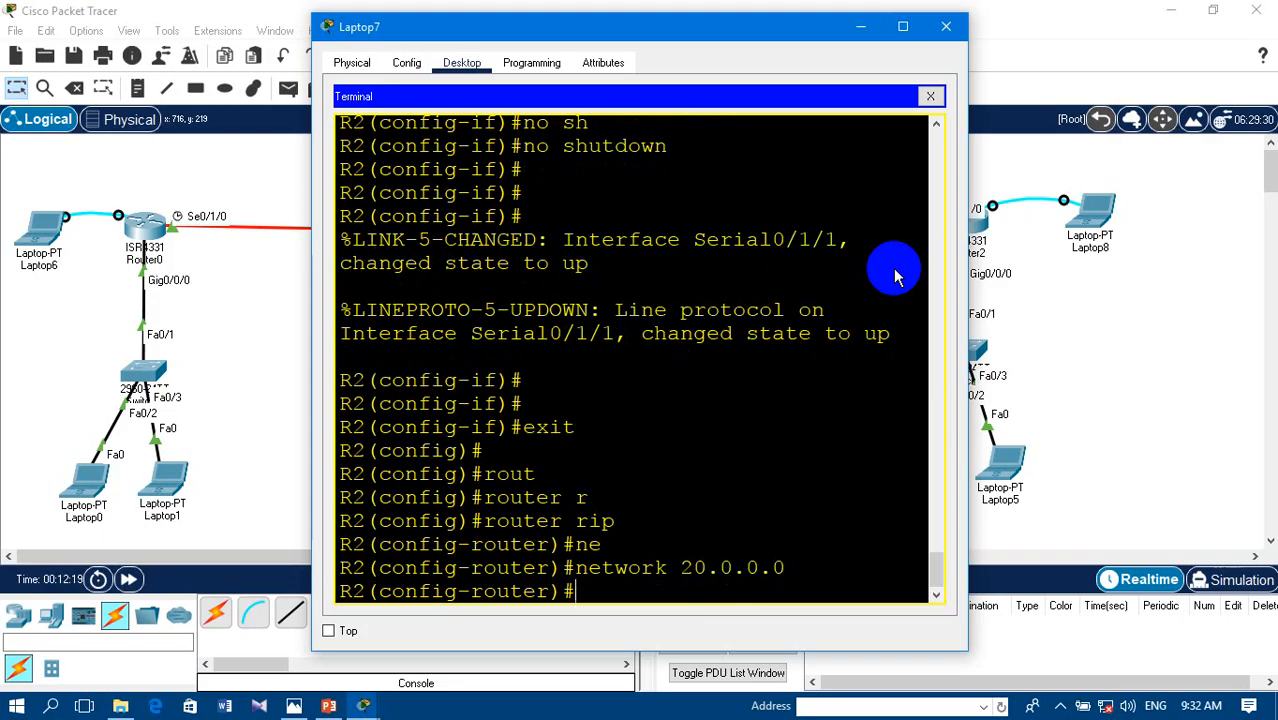
{"action": "type", "text": "1.1.1.1"}
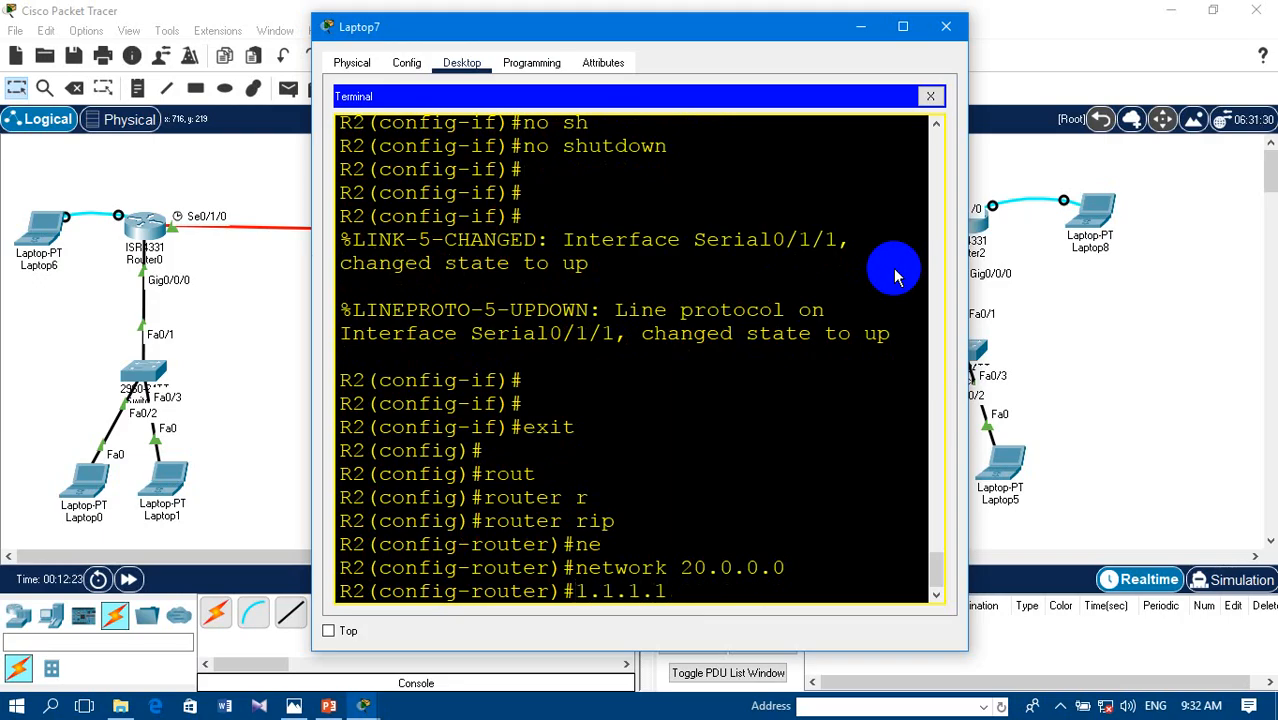
{"action": "type", "text": "2"}
{"action": "key", "text": "BackSpace"}
{"action": "key", "text": "BackSpace"}
{"action": "key", "text": "BackSpace"}
{"action": "key", "text": "BackSpace"}
- Add network 2.2.2.1 to R2's RIP configuration
{"action": "type", "text": "ne"}
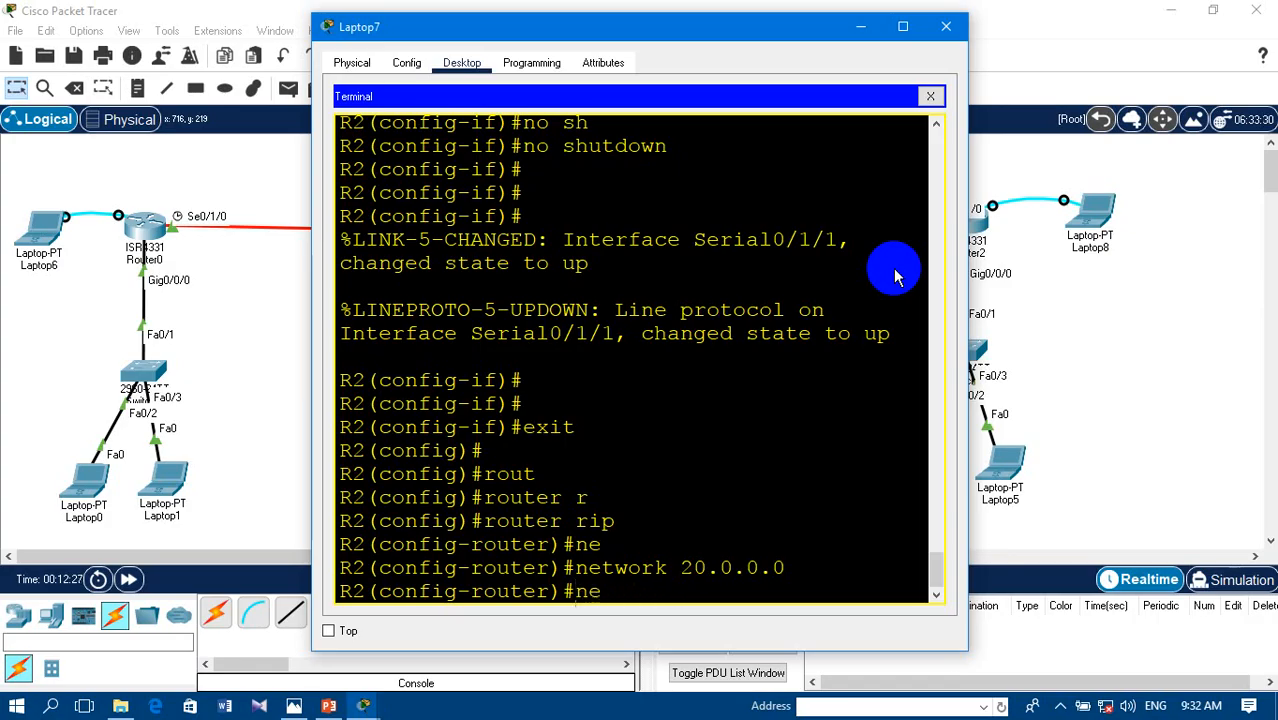
{"action": "key", "text": "Tab"}
{"action": "type", "text": "2.2.2.2"}
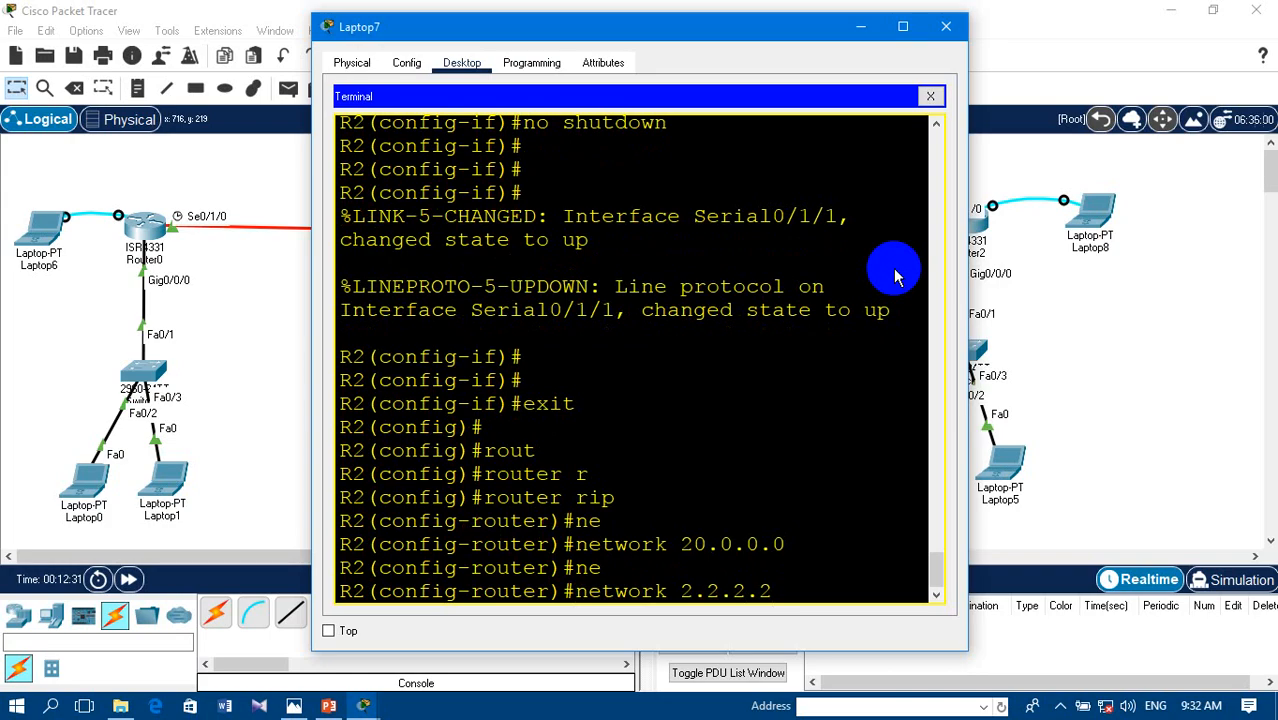
{"action": "key", "text": "BackSpace"}
{"action": "type", "text": "1"}
{"action": "key", "text": "Return"}
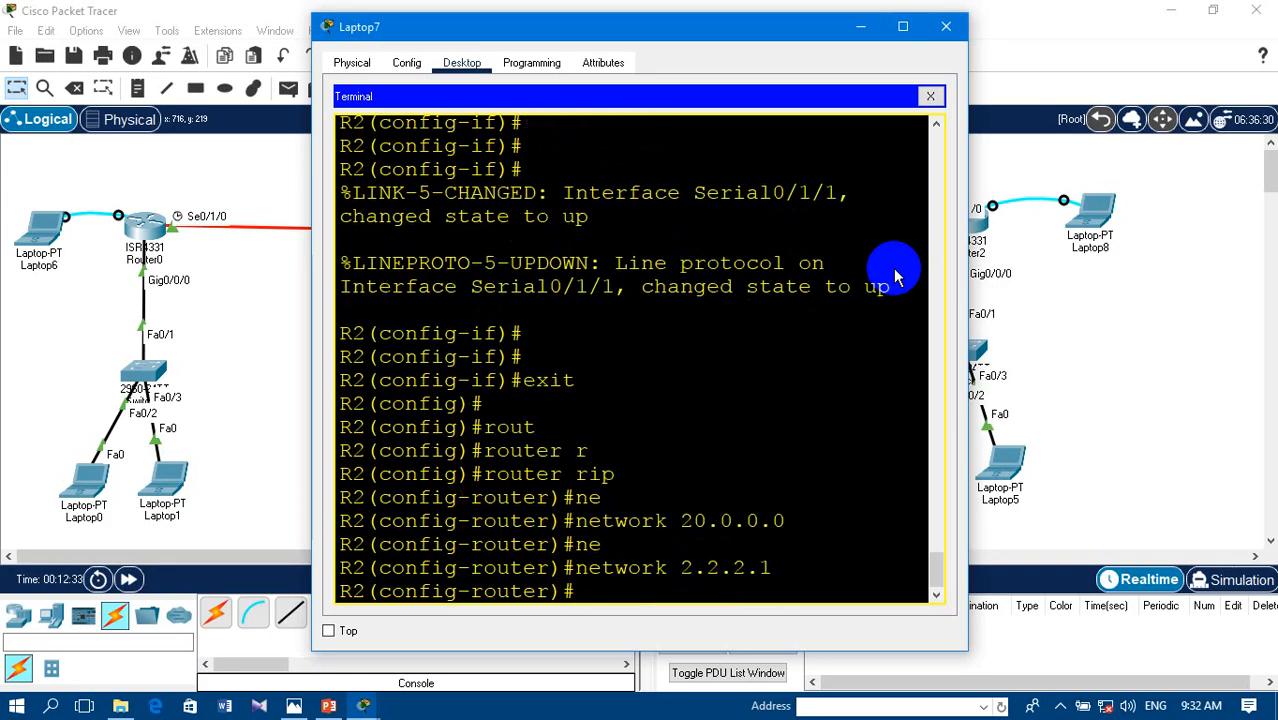
- Add network 1.1.1.2 to R2's RIP configuration after checking the topology behind the Laptop7 window
{"action": "type", "text": "net"}
{"action": "left_click_drag", "start_coordinate": [776, 37], "coordinate": [727, 274]}
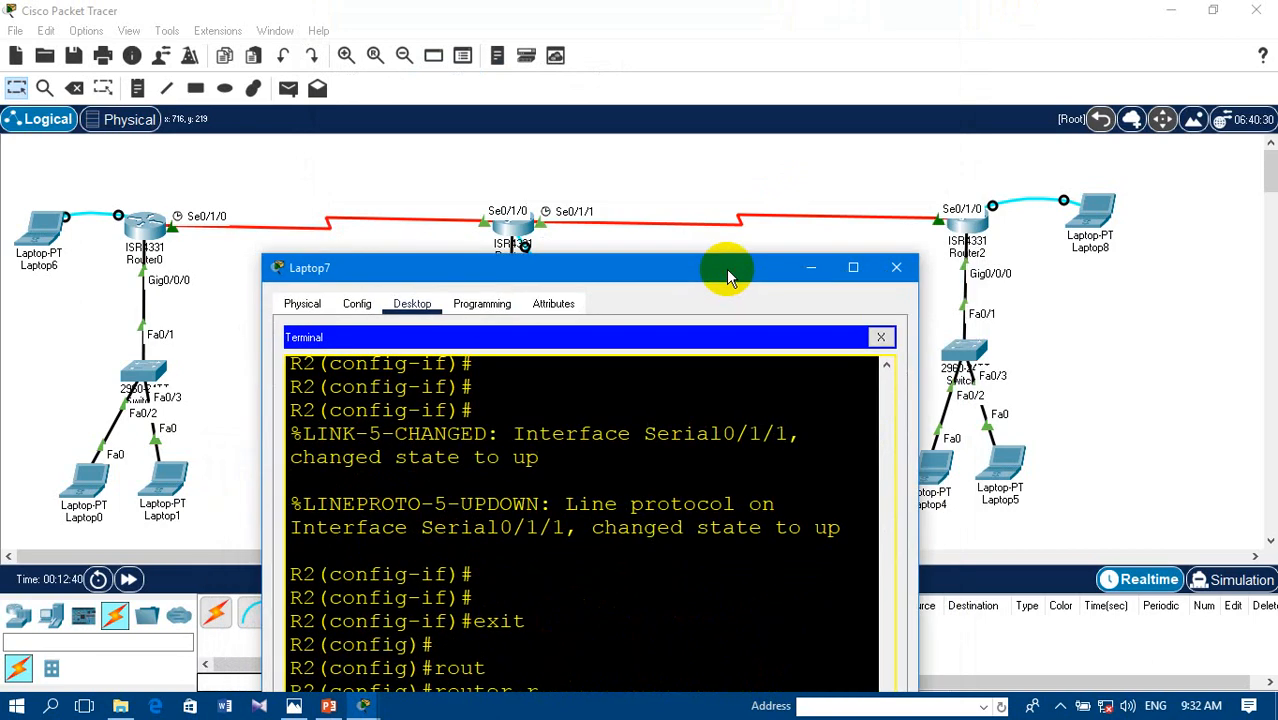
{"action": "left_click_drag", "start_coordinate": [726, 268], "coordinate": [781, 77]}
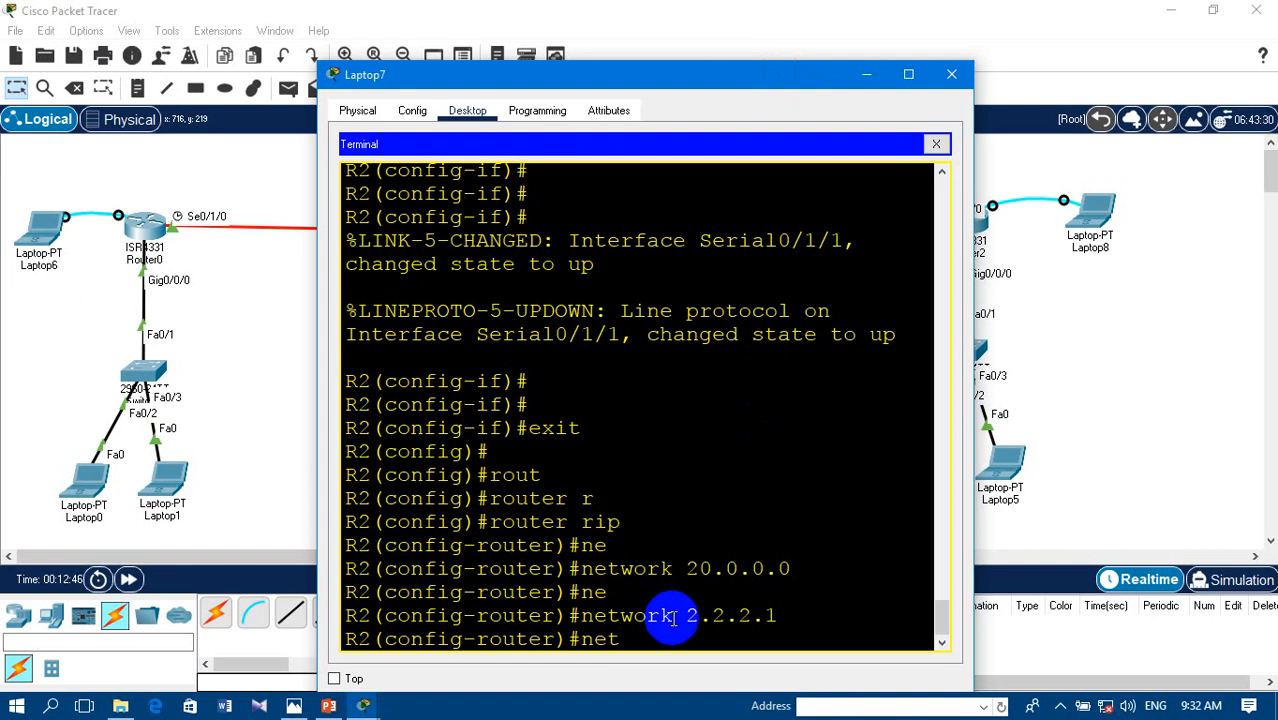
{"action": "key", "text": "Tab"}
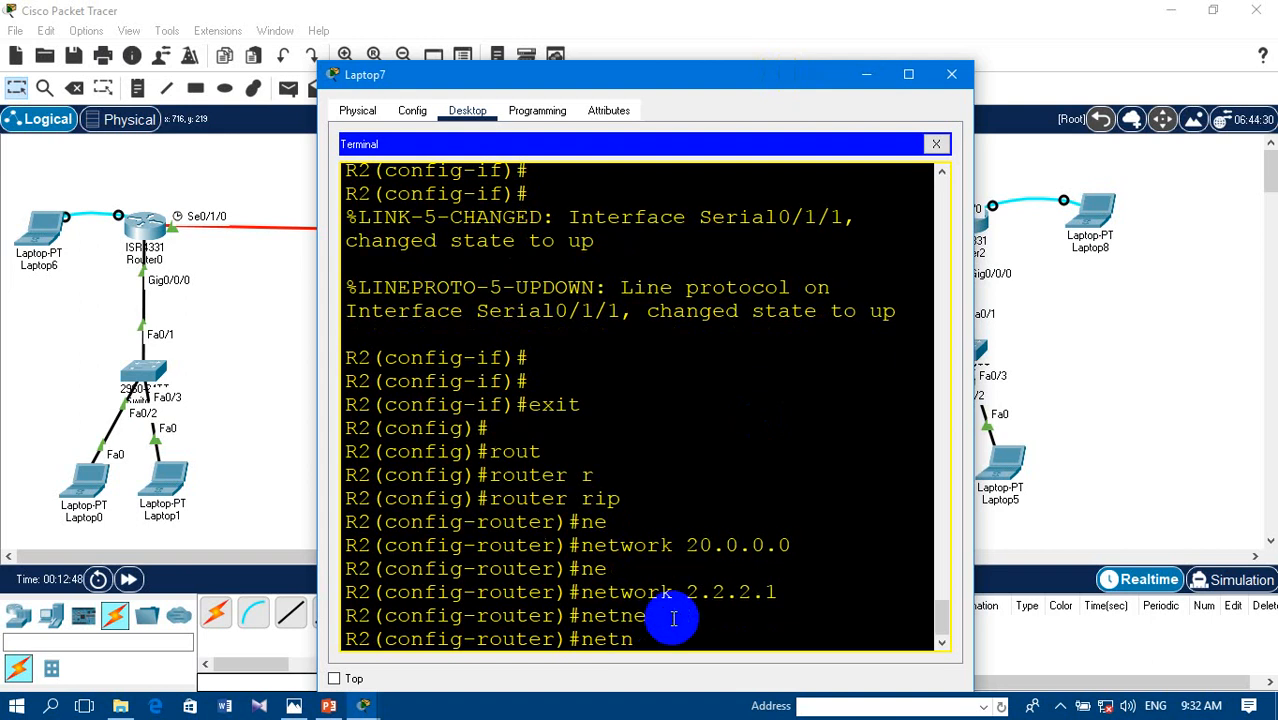
{"action": "key", "text": "BackSpace"}
{"action": "key", "text": "Tab"}
{"action": "type", "text": "1"}
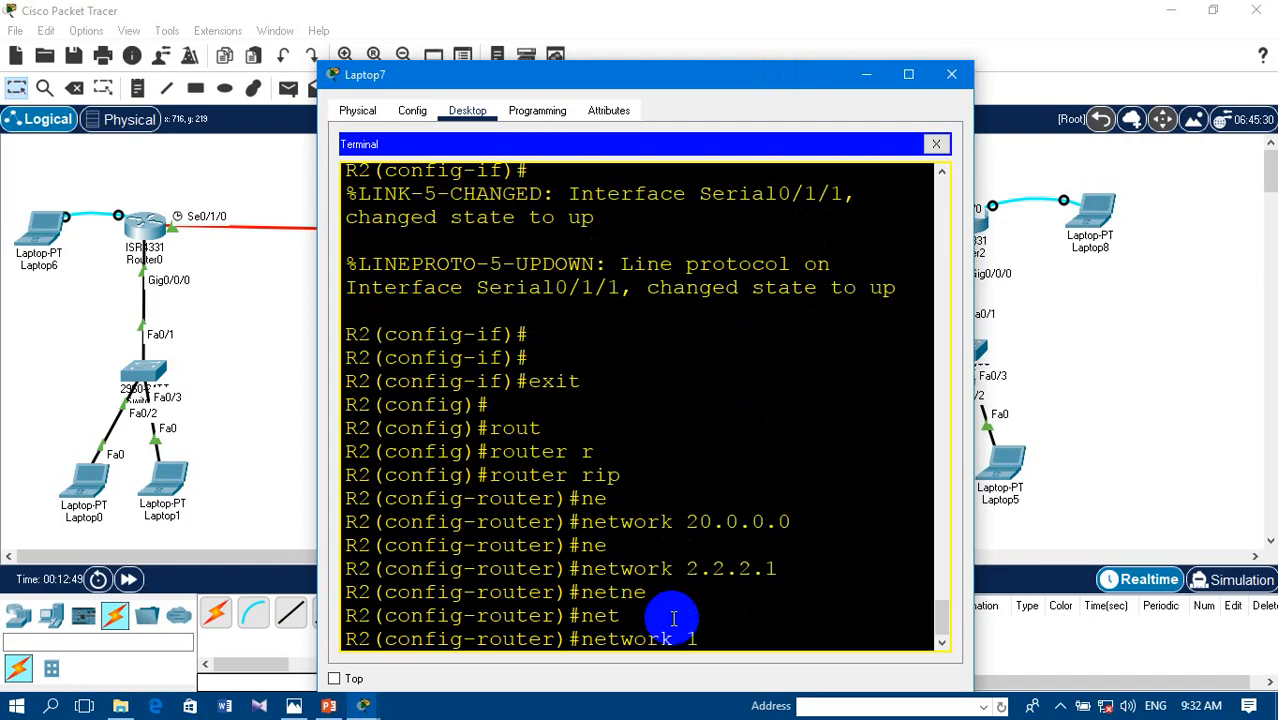
{"action": "type", "text": ".1.1."}
{"action": "key", "text": "Return"}
{"action": "key", "text": "Return"}
{"action": "key", "text": "Return"}
{"action": "key", "text": "Return"}
{"action": "key", "text": "Return"}
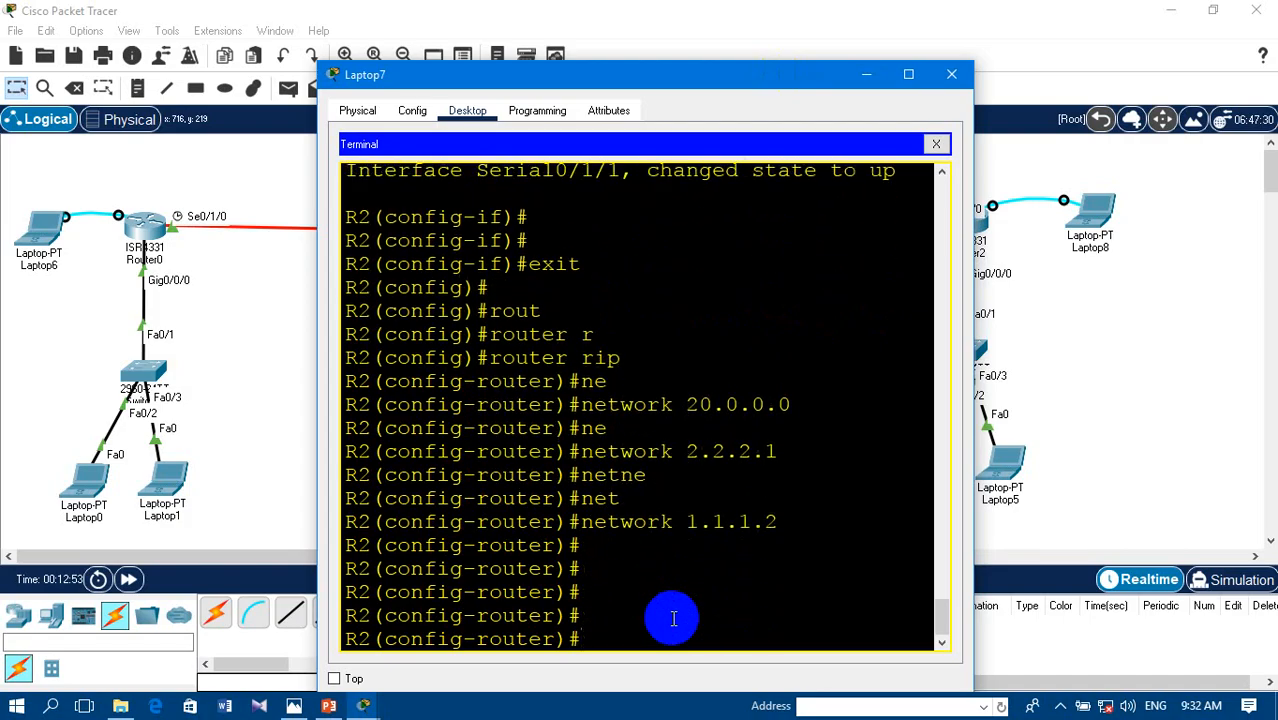
- Set R2's RIP to version 2 and close the Laptop7 window
{"action": "type", "text": "ve"}
{"action": "key", "text": "Tab"}
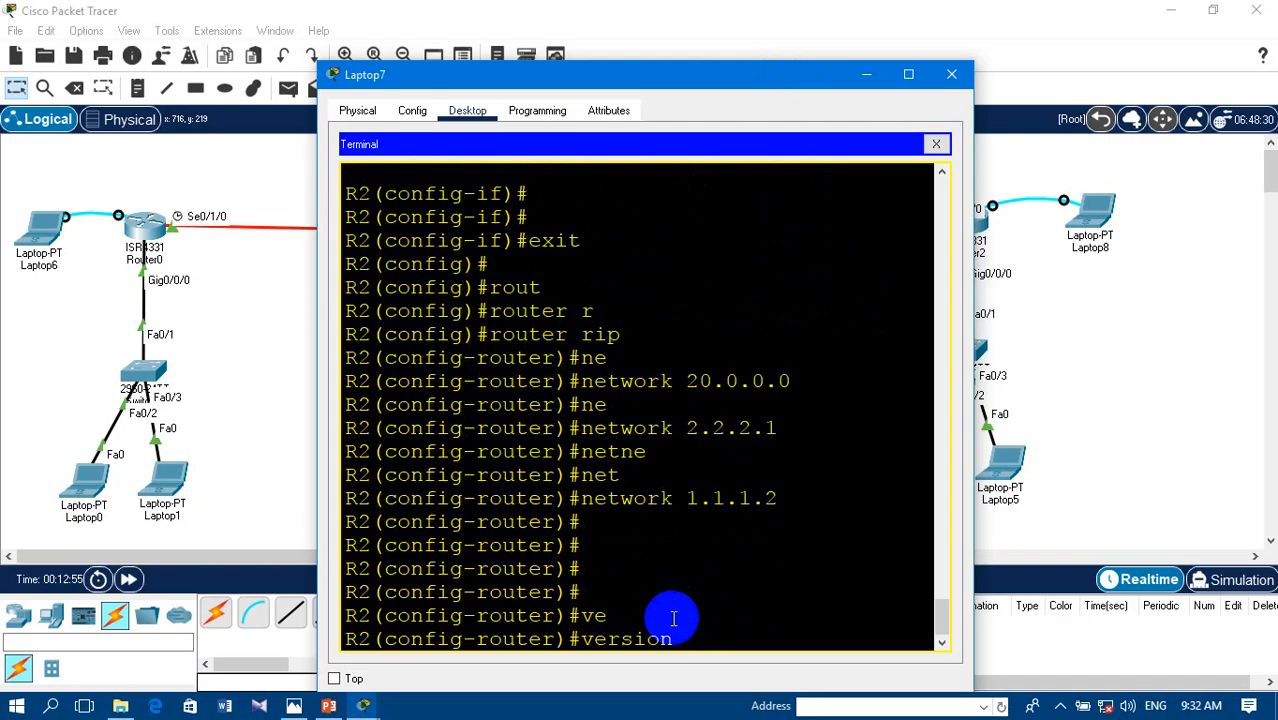
{"action": "key", "text": "Return"}
{"action": "key", "text": "Return"}
{"action": "key", "text": "Return"}
{"action": "key", "text": "Return"}
{"action": "key", "text": "Return"}
{"action": "key", "text": "Return"}
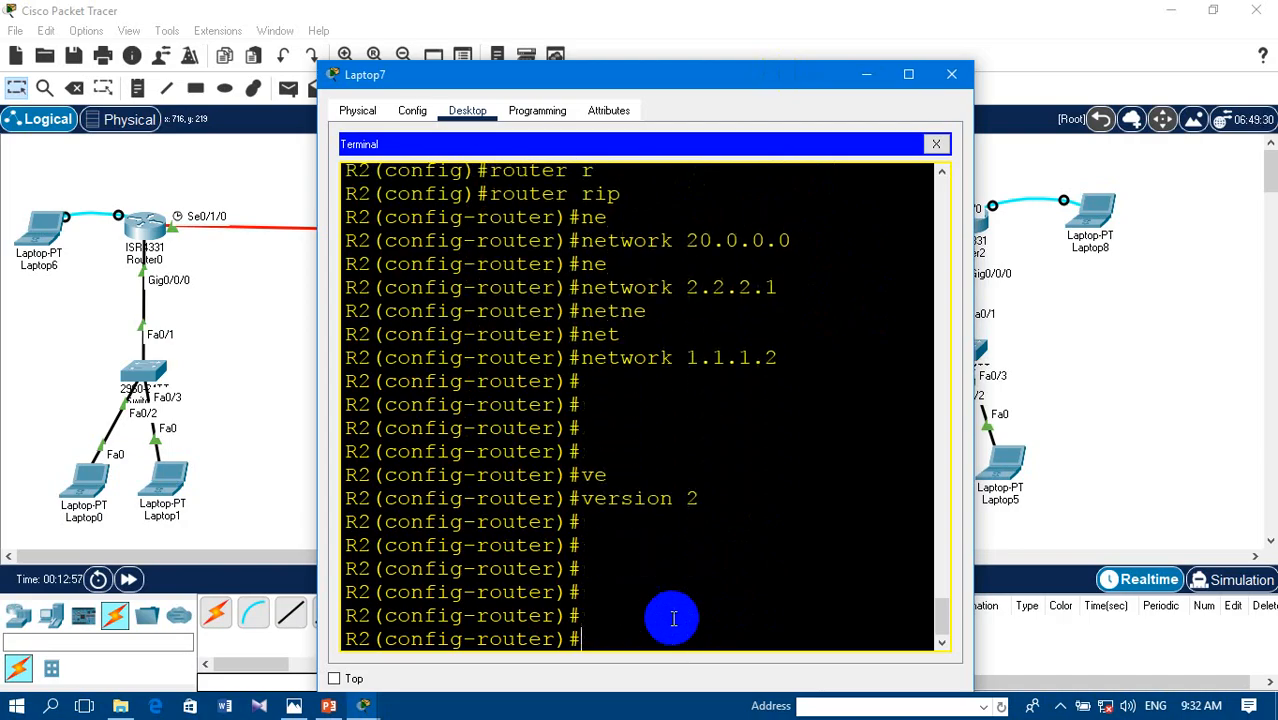
{"action": "left_click", "coordinate": [953, 74]}
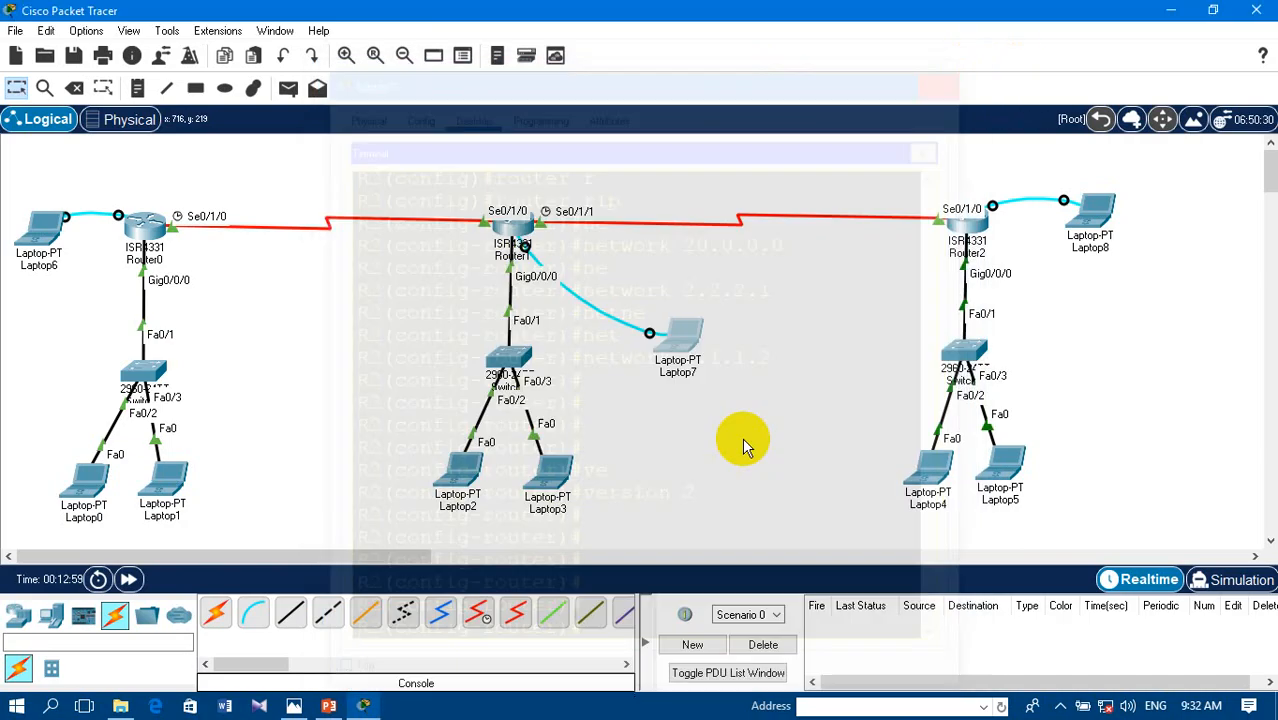
- Open the terminal on Laptop8 with the default port settings to reach R3's console
{"action": "left_click", "coordinate": [1100, 215]}
{"action": "left_click", "coordinate": [652, 148]}
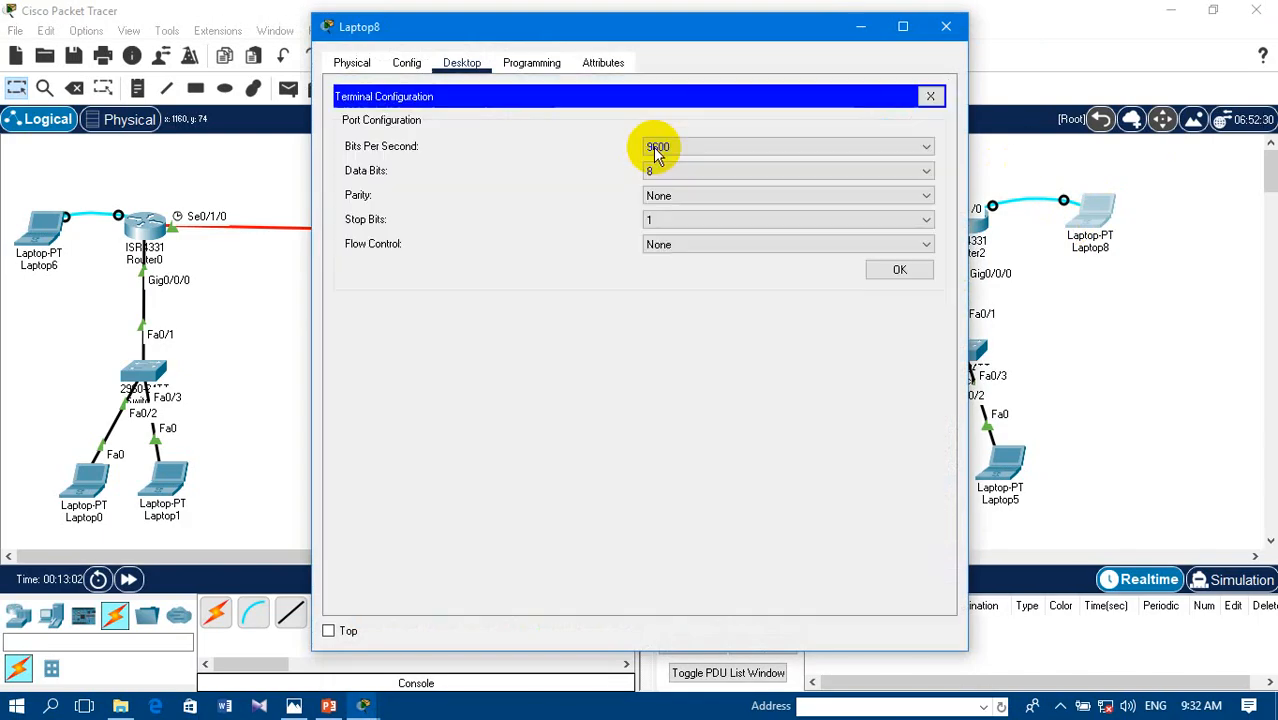
{"action": "left_click", "coordinate": [900, 271]}
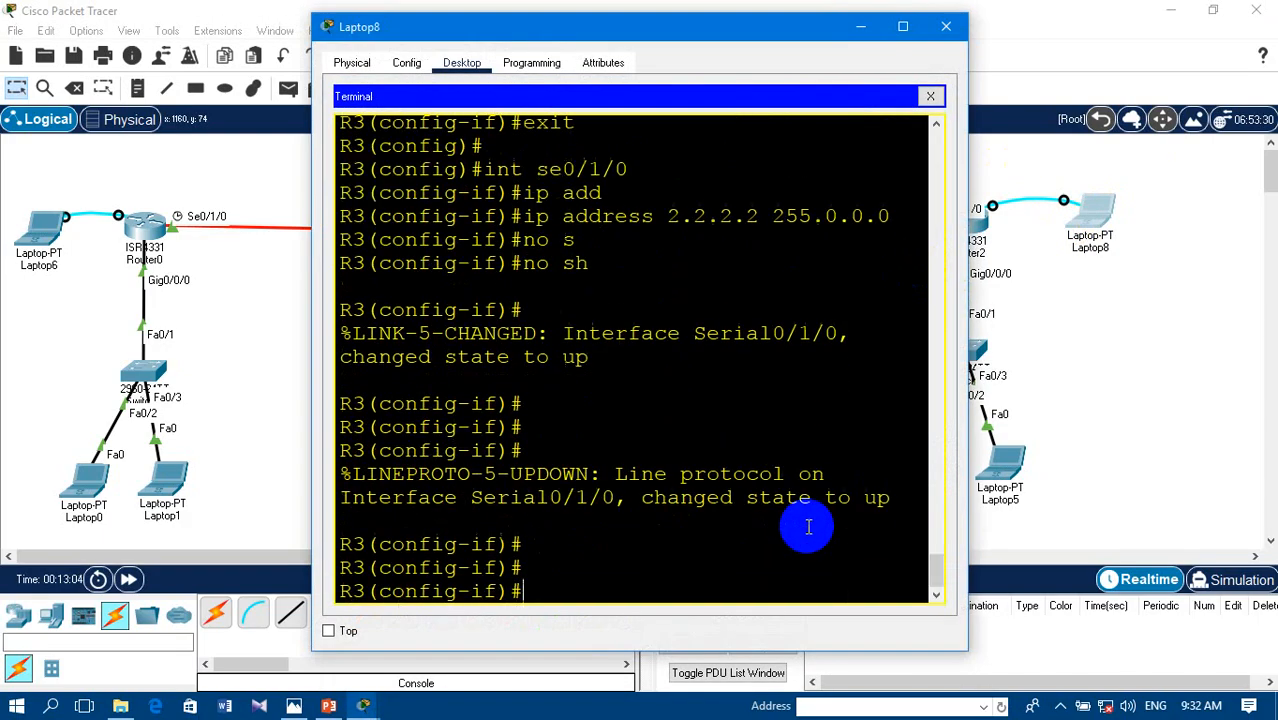
- Exit interface configuration on R3 and enter RIP router configuration mode with router rip
{"action": "type", "text": "exi"}
{"action": "key", "text": "Return"}
{"action": "type", "text": "t"}
{"action": "key", "text": "Return"}
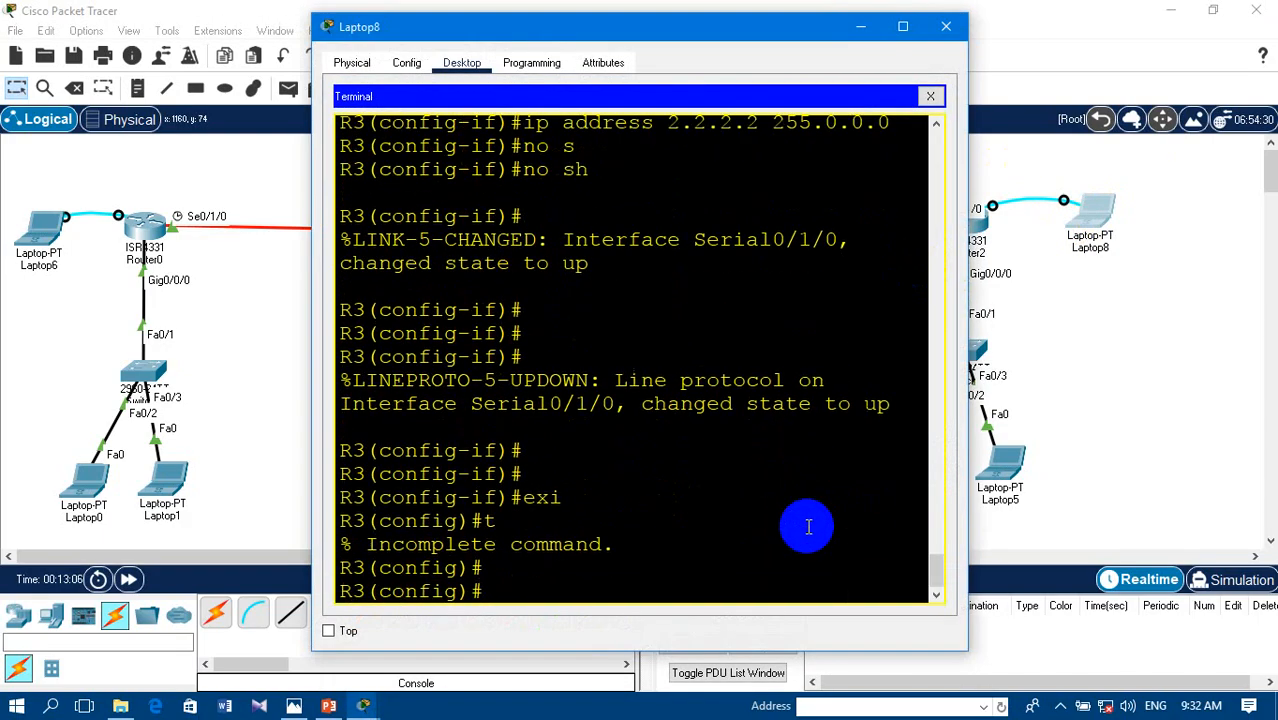
{"action": "type", "text": "rout"}
{"action": "key", "text": "Tab"}
{"action": "type", "text": "ri"}
{"action": "key", "text": "Tab"}
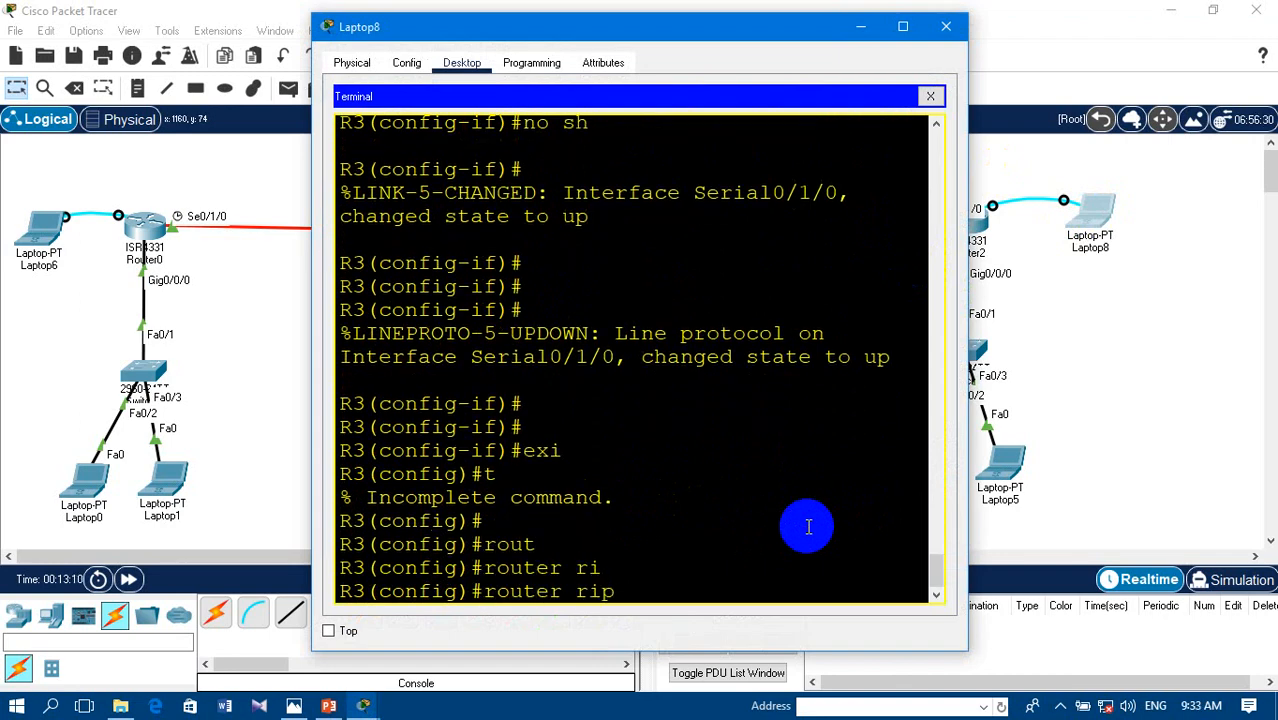
{"action": "key", "text": "Return"}
- Add network 2.2.2.2 to R3's RIP configuration
{"action": "type", "text": "ne"}
{"action": "key", "text": "Tab"}
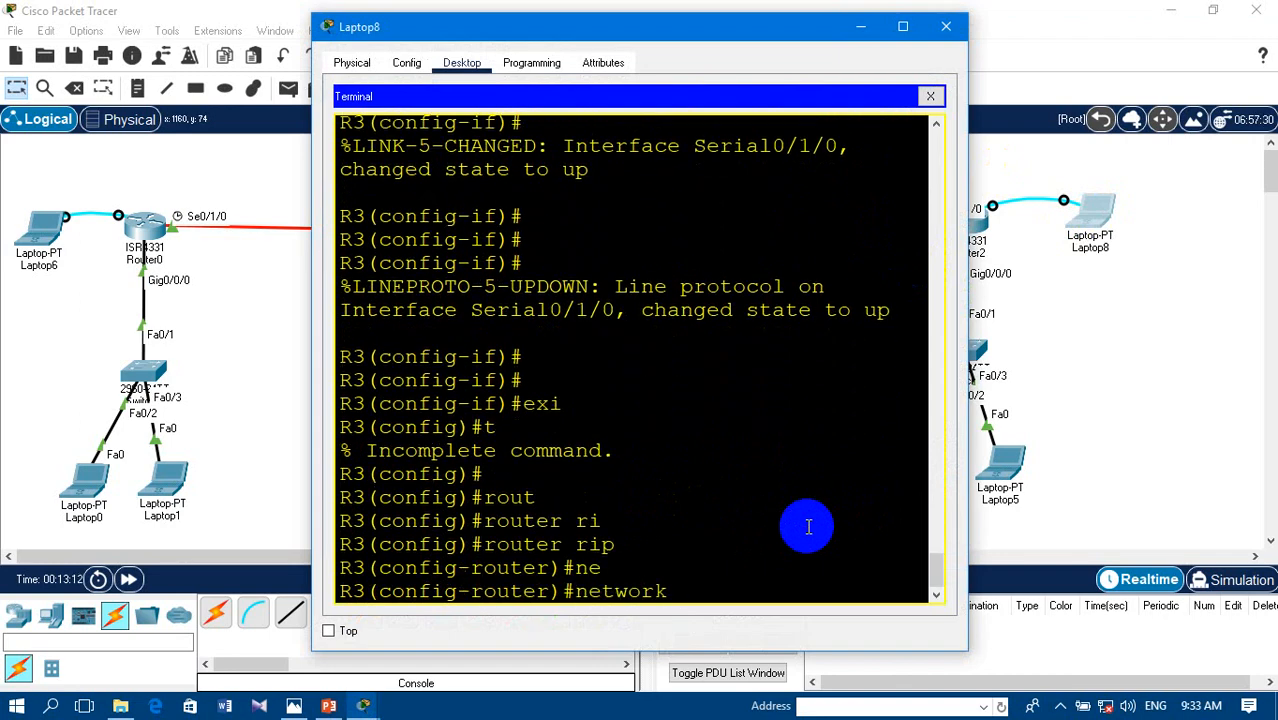
{"action": "type", "text": "2.2.2.2"}
{"action": "key", "text": "Return"}
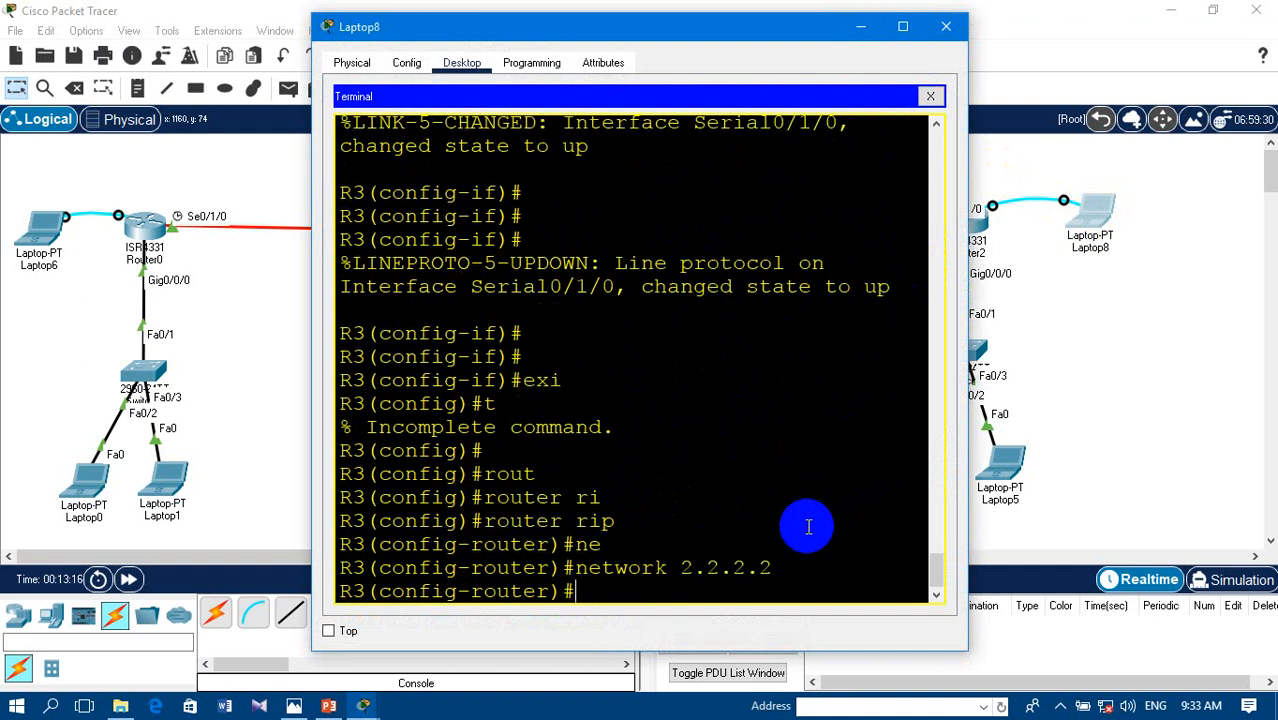
- Add network 30.0.0.0 to R3's RIP configuration
{"action": "type", "text": "ne"}
{"action": "key", "text": "BackSpace"}
{"action": "key", "text": "BackSpace"}
{"action": "key", "text": "Tab"}
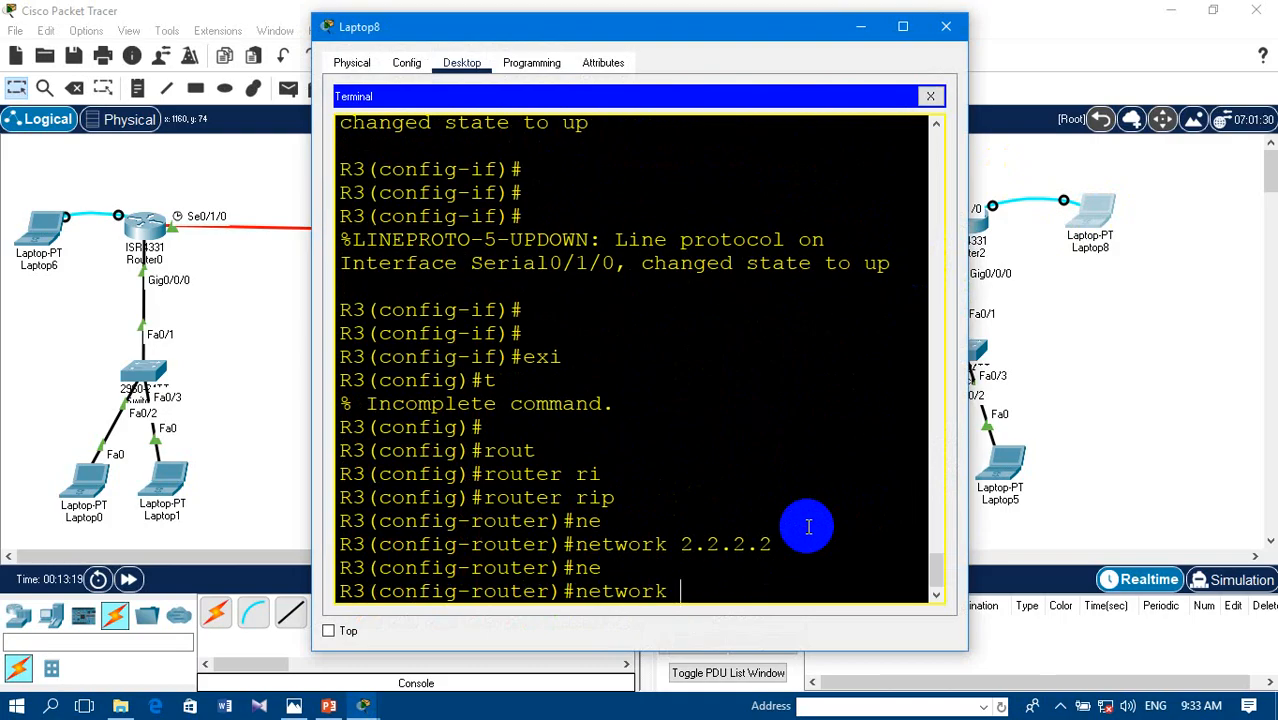
{"action": "type", "text": "30.0.0.0"}
{"action": "key", "text": "Return"}
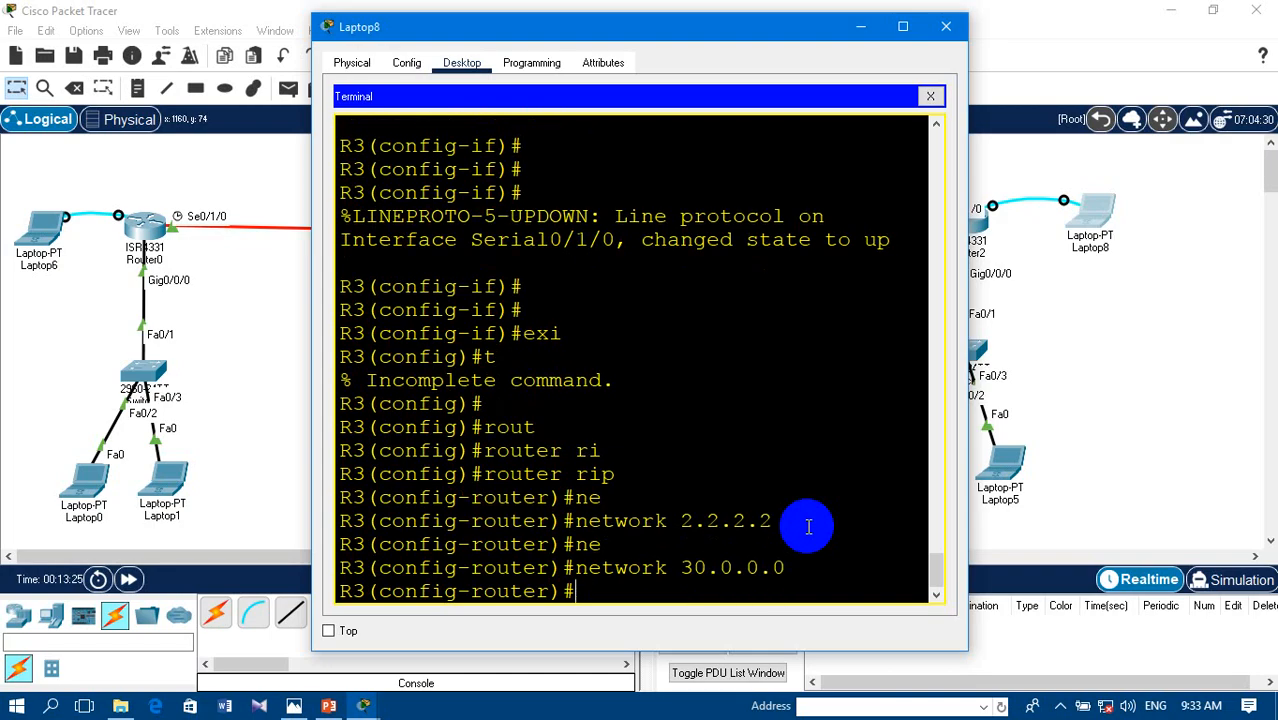
{"action": "key", "text": "Return"}
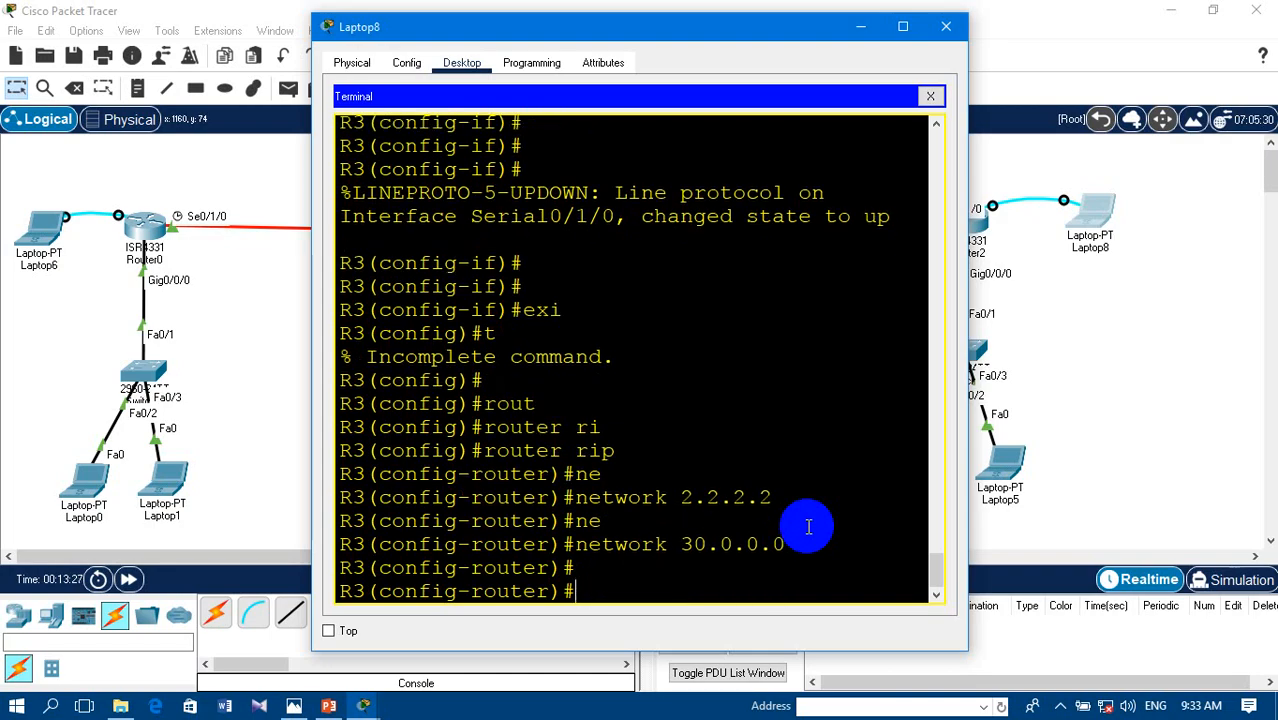
- Set R3's RIP to version 2 and close the Laptop8 window
{"action": "type", "text": "ve"}
{"action": "key", "text": "Tab"}
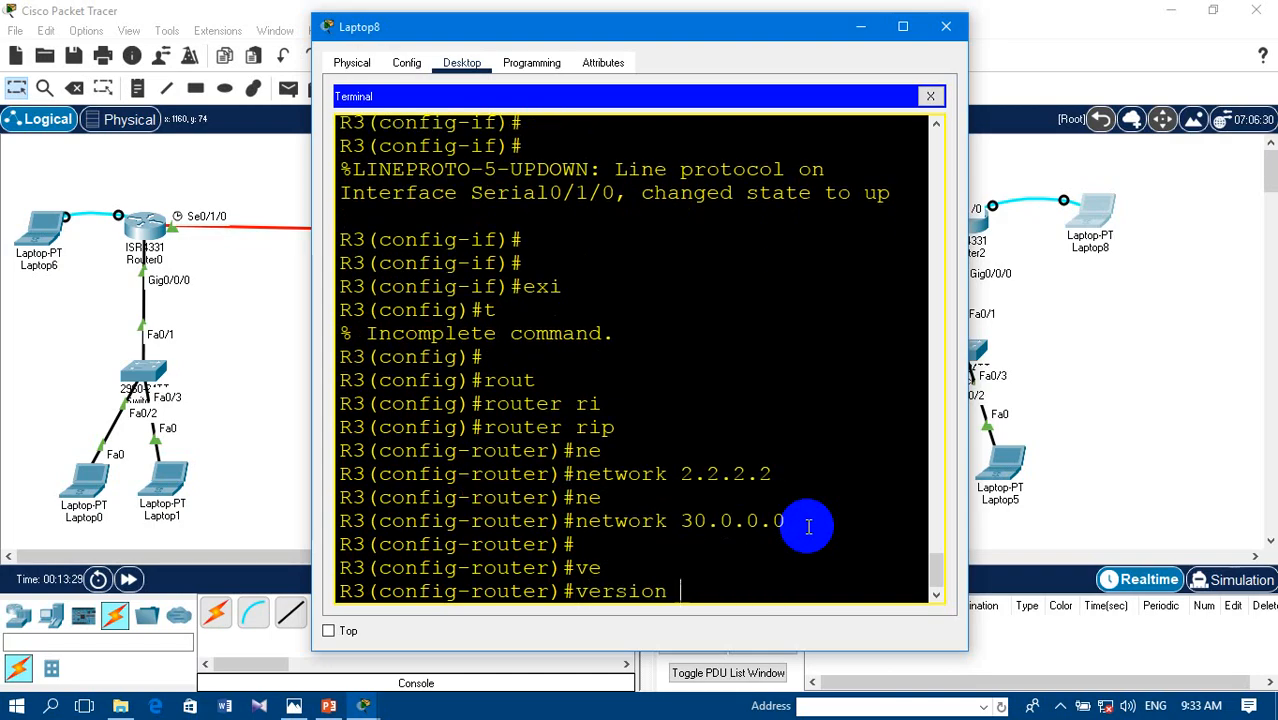
{"action": "type", "text": "2"}
{"action": "key", "text": "Return"}
{"action": "key", "text": "Return"}
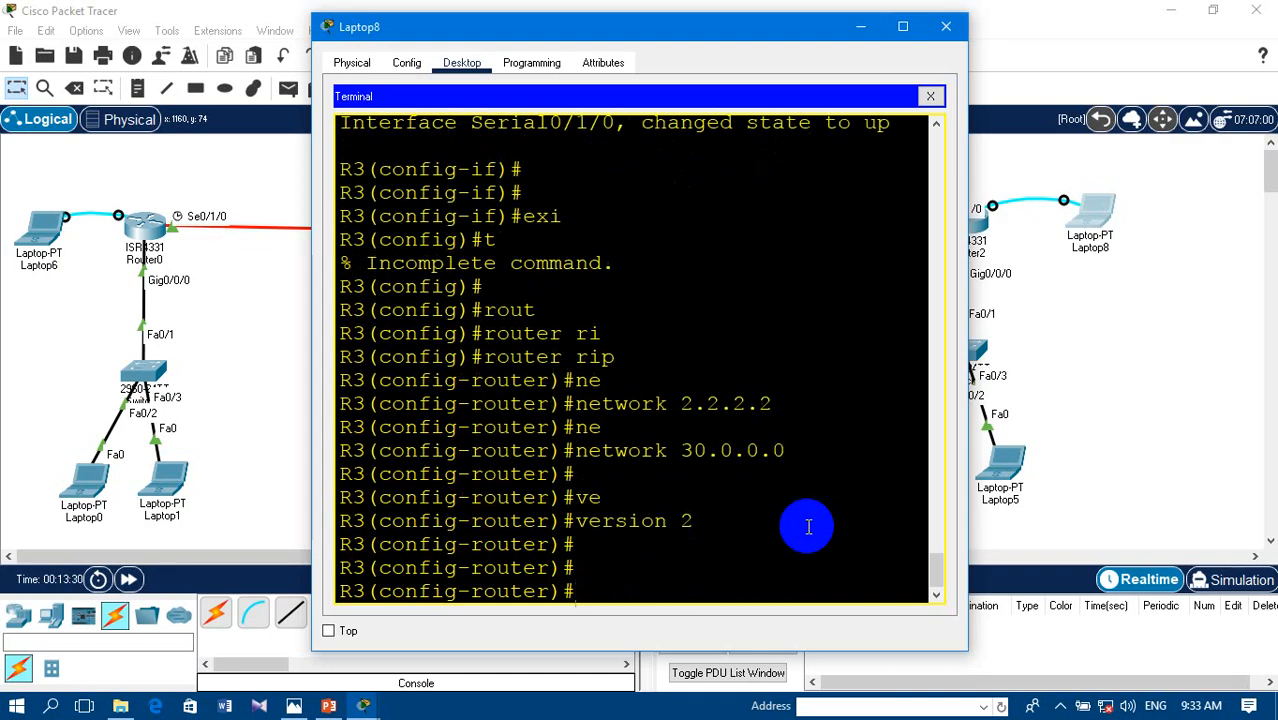
{"action": "left_click", "coordinate": [944, 25]}
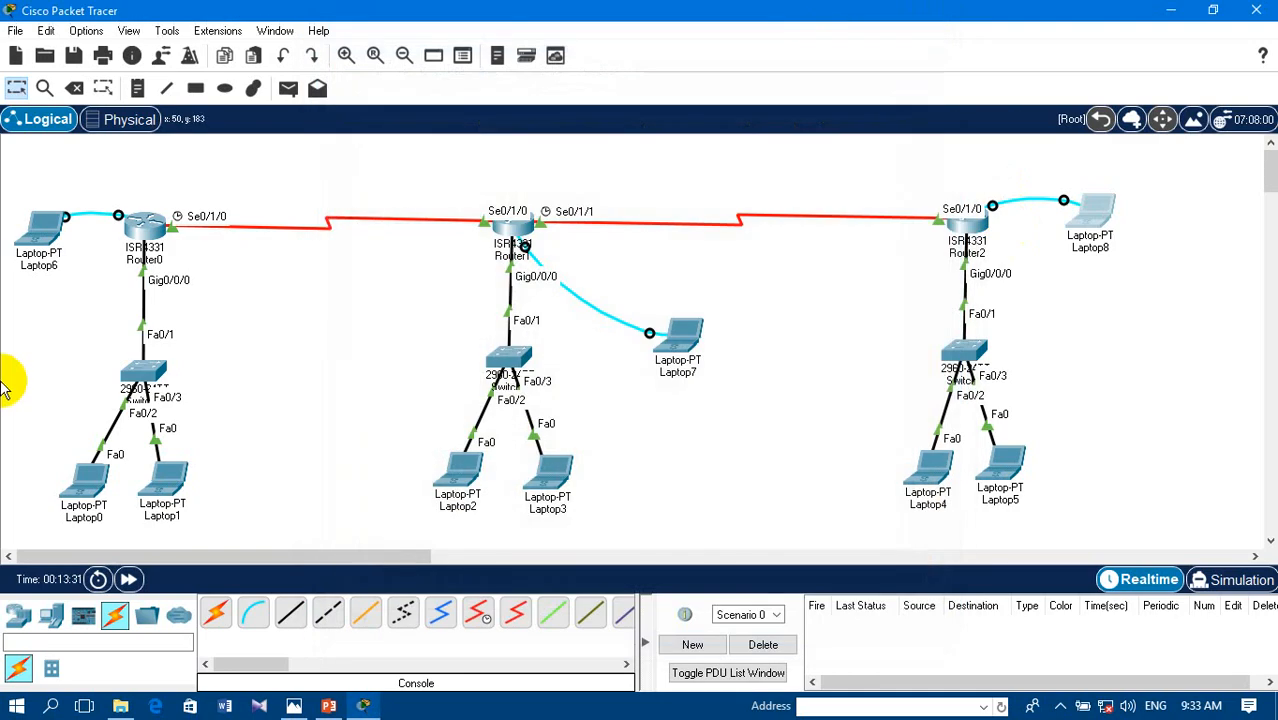
- Open the terminal on Laptop6 with the default port settings and leave R1's configuration mode with end
{"action": "left_click", "coordinate": [35, 237]}
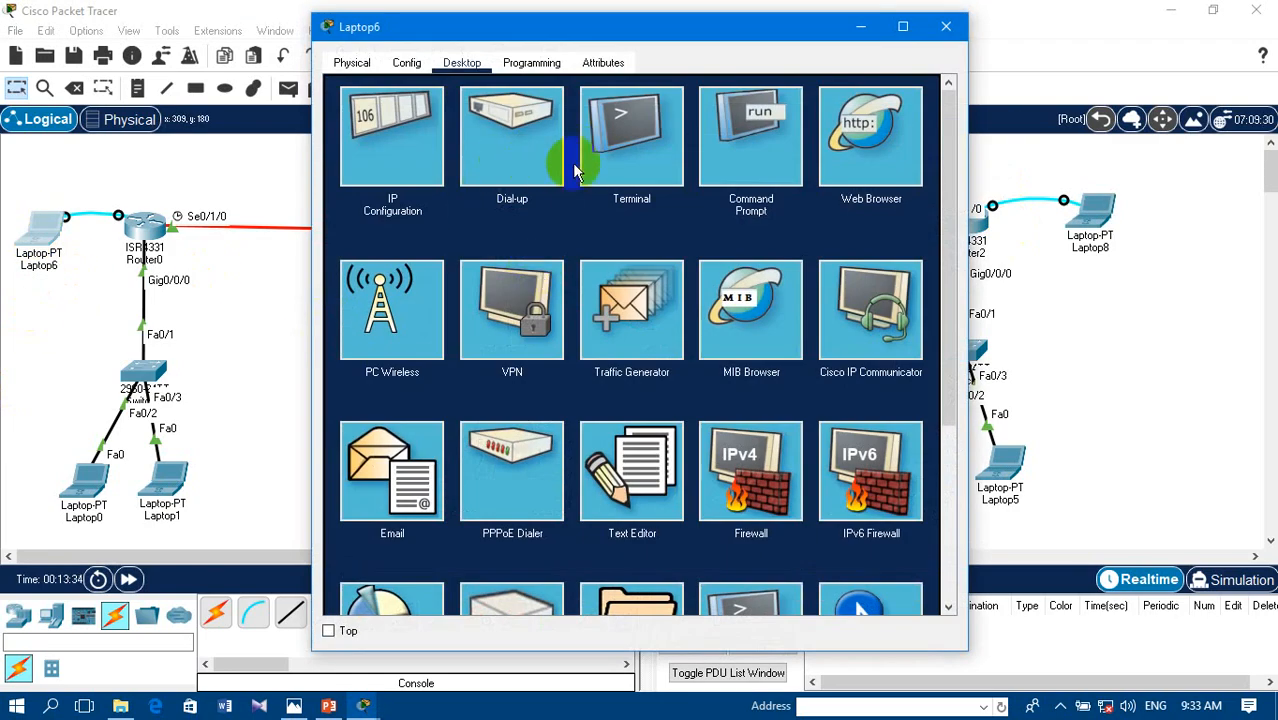
{"action": "left_click", "coordinate": [642, 162]}
{"action": "left_click", "coordinate": [888, 271]}
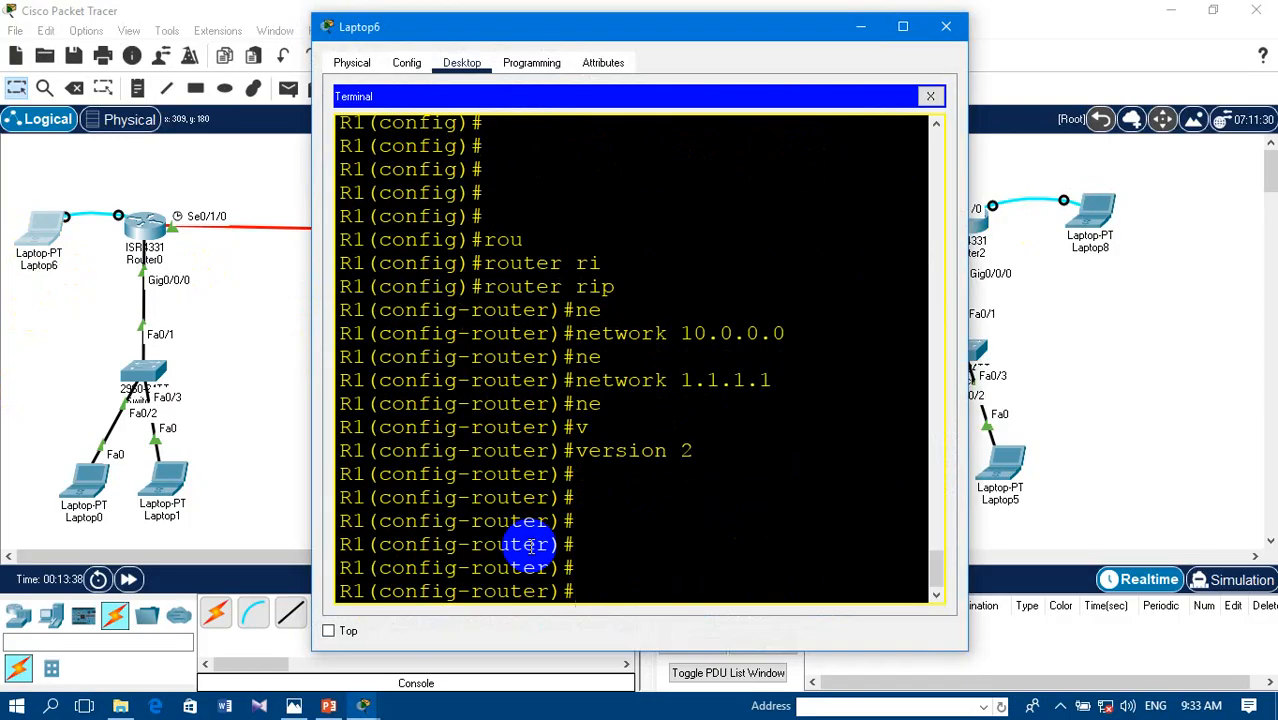
{"action": "type", "text": "end"}
{"action": "key", "text": "Return"}
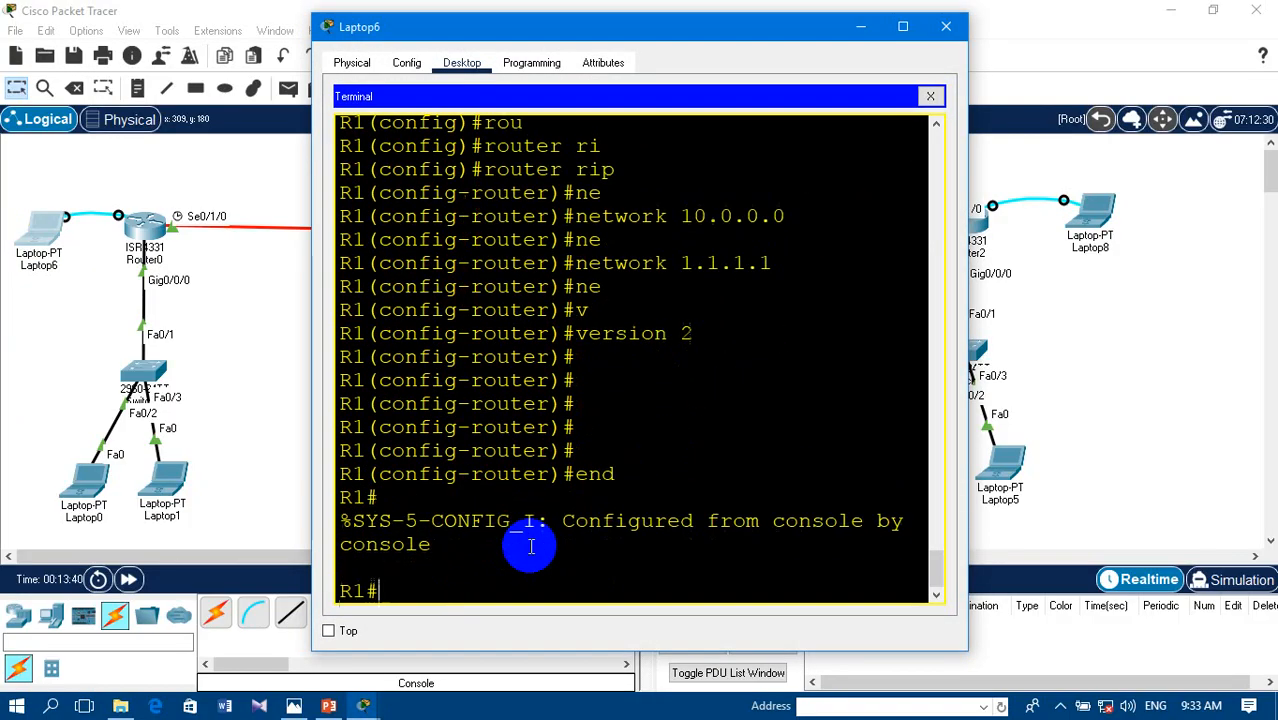
{"action": "key", "text": "Return"}
- Ping 20.0.0.1 from R1, check the success rate, and close the Laptop6 window
{"action": "type", "text": "ping"}
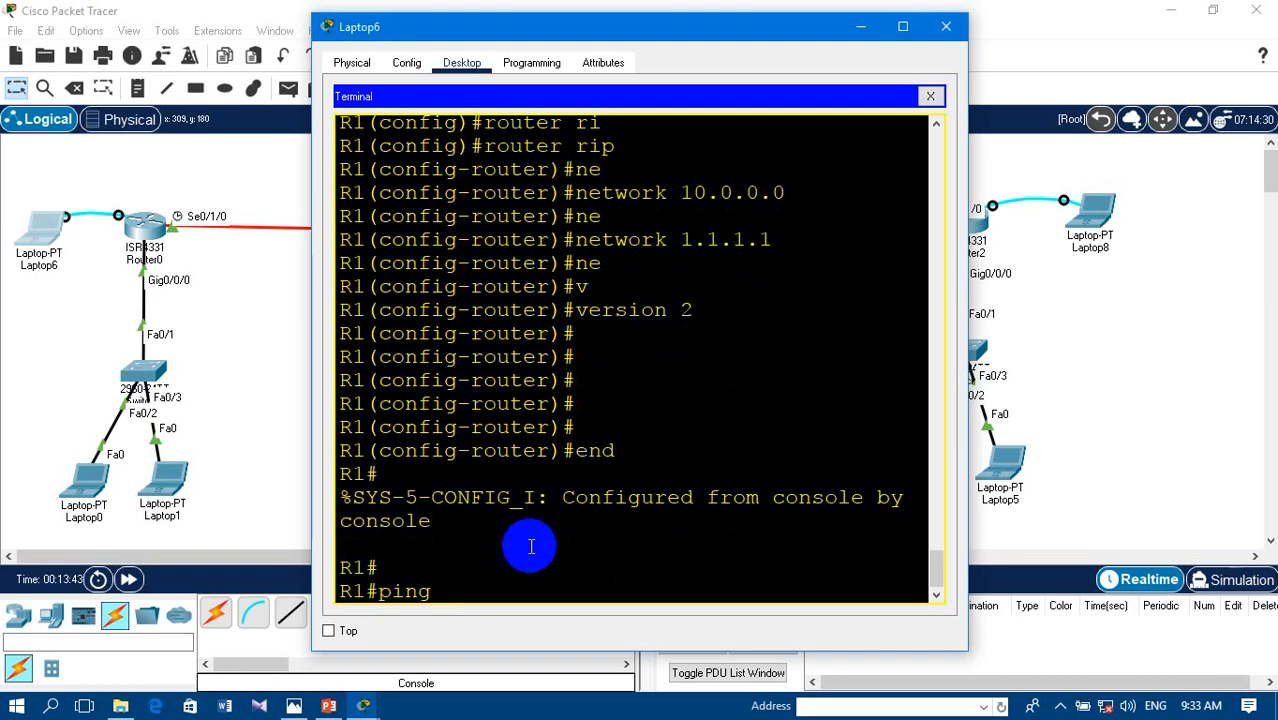
{"action": "type", "text": " 20.0"}
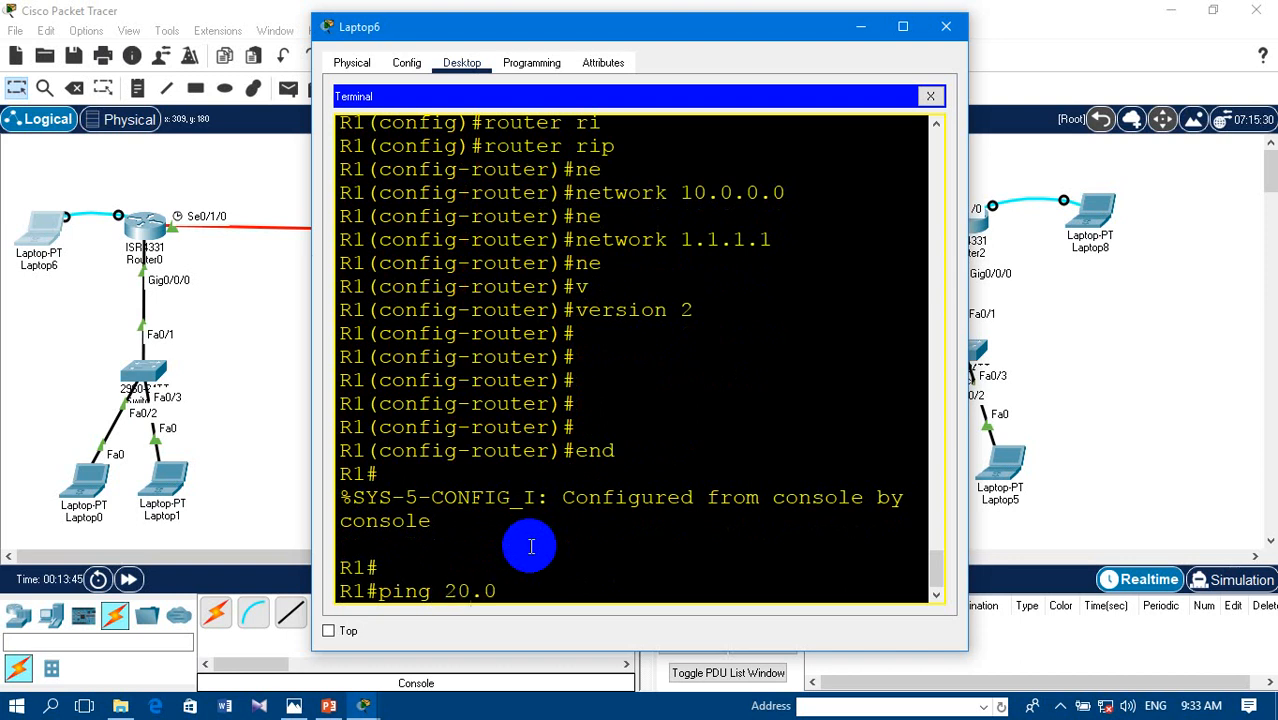
{"action": "type", "text": ".0.1"}
{"action": "key", "text": "Return"}
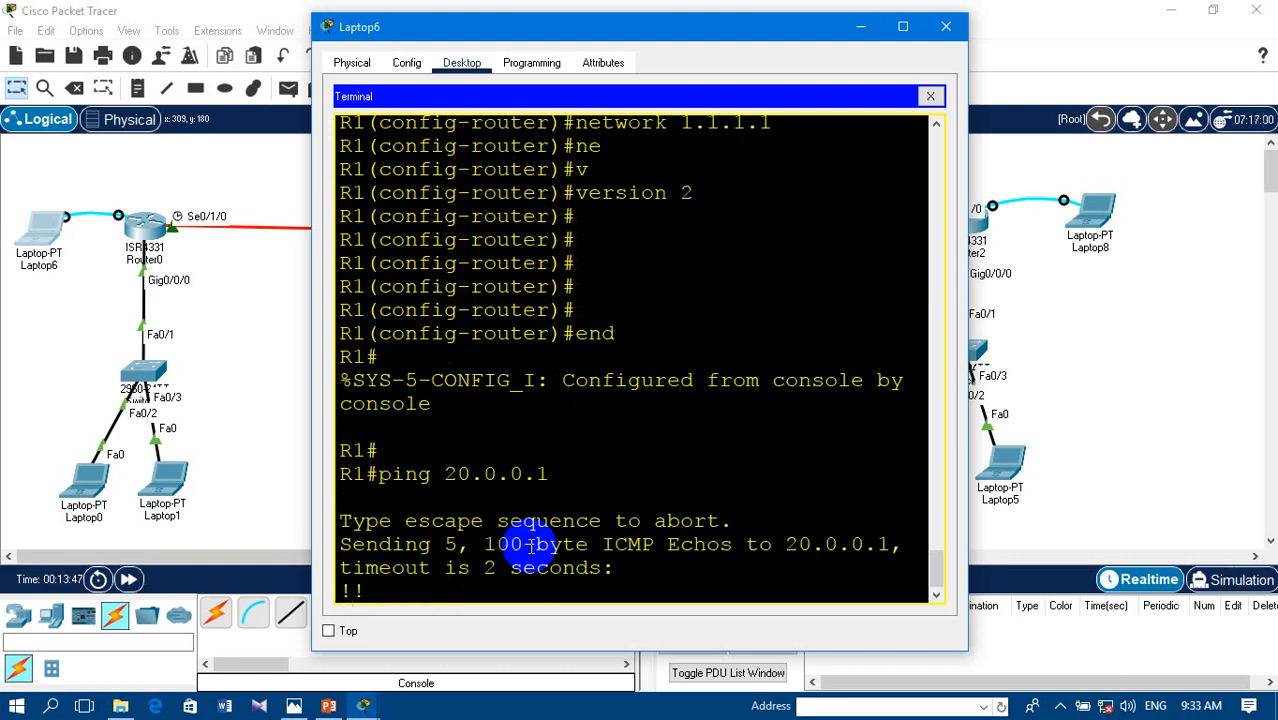
{"action": "left_click_drag", "start_coordinate": [341, 521], "coordinate": [527, 527]}
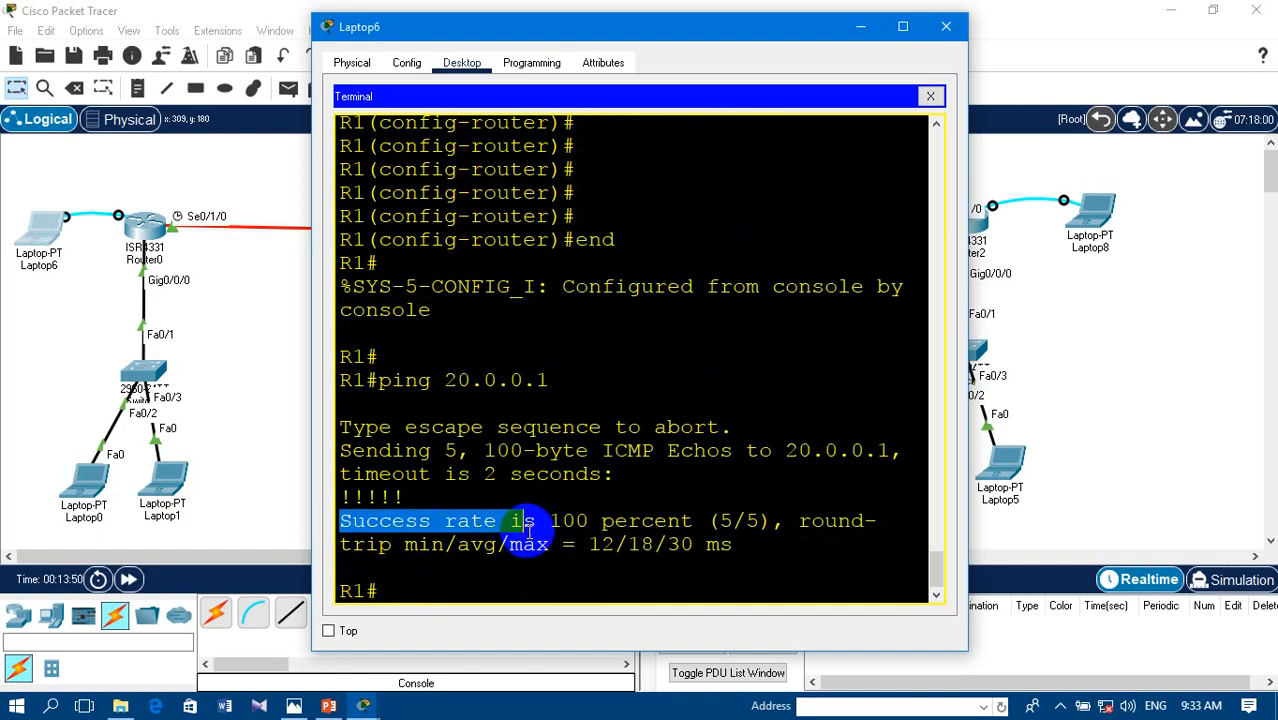
{"action": "left_click", "coordinate": [947, 27]}
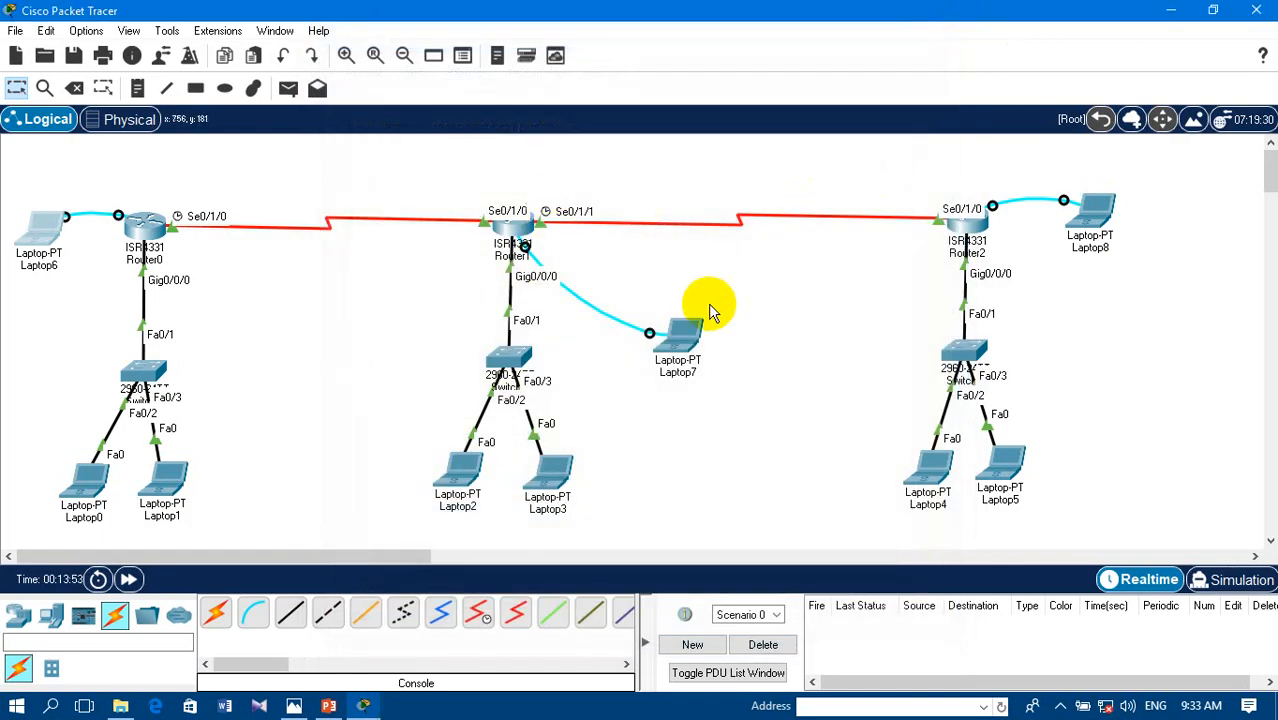
- Open the terminal on Laptop6 with the default port settings, ping 30.0.0.1 from R1 and check the success rate
{"action": "left_click", "coordinate": [36, 236]}
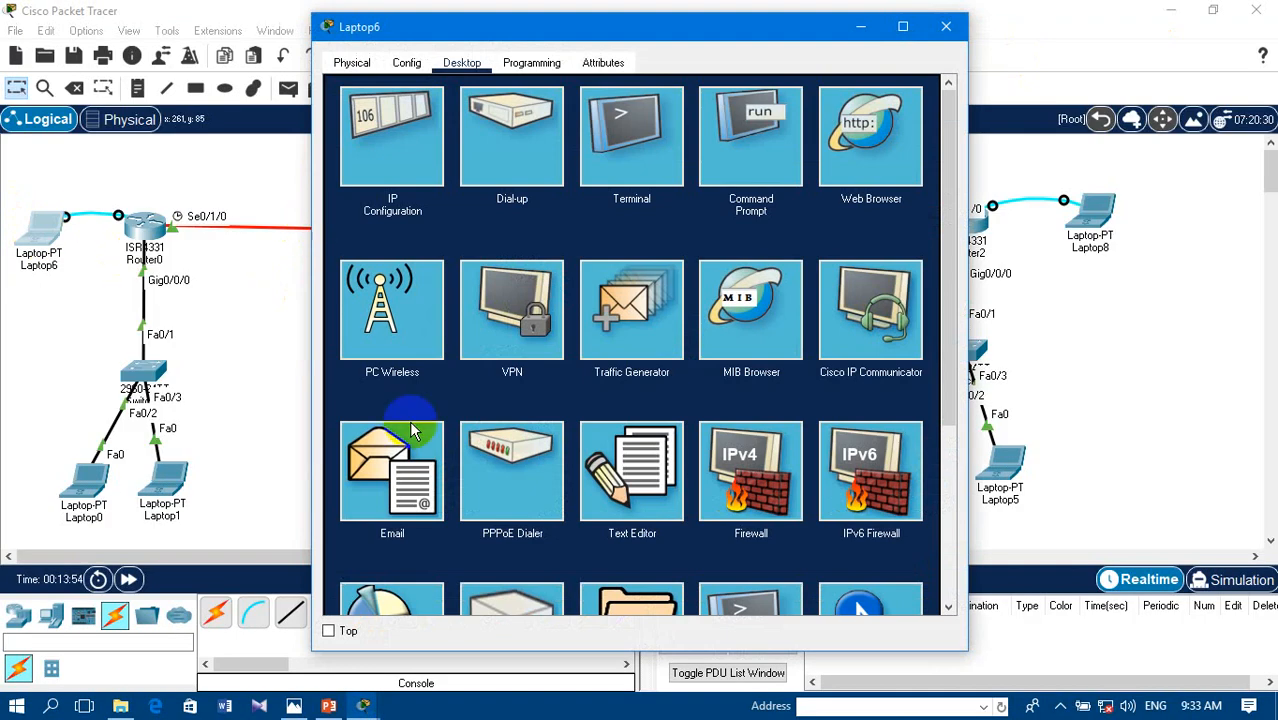
{"action": "left_click", "coordinate": [612, 163]}
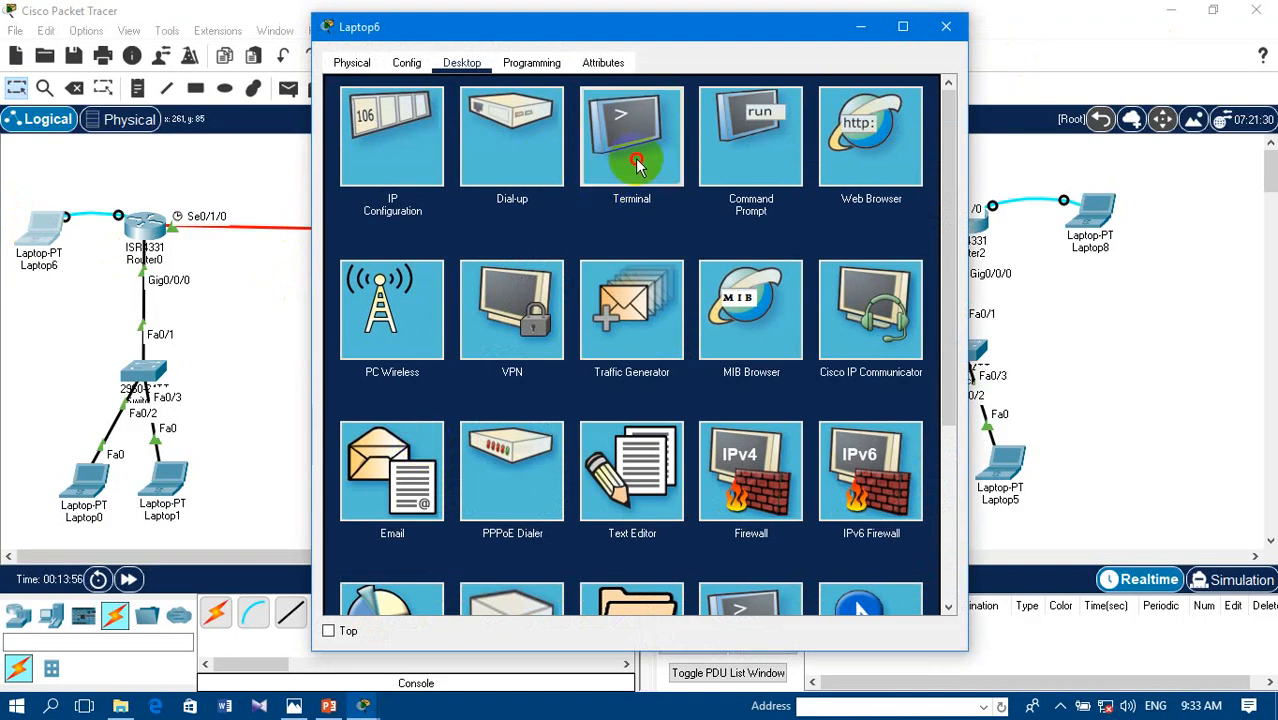
{"action": "left_click", "coordinate": [893, 274]}
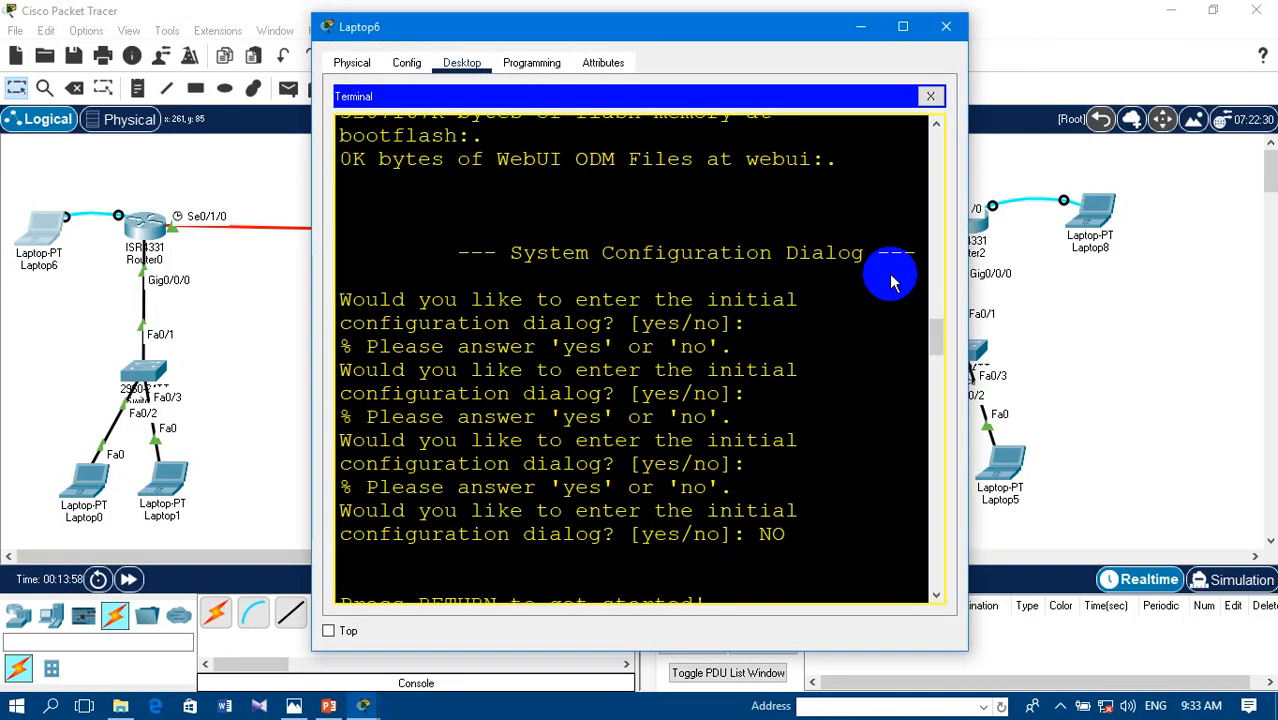
{"action": "type", "text": "ping "}
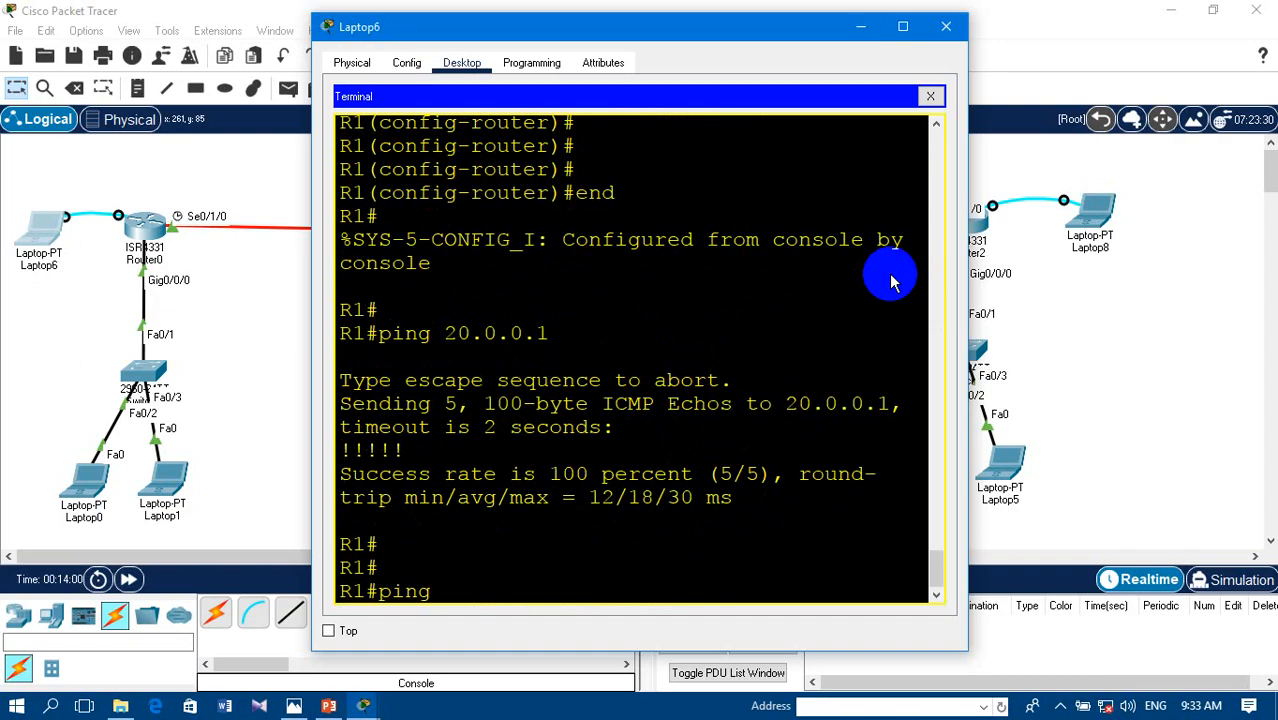
{"action": "type", "text": "30.0.0.1"}
{"action": "key", "text": "Return"}
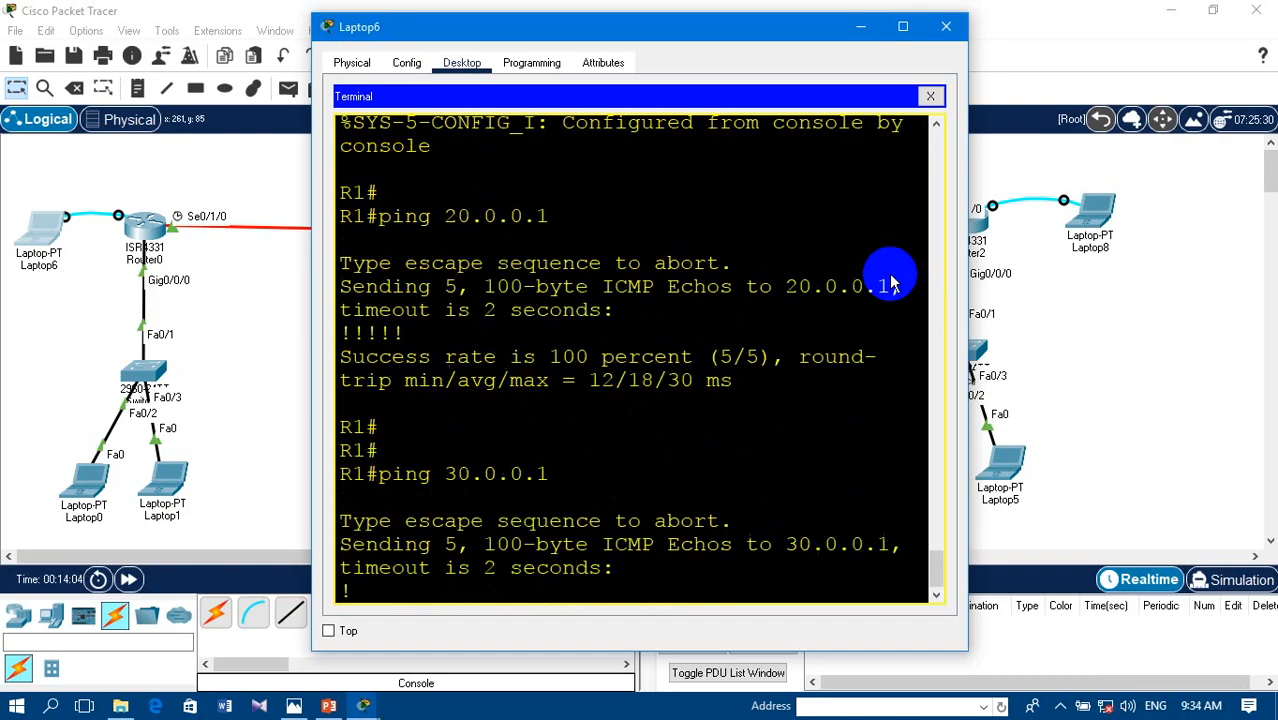
{"action": "left_click_drag", "start_coordinate": [340, 520], "coordinate": [482, 521]}
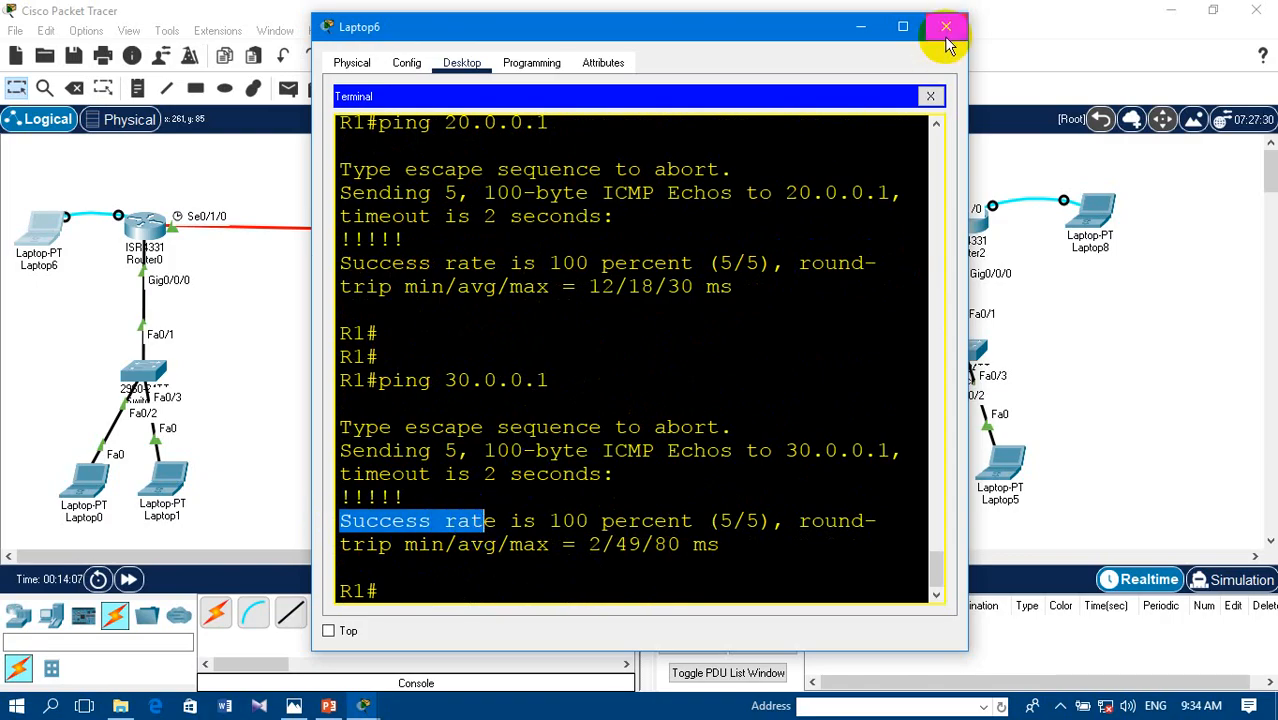
- Try to display R1's RIP information with the command show ip rip
{"action": "left_click", "coordinate": [399, 591]}
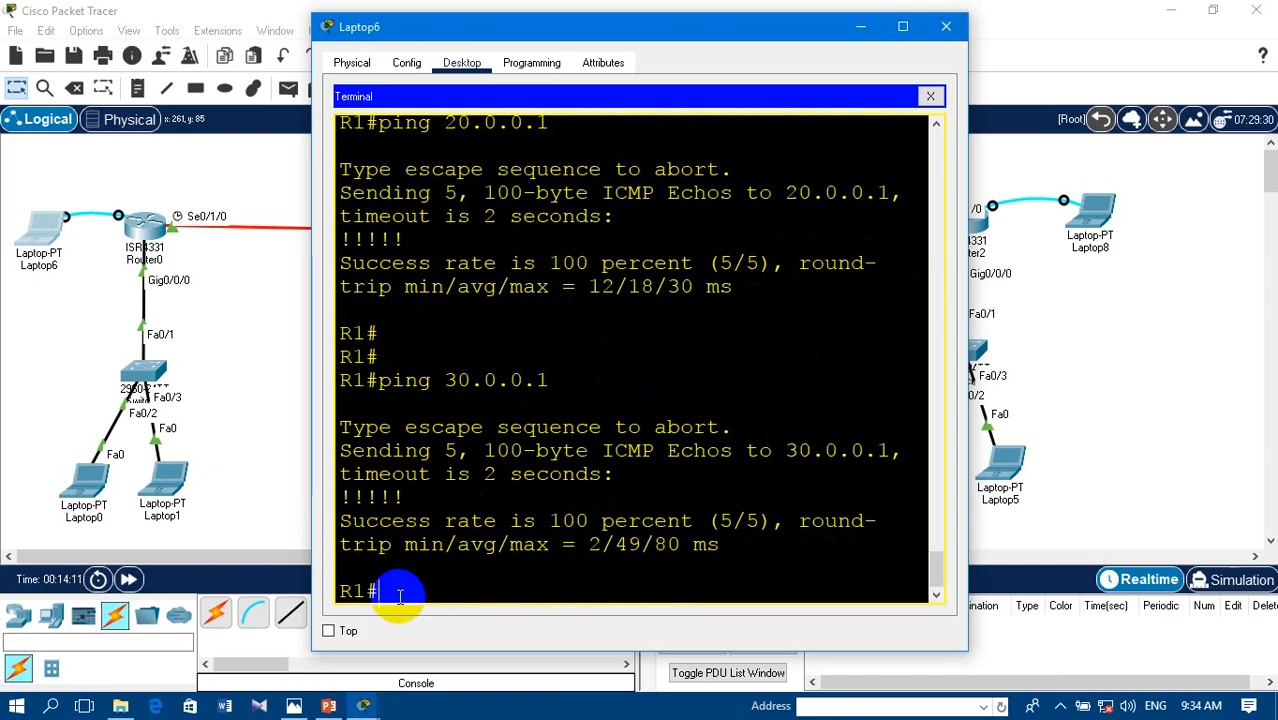
{"action": "type", "text": "show ip "}
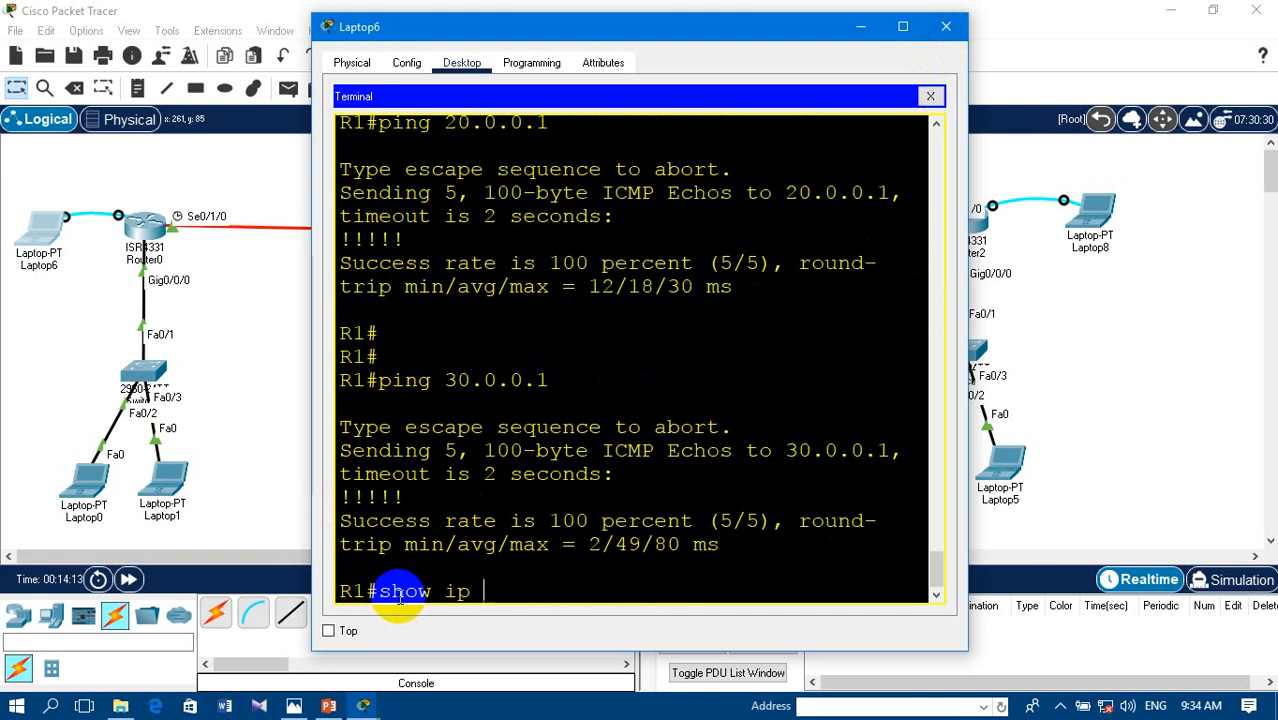
{"action": "type", "text": "r"}
{"action": "key", "text": "Tab"}
{"action": "type", "text": "i"}
{"action": "key", "text": "Tab"}
{"action": "key", "text": "Return"}
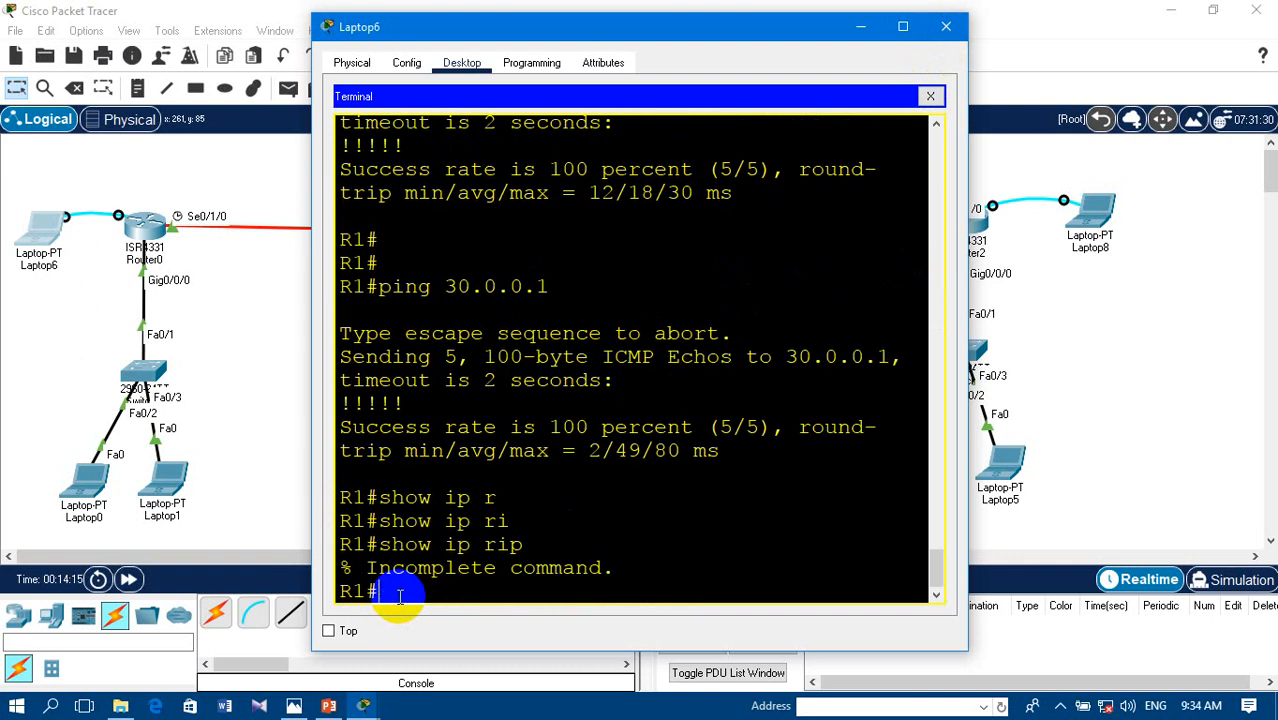
- Display R1's routing table with show ip route and examine the routes marked R for RIP
{"action": "type", "text": "show "}
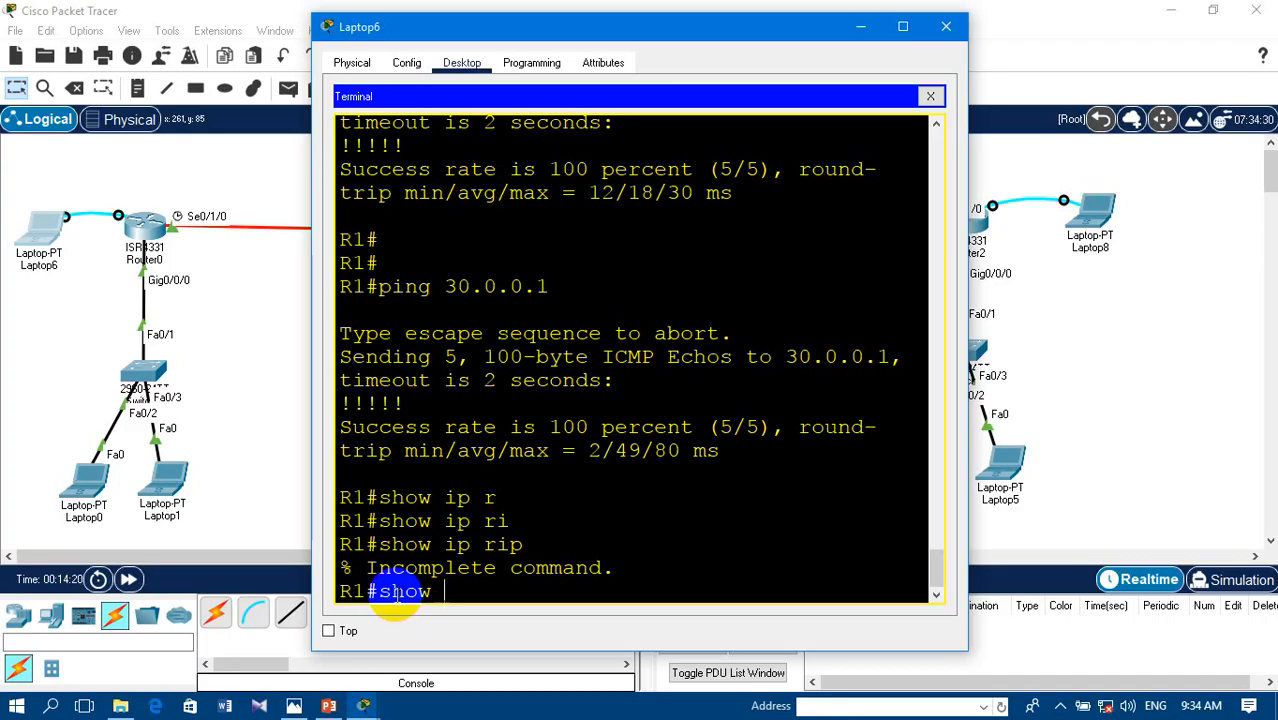
{"action": "type", "text": "ip rou"}
{"action": "key", "text": "BackSpace"}
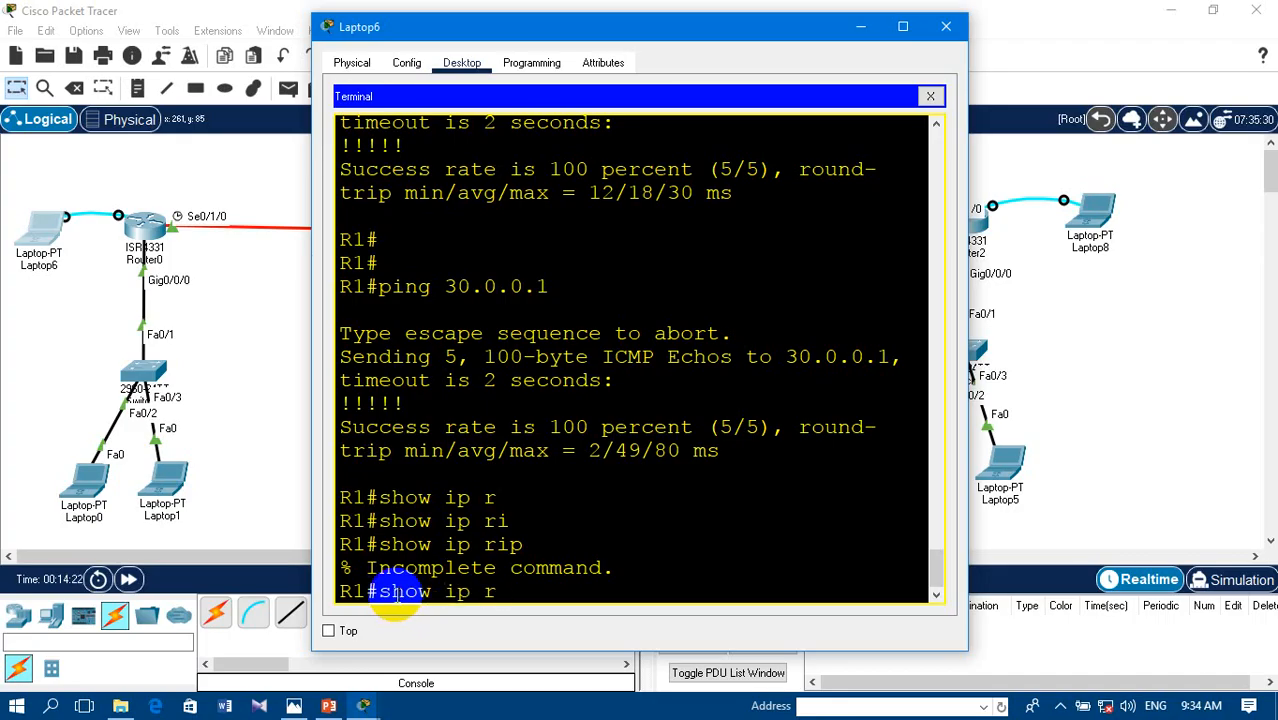
{"action": "type", "text": "out"}
{"action": "key", "text": "Tab"}
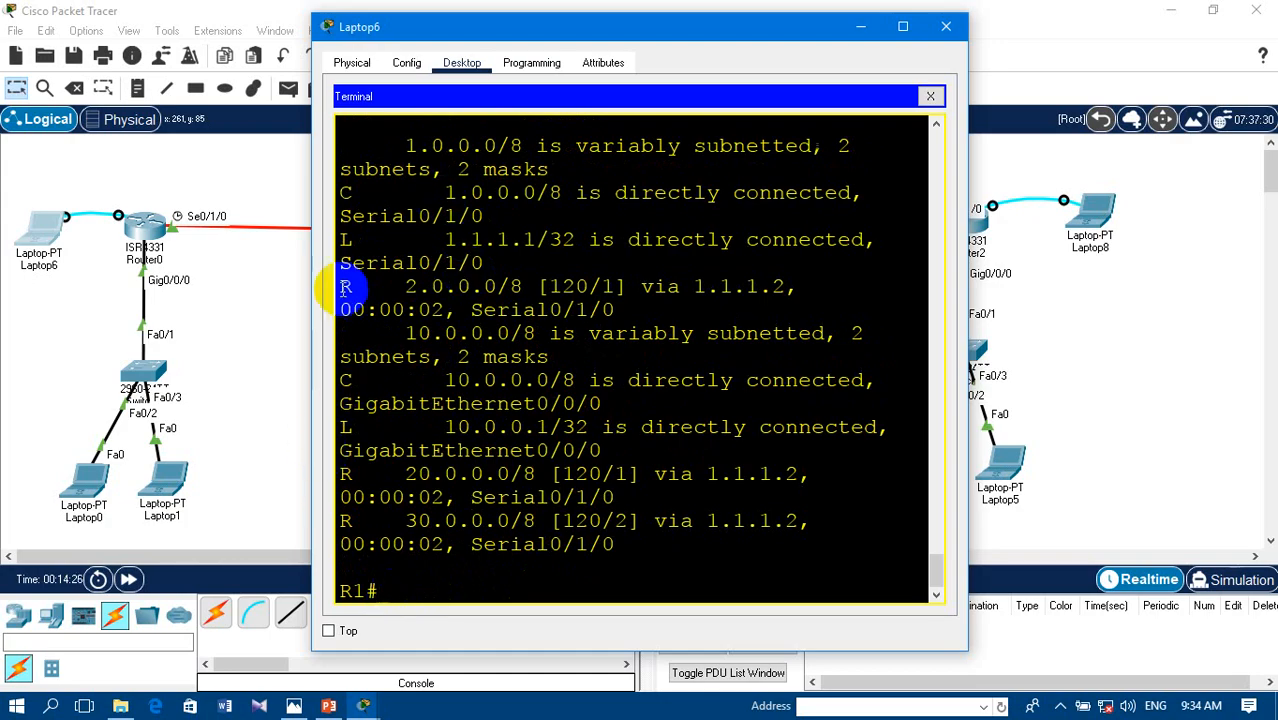
{"action": "left_click_drag", "start_coordinate": [338, 287], "coordinate": [433, 311]}
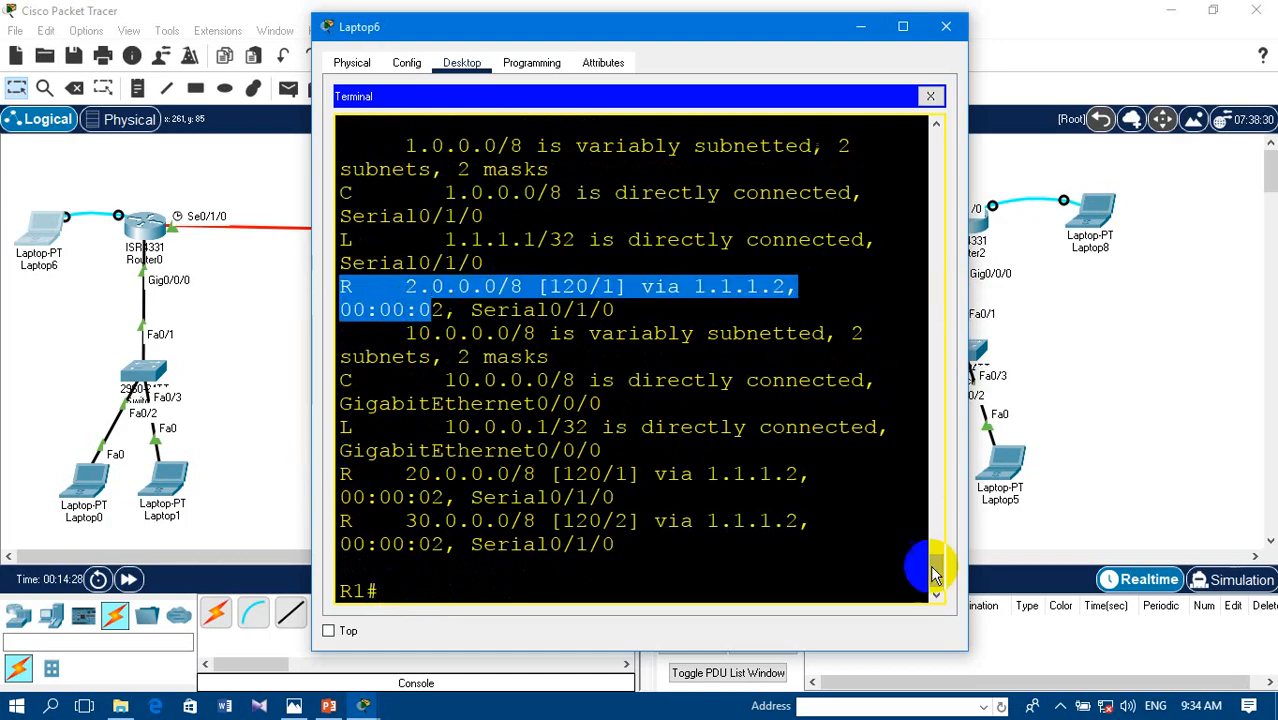
{"action": "mouse_move", "coordinate": [927, 571]}
{"action": "left_mouse_down"}
{"action": "mouse_move", "coordinate": [924, 528]}
{"action": "mouse_move", "coordinate": [931, 569]}
{"action": "left_mouse_up"}
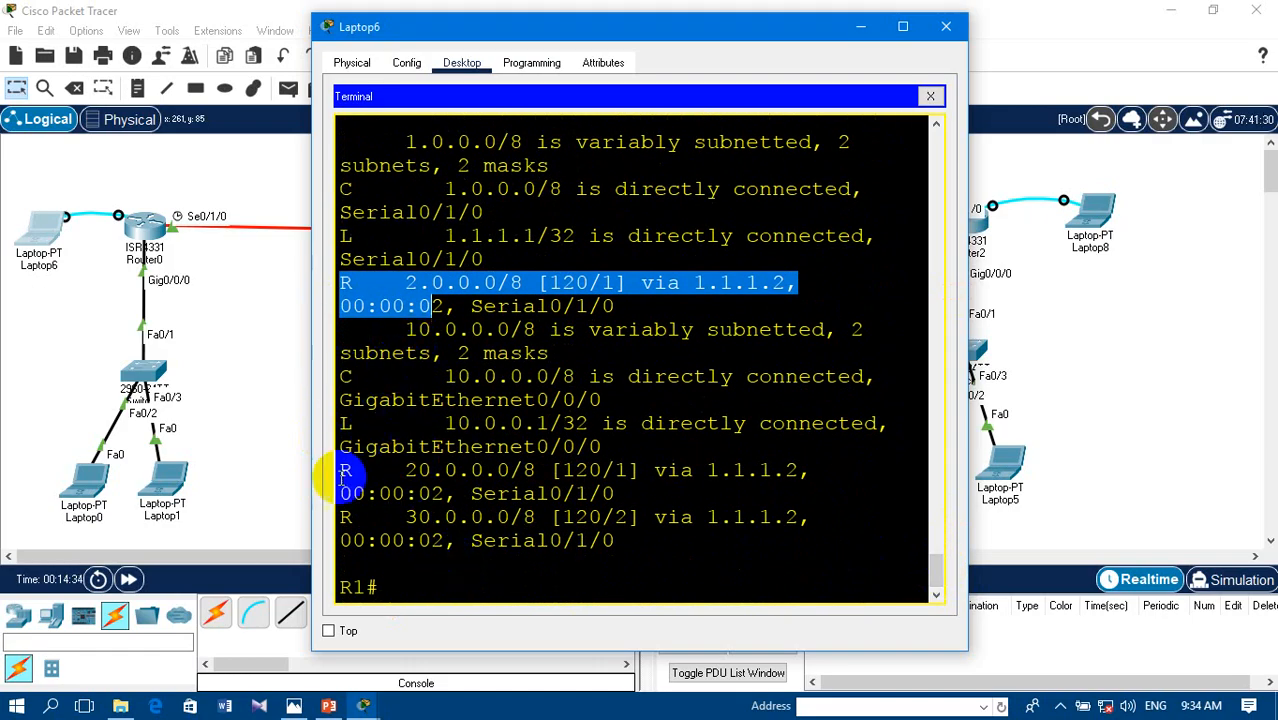
{"action": "left_click_drag", "start_coordinate": [337, 513], "coordinate": [363, 512]}
{"action": "left_click_drag", "start_coordinate": [341, 468], "coordinate": [322, 471]}
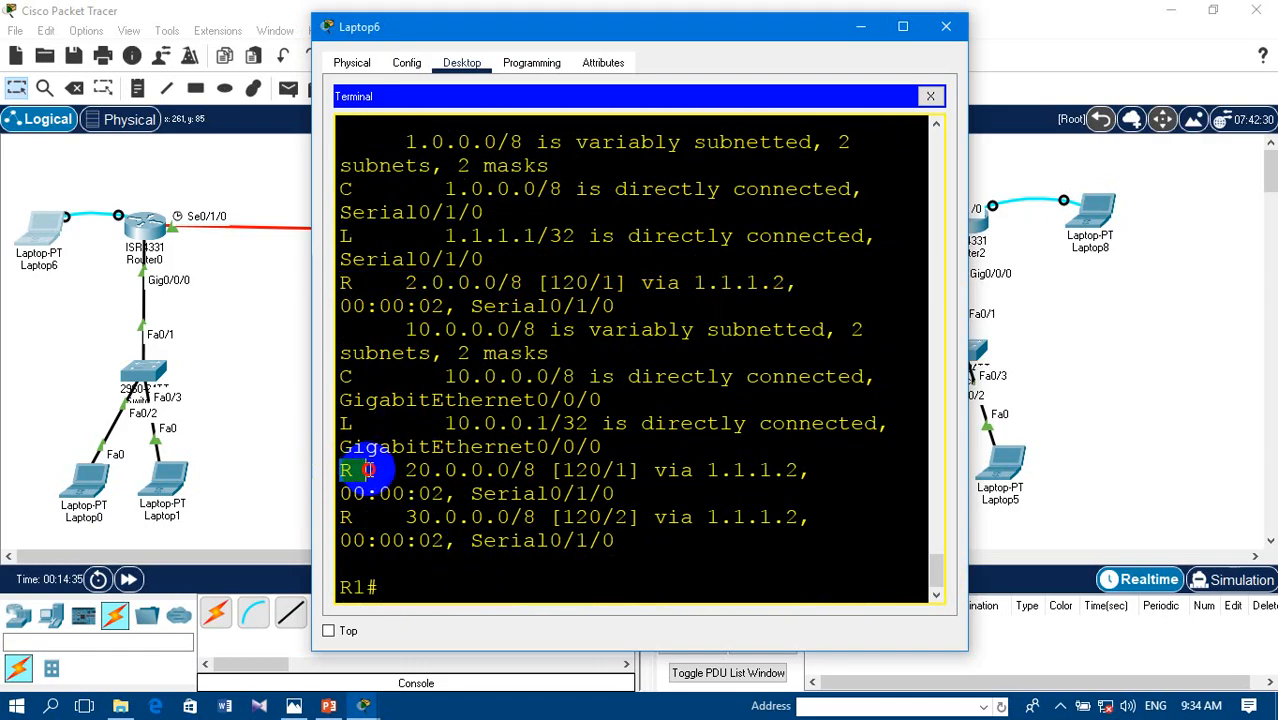
{"action": "left_click_drag", "start_coordinate": [352, 283], "coordinate": [320, 288]}
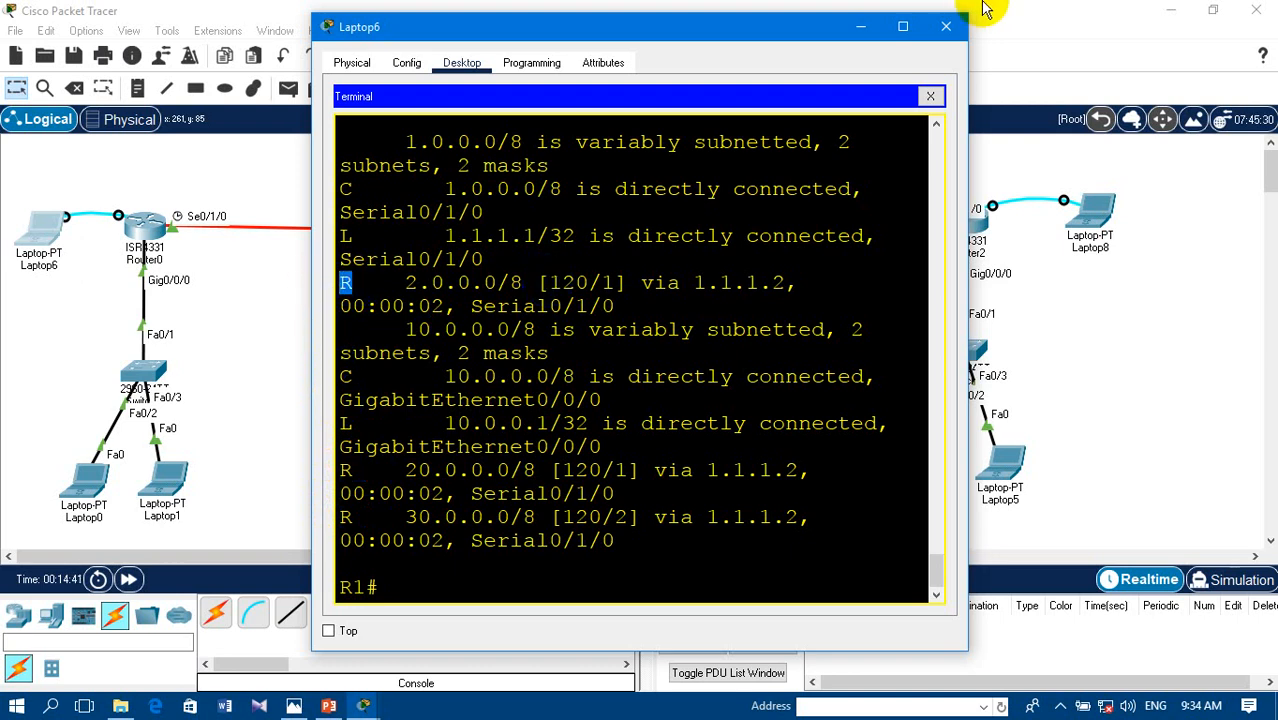
- Turn on RIP protocol debugging on R1 with debug ip rip and check the response
{"action": "left_click", "coordinate": [380, 587]}
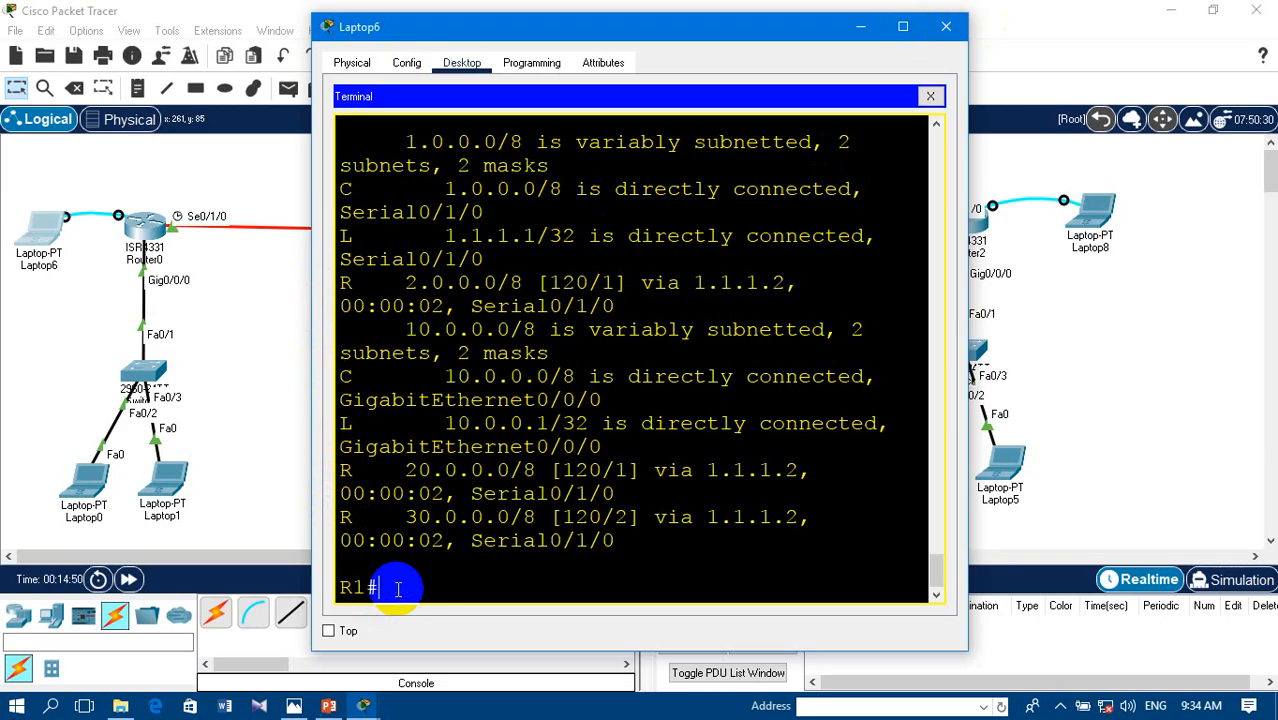
{"action": "type", "text": "b"}
{"action": "key", "text": "Tab"}
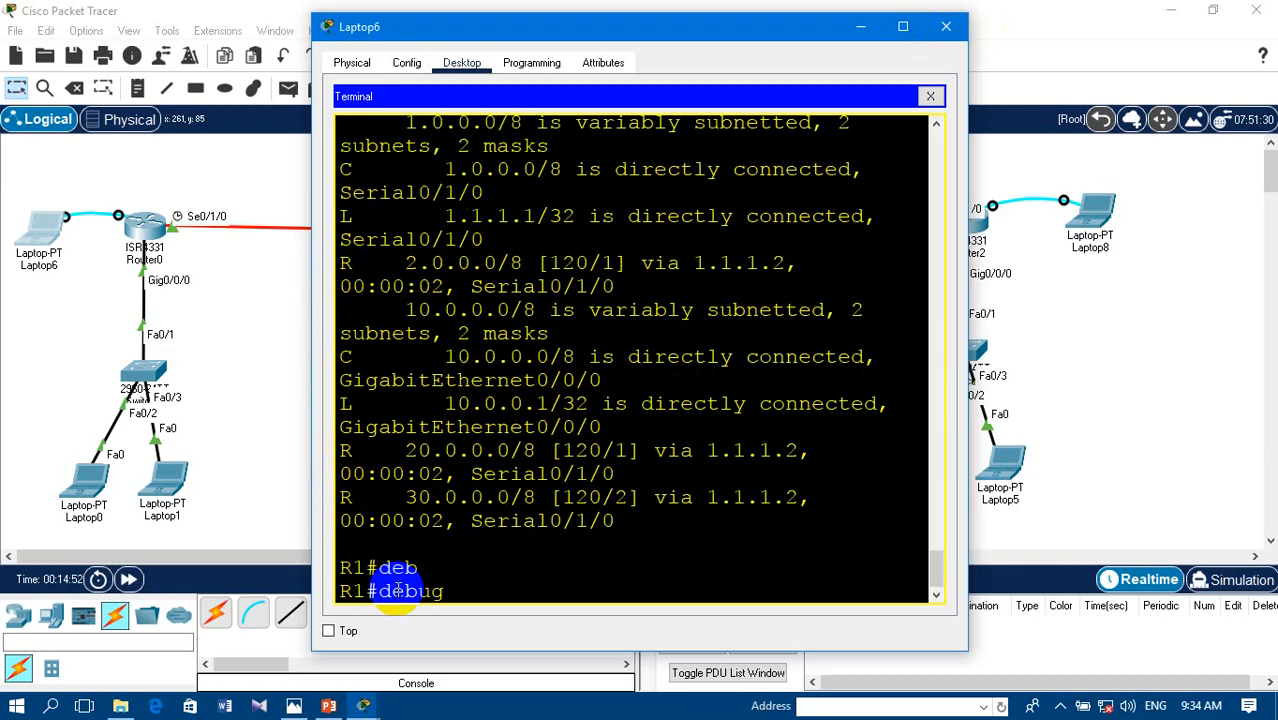
{"action": "type", "text": "i"}
{"action": "key", "text": "Tab"}
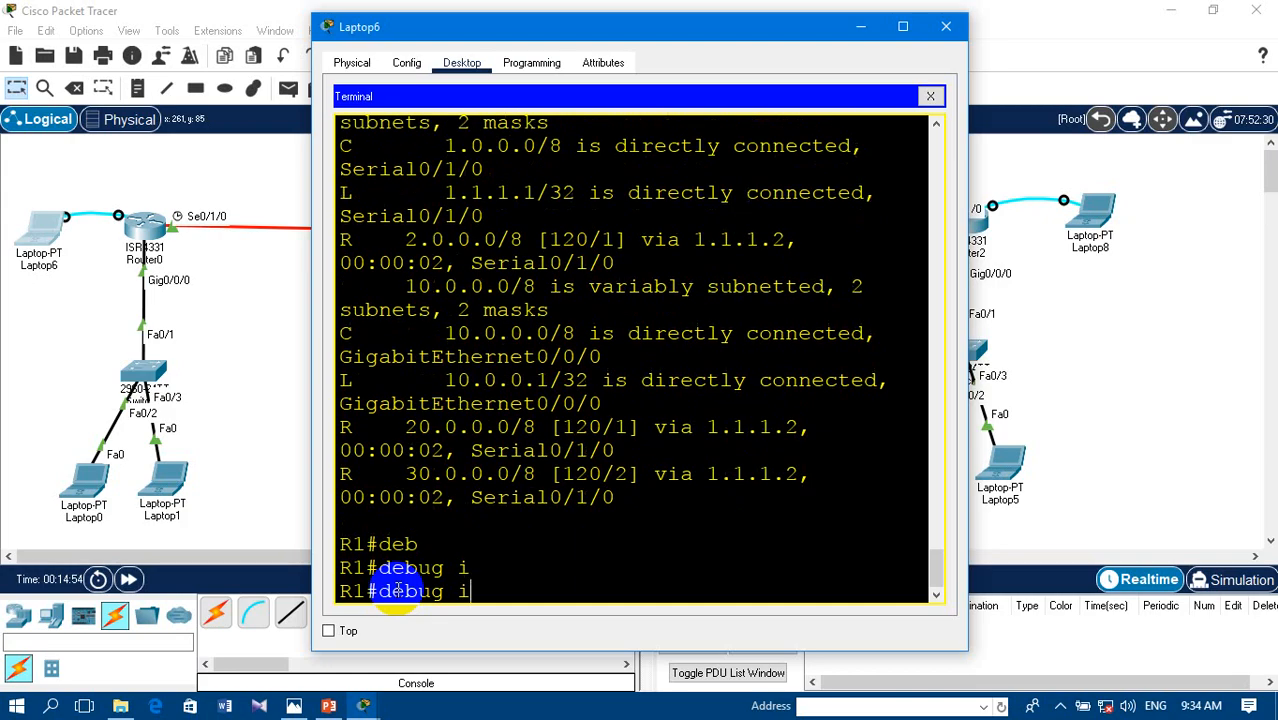
{"action": "type", "text": "p"}
{"action": "key", "text": "Tab"}
{"action": "type", "text": "ri"}
{"action": "key", "text": "Tab"}
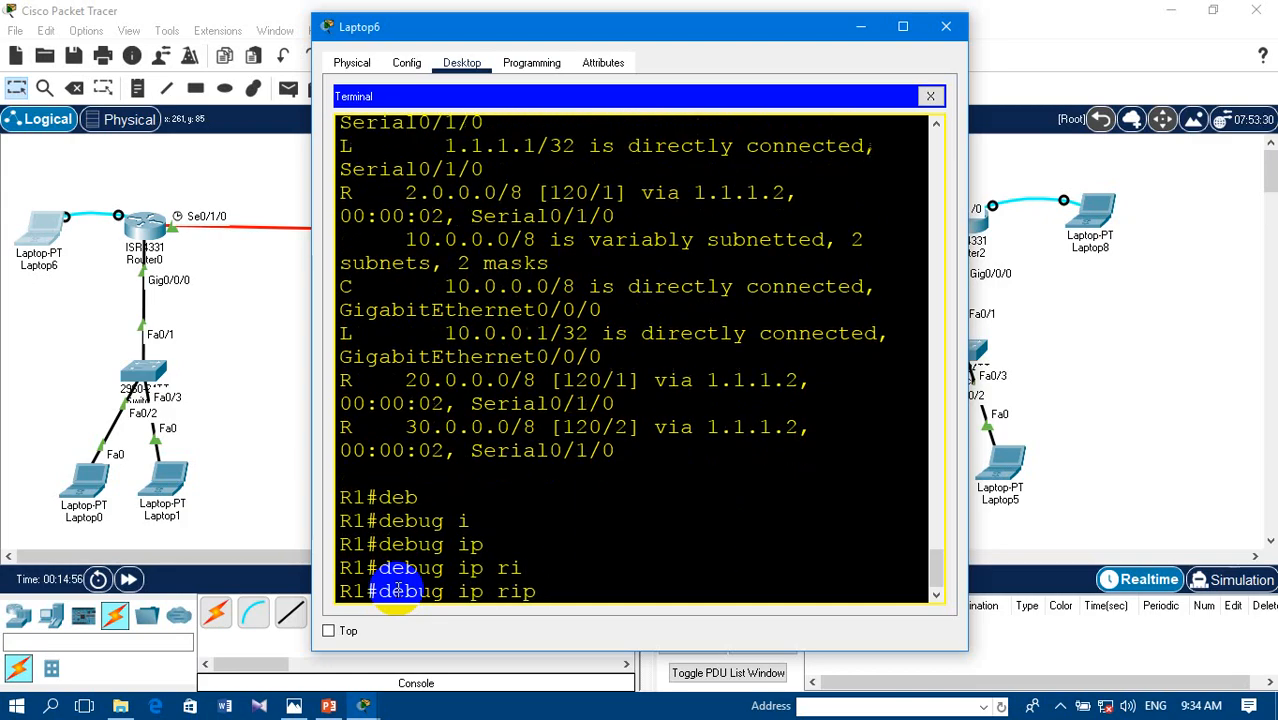
{"action": "key", "text": "Return"}
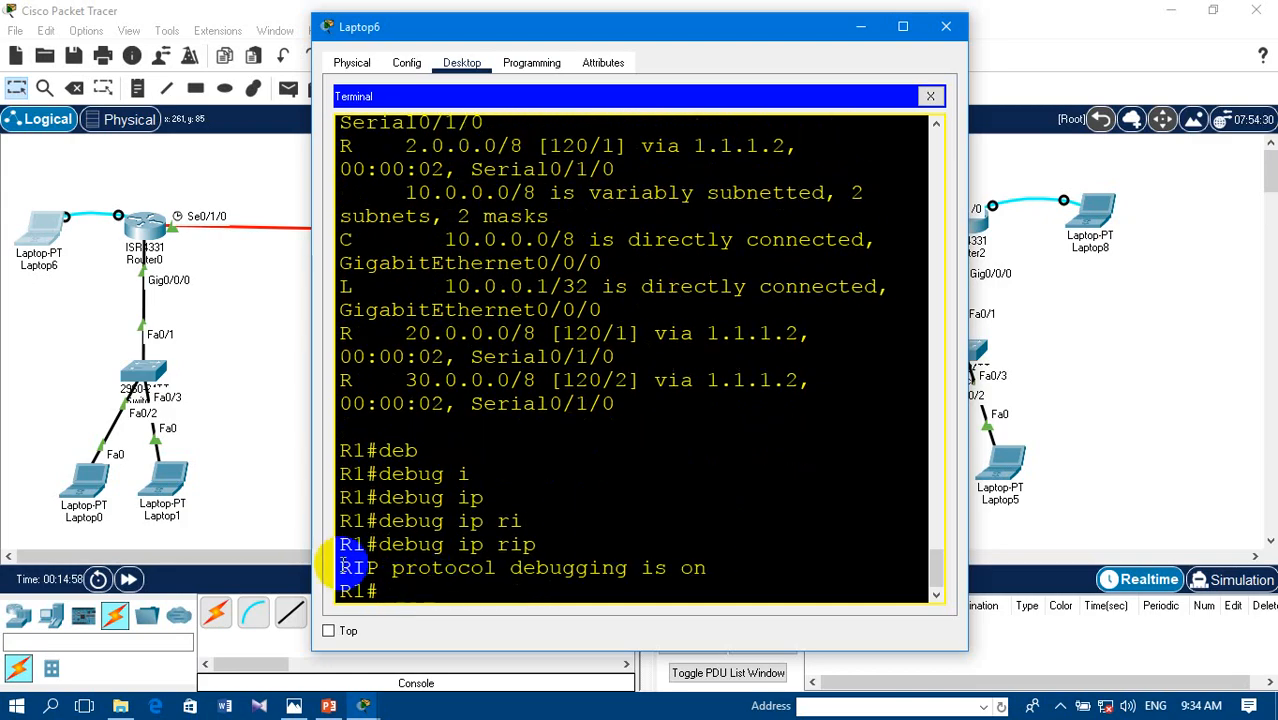
{"action": "left_click_drag", "start_coordinate": [342, 564], "coordinate": [699, 561]}
{"action": "left_click", "coordinate": [723, 505]}
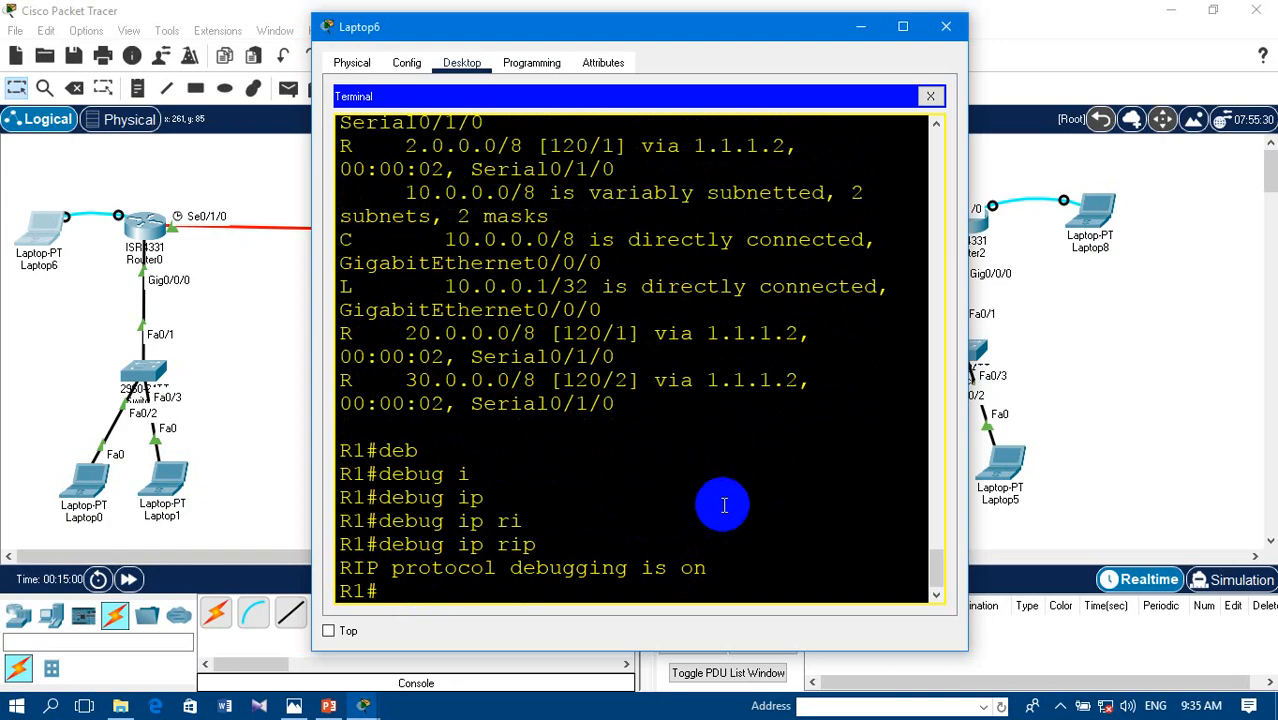
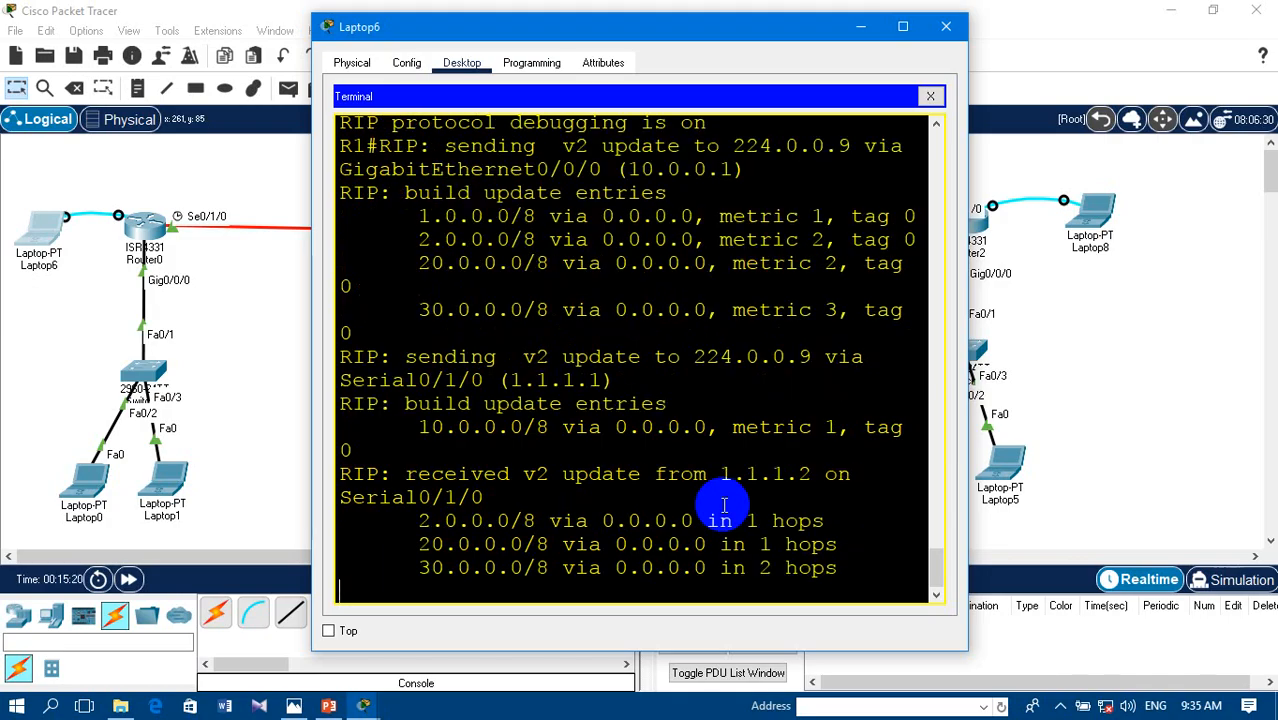
- Close Laptop6's window and take a brief look at the desktop applications of Laptop7
{"action": "left_click", "coordinate": [946, 28]}
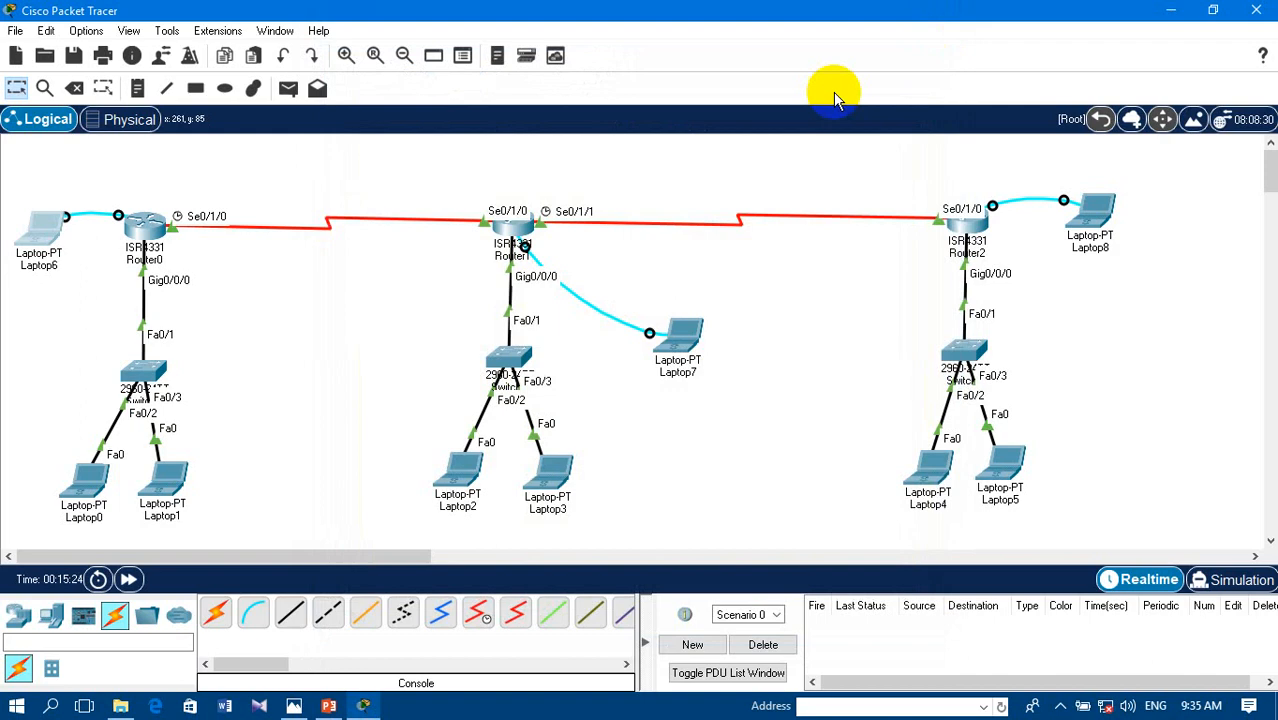
{"action": "left_click", "coordinate": [665, 338]}
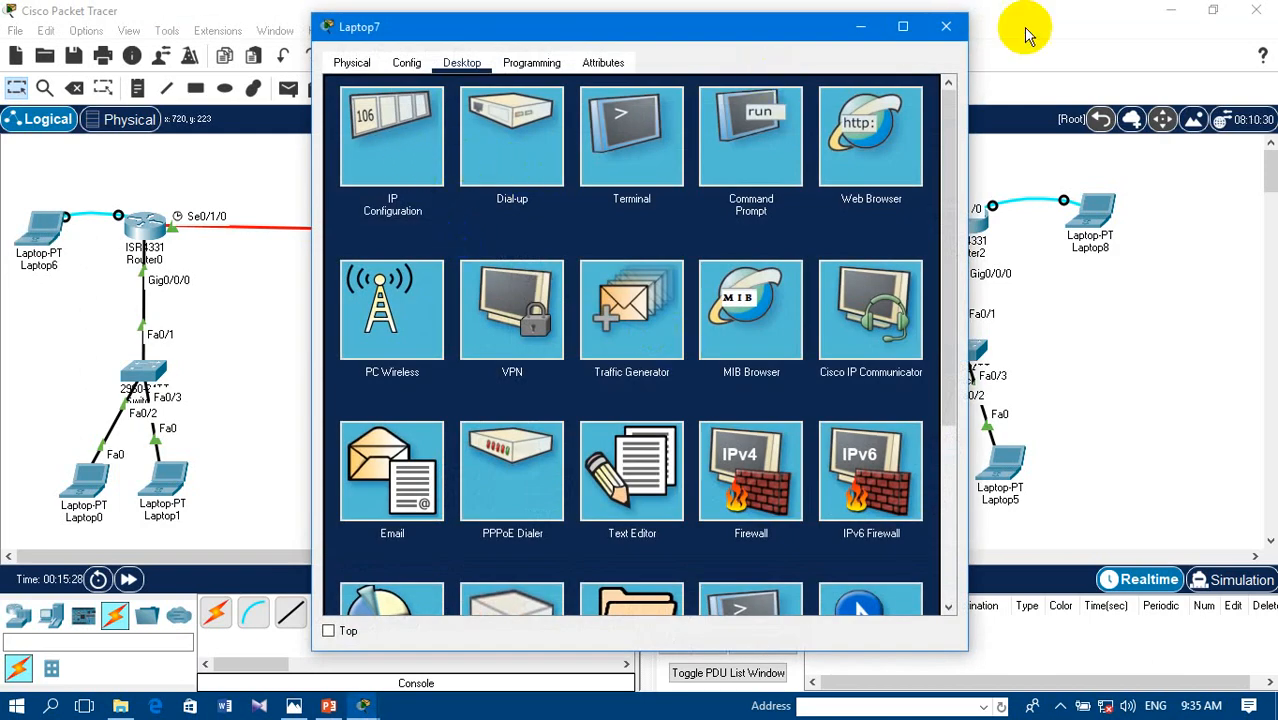
{"action": "left_click", "coordinate": [945, 26]}
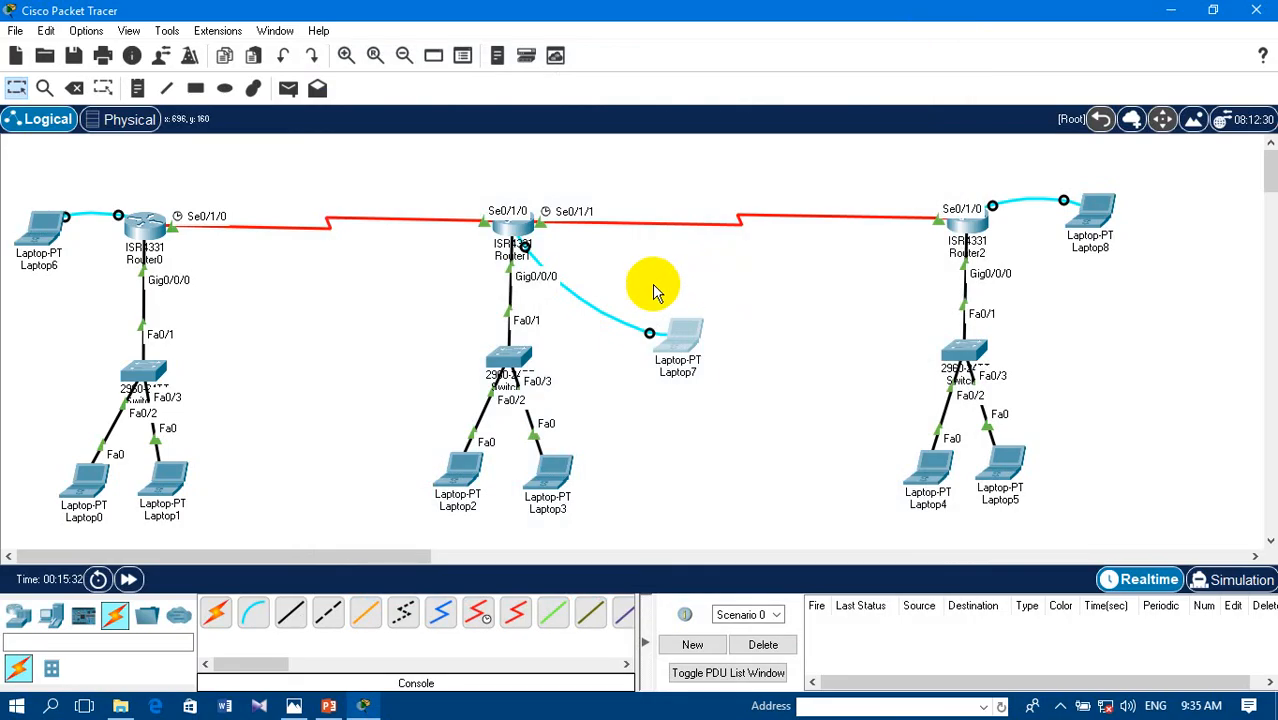
- Send a simple PDU from Router0 to Router1 to test the first serial link
{"action": "left_click", "coordinate": [288, 90]}
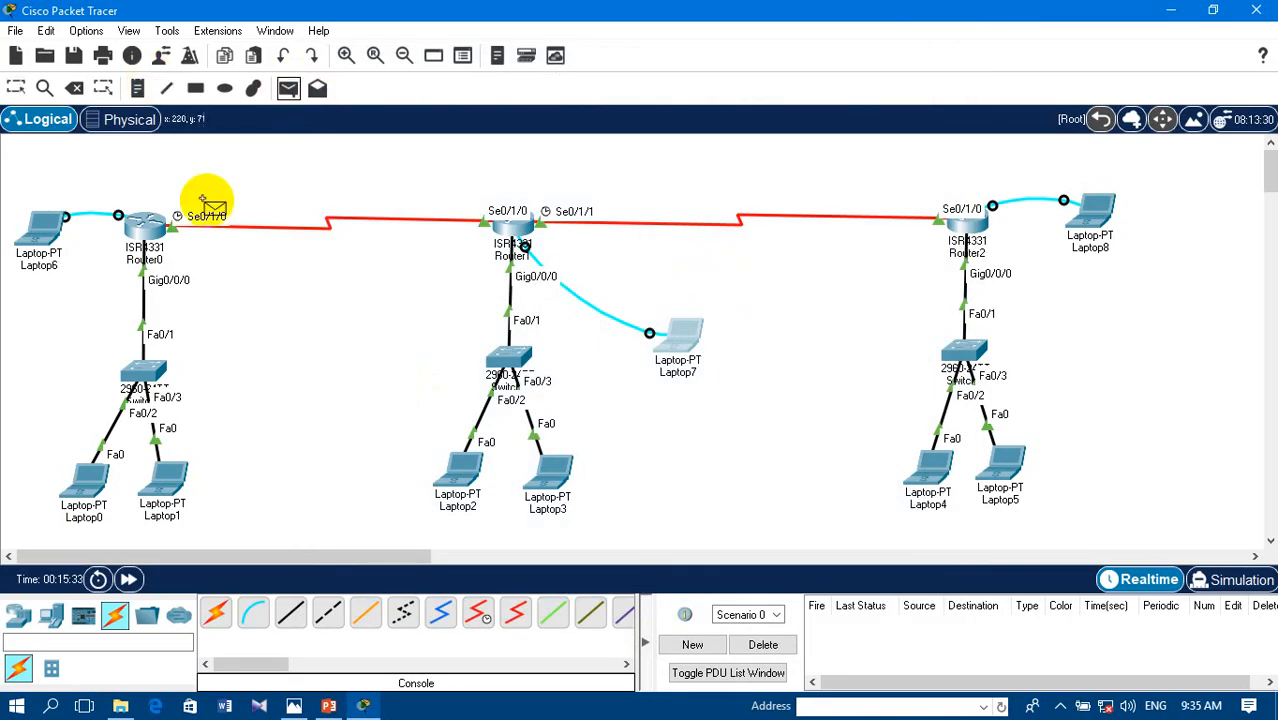
{"action": "left_click", "coordinate": [140, 226]}
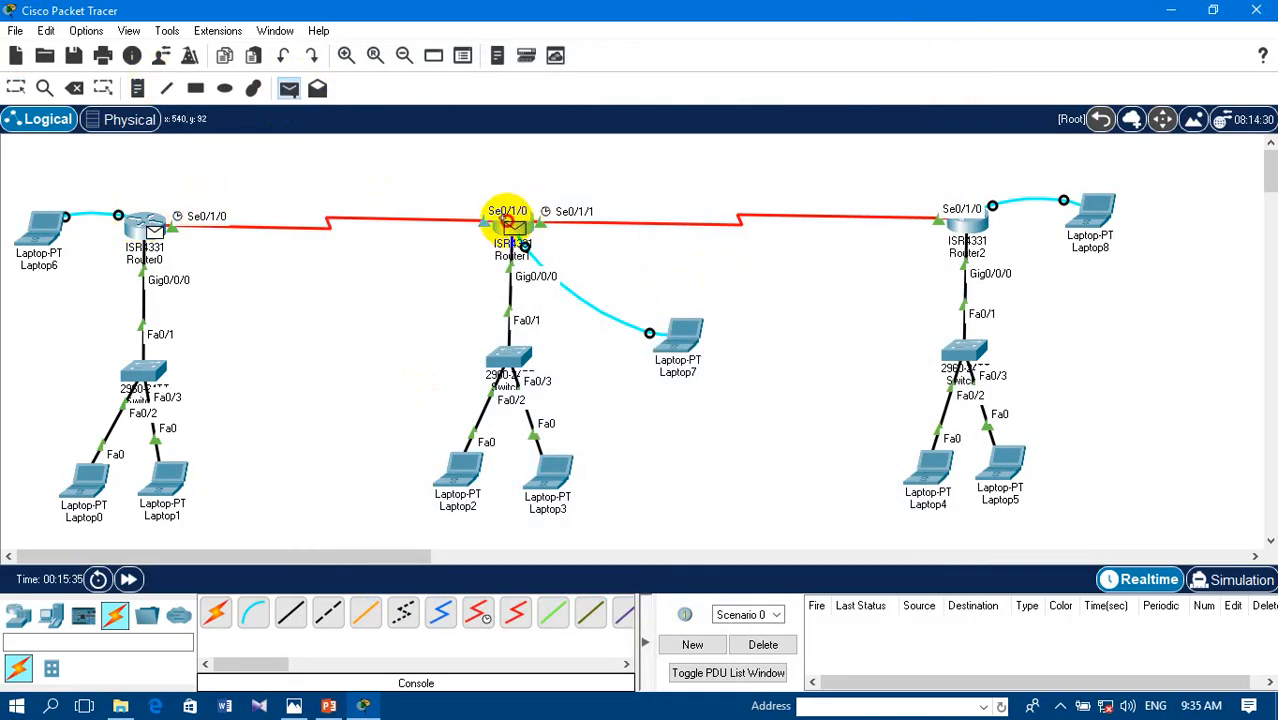
{"action": "left_click", "coordinate": [518, 222]}
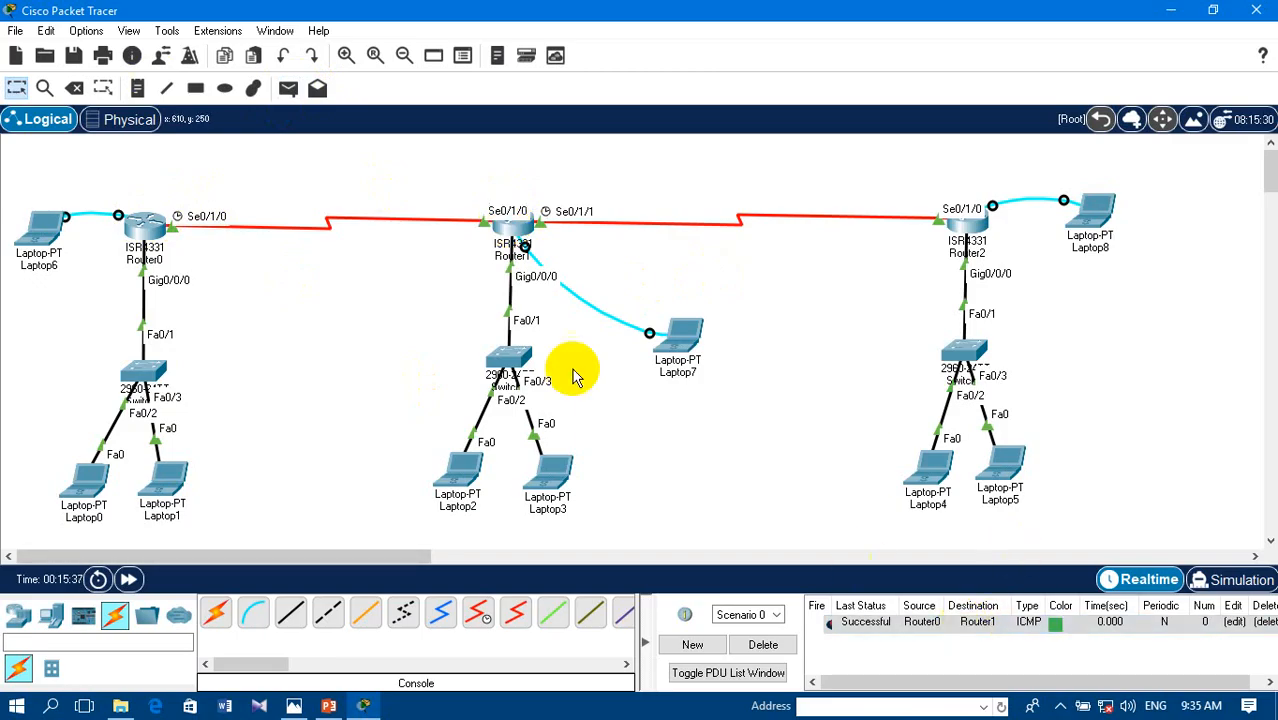
- Send a simple PDU from Router1 to Router2 to test the second serial link
{"action": "left_click", "coordinate": [288, 90]}
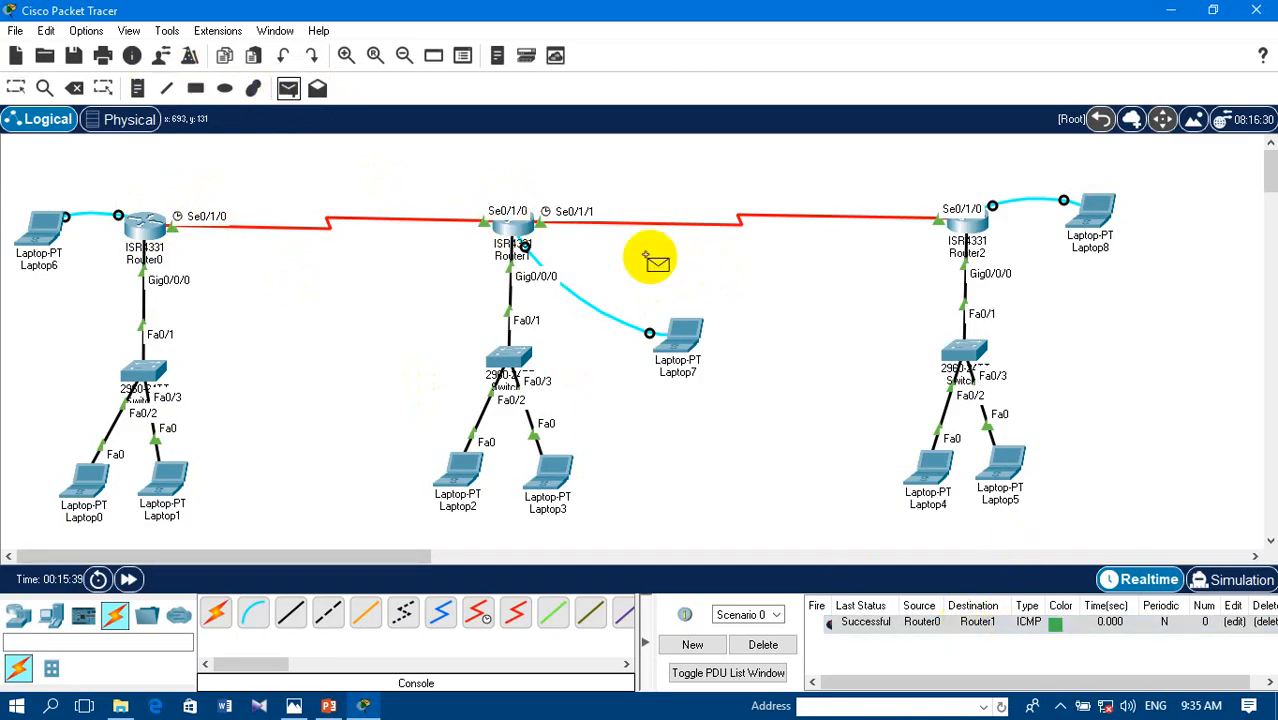
{"action": "left_click", "coordinate": [510, 224]}
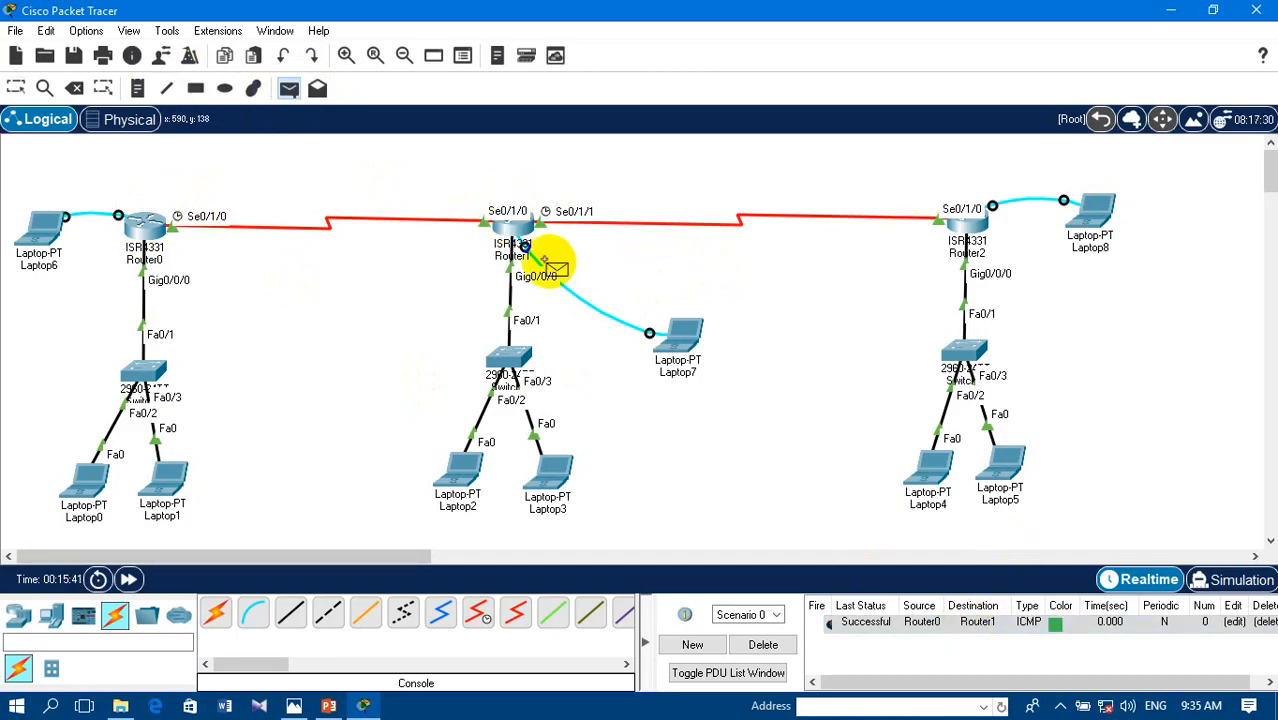
{"action": "left_click", "coordinate": [510, 218]}
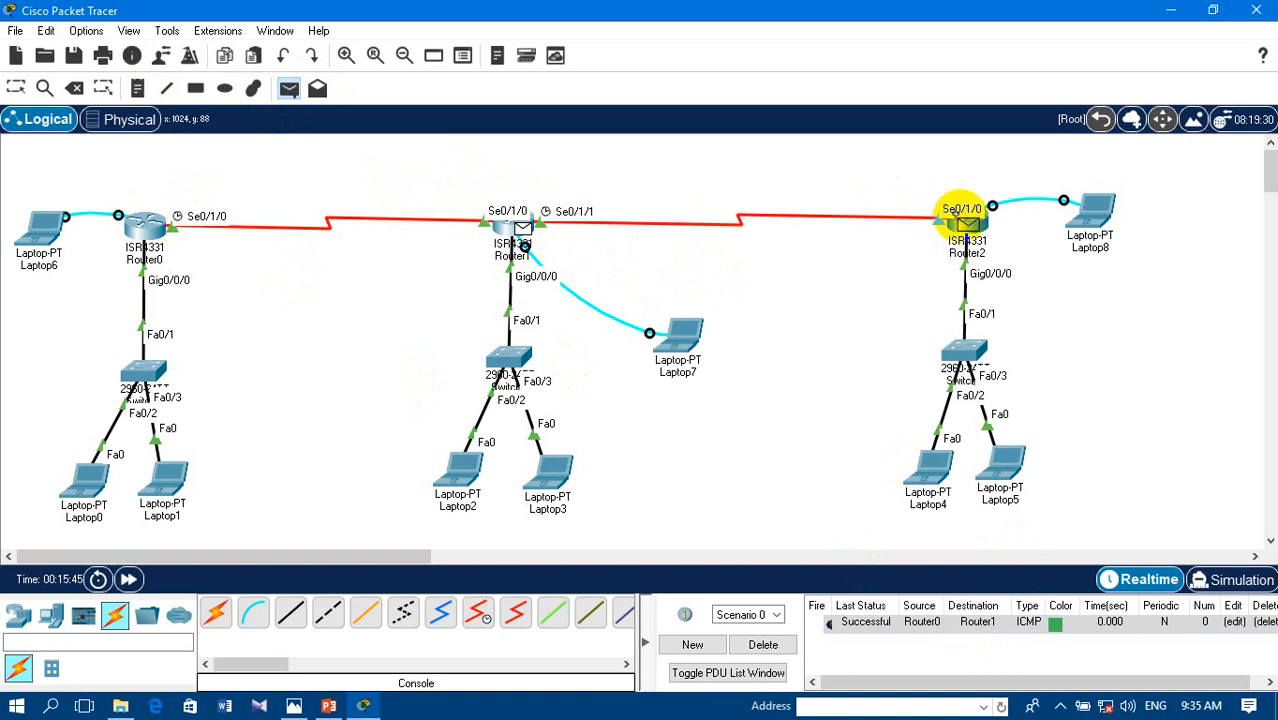
{"action": "left_click", "coordinate": [962, 222]}
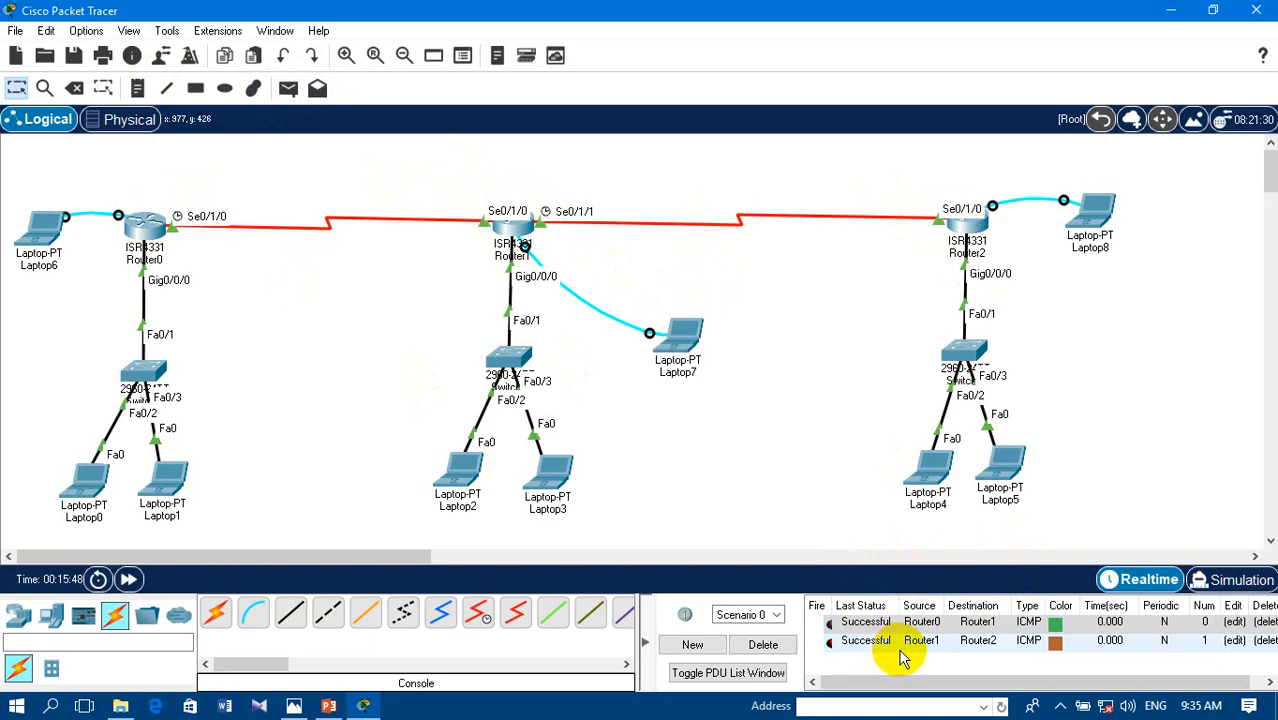
- Play both router PDUs in simulation mode to watch their path there and back, and return to Realtime mode
{"action": "left_click", "coordinate": [1243, 580]}
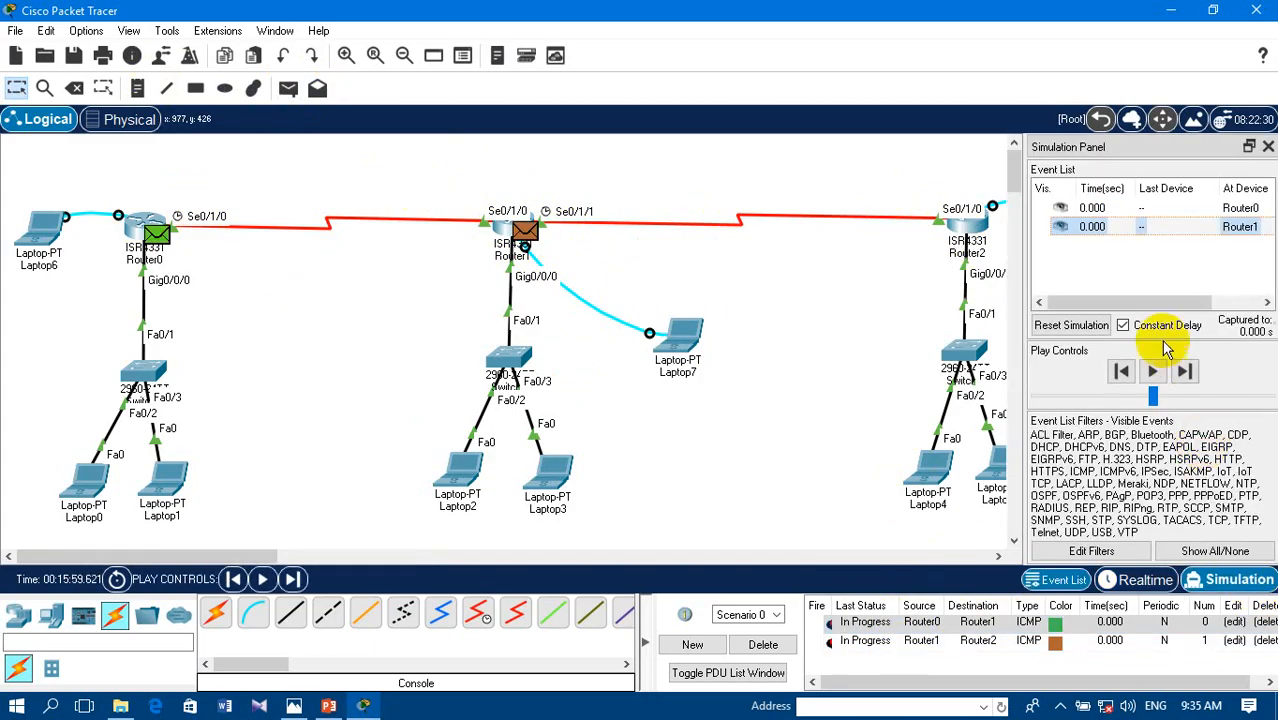
{"action": "left_click", "coordinate": [1153, 371]}
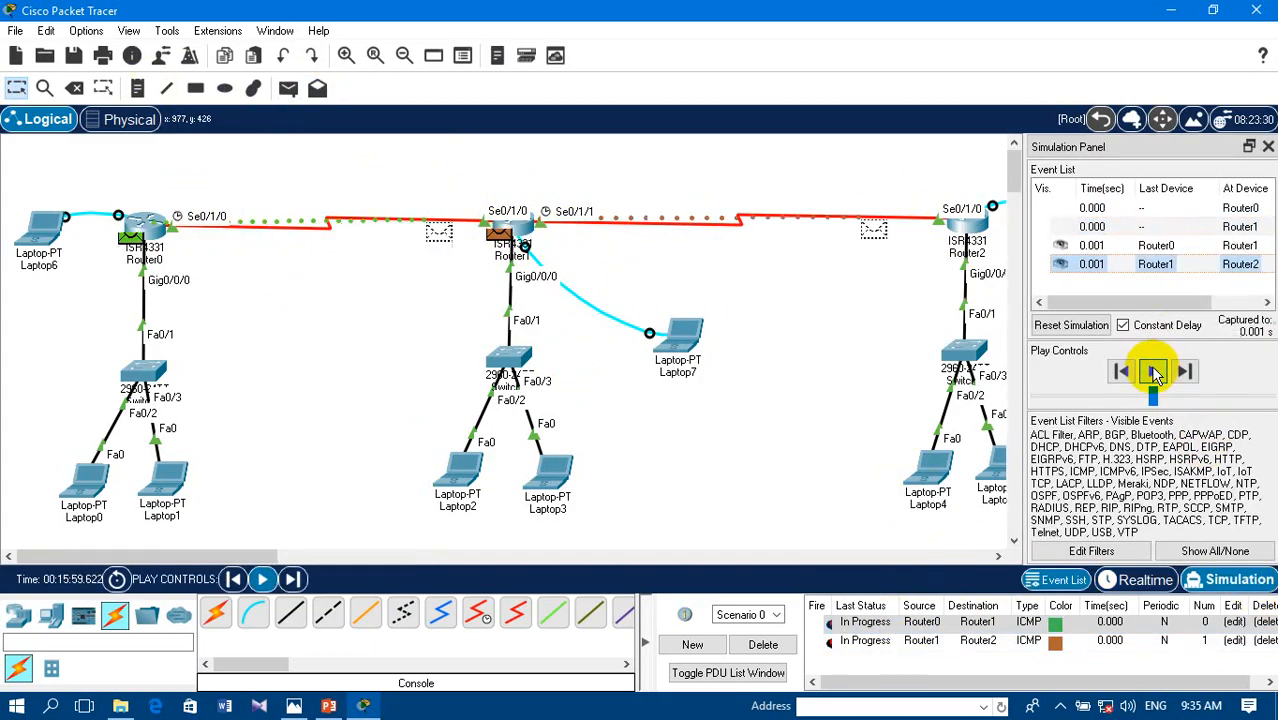
{"action": "left_click", "coordinate": [1153, 371]}
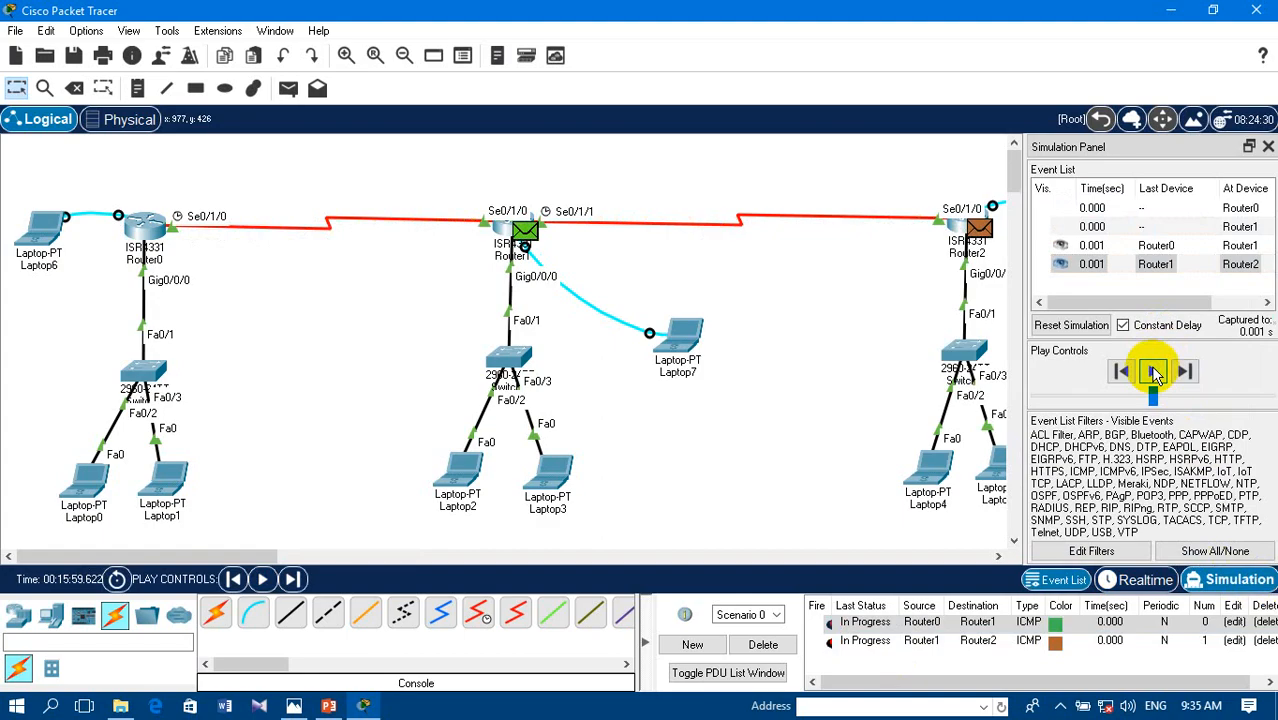
{"action": "left_click", "coordinate": [1153, 371]}
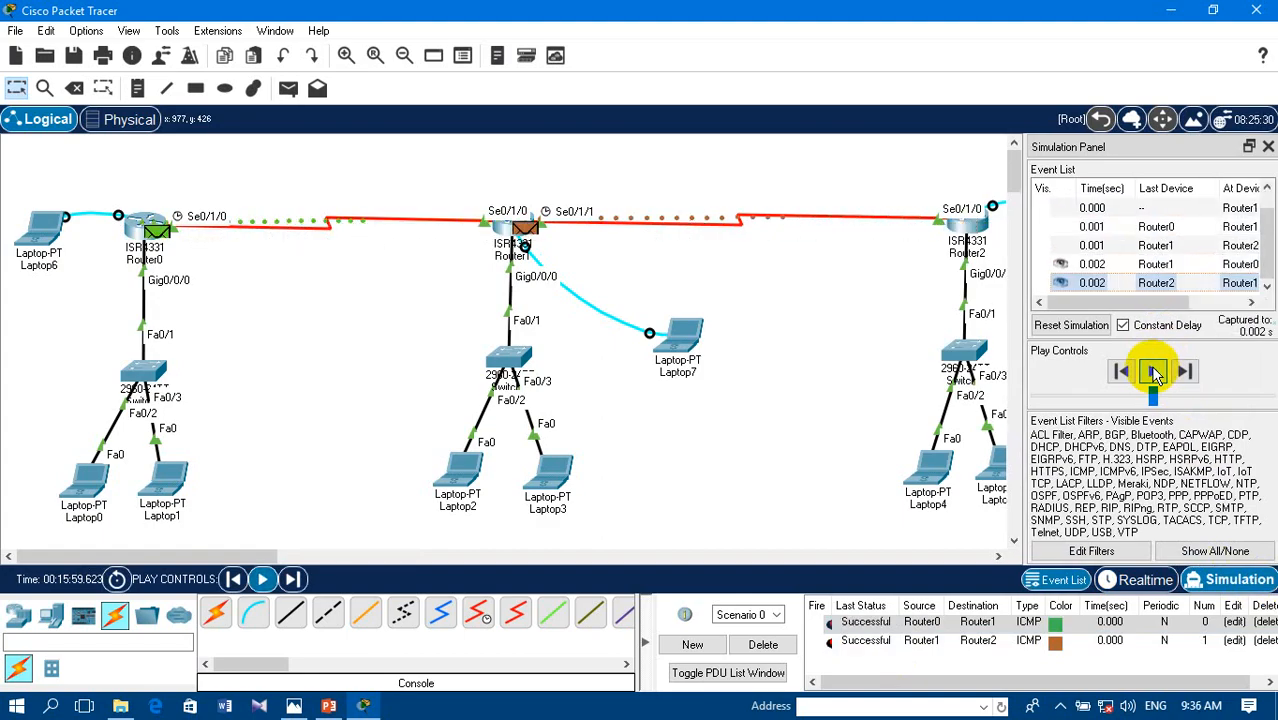
{"action": "left_click", "coordinate": [1153, 371]}
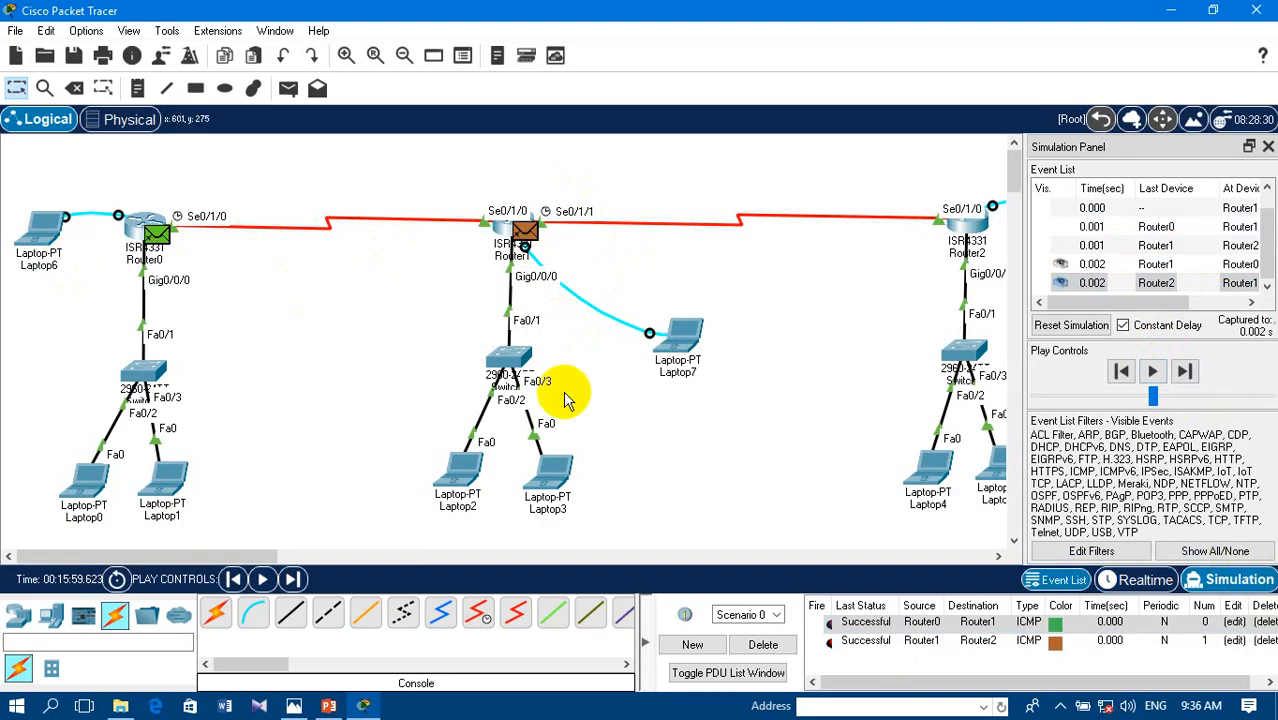
{"action": "left_click", "coordinate": [1268, 148]}
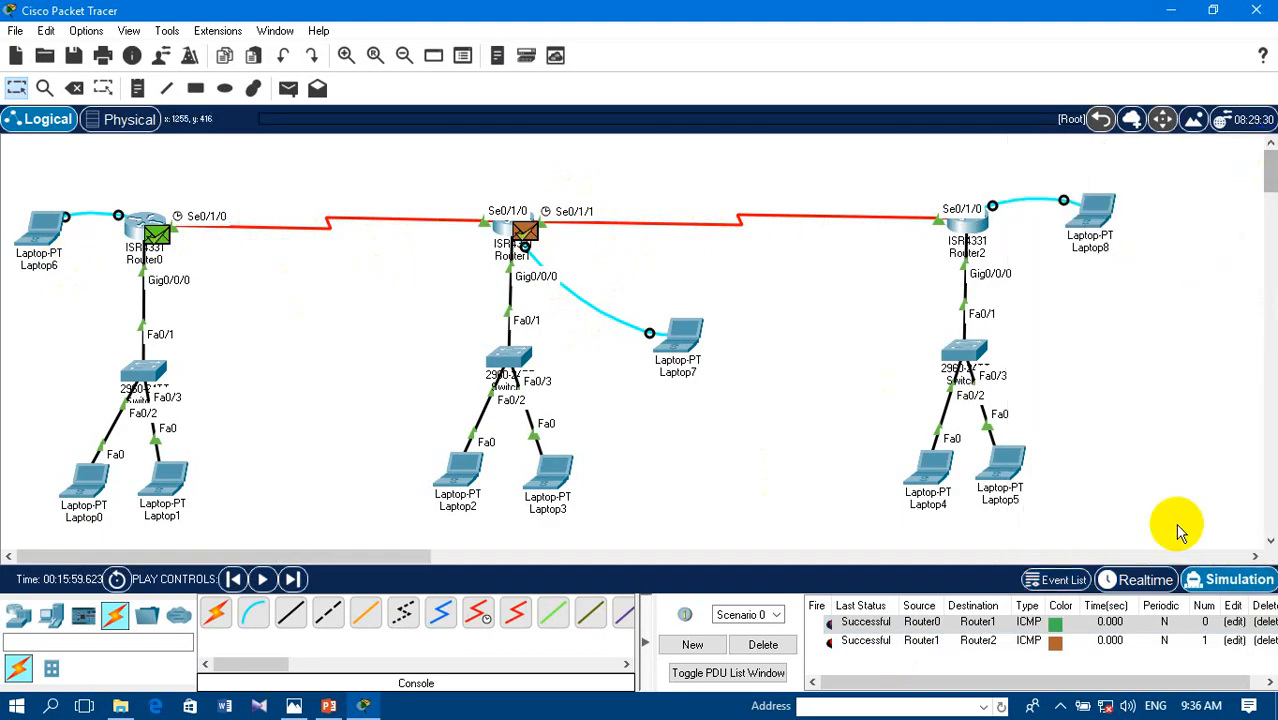
{"action": "left_click", "coordinate": [1143, 577]}
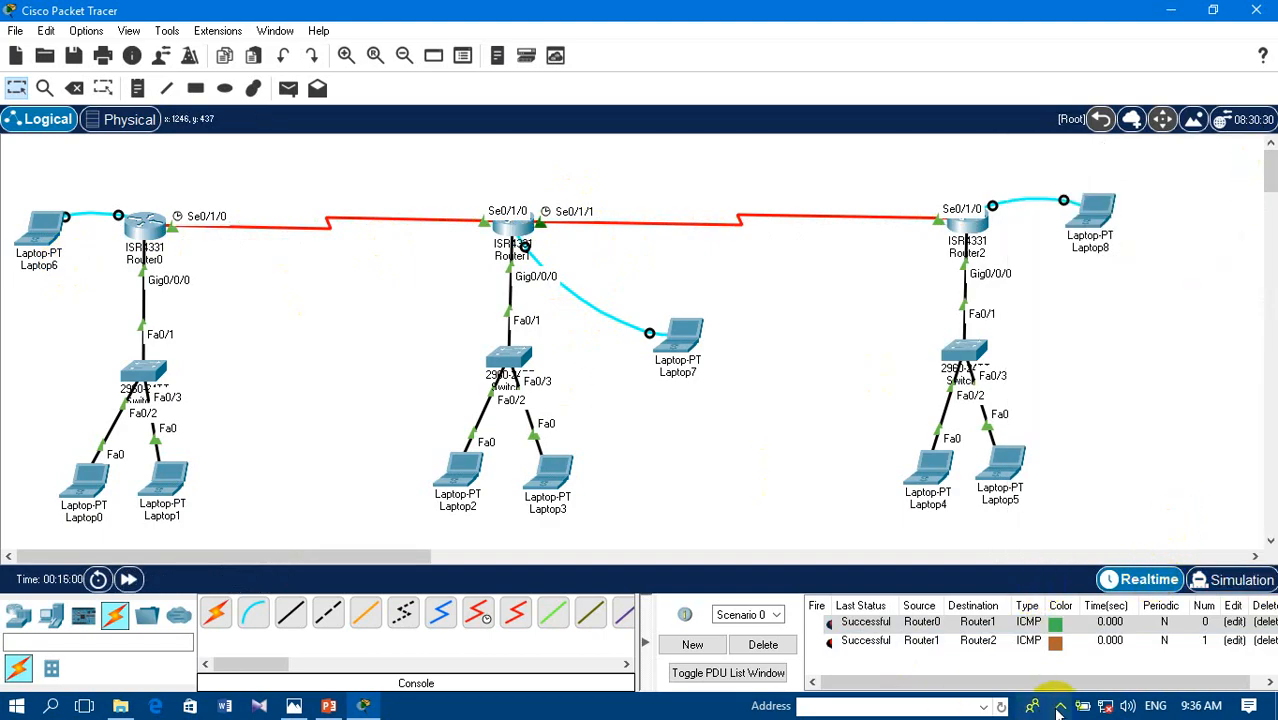